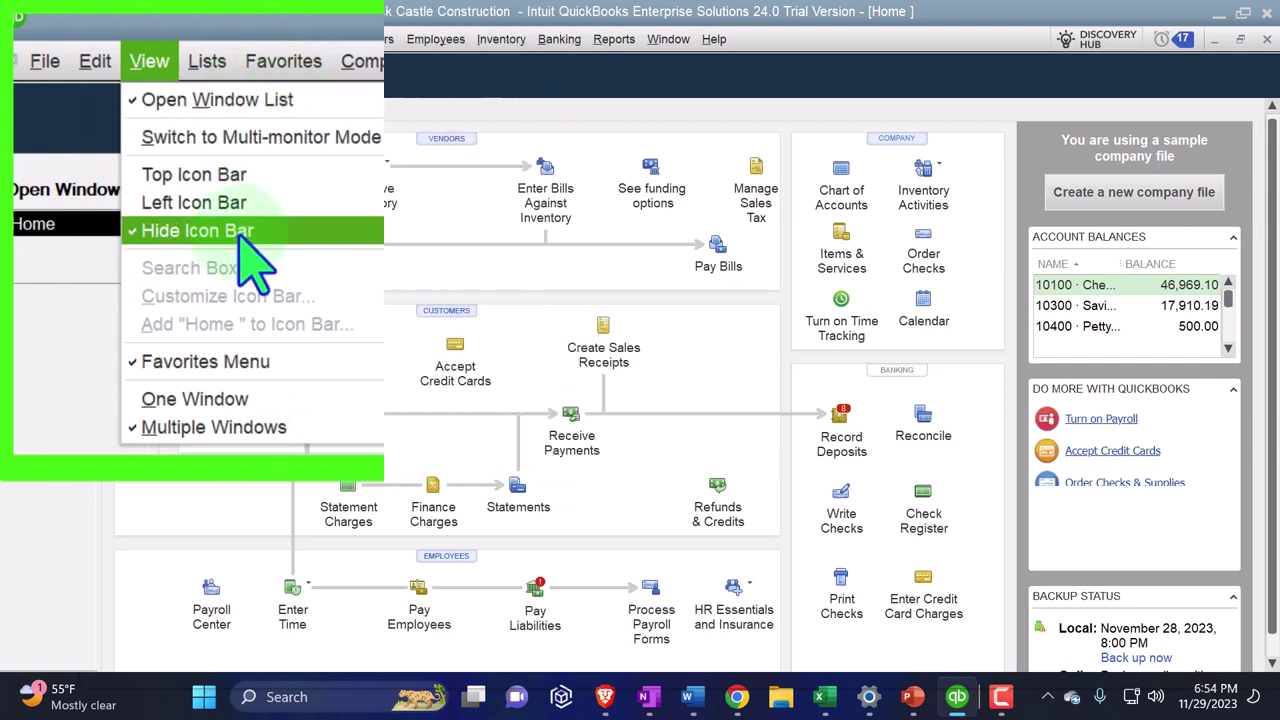
- Open the Balance Sheet Standard report from the company and financial reports
{"action": "left_click", "coordinate": [45, 238]}
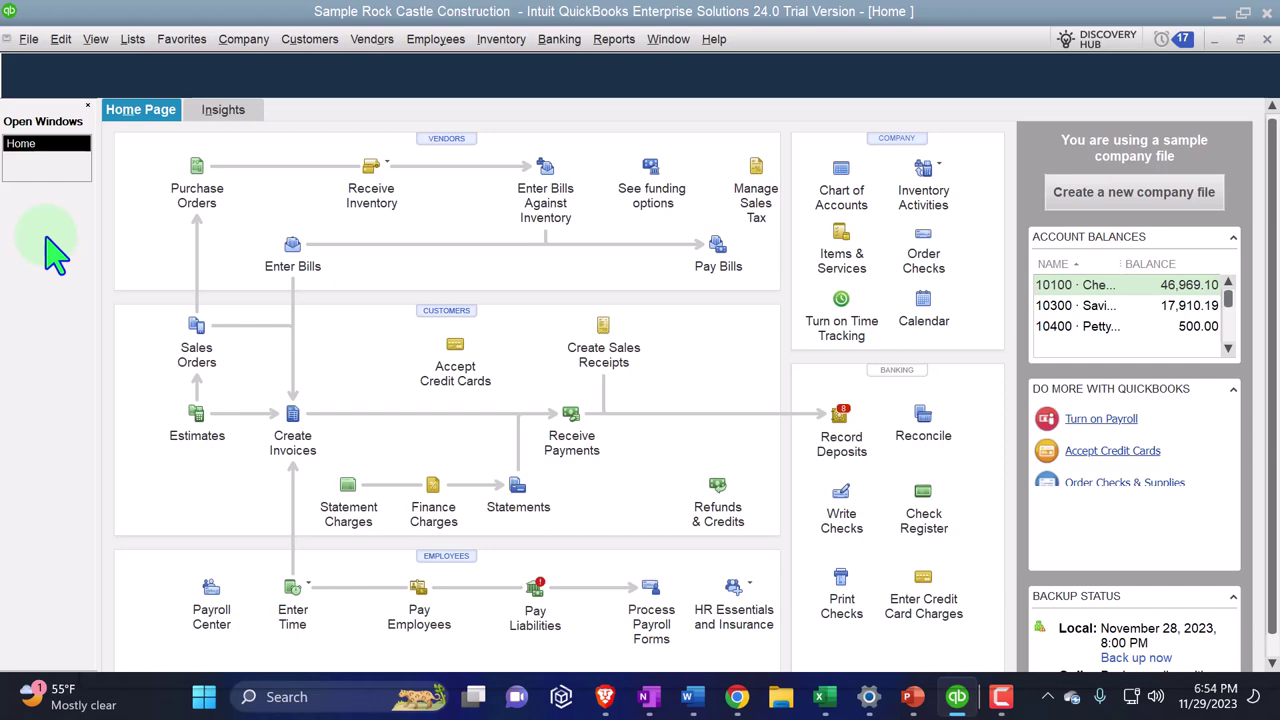
{"action": "left_click", "coordinate": [243, 39]}
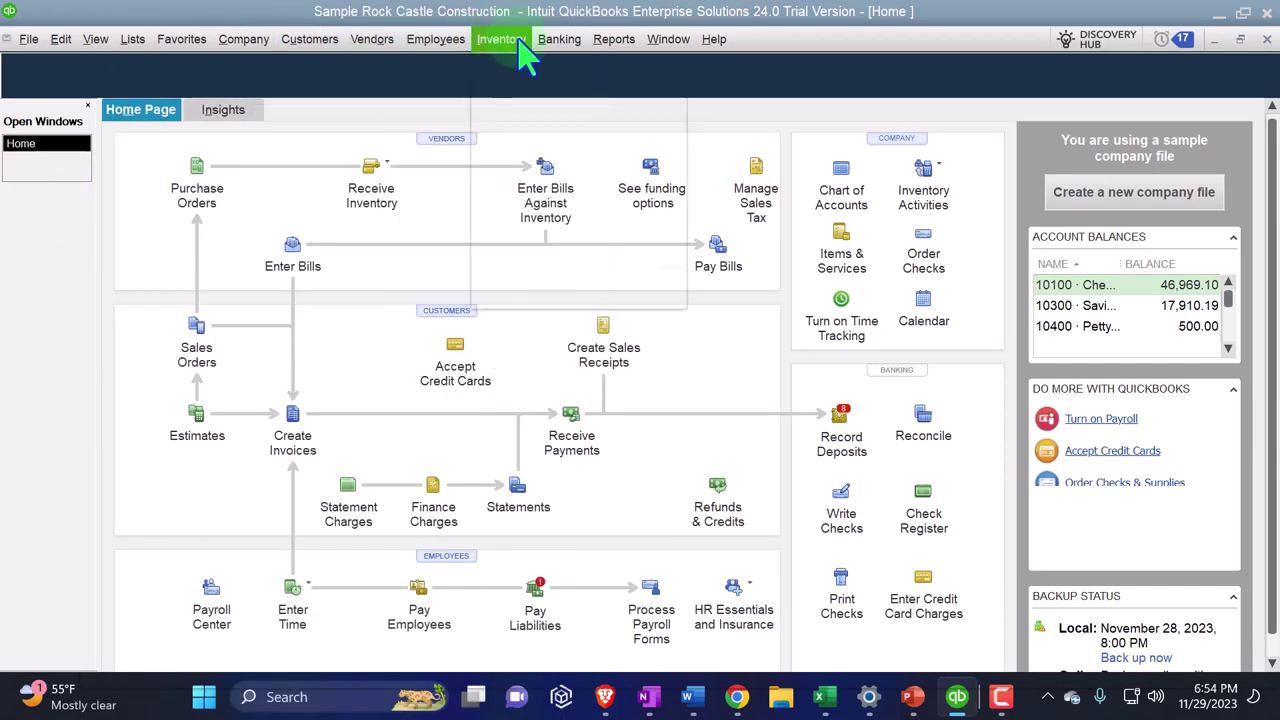
{"action": "left_click", "coordinate": [614, 39]}
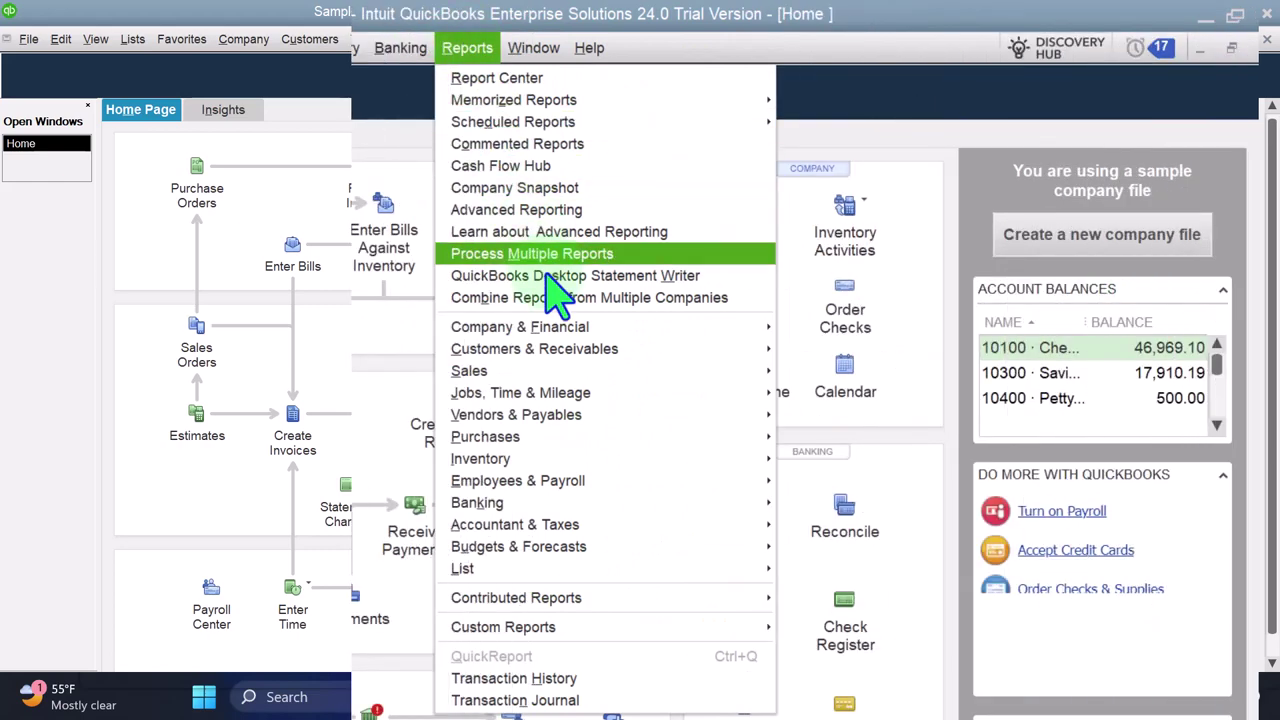
{"action": "left_click", "coordinate": [578, 335]}
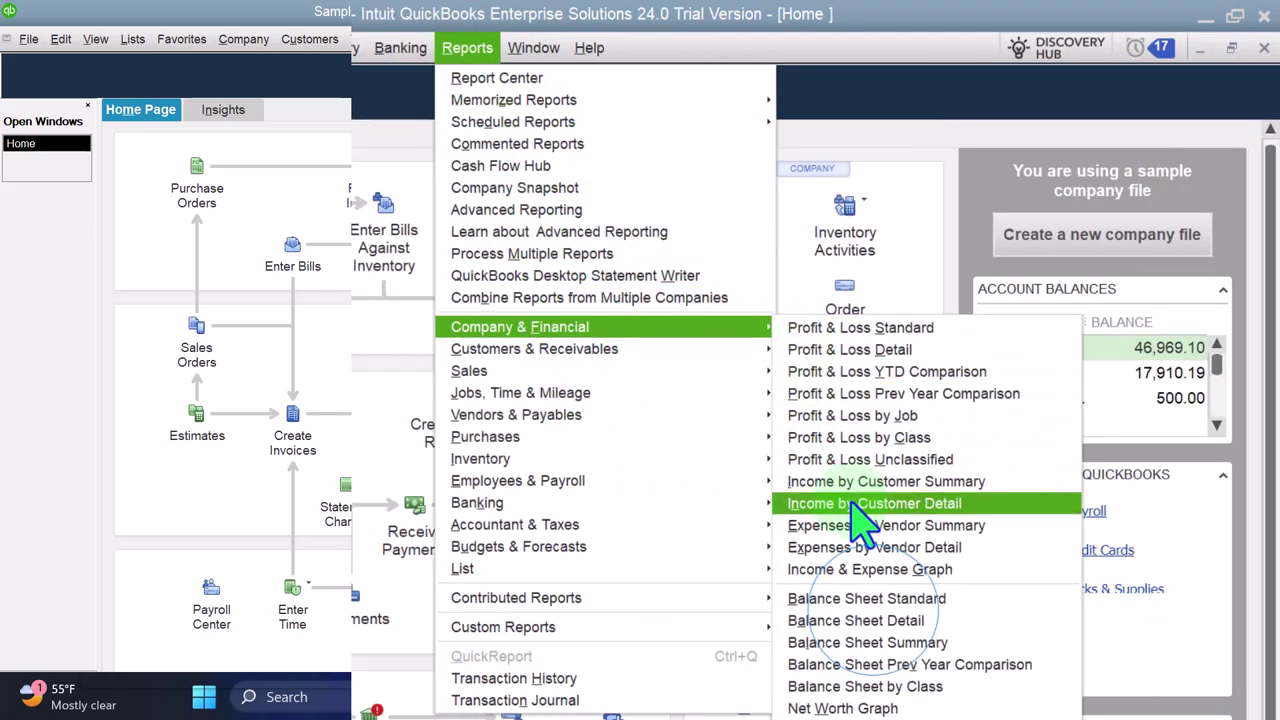
{"action": "left_click", "coordinate": [975, 600]}
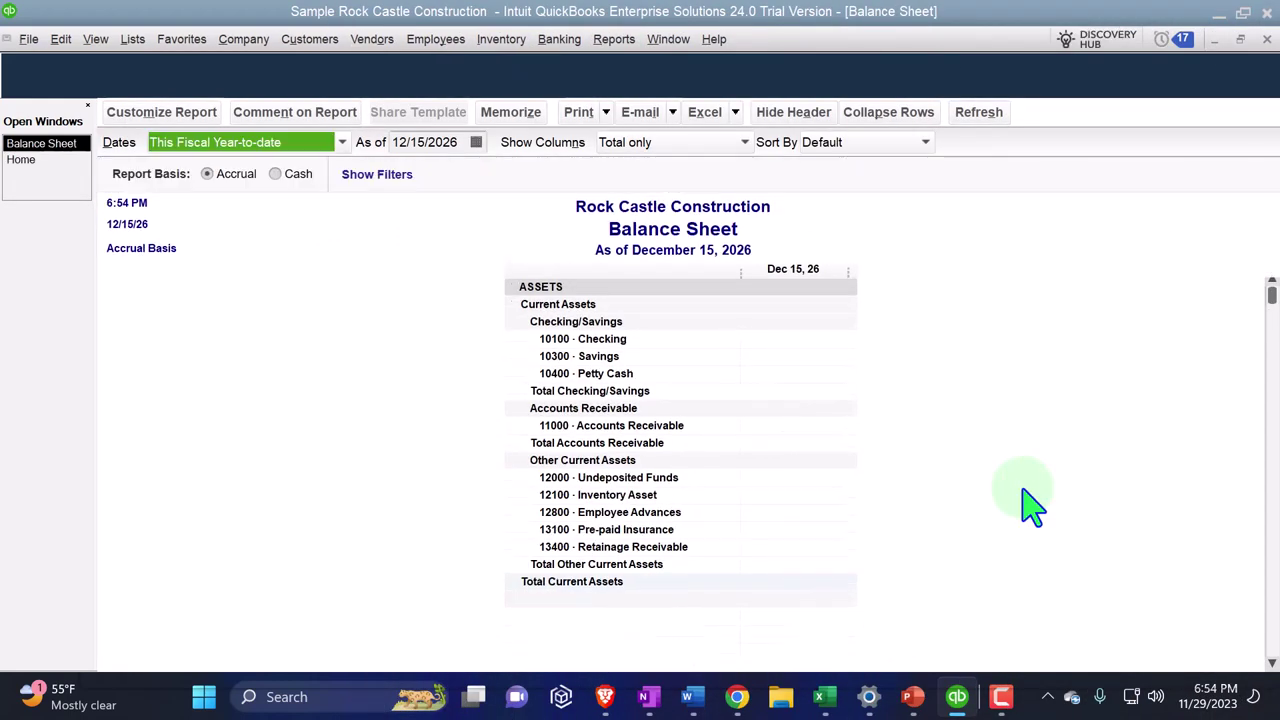
- Customize the Balance Sheet with a date range from 01/01/2027 to 12/31/2027
{"action": "left_click", "coordinate": [175, 113]}
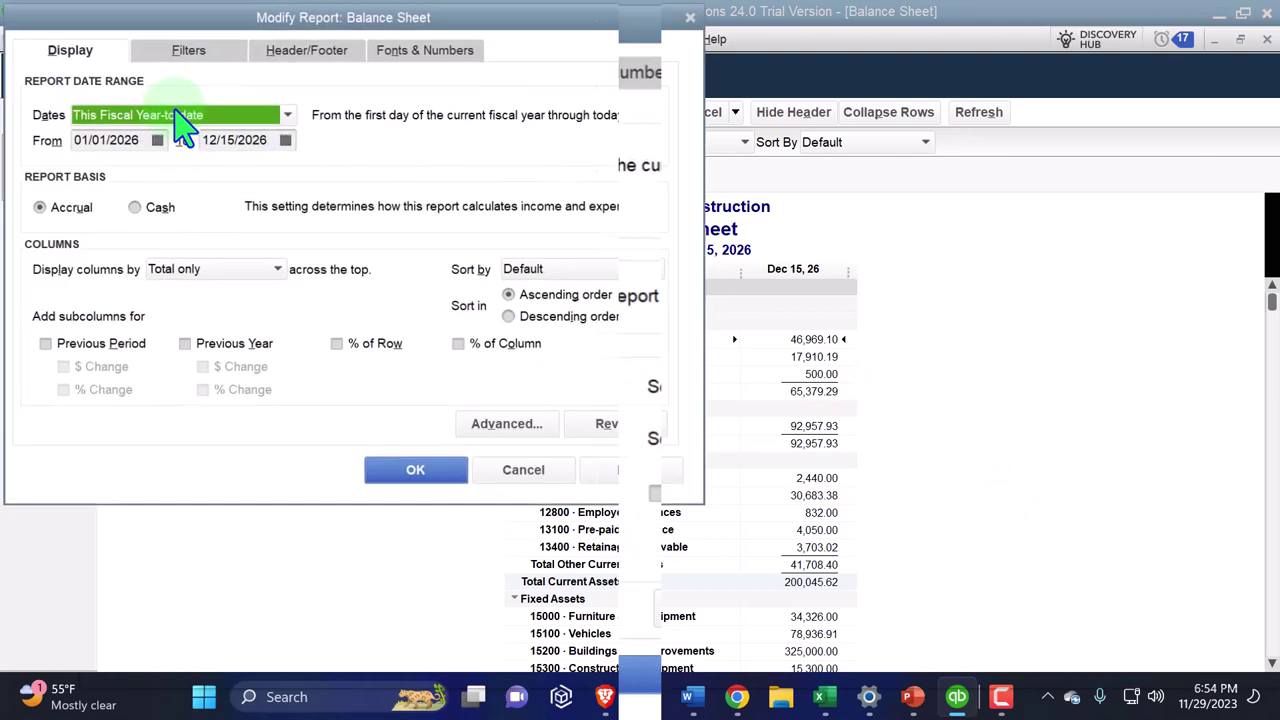
{"action": "type", "text": "01/01/2026"}
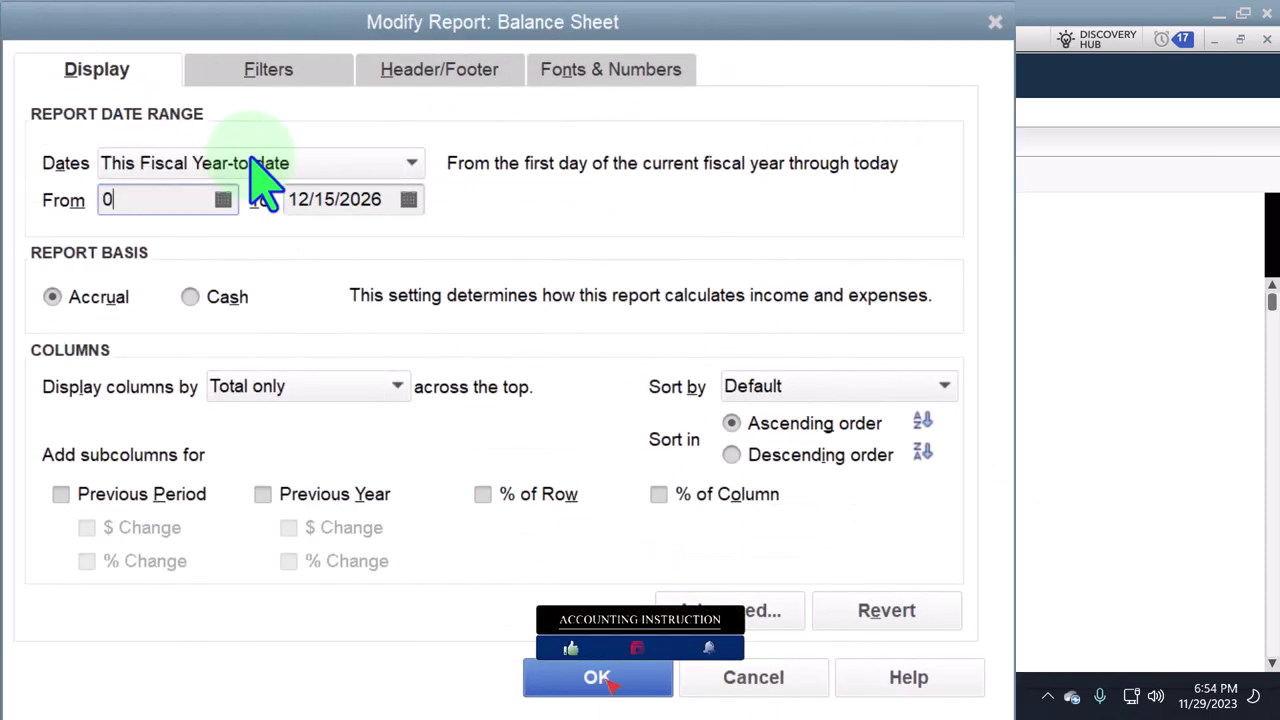
{"action": "key", "text": "Tab"}
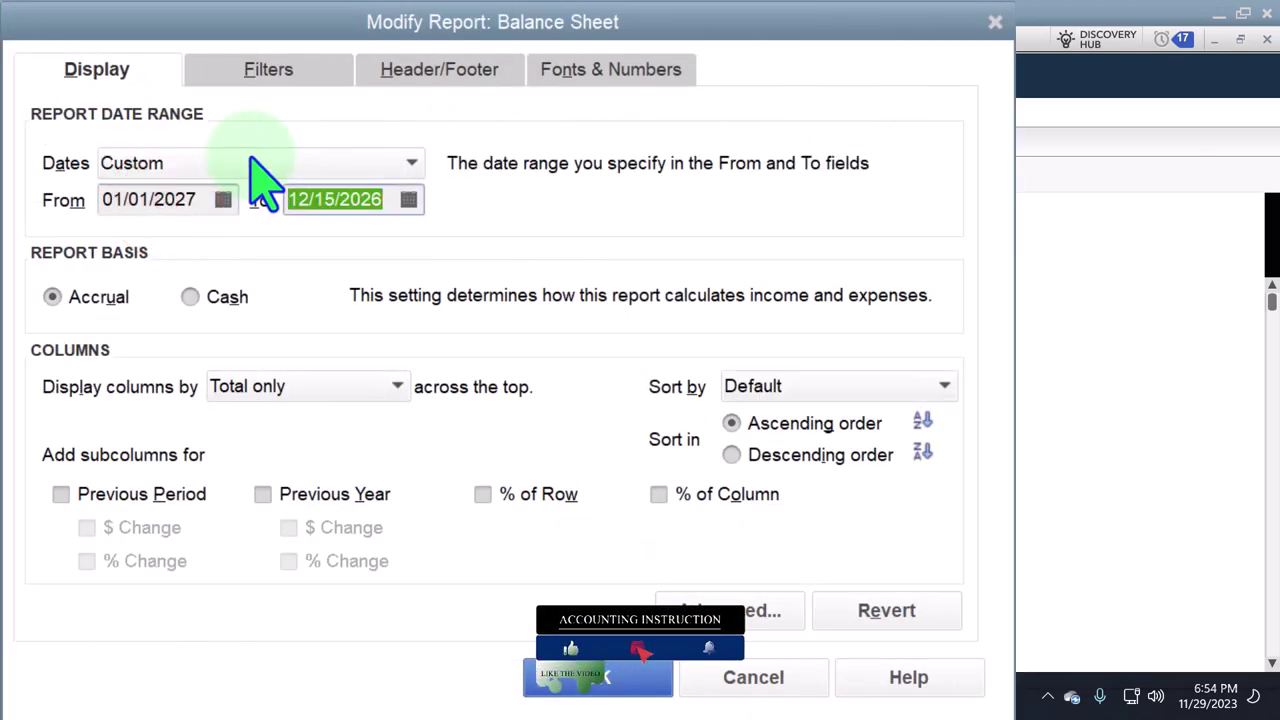
{"action": "type", "text": "123127"}
{"action": "key", "text": "Tab"}
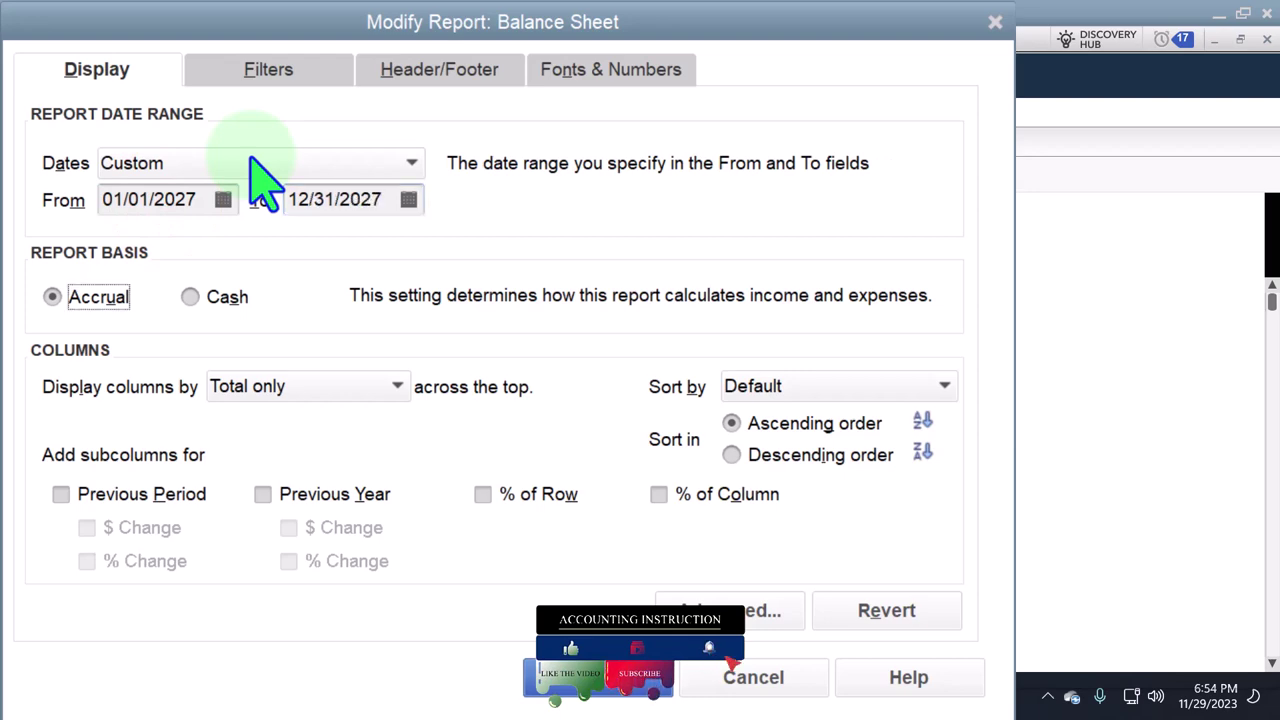
- Set the Balance Sheet's column labels and all related fonts to size 14 and apply the report changes
{"action": "left_click", "coordinate": [618, 78]}
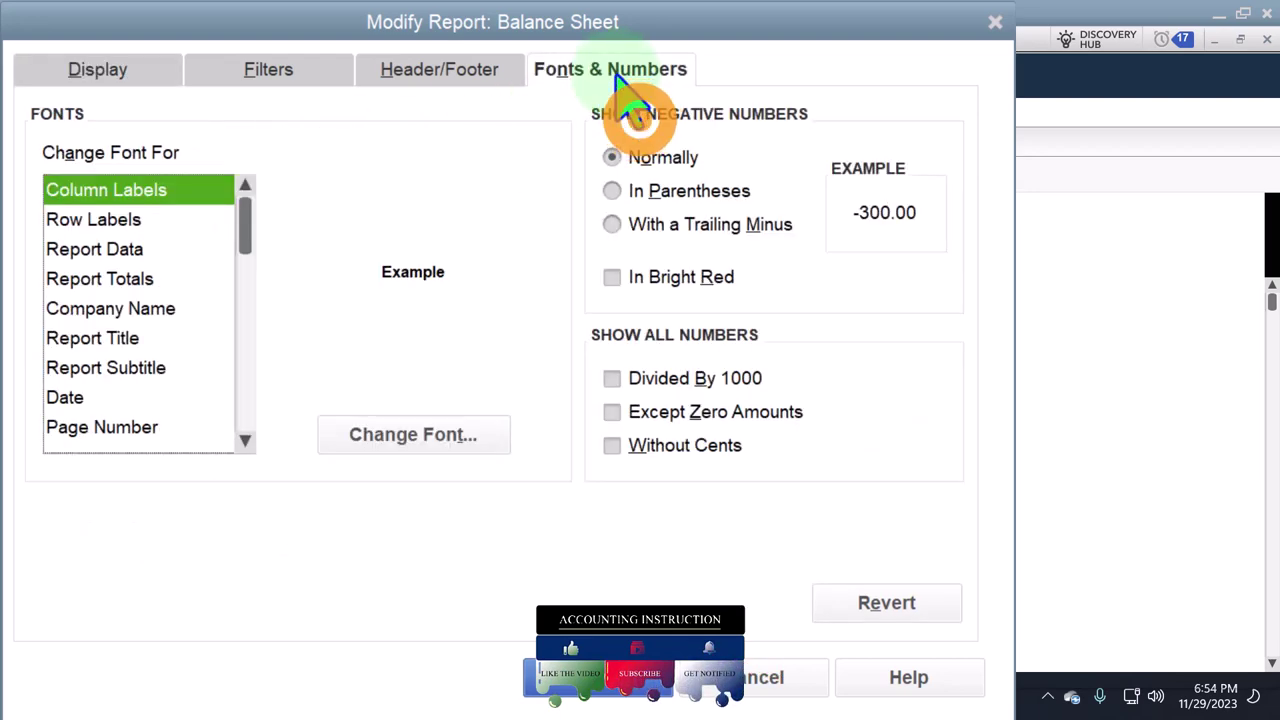
{"action": "left_click", "coordinate": [480, 440]}
{"action": "left_click", "coordinate": [450, 356]}
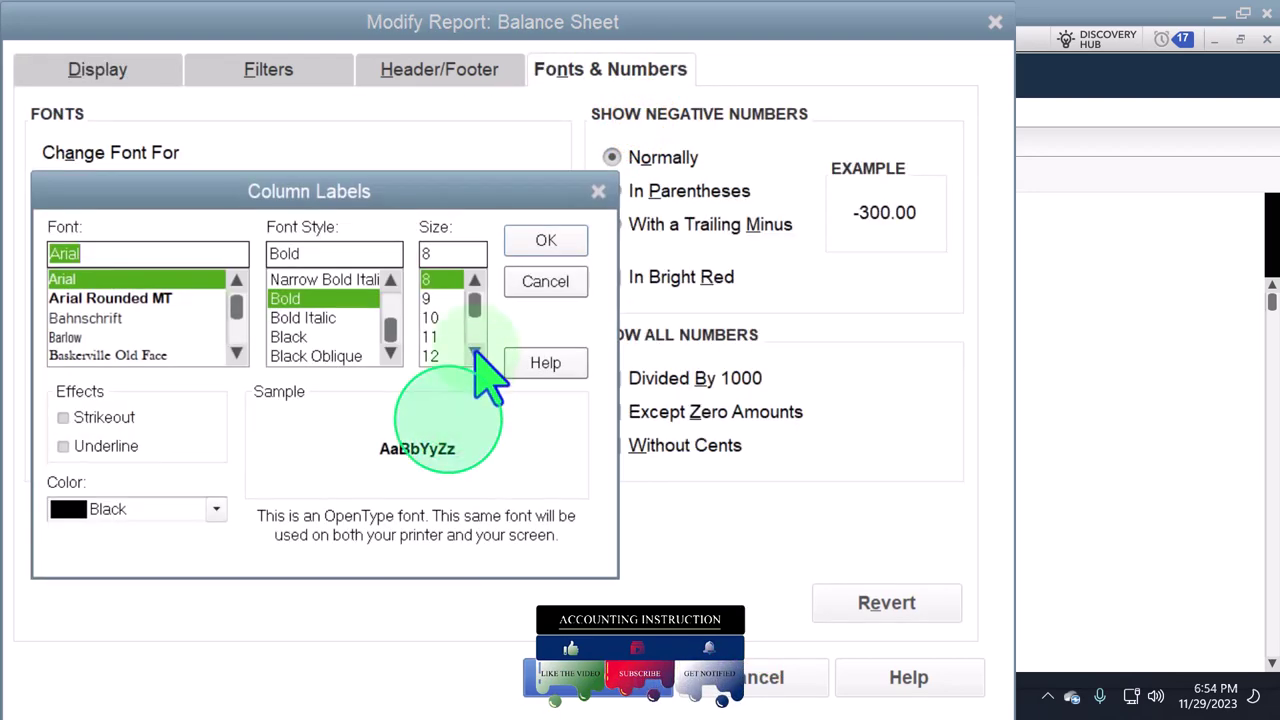
{"action": "left_click", "coordinate": [548, 243]}
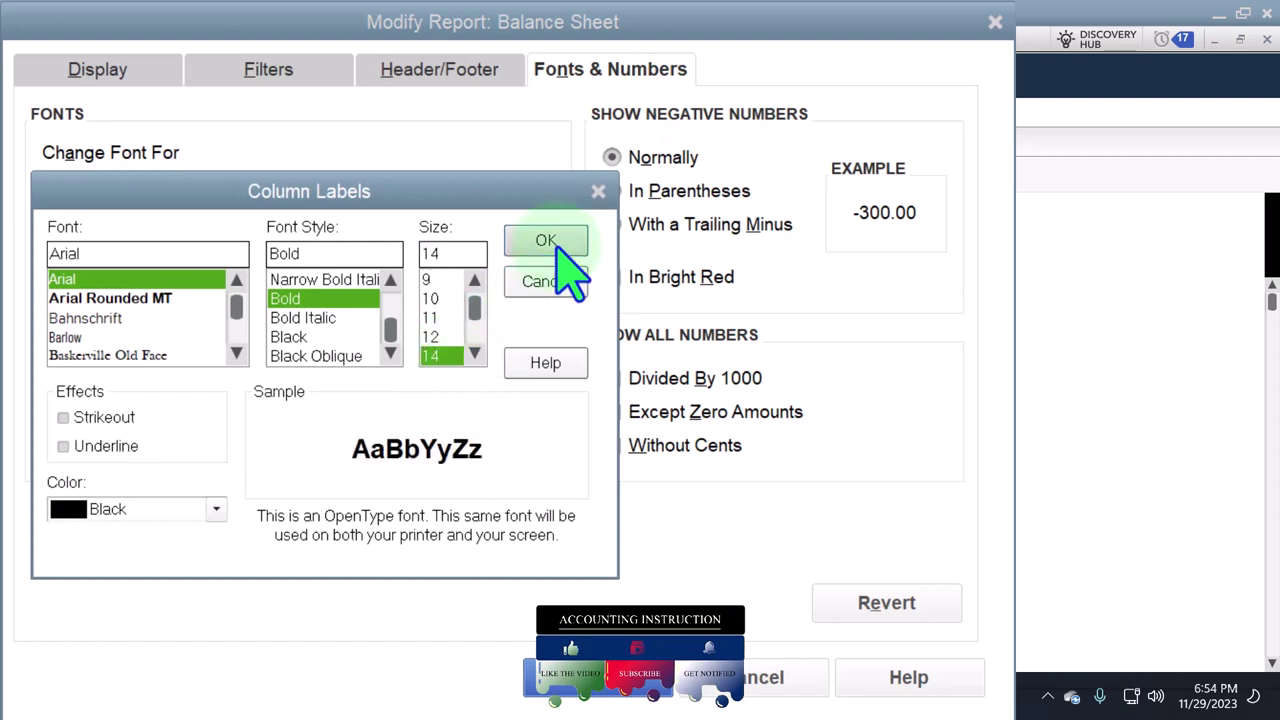
{"action": "left_click", "coordinate": [812, 312]}
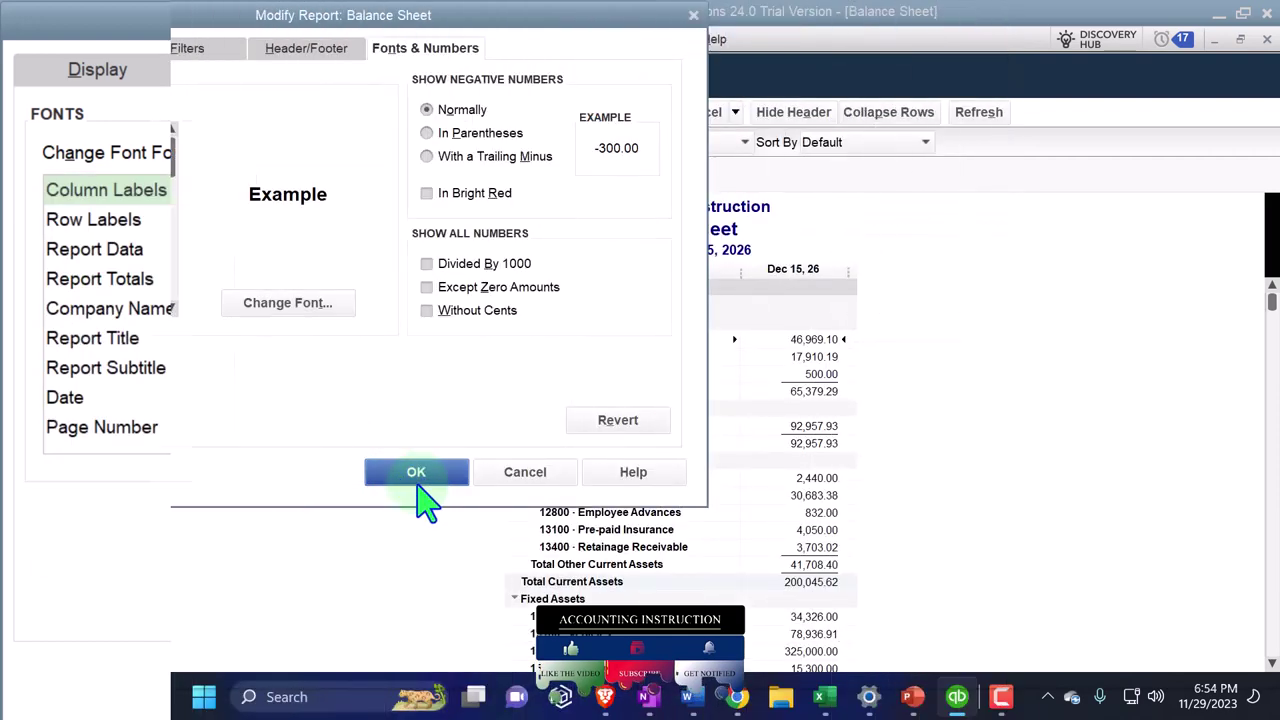
{"action": "left_click", "coordinate": [625, 677]}
- Open the Profit & Loss Standard report from the company and financial reports
{"action": "left_click", "coordinate": [613, 39]}
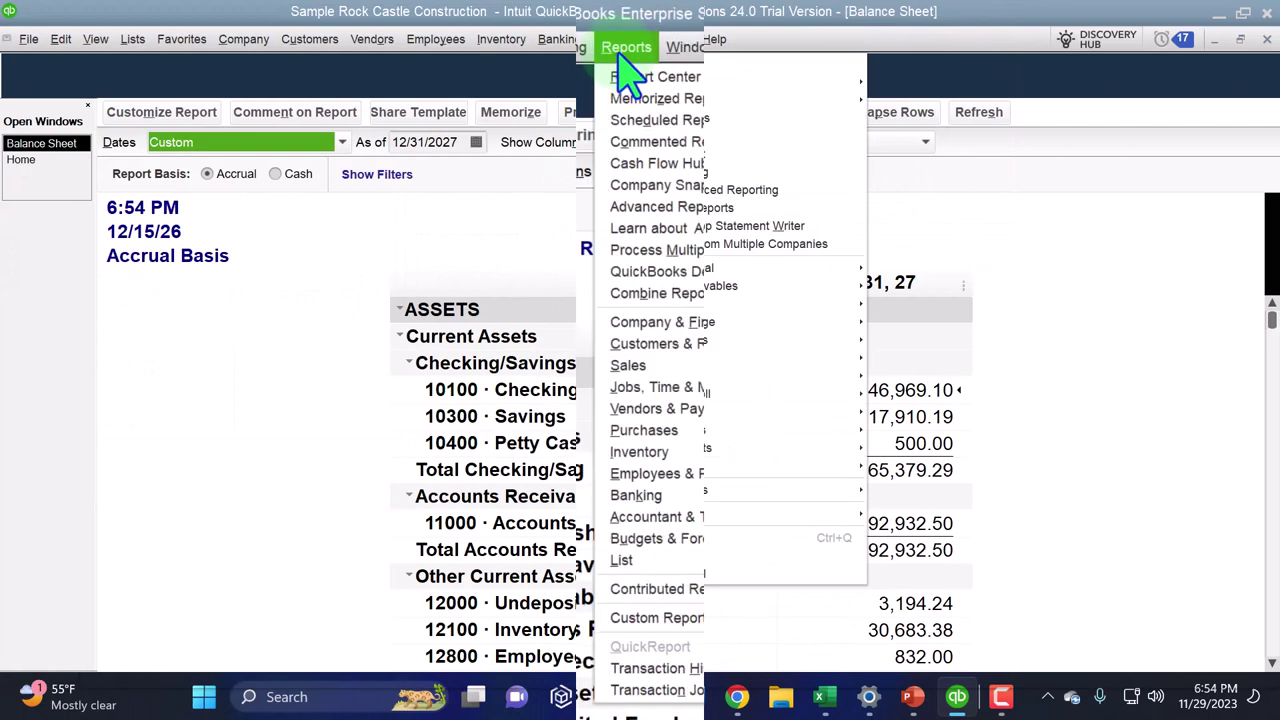
{"action": "mouse_move", "coordinate": [790, 324]}
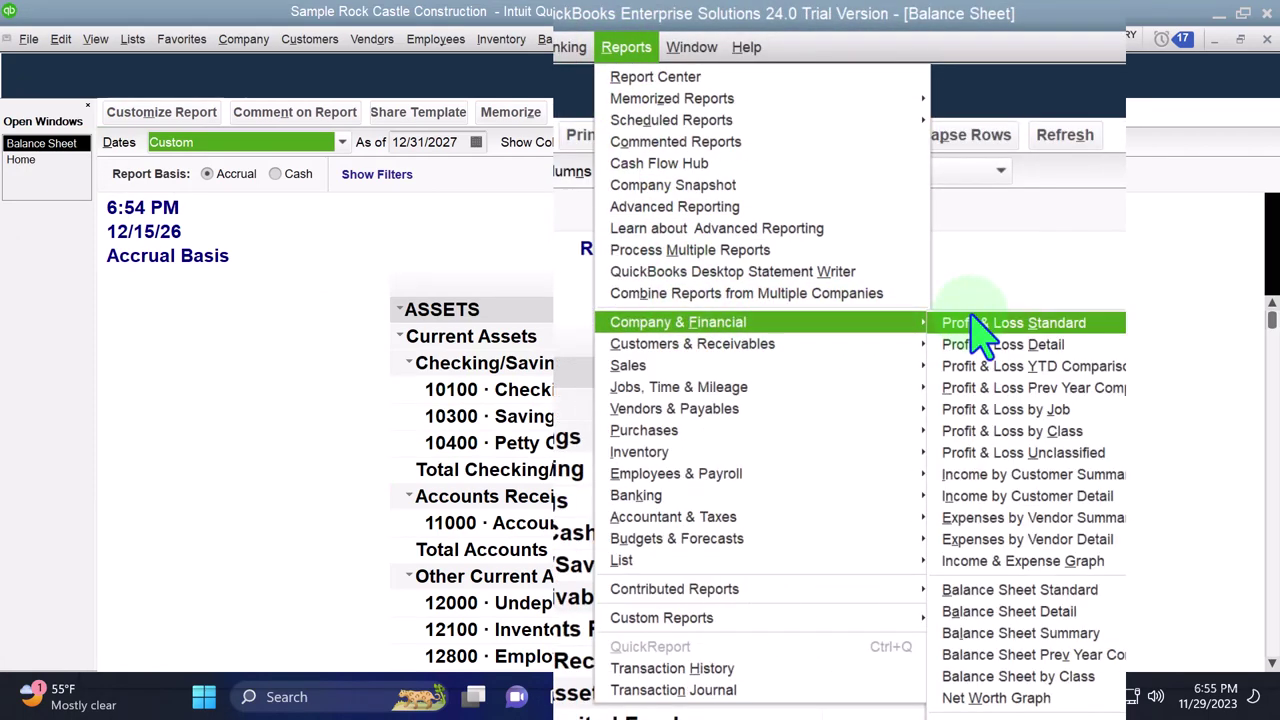
{"action": "left_click", "coordinate": [985, 270]}
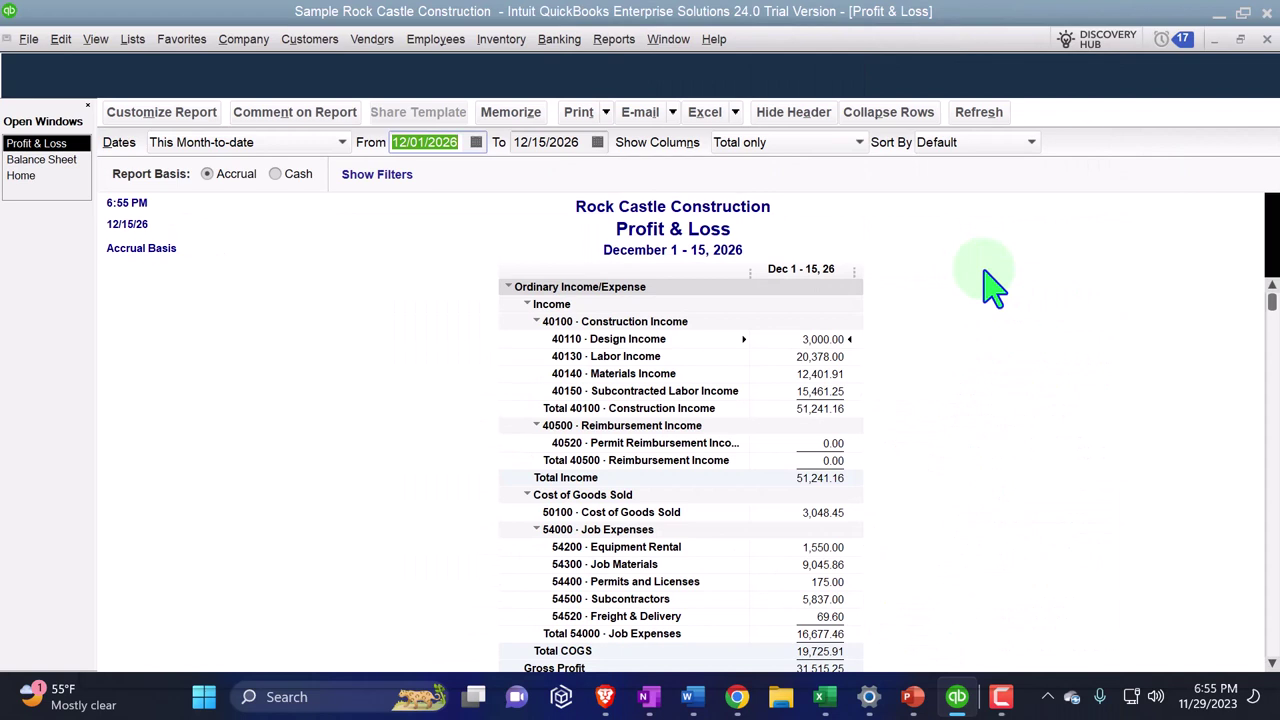
- Set the Profit & Loss date range from 01/01/2027 to 06/30/2027 and show its columns by month
{"action": "type", "text": "0"}
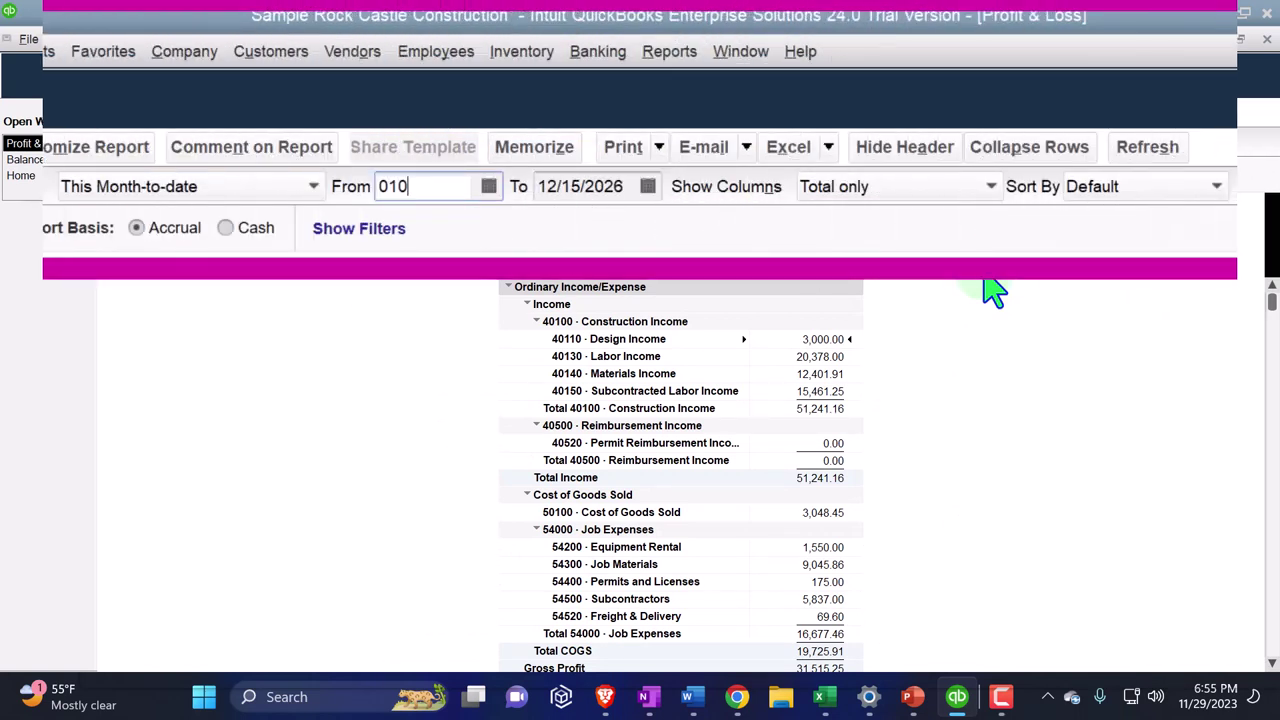
{"action": "type", "text": "1/01/2027"}
{"action": "key", "text": "Tab"}
{"action": "type", "text": "063"}
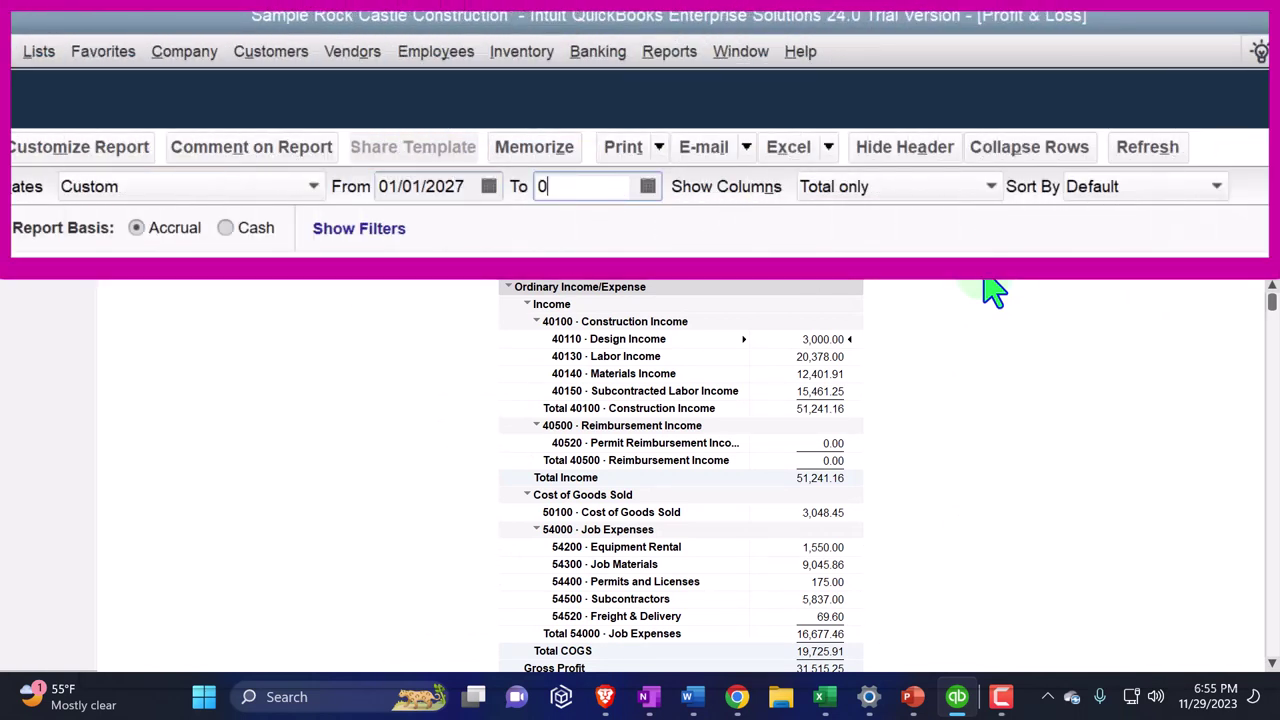
{"action": "type", "text": "027"}
{"action": "key", "text": "Tab"}
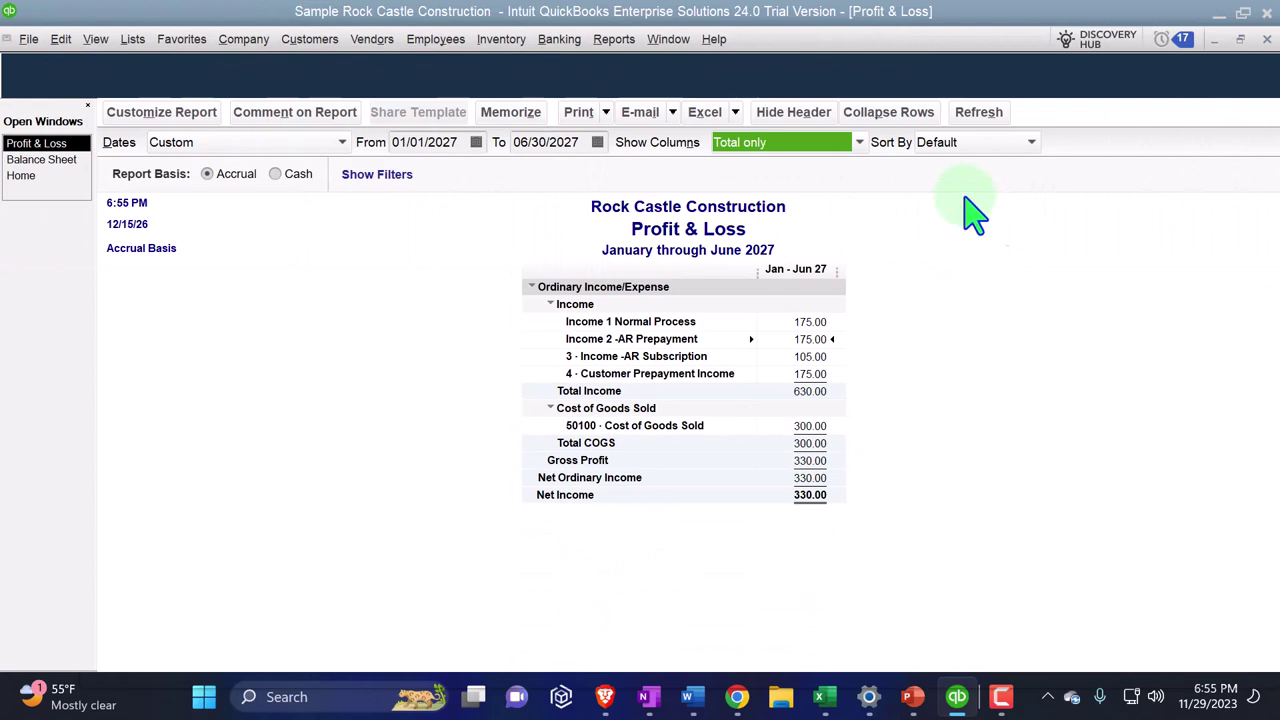
{"action": "left_click", "coordinate": [859, 142]}
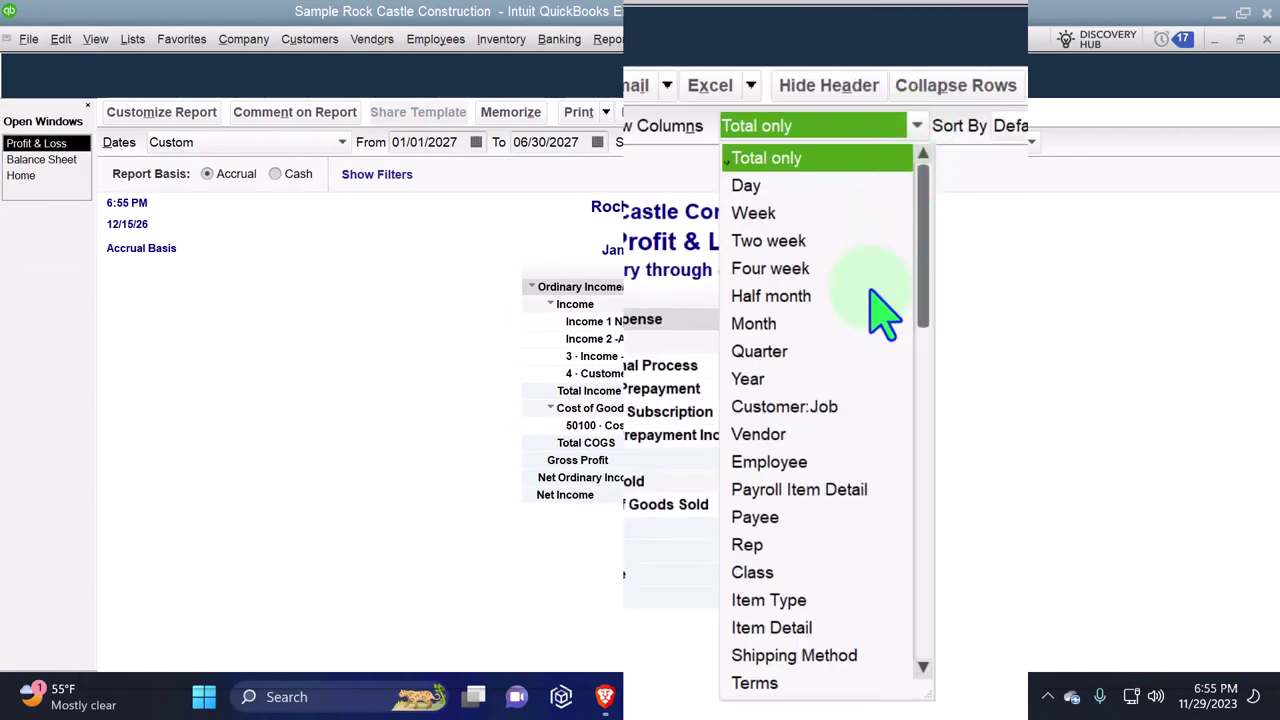
{"action": "left_click", "coordinate": [770, 324]}
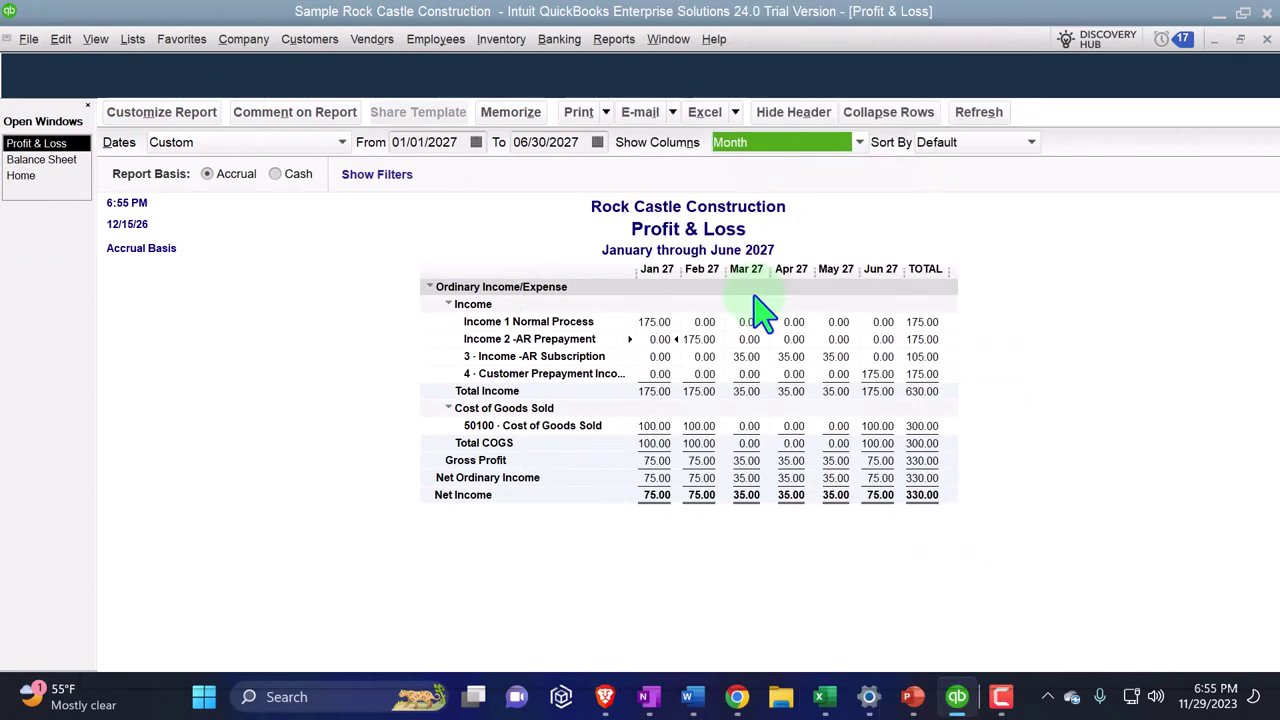
- Set the Profit & Loss column labels and all related fonts to size 14 and apply the report changes
{"action": "left_click", "coordinate": [165, 115]}
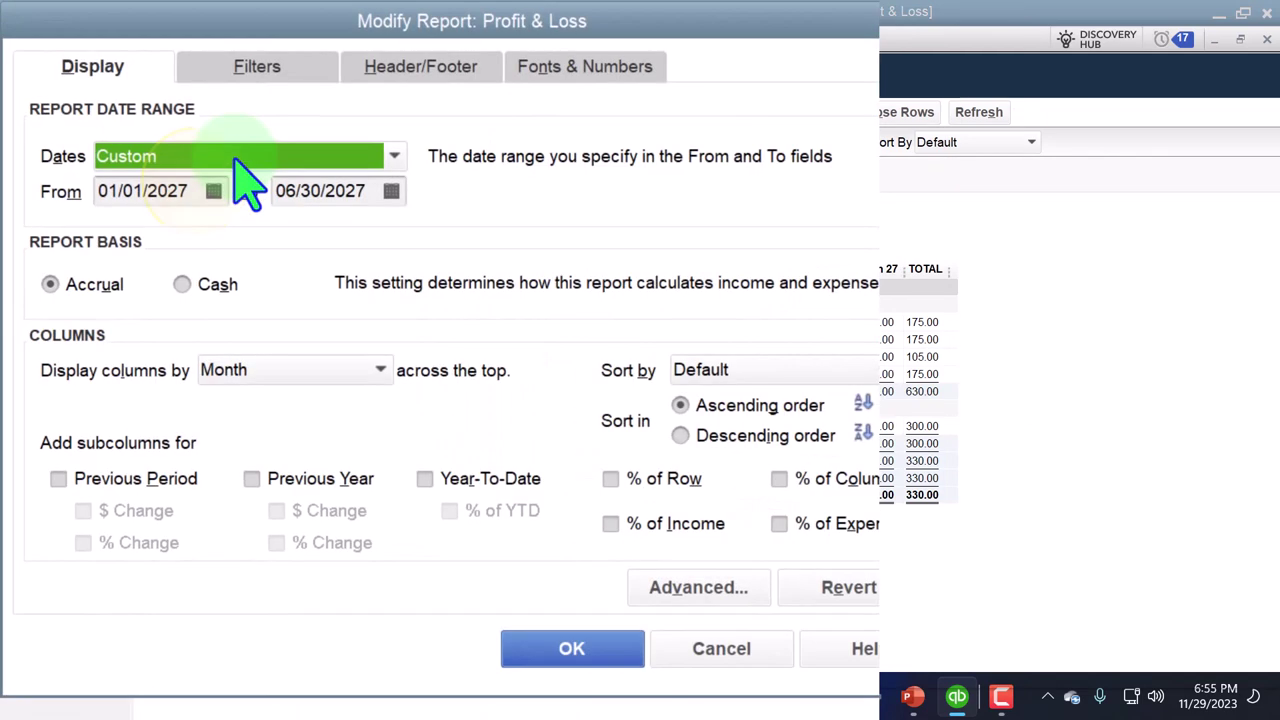
{"action": "left_click", "coordinate": [578, 80]}
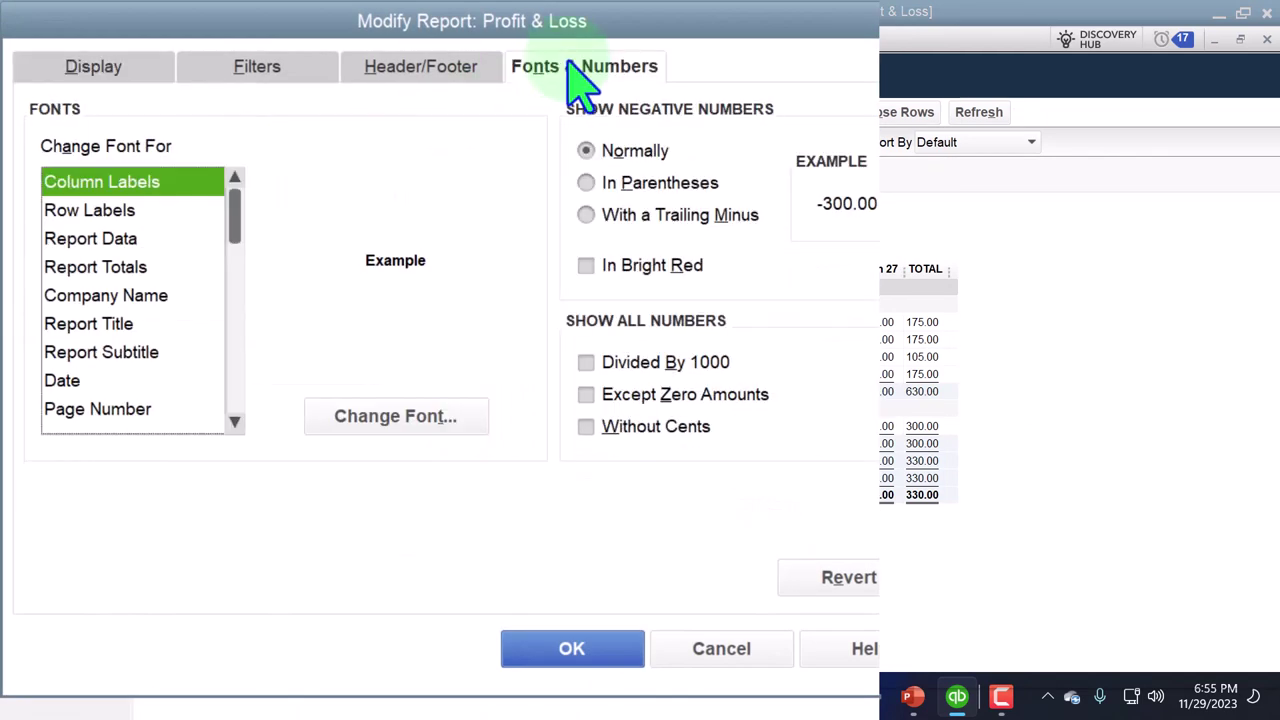
{"action": "left_click", "coordinate": [435, 418]}
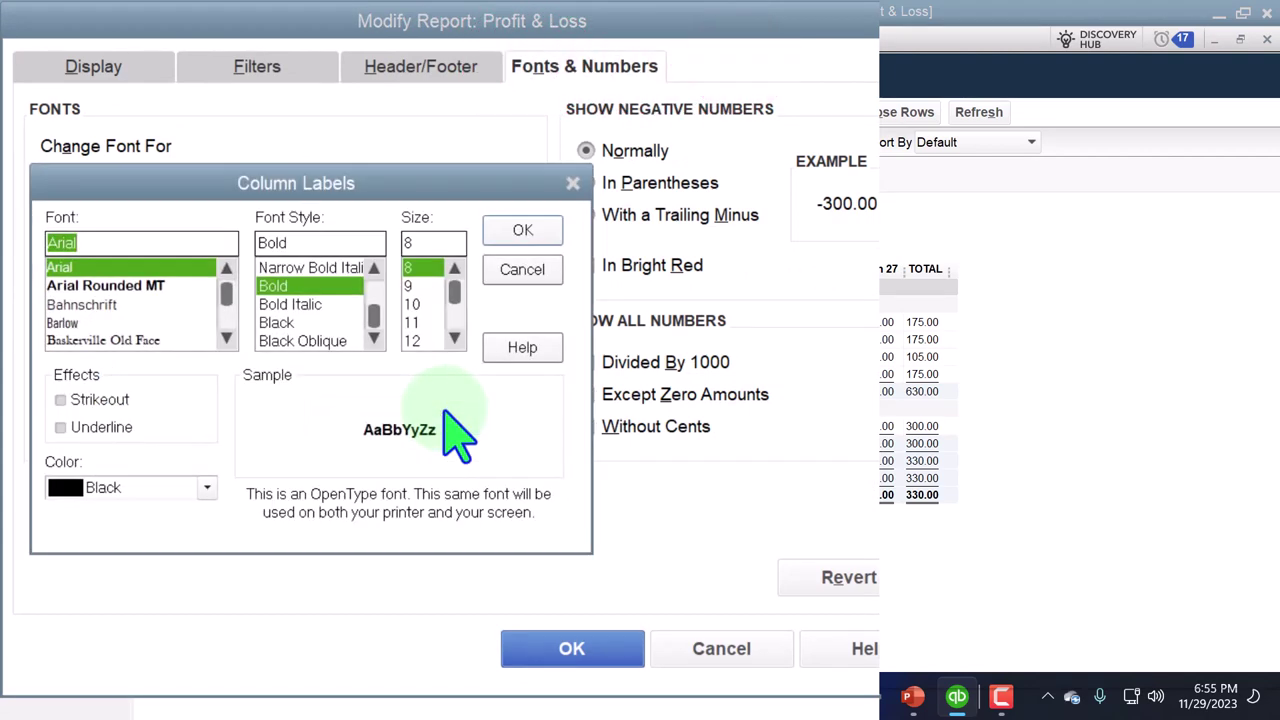
{"action": "left_click", "coordinate": [454, 340]}
{"action": "left_click", "coordinate": [454, 340]}
{"action": "left_click", "coordinate": [413, 322]}
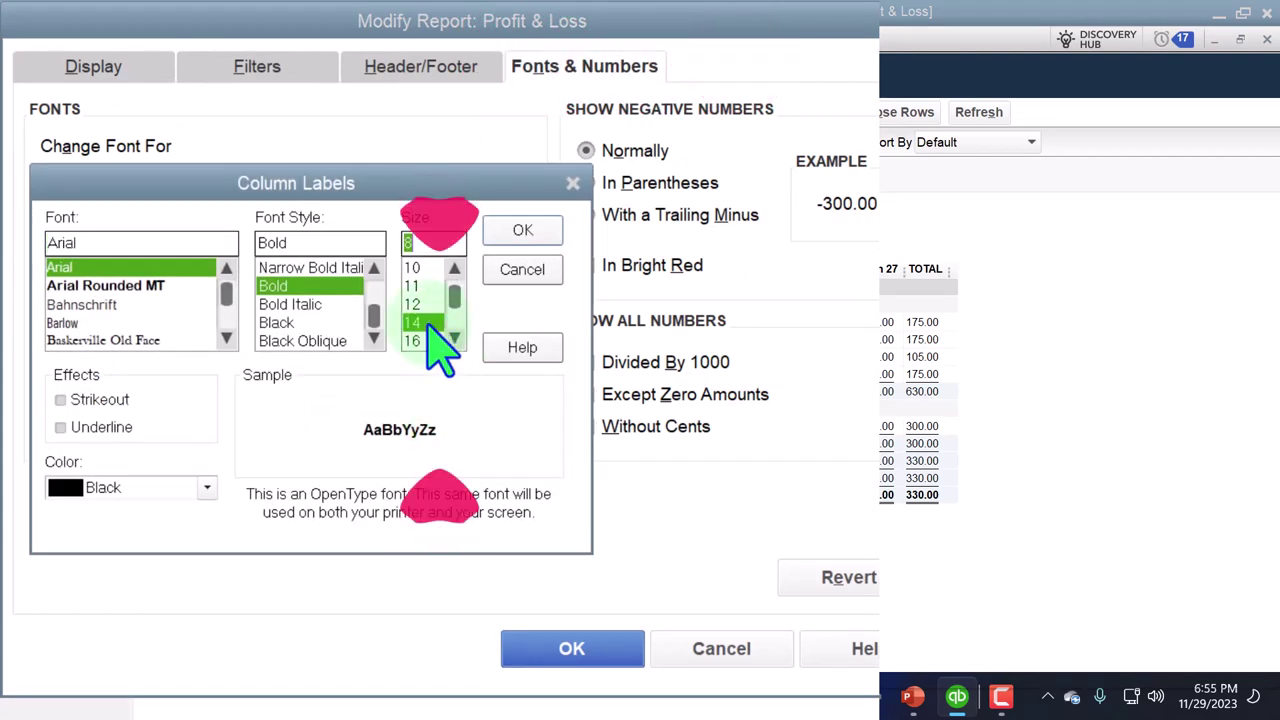
{"action": "left_click", "coordinate": [521, 231]}
{"action": "left_click", "coordinate": [778, 298]}
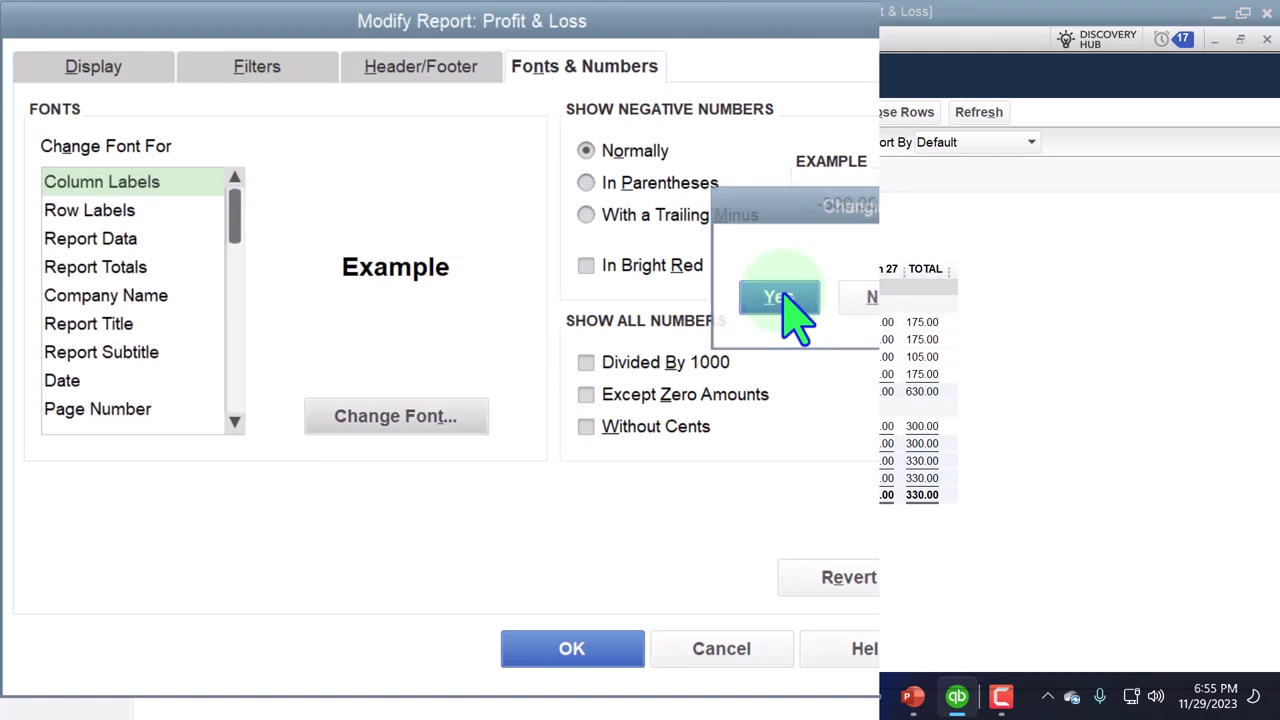
{"action": "left_click", "coordinate": [572, 648]}
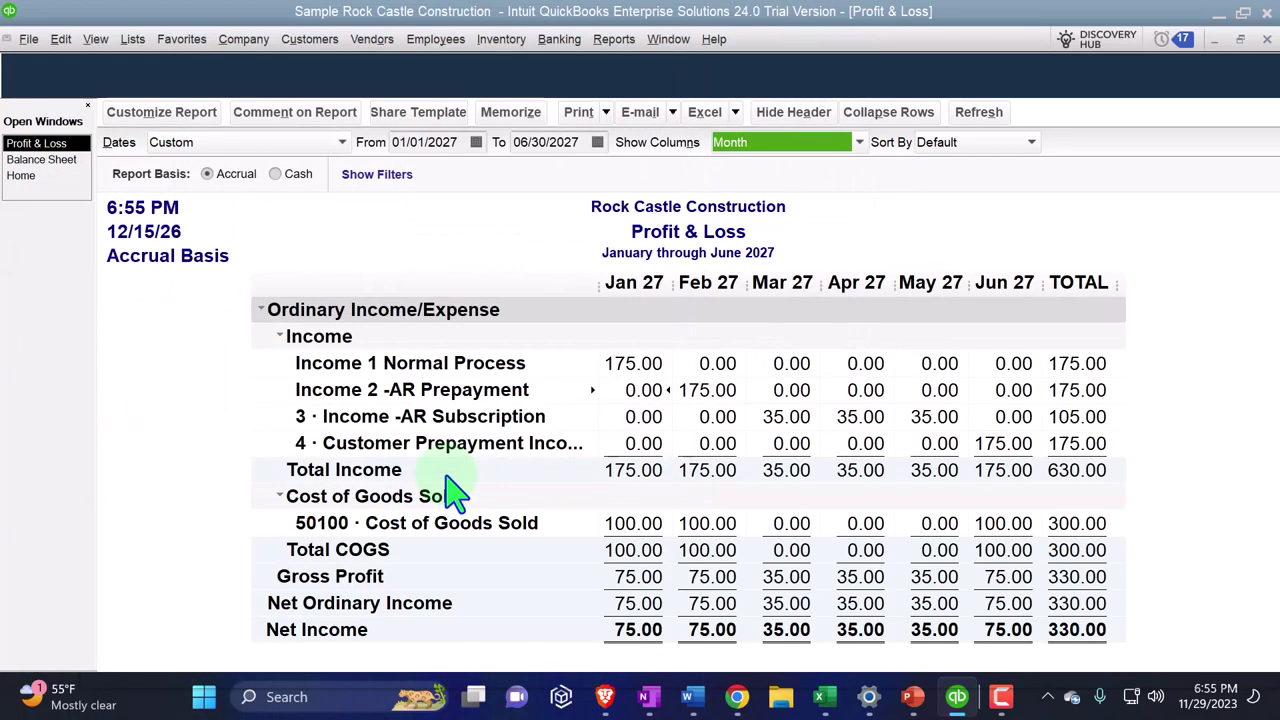
- Extend the Profit & Loss report's end date to 07/31/2027
{"action": "left_click", "coordinate": [583, 142]}
{"action": "type", "text": "073127"}
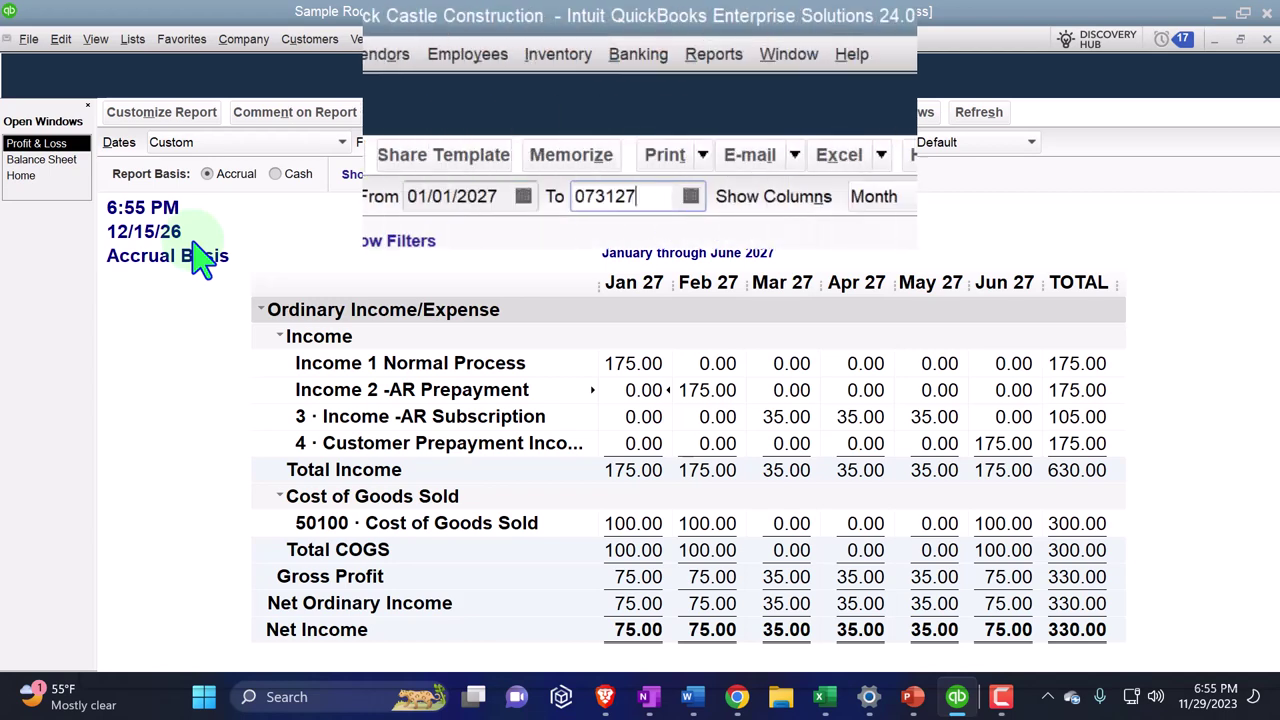
{"action": "key", "text": "Tab"}
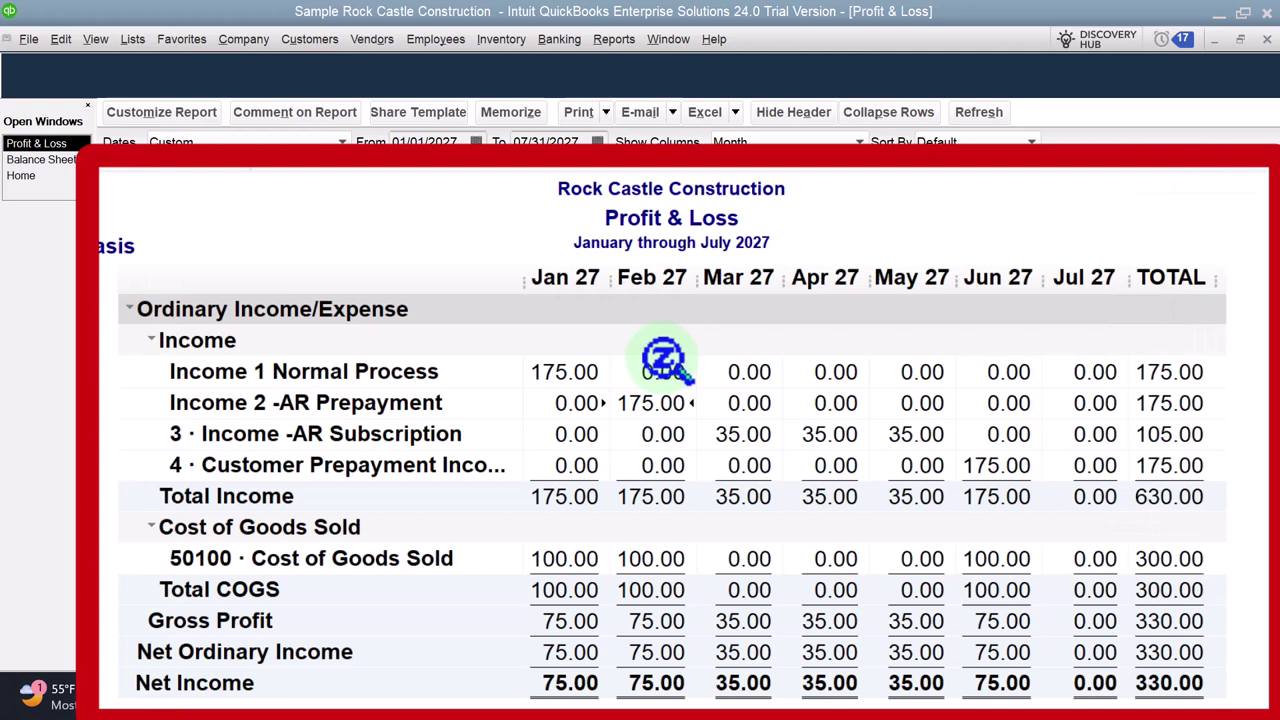
{"action": "left_click", "coordinate": [663, 360]}
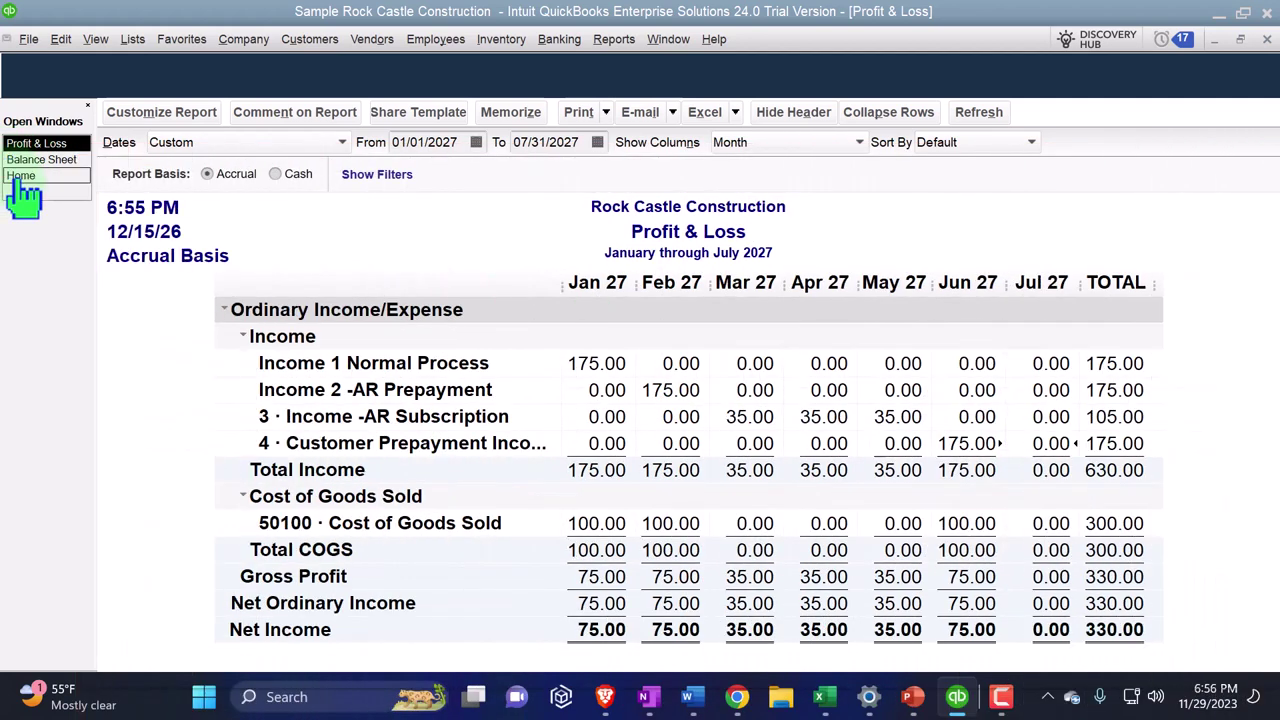
- Return to the home page and examine the Customers workflow around estimates, sales orders, invoices, statement charges and received payments
{"action": "left_click", "coordinate": [18, 176]}
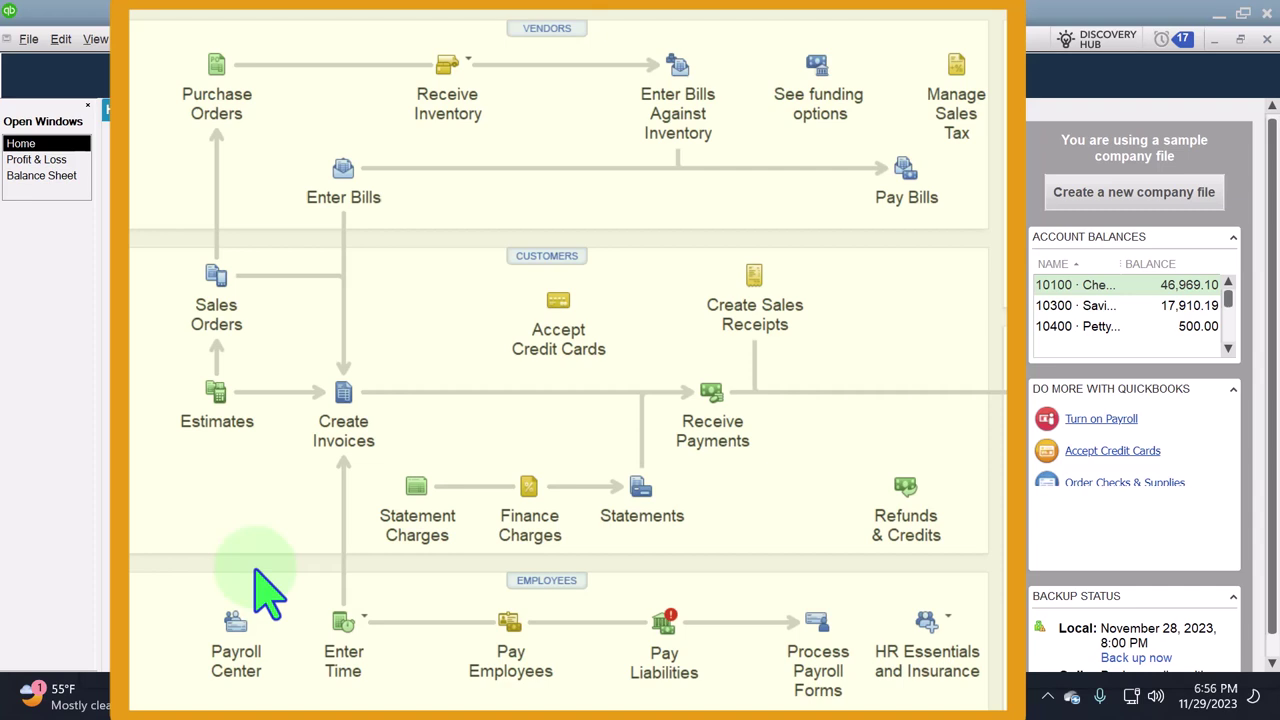
{"action": "left_click", "coordinate": [712, 455]}
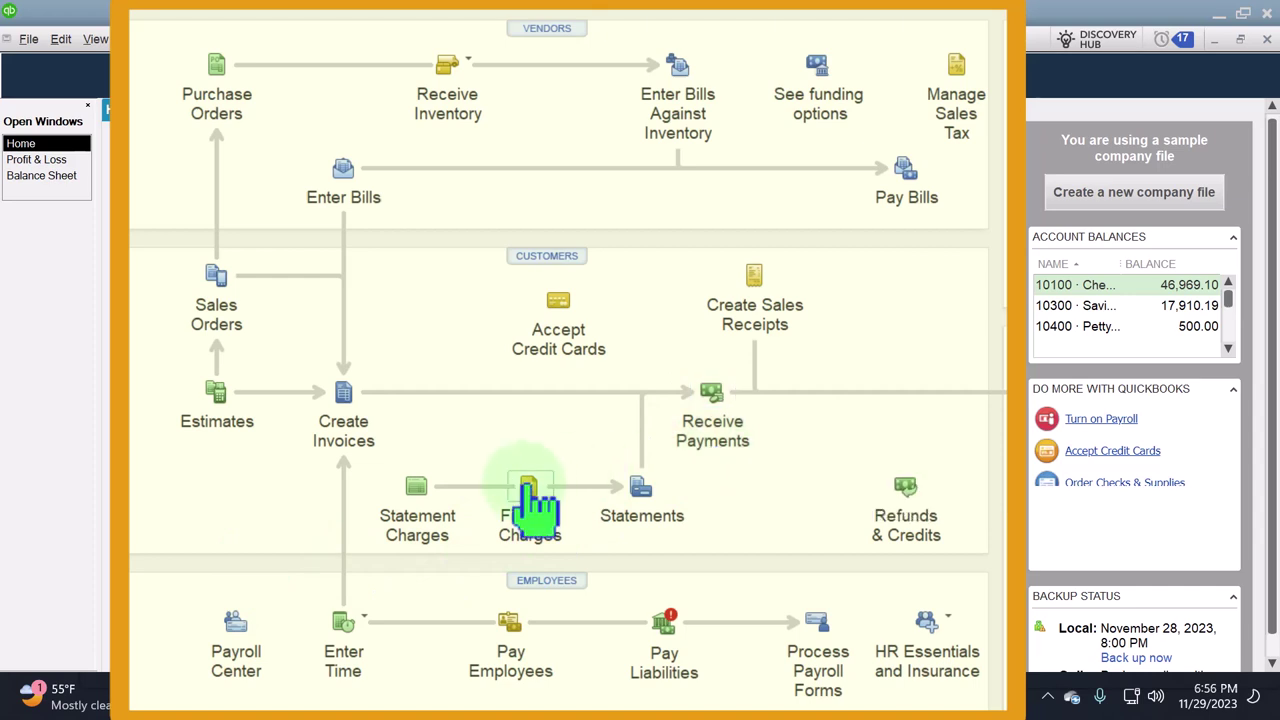
{"action": "left_click", "coordinate": [380, 438]}
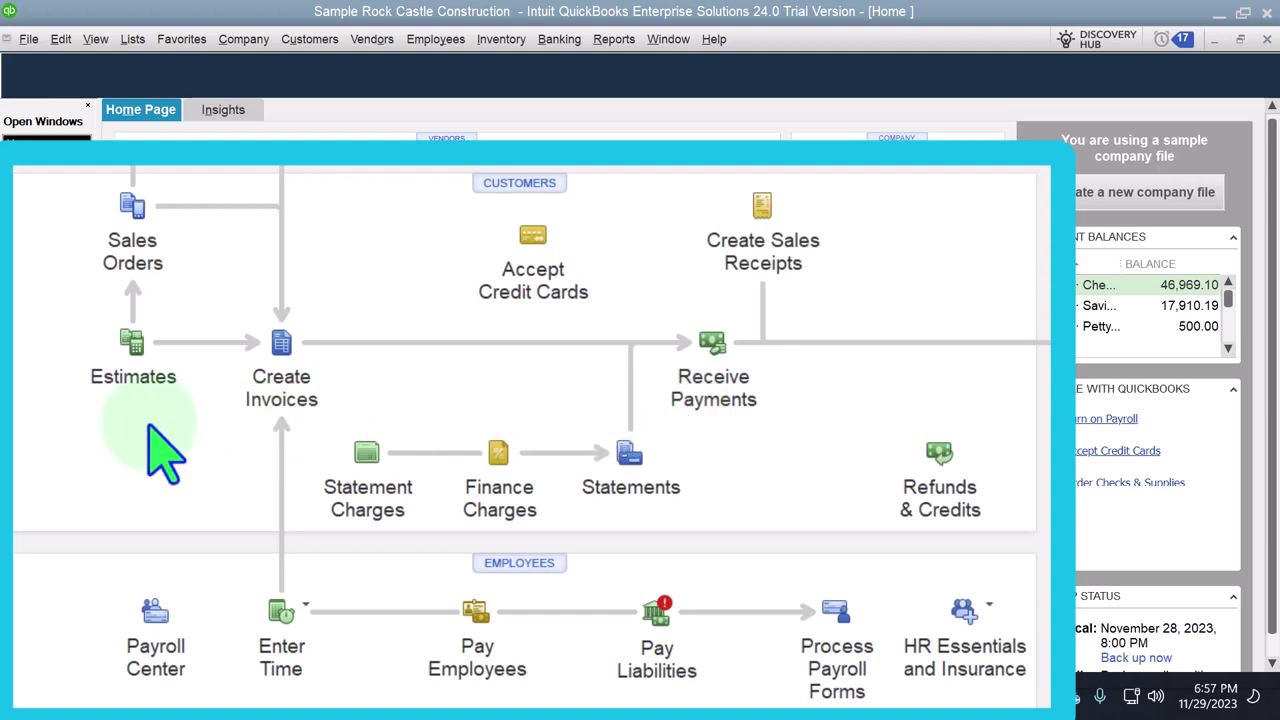
{"action": "left_click", "coordinate": [137, 390]}
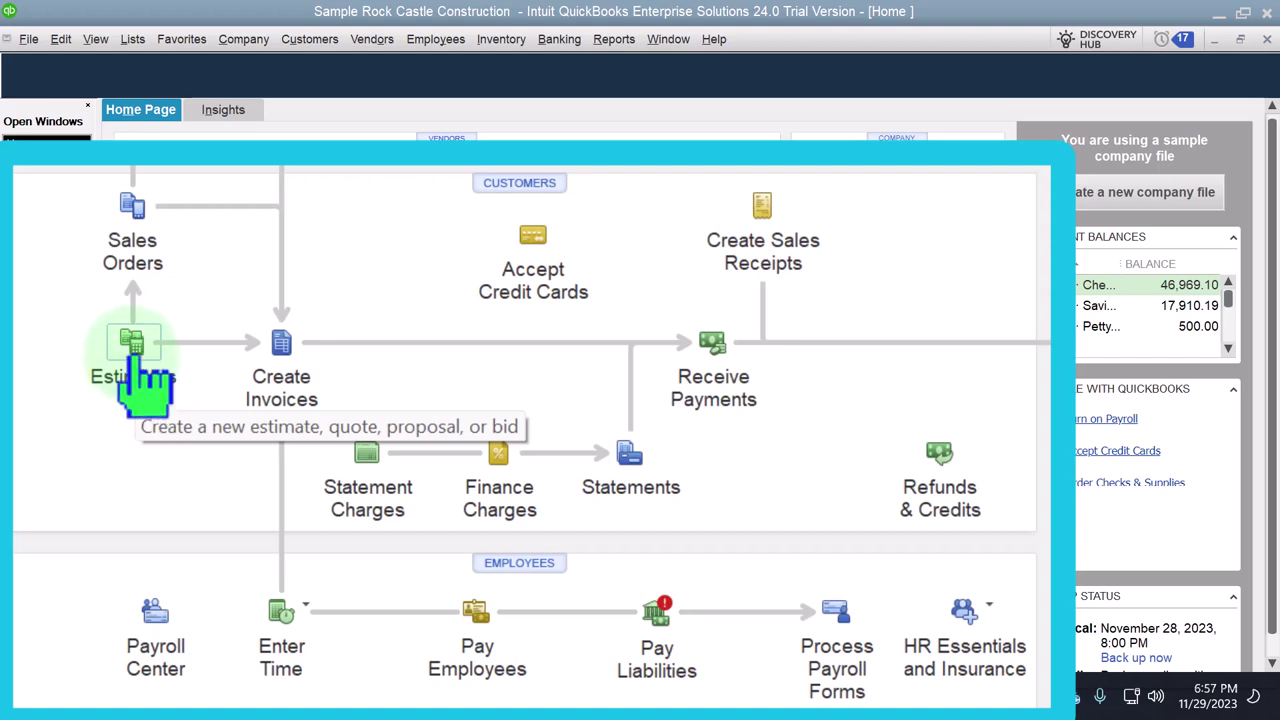
{"action": "left_click", "coordinate": [132, 212]}
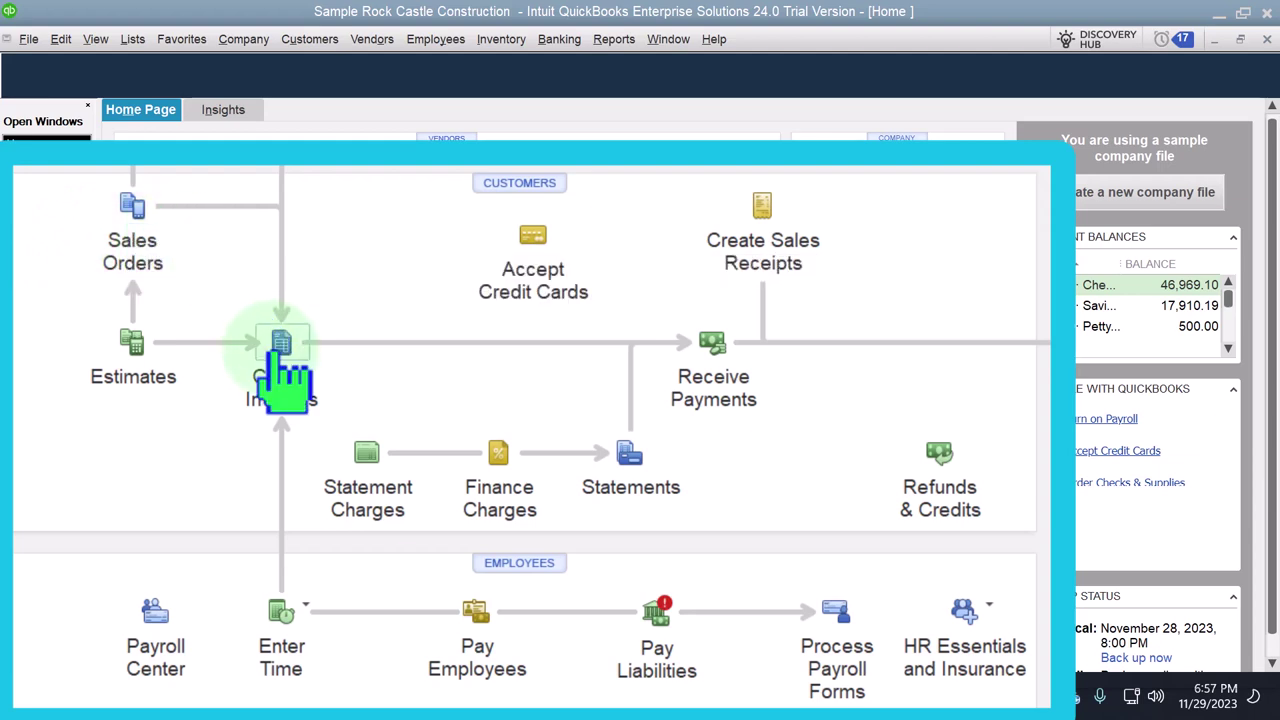
{"action": "left_click", "coordinate": [284, 362]}
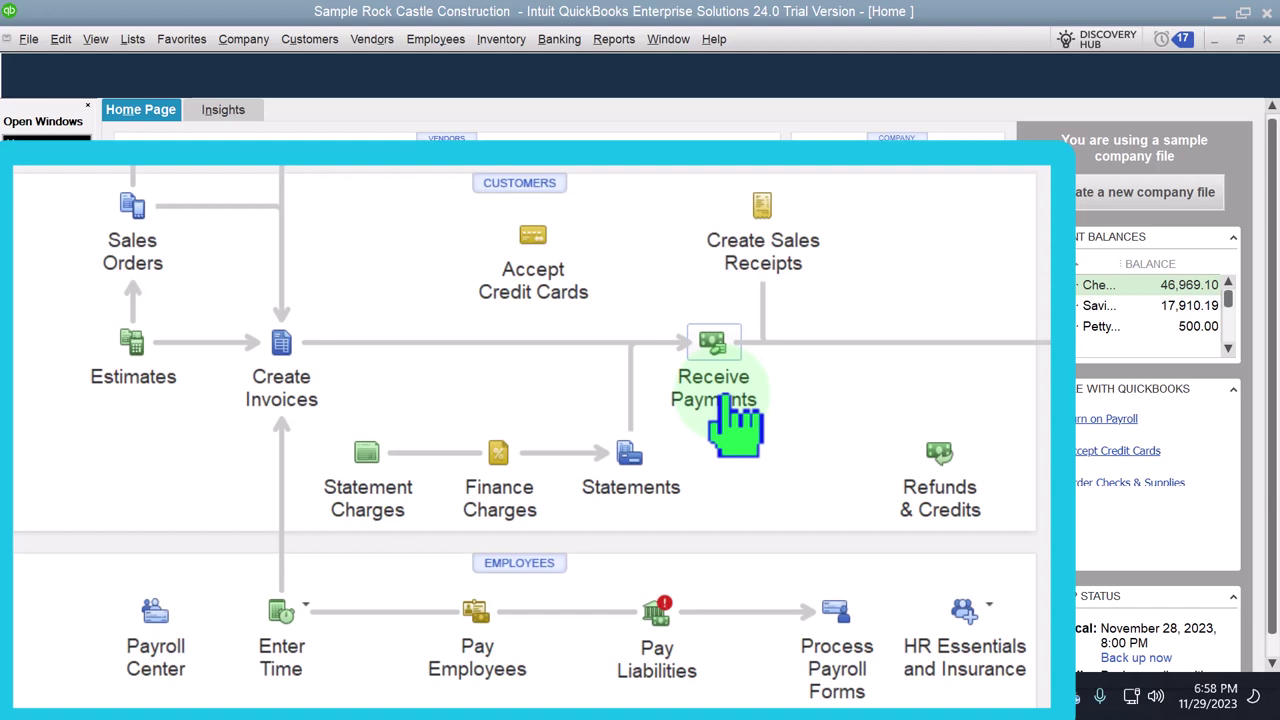
{"action": "left_click", "coordinate": [735, 425]}
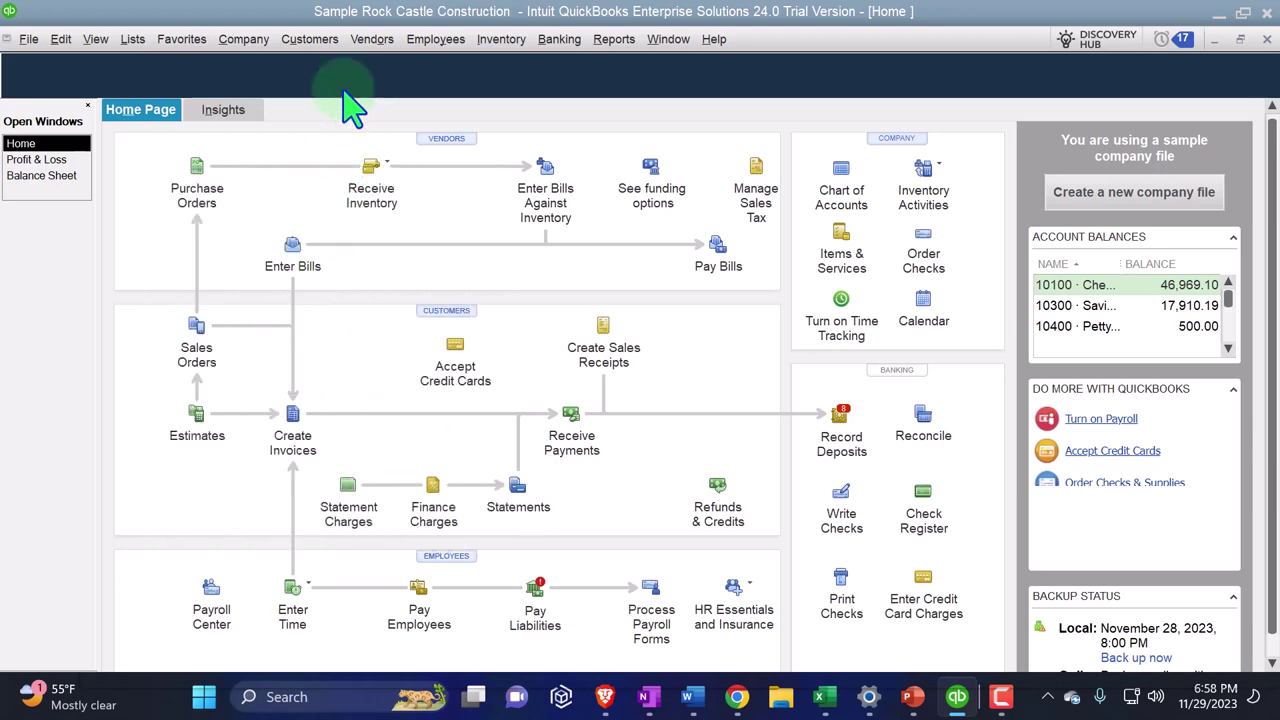
- Open the Customer Center and review the estimate, sales order and payment transactions of 3 -AR Subscription Customer
{"action": "left_click", "coordinate": [309, 39]}
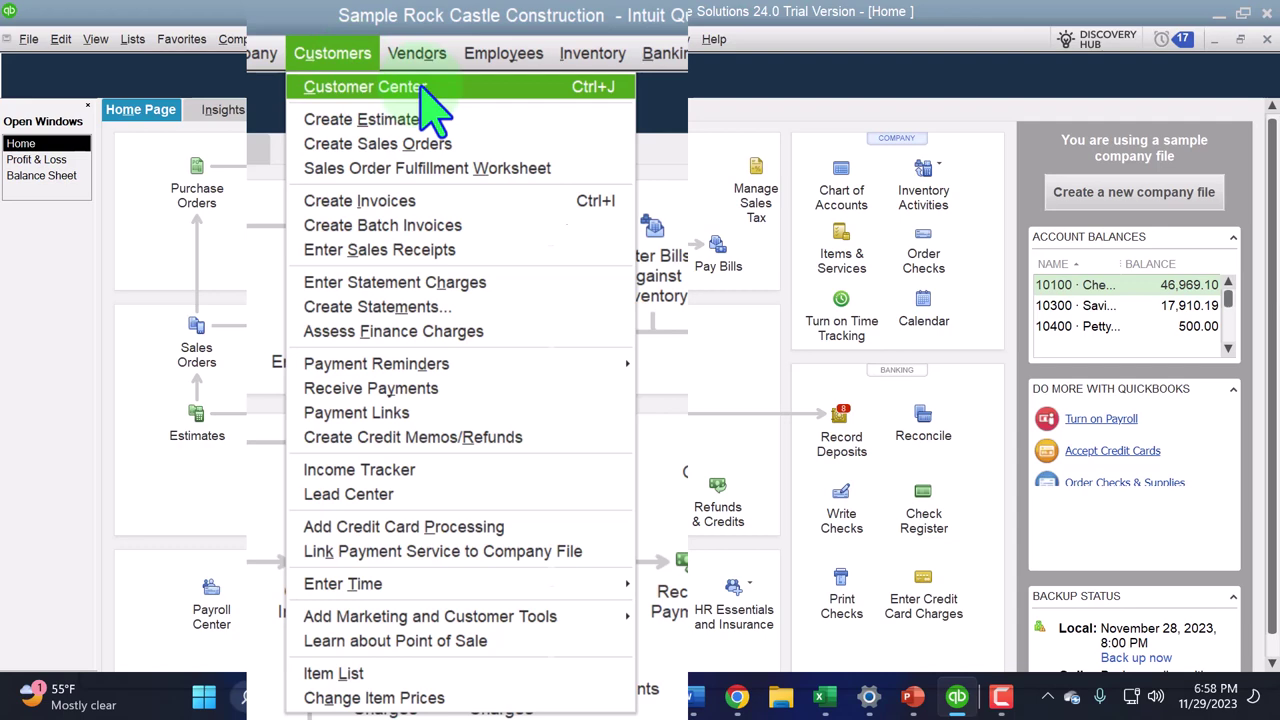
{"action": "key", "text": "Escape"}
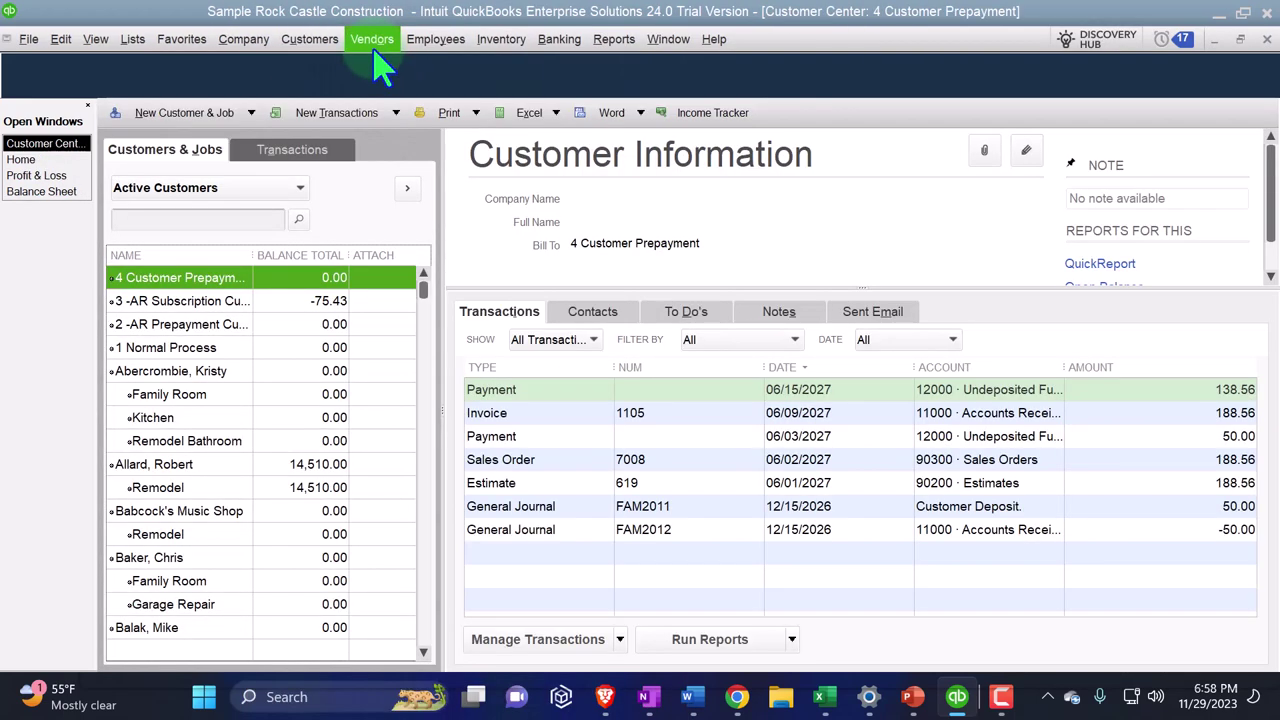
{"action": "left_click", "coordinate": [172, 301]}
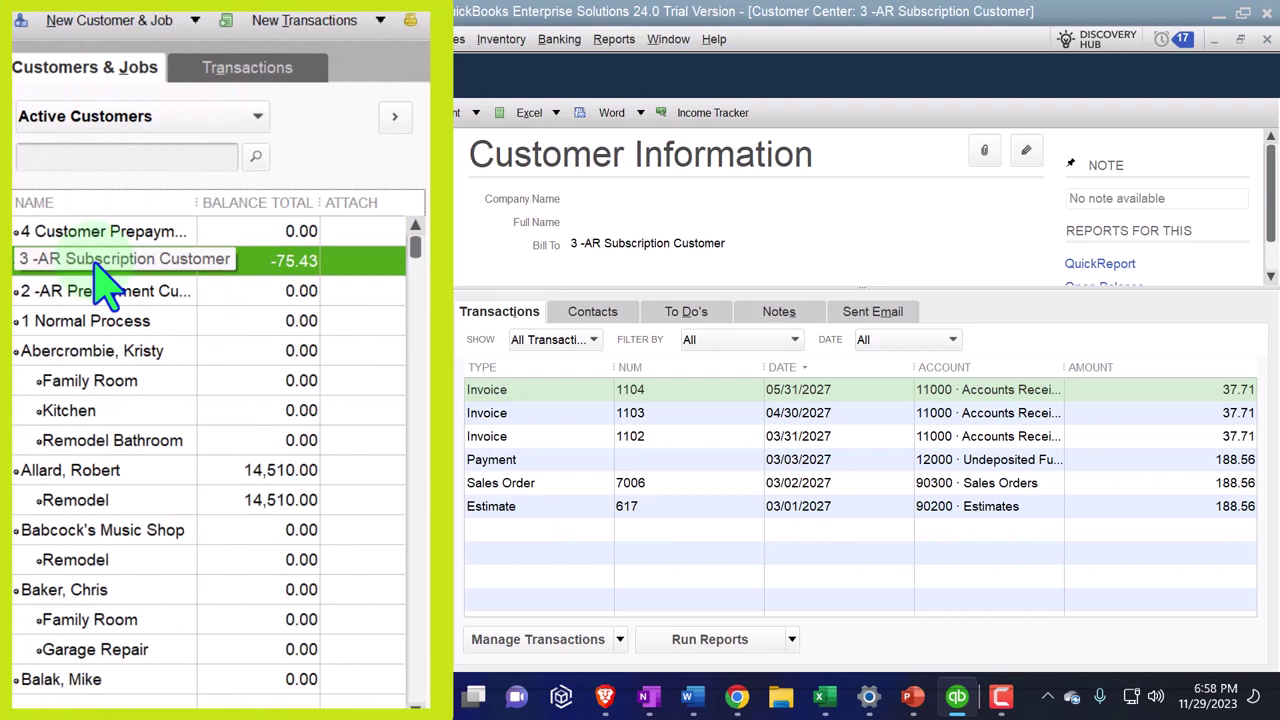
{"action": "left_click", "coordinate": [580, 530]}
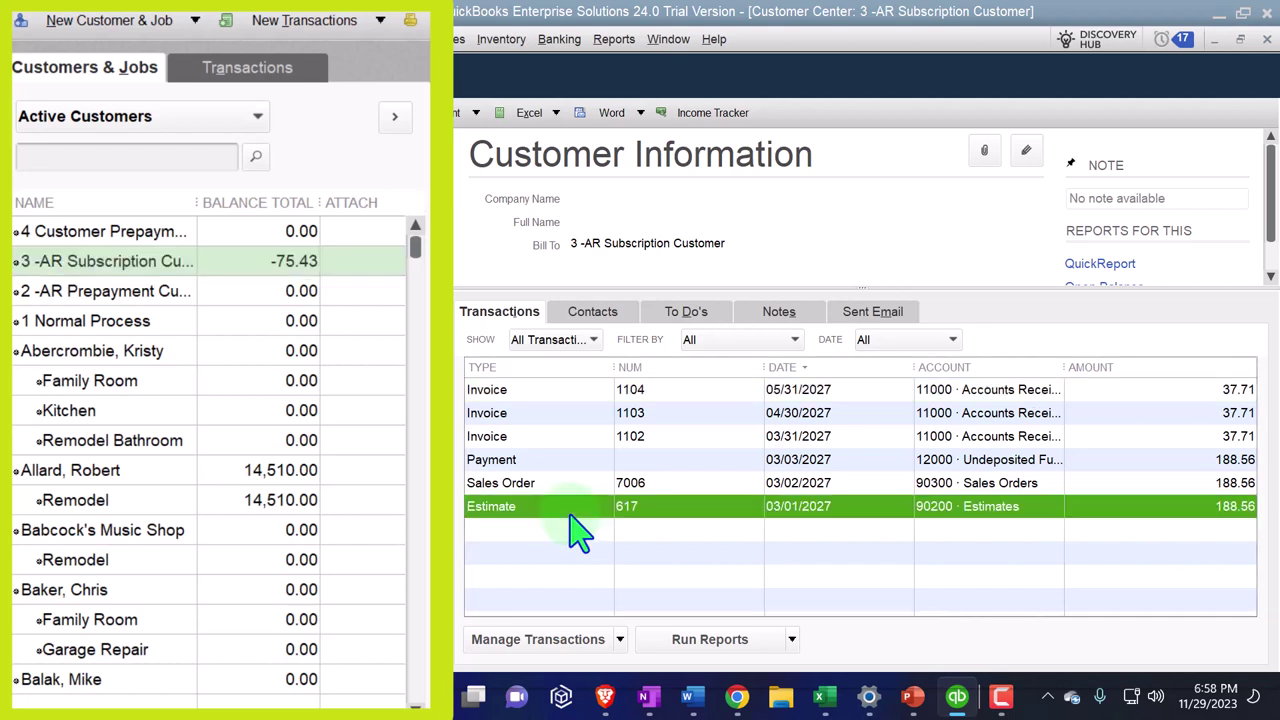
{"action": "left_click", "coordinate": [640, 485]}
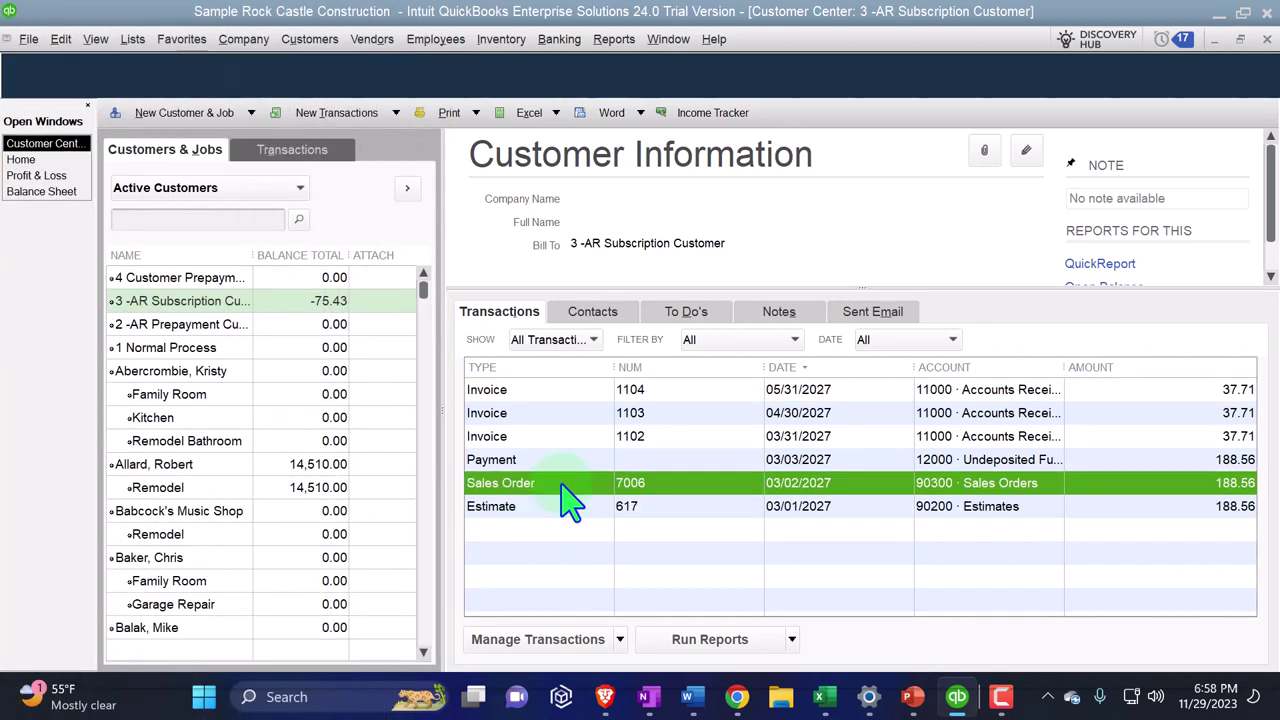
{"action": "left_click", "coordinate": [229, 495]}
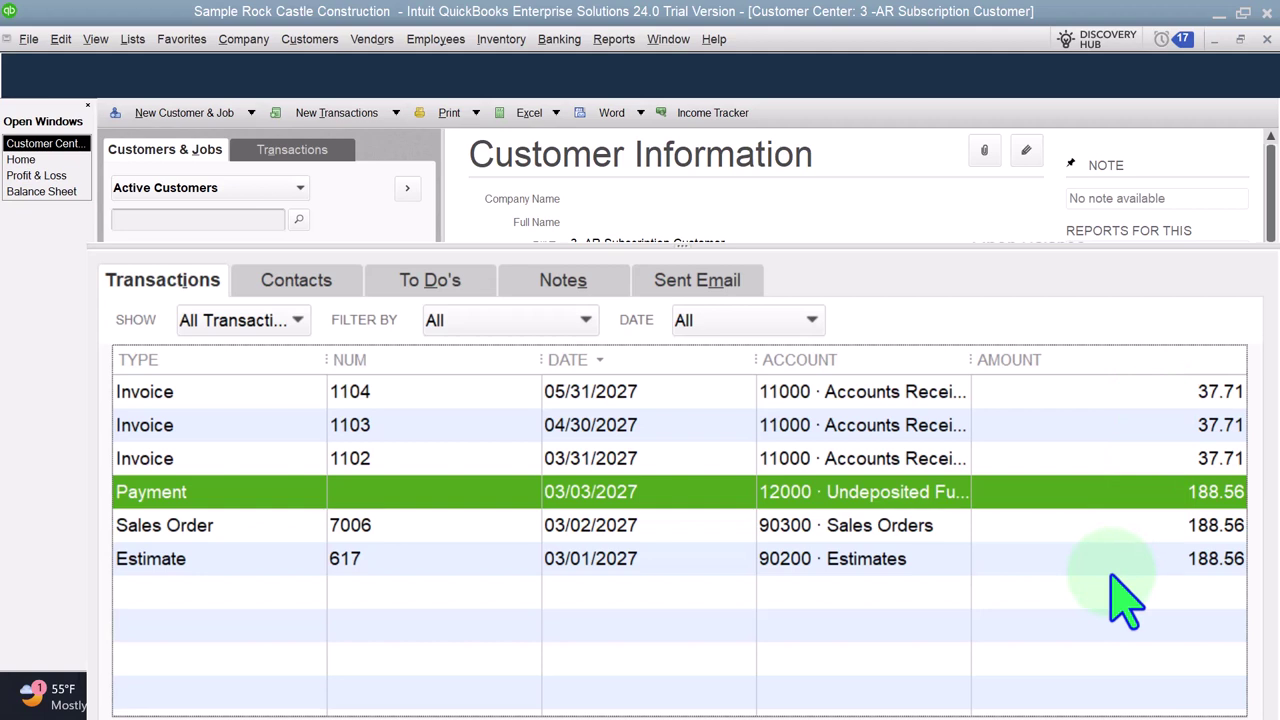
- Check Accounts Receivable on the Balance Sheet and open the Customer Balance Detail report
{"action": "left_click", "coordinate": [42, 191]}
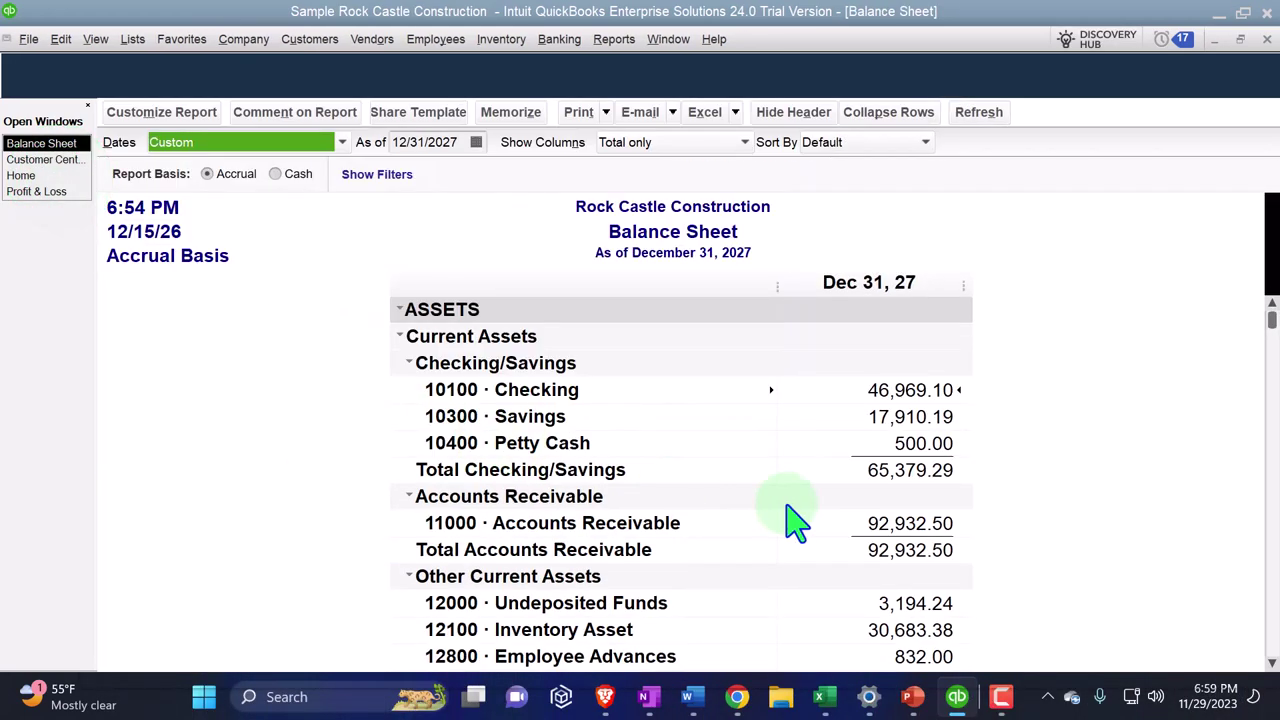
{"action": "left_click", "coordinate": [917, 522]}
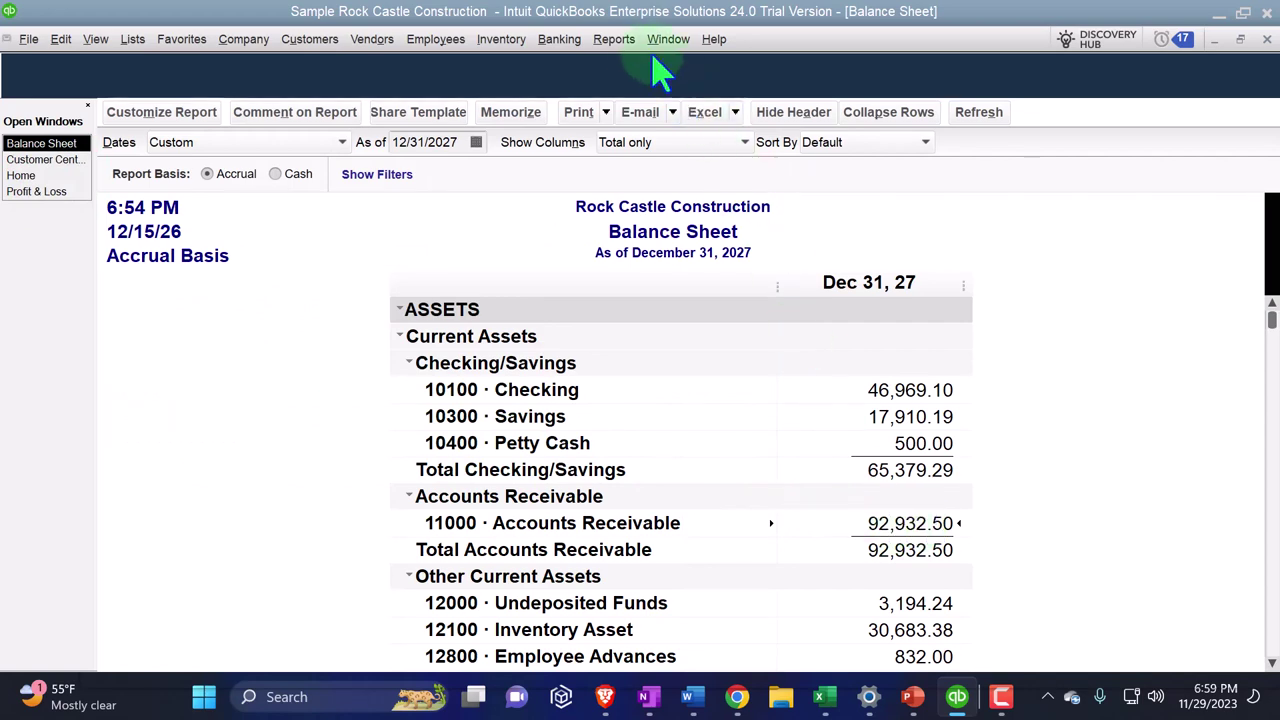
{"action": "left_click", "coordinate": [614, 39]}
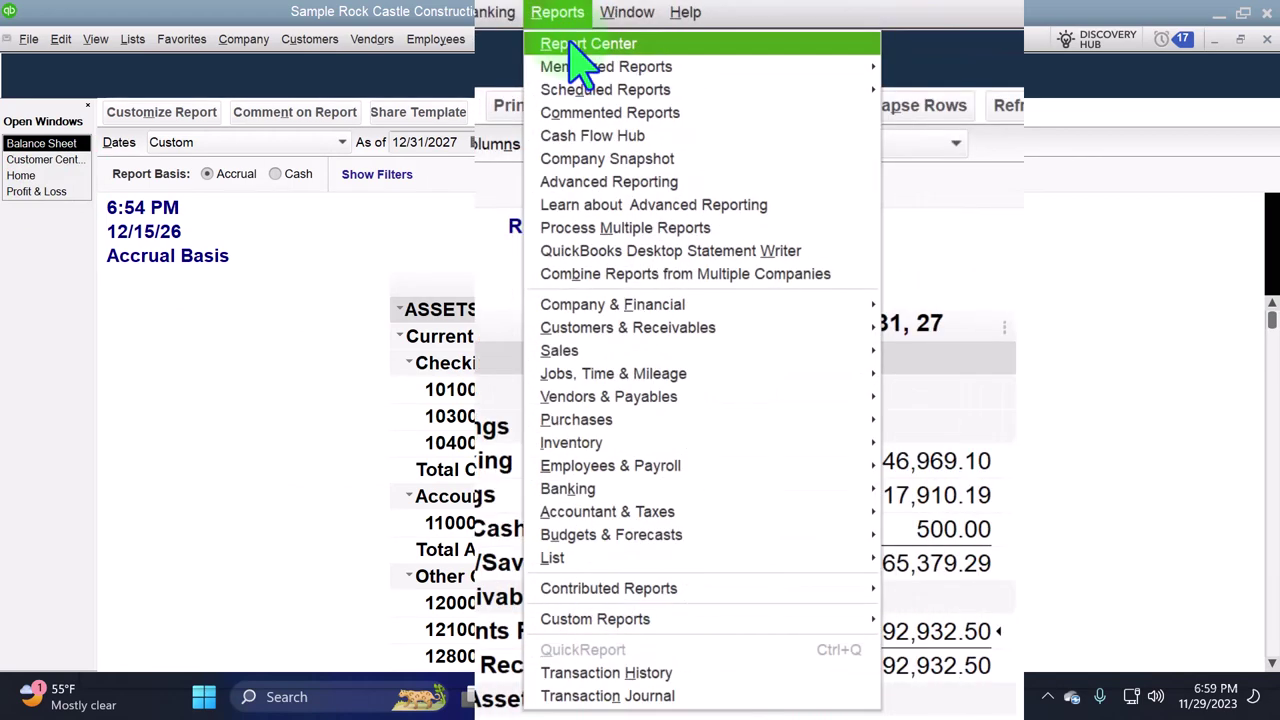
{"action": "mouse_move", "coordinate": [628, 336]}
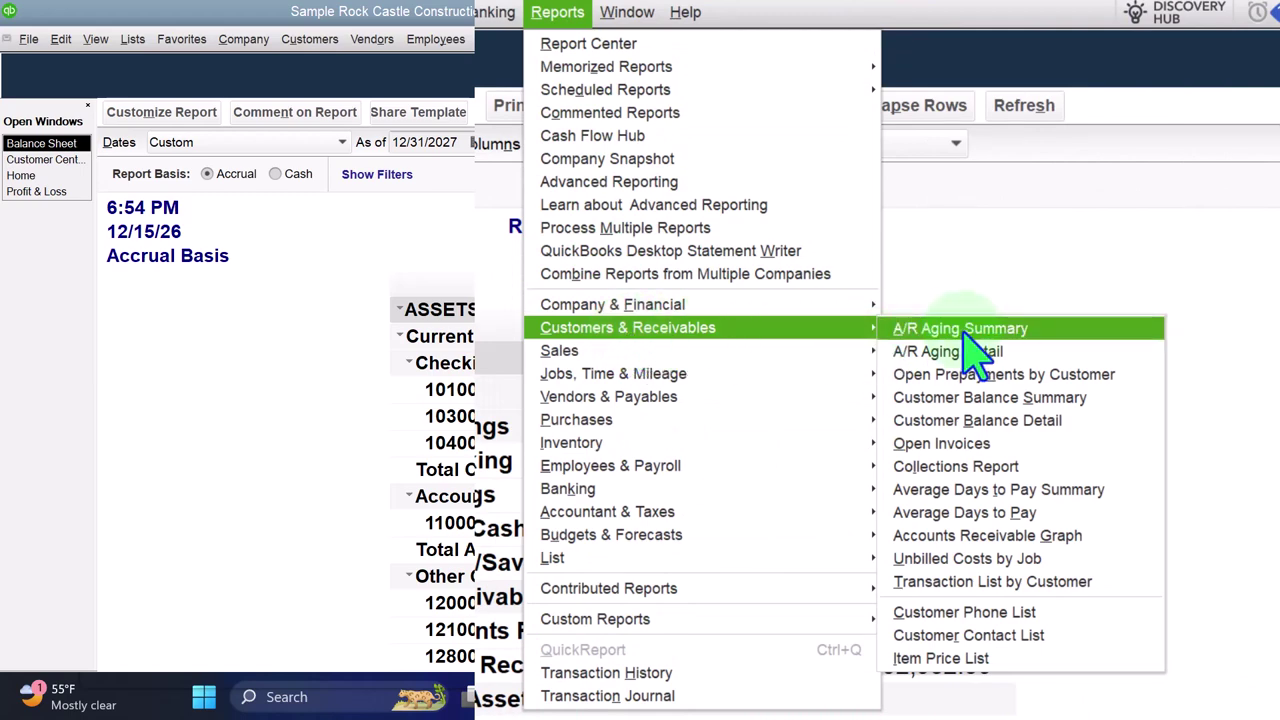
{"action": "left_click", "coordinate": [1078, 421]}
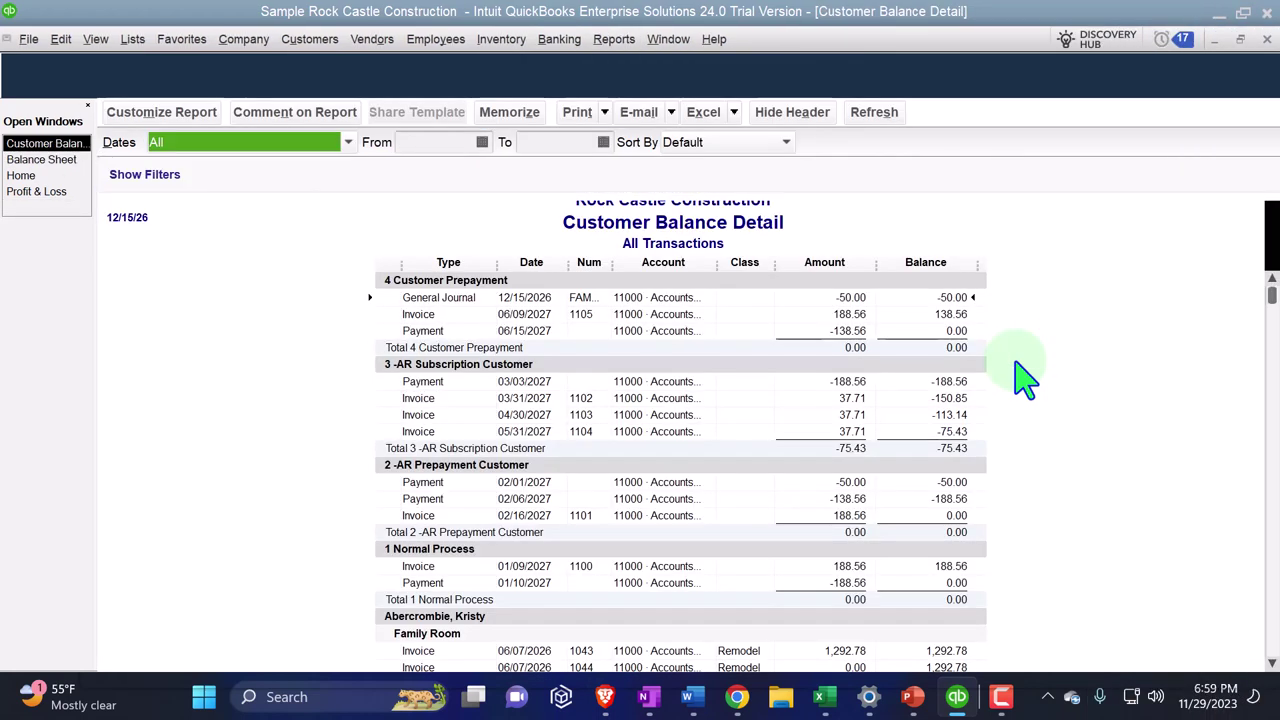
- Set the Customer Balance Detail column labels and all related fonts to size 12 and apply the report changes
{"action": "left_click", "coordinate": [163, 114]}
{"action": "left_click", "coordinate": [435, 48]}
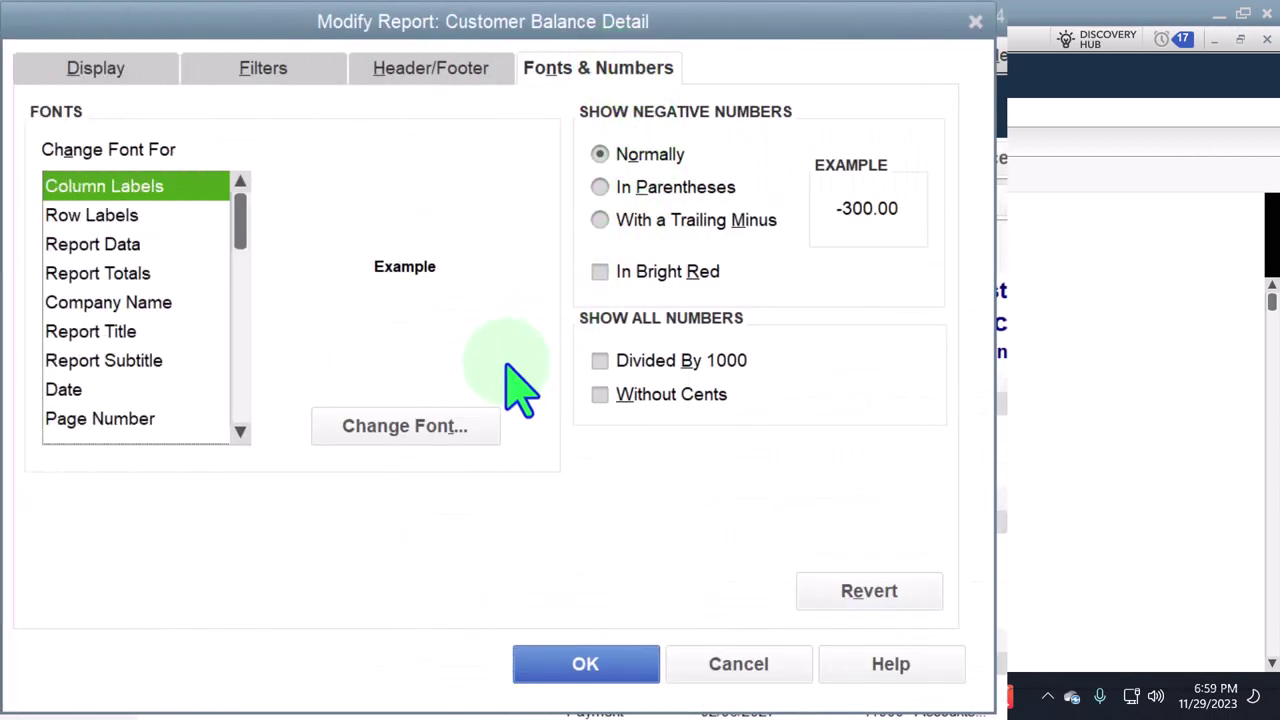
{"action": "left_click", "coordinate": [330, 302]}
{"action": "left_click", "coordinate": [421, 331]}
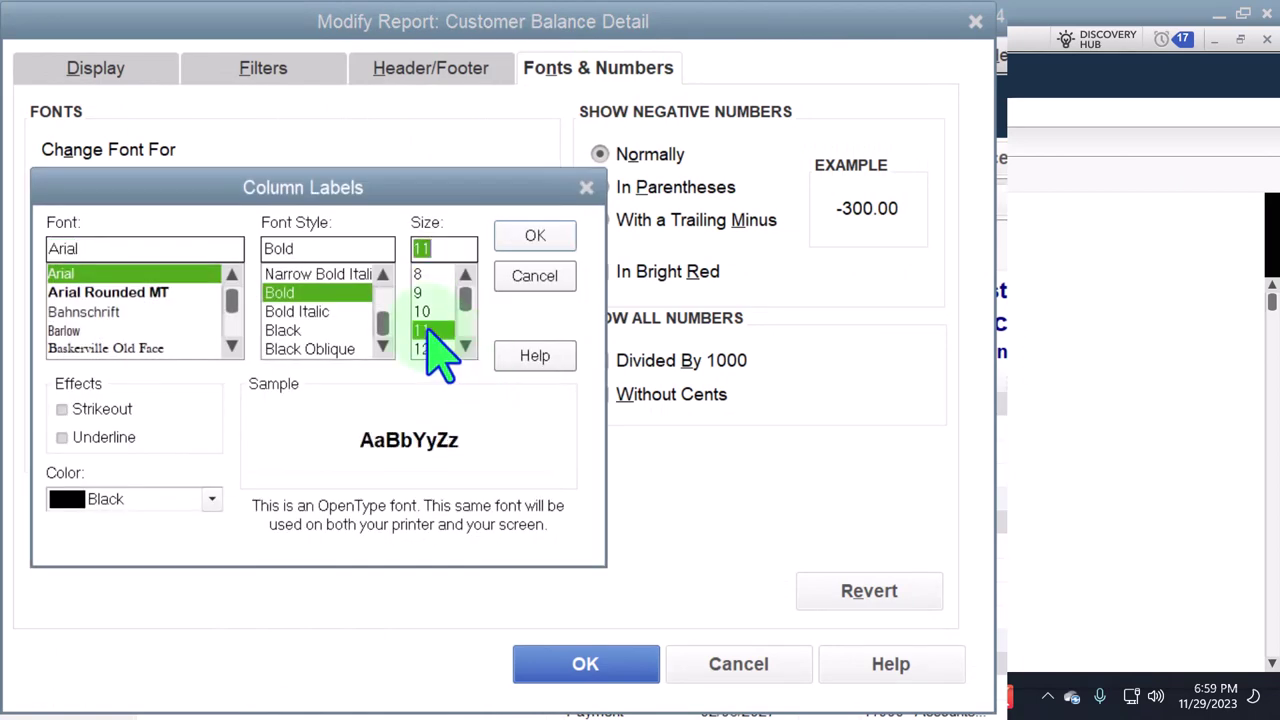
{"action": "left_click", "coordinate": [443, 349]}
{"action": "left_click", "coordinate": [530, 250]}
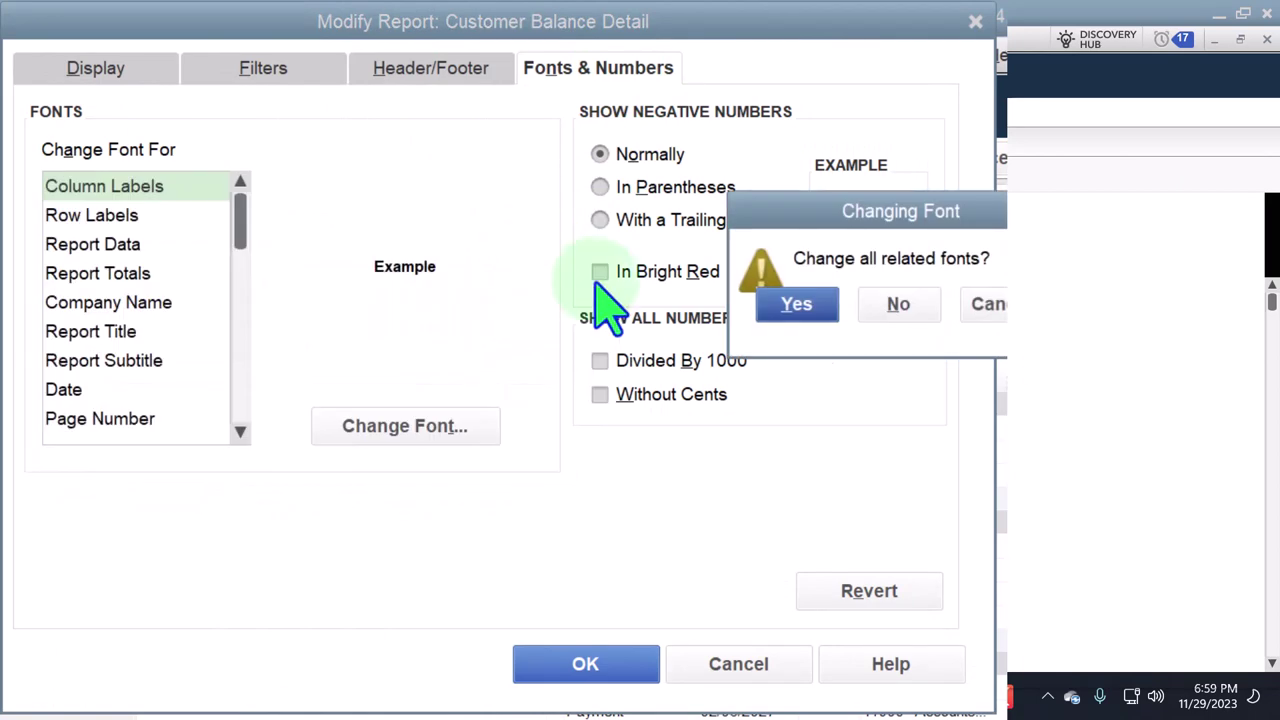
{"action": "left_click", "coordinate": [798, 305]}
{"action": "left_click", "coordinate": [585, 664]}
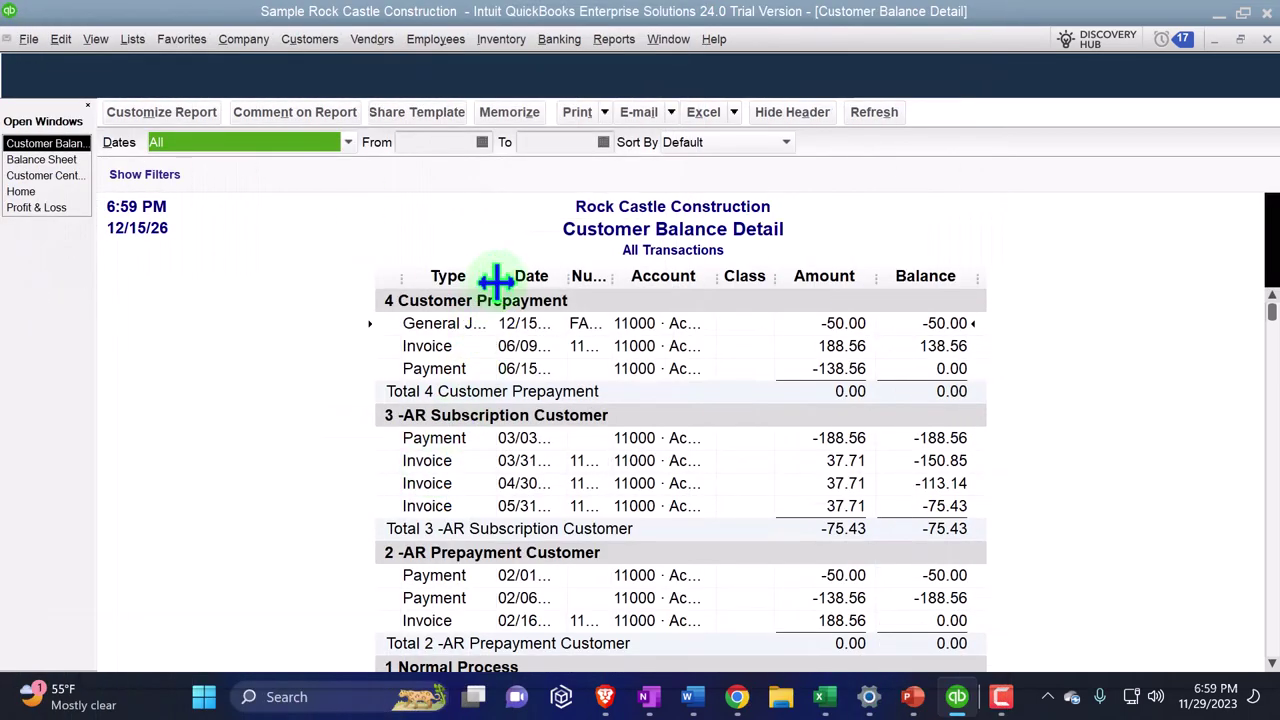
- Widen the report's Type column and examine the payment and invoice entries of 3 -AR Subscription Customer
{"action": "left_click_drag", "start_coordinate": [523, 280], "coordinate": [539, 280]}
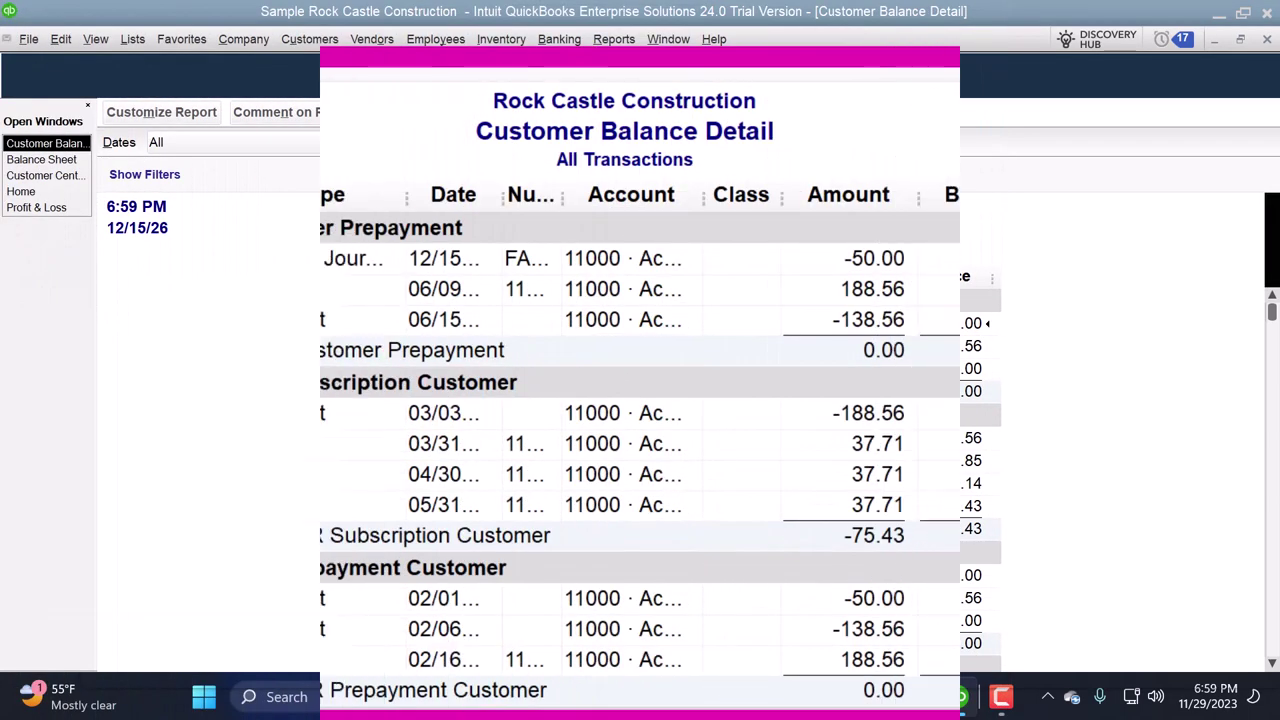
{"action": "scroll", "coordinate": [200, 365], "scroll_direction": "down", "scroll_amount": 1}
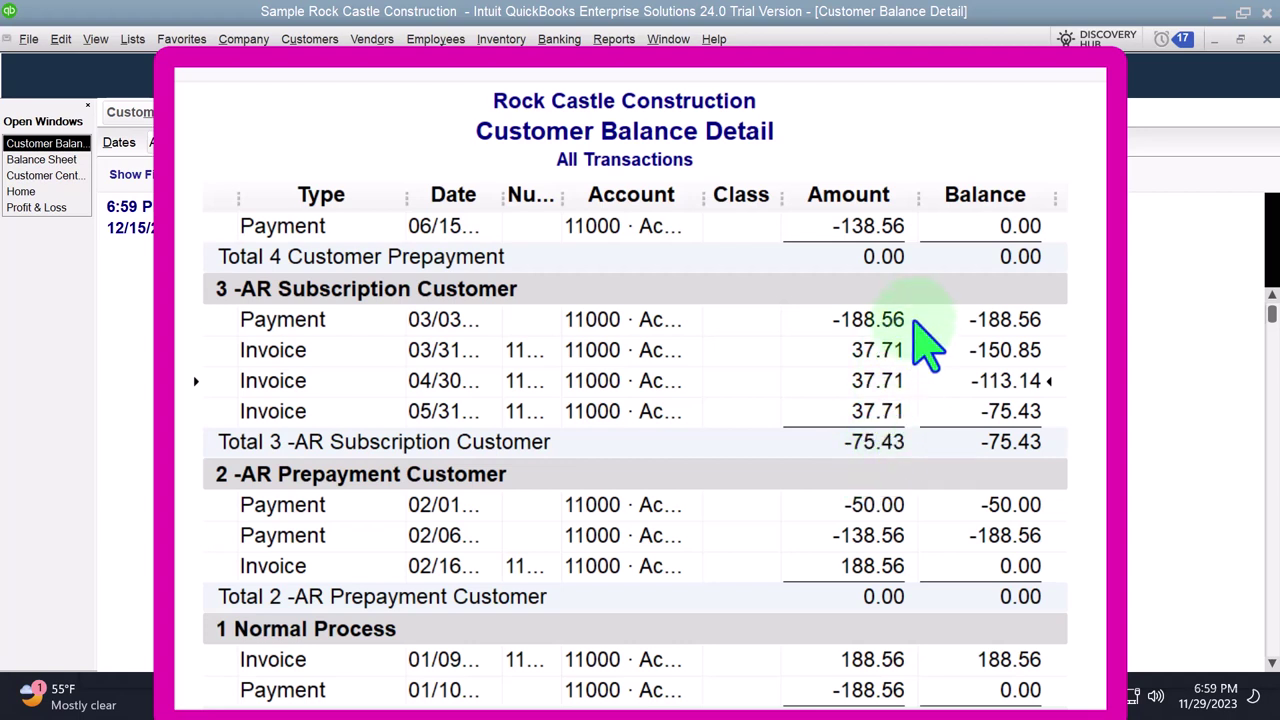
{"action": "double_click", "coordinate": [928, 396]}
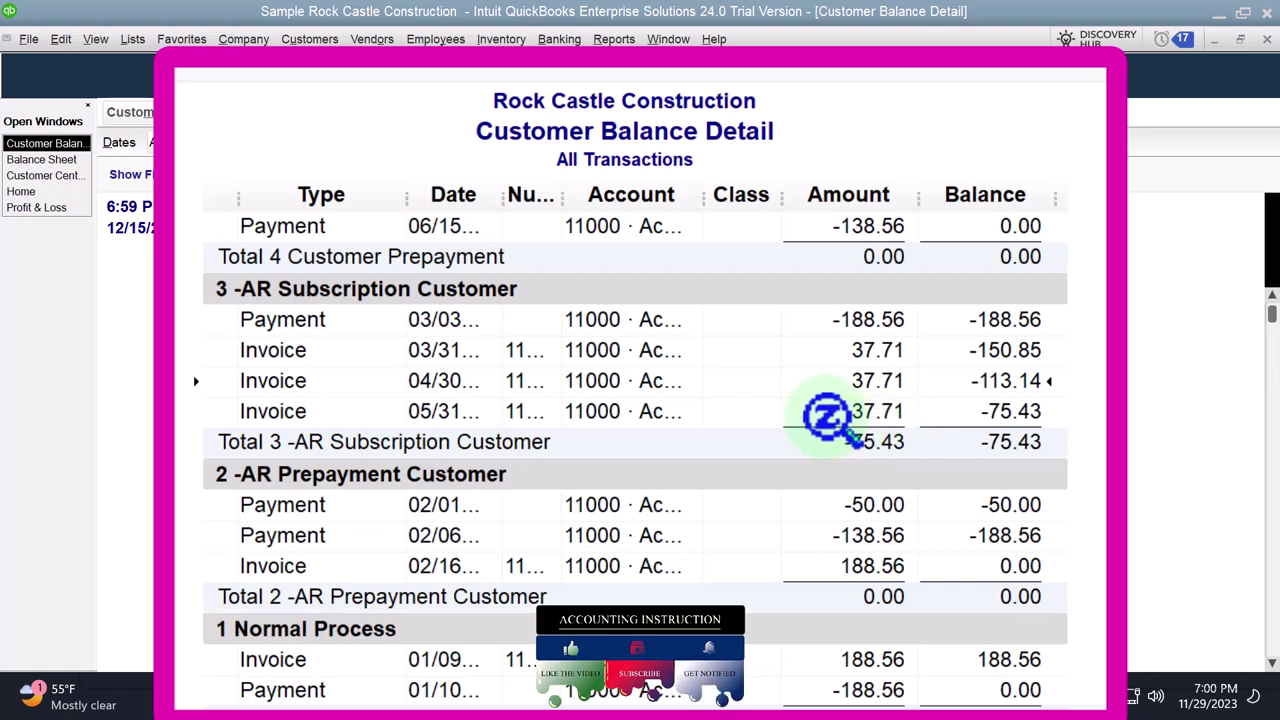
- Start a new estimate from the home page and enter 5 Unearned Revenue Customer as the customer
{"action": "left_click", "coordinate": [25, 191]}
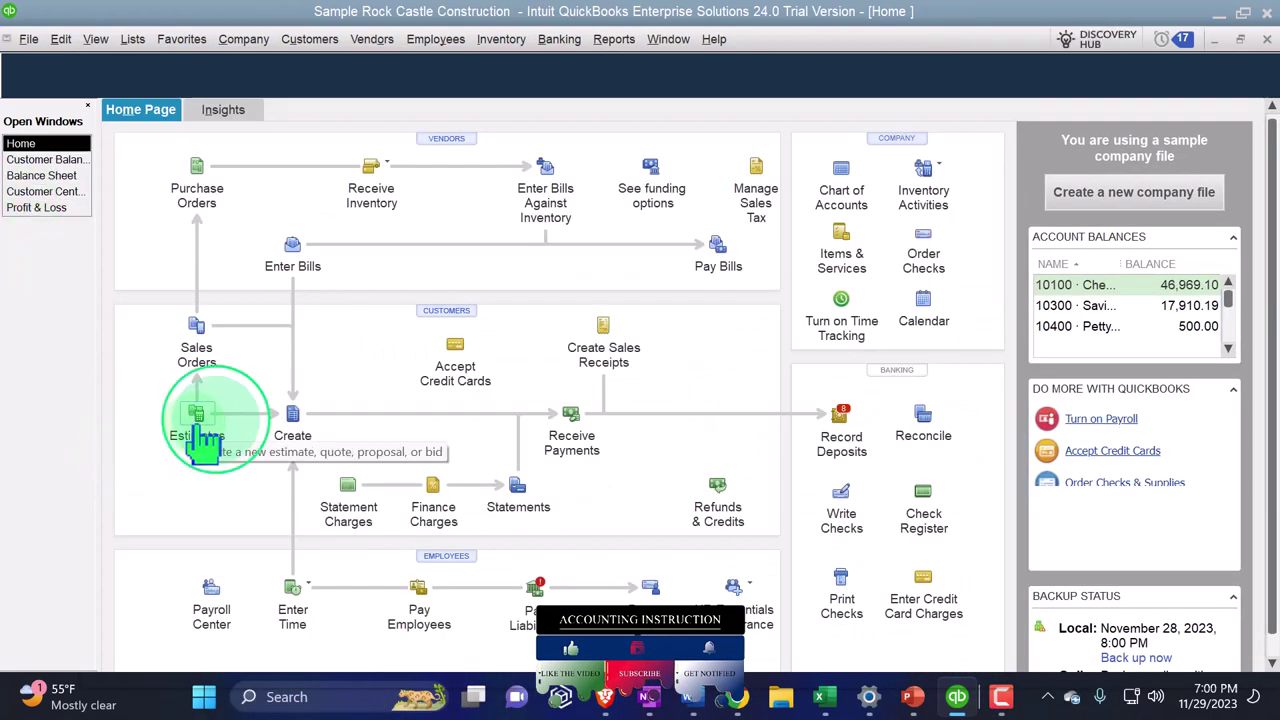
{"action": "left_click", "coordinate": [199, 428]}
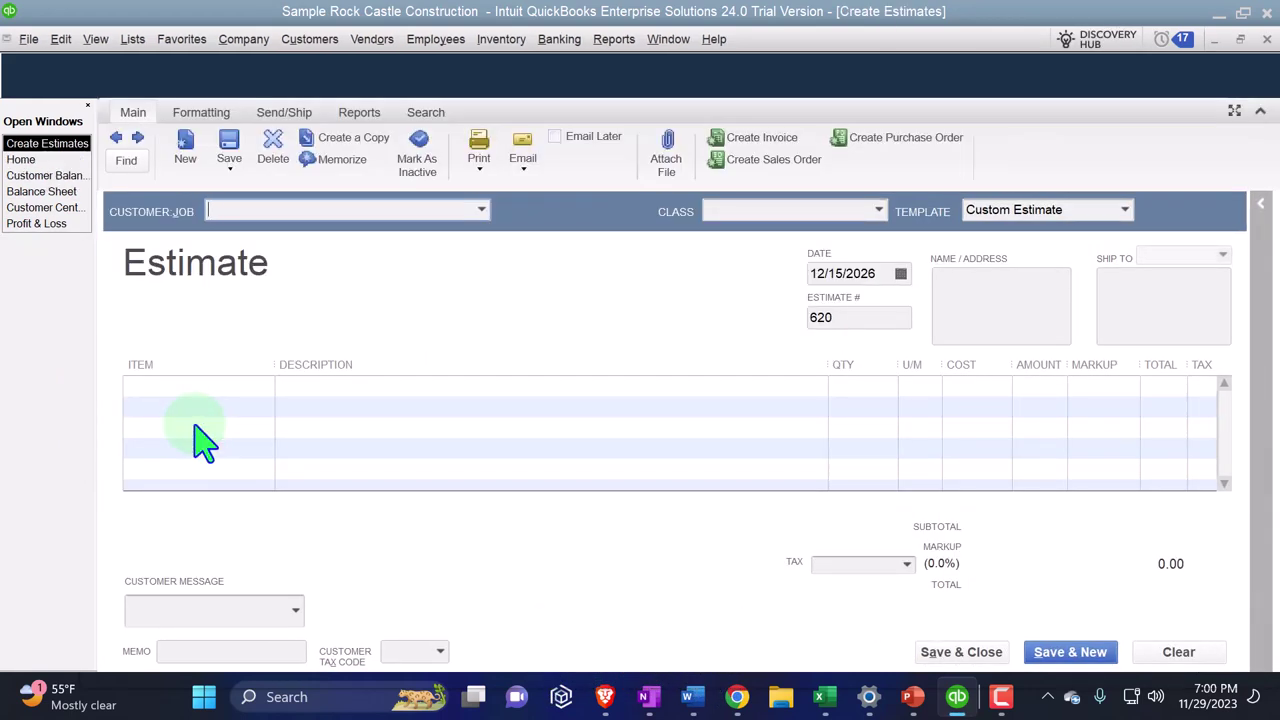
{"action": "left_click", "coordinate": [692, 697]}
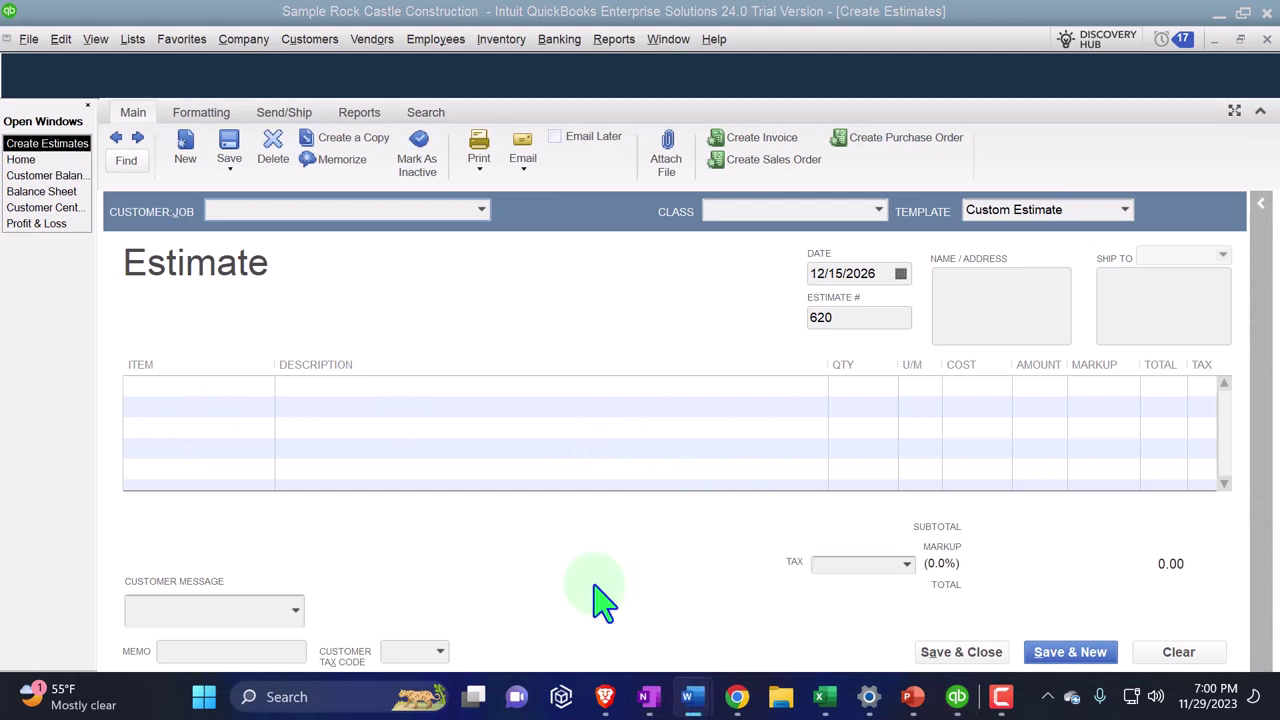
{"action": "left_click", "coordinate": [263, 210]}
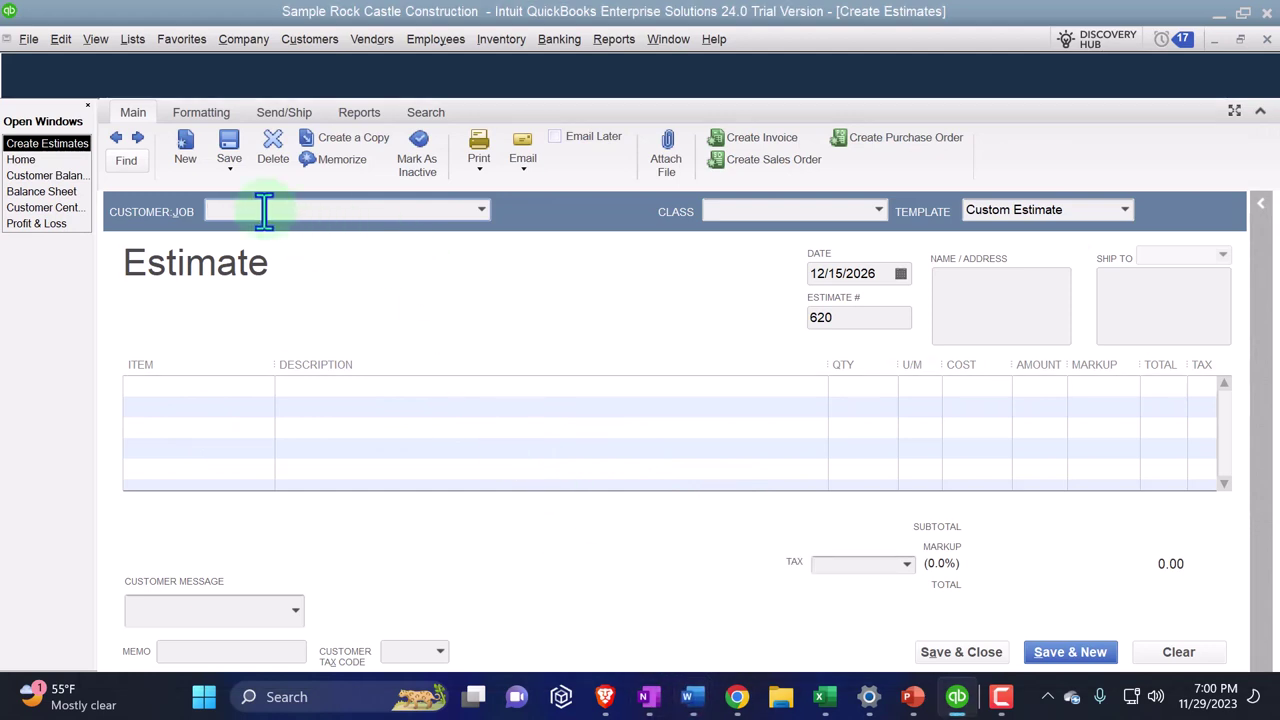
{"action": "type", "text": "5 Un"}
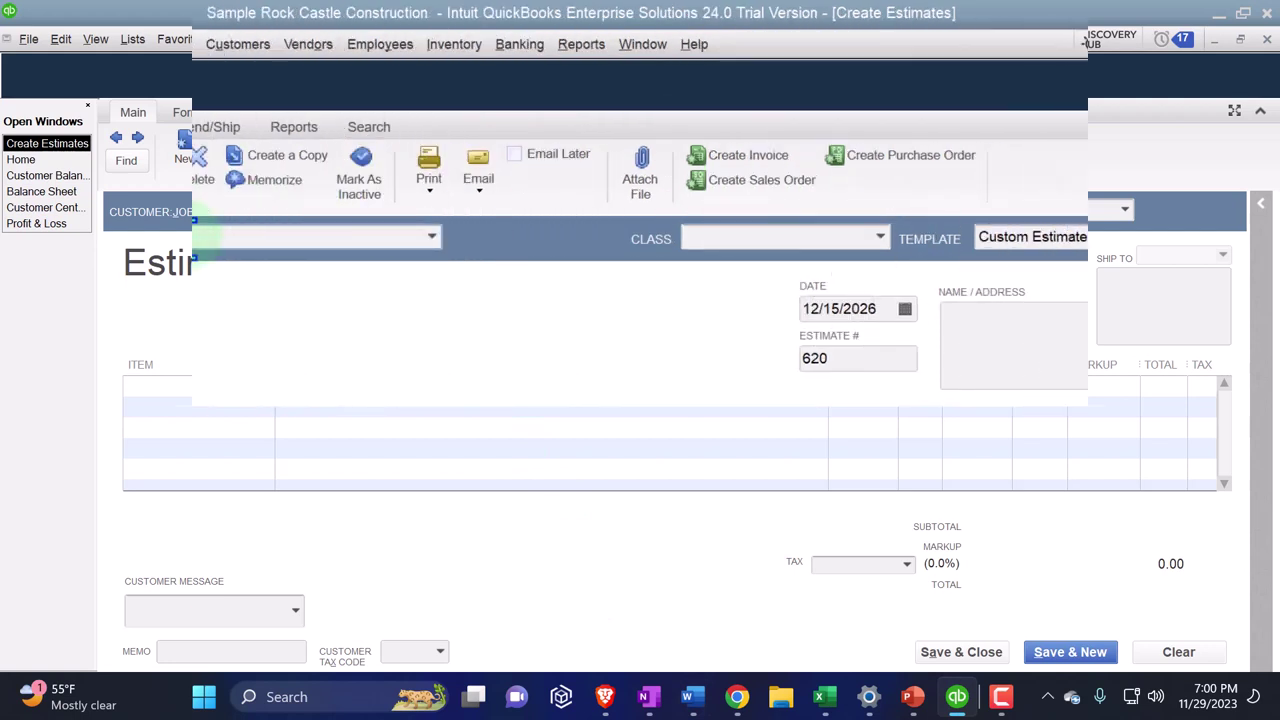
{"action": "type", "text": "earned"}
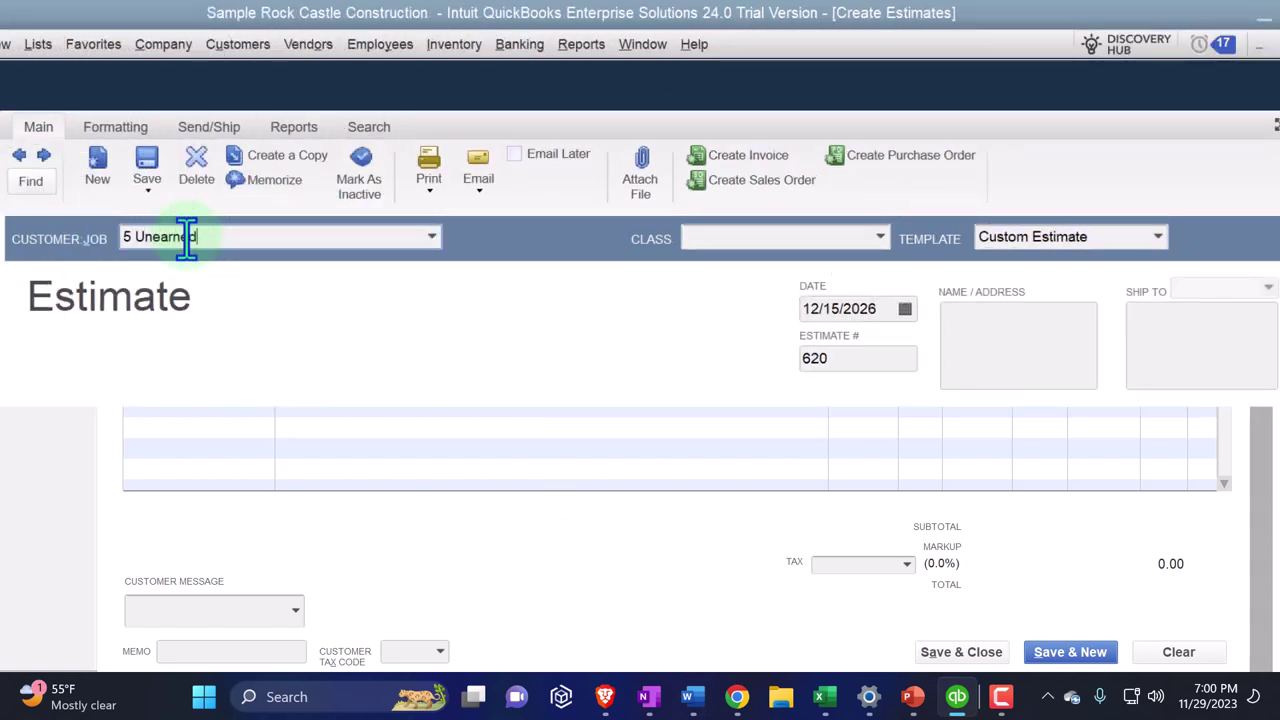
{"action": "type", "text": " Revenue Customer"}
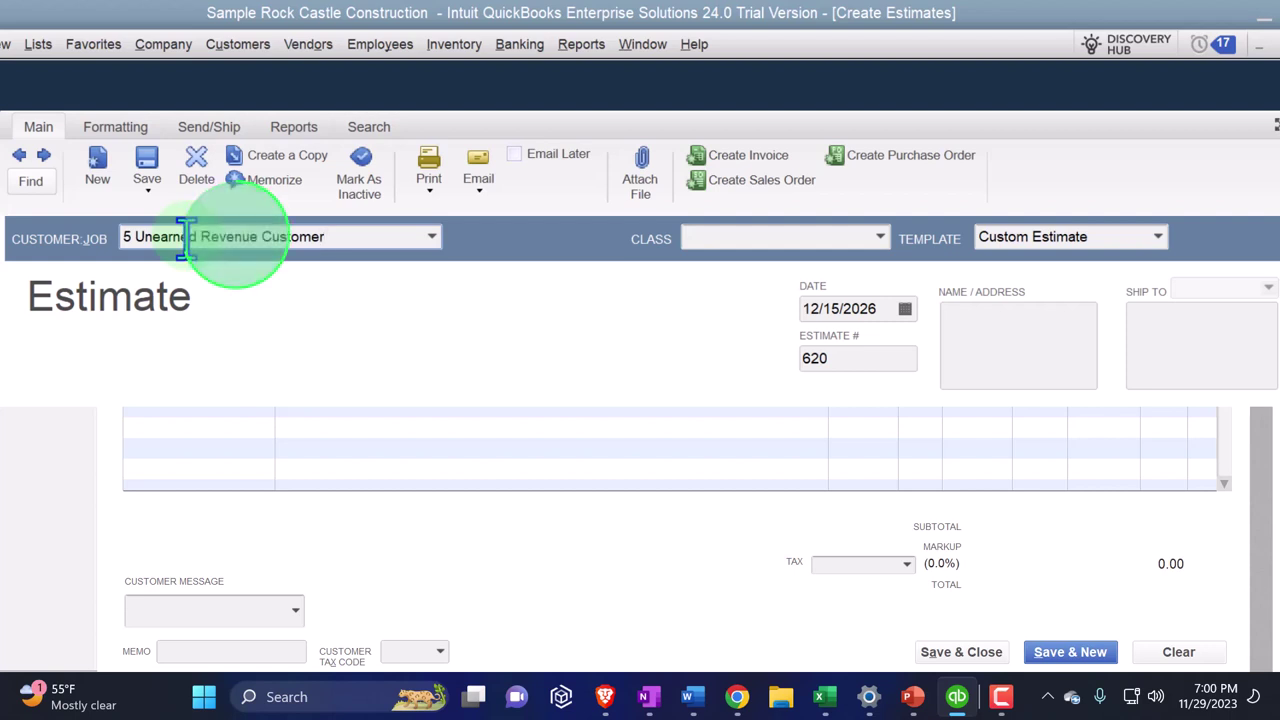
- Select the "5 Unearned Revenue" part of the customer name for copying
{"action": "key", "text": "Left"}
{"action": "key", "text": "Left"}
{"action": "key", "text": "Left"}
{"action": "key", "text": "Left"}
{"action": "key", "text": "Left"}
{"action": "key", "text": "Left"}
{"action": "key", "text": "Left"}
{"action": "key", "text": "Left"}
{"action": "key", "text": "Left"}
{"action": "key", "text": "shift+Left"}
{"action": "key", "text": "shift+Left"}
{"action": "key", "text": "shift+Left"}
{"action": "key", "text": "shift+Left"}
{"action": "key", "text": "shift+Left"}
{"action": "key", "text": "shift+Left"}
{"action": "key", "text": "shift+Left"}
{"action": "key", "text": "shift+Left"}
{"action": "key", "text": "shift+Left"}
{"action": "key", "text": "shift+Left"}
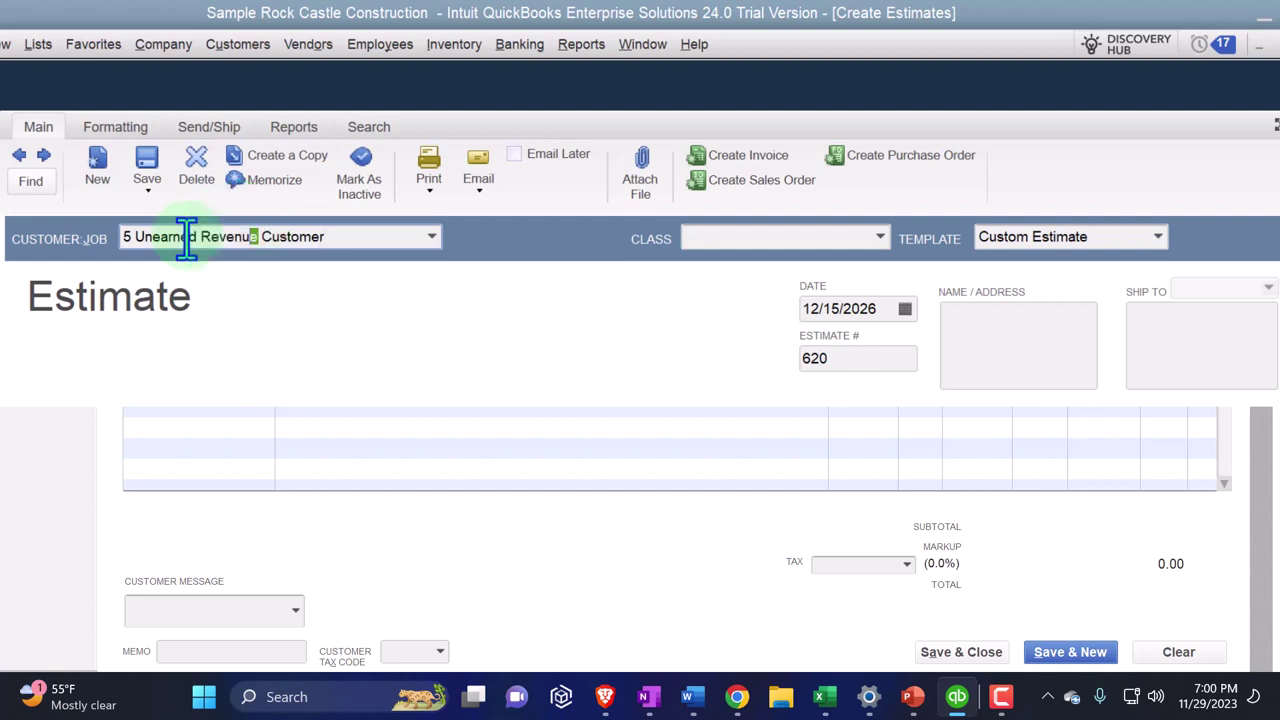
{"action": "key", "text": "shift+Left"}
{"action": "key", "text": "shift+Left"}
{"action": "key", "text": "shift+Left"}
{"action": "key", "text": "shift+Left"}
{"action": "key", "text": "shift+Left"}
{"action": "key", "text": "shift+Left"}
{"action": "key", "text": "shift+Left"}
{"action": "key", "text": "shift+Left"}
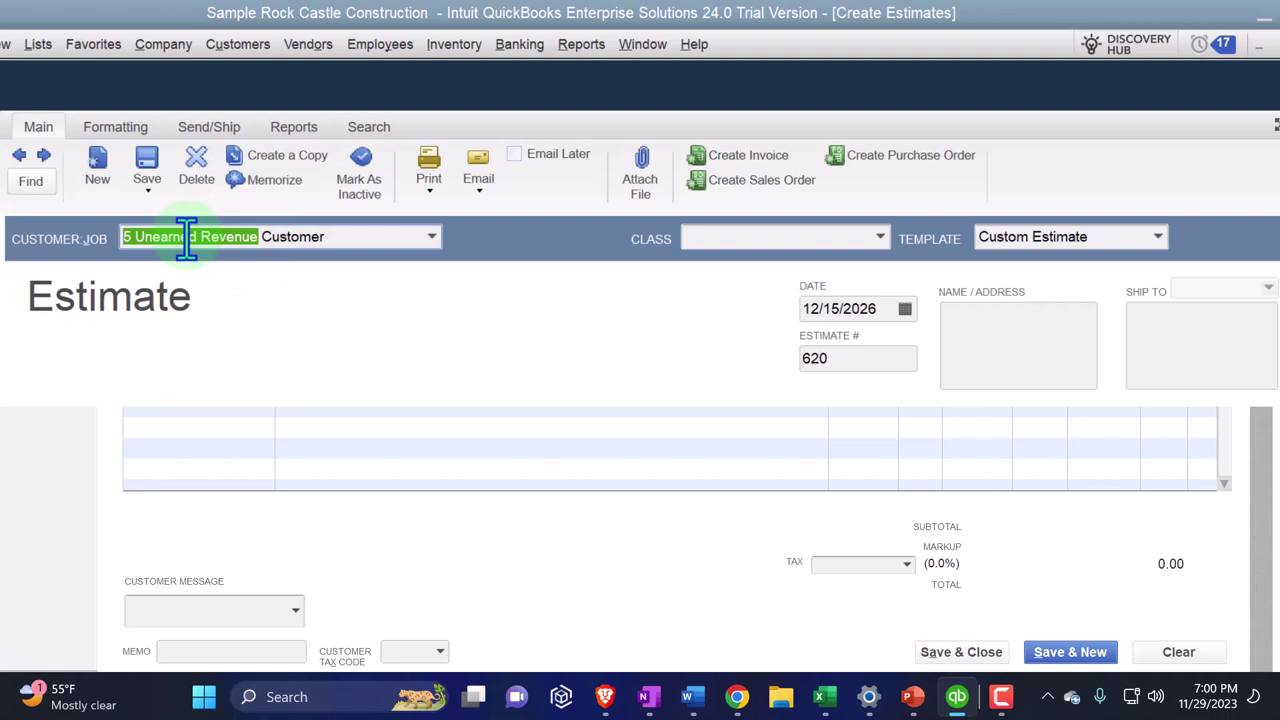
- Add the new customer to the customer list and date the estimate 07/01/2027
{"action": "key", "text": "Tab"}
{"action": "left_click", "coordinate": [490, 377]}
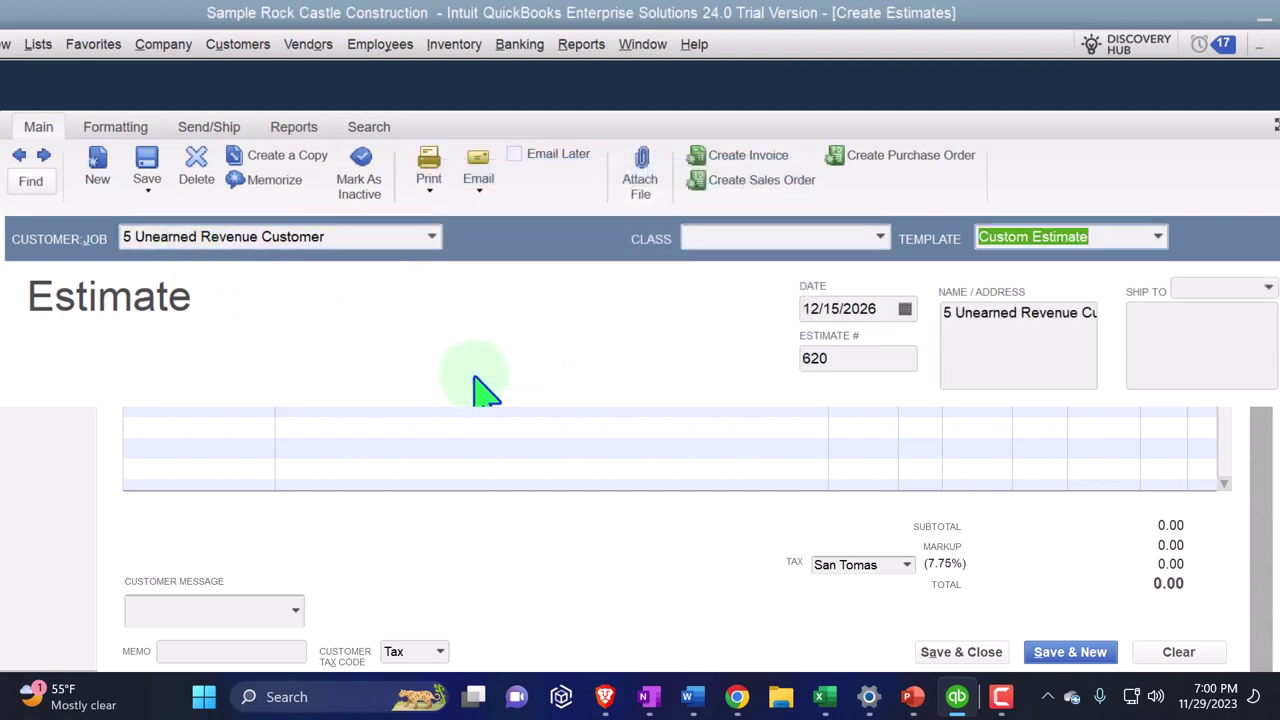
{"action": "key", "text": "Tab"}
{"action": "type", "text": "070127"}
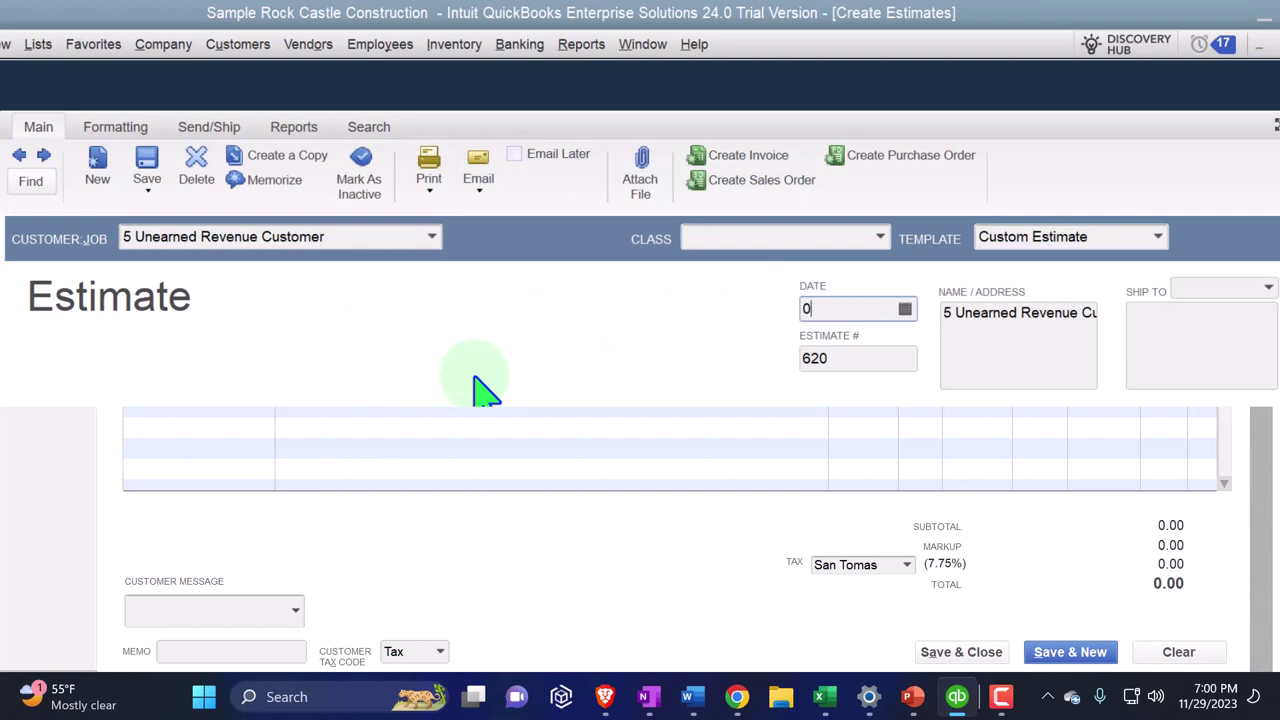
{"action": "key", "text": "Tab"}
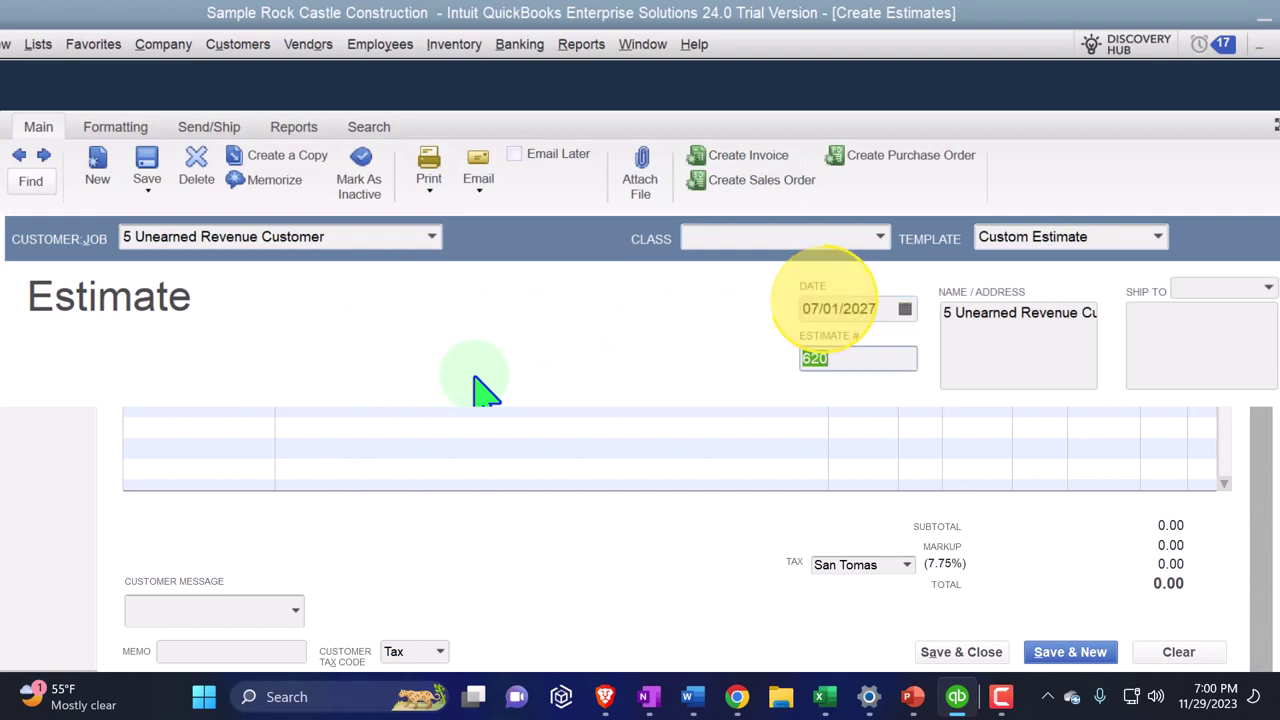
{"action": "key", "text": "Tab"}
{"action": "key", "text": "Tab"}
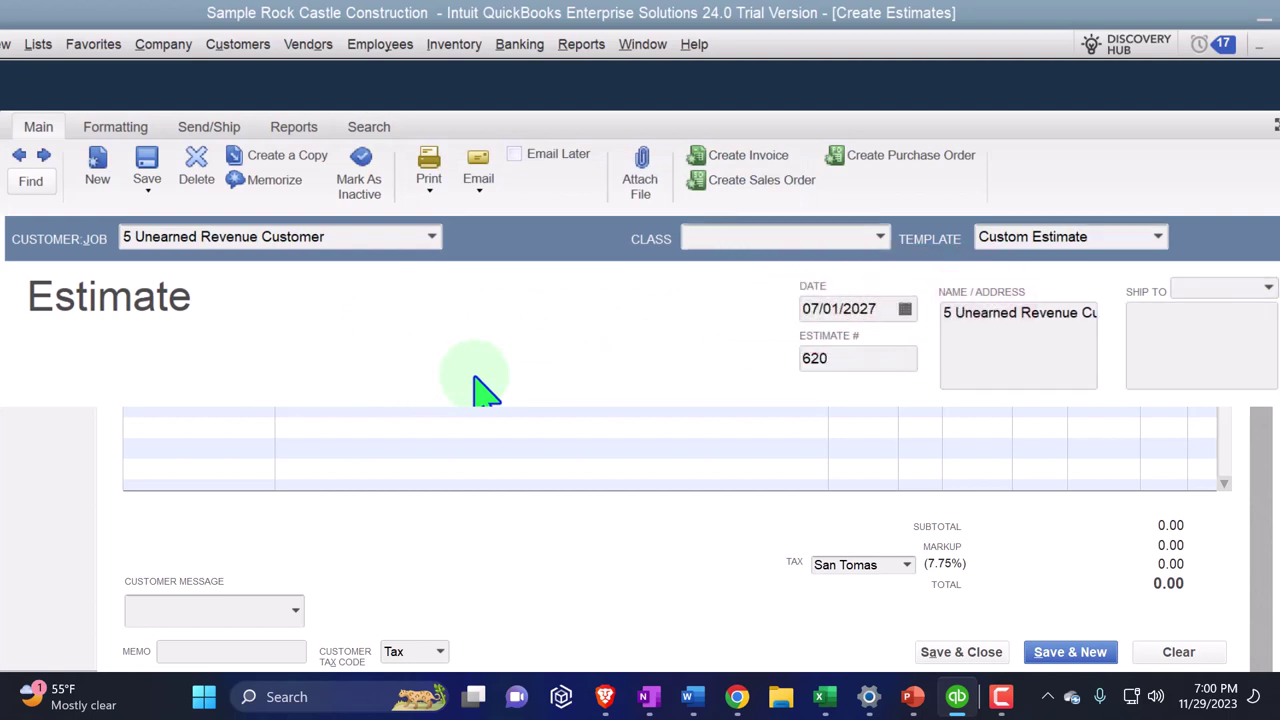
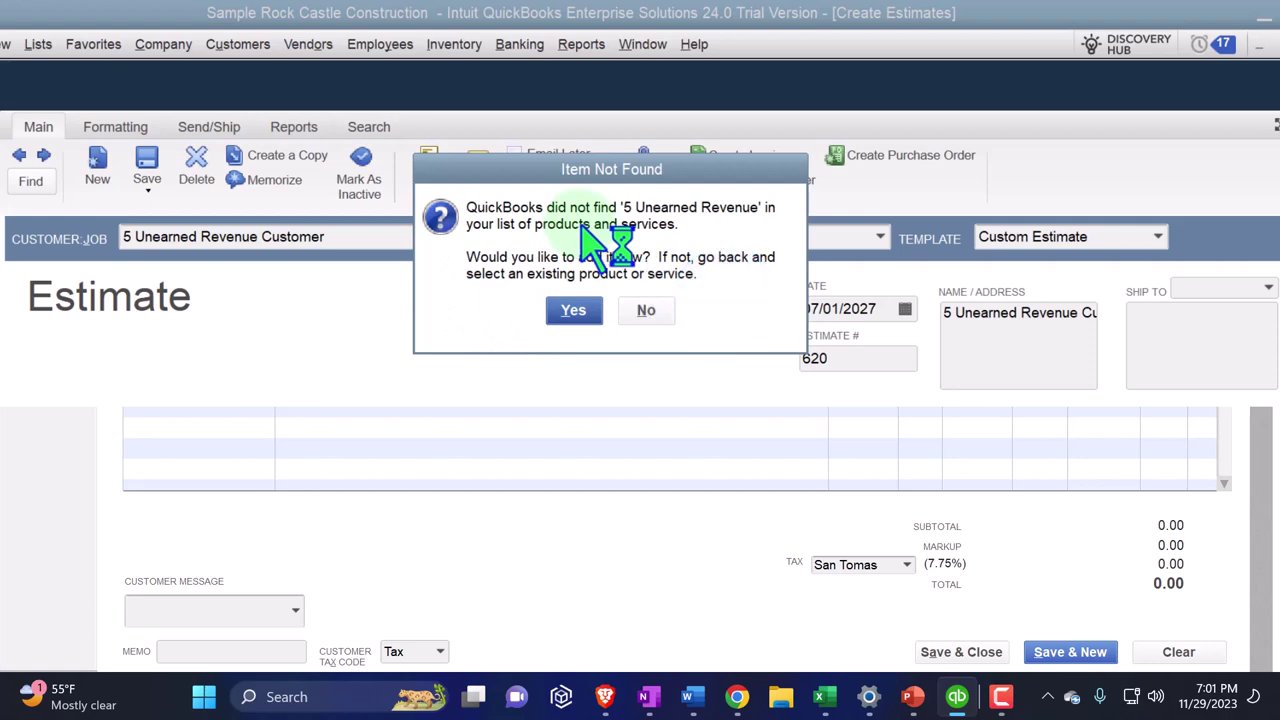
- Set up the unrecognised estimate item as a new Service item named 5 Unearned Revenue Month 1
{"action": "left_click", "coordinate": [608, 275]}
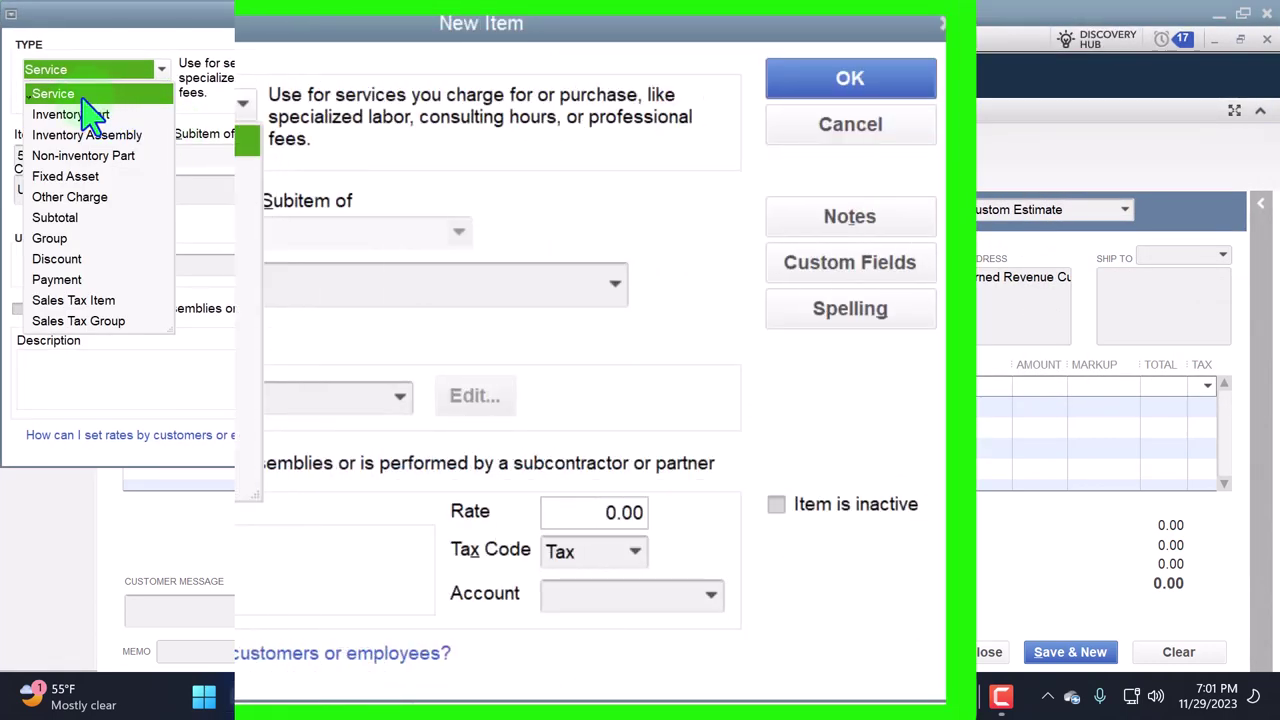
{"action": "left_click", "coordinate": [86, 95]}
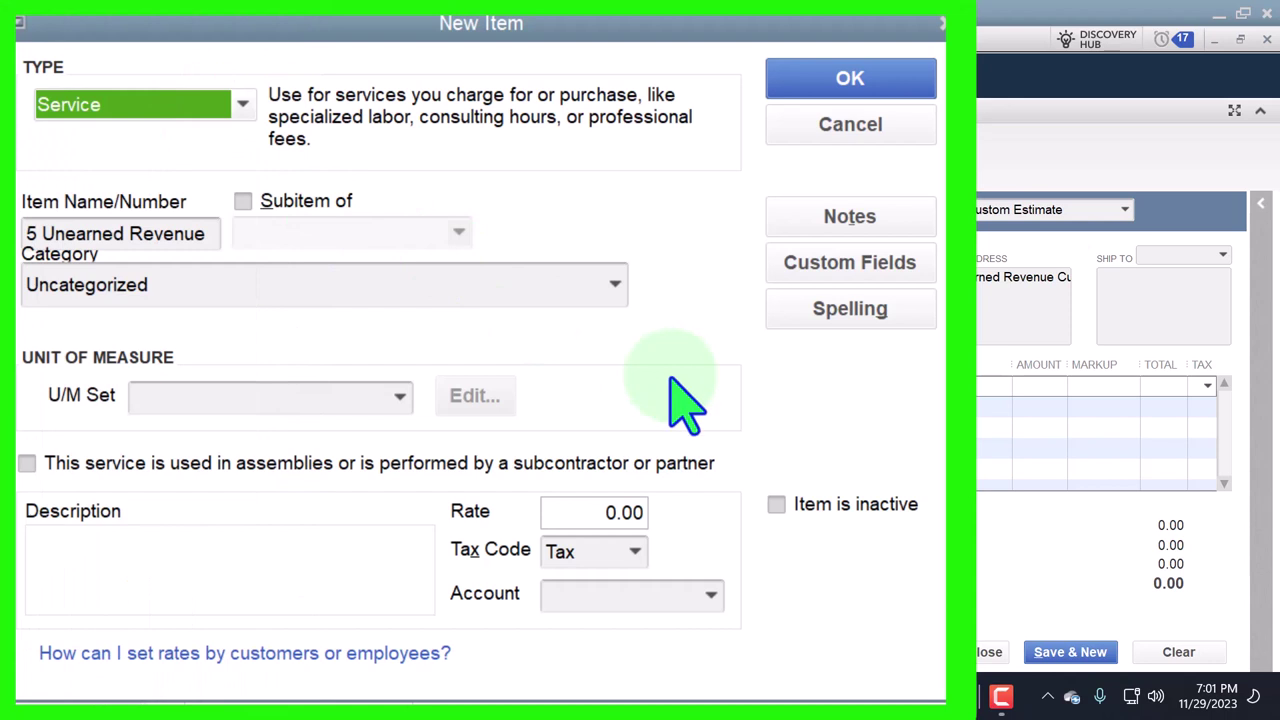
{"action": "key", "text": "Tab"}
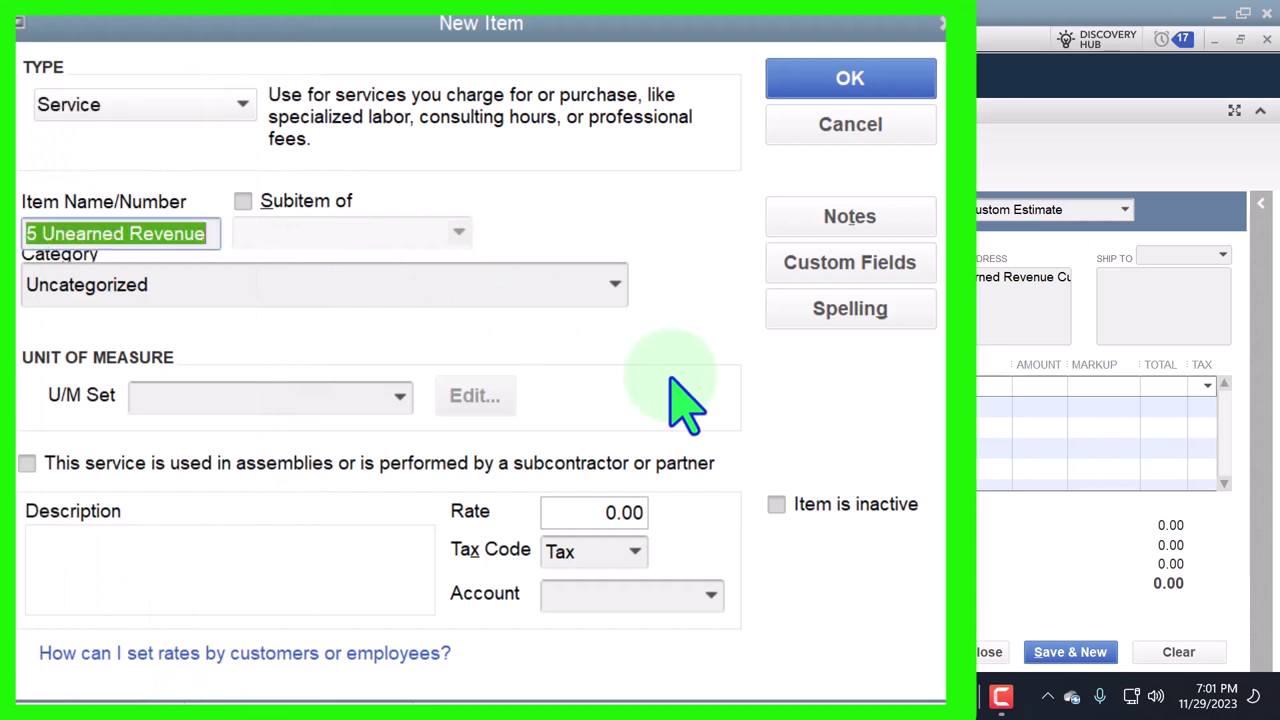
{"action": "key", "text": "Tab"}
{"action": "key", "text": "Tab"}
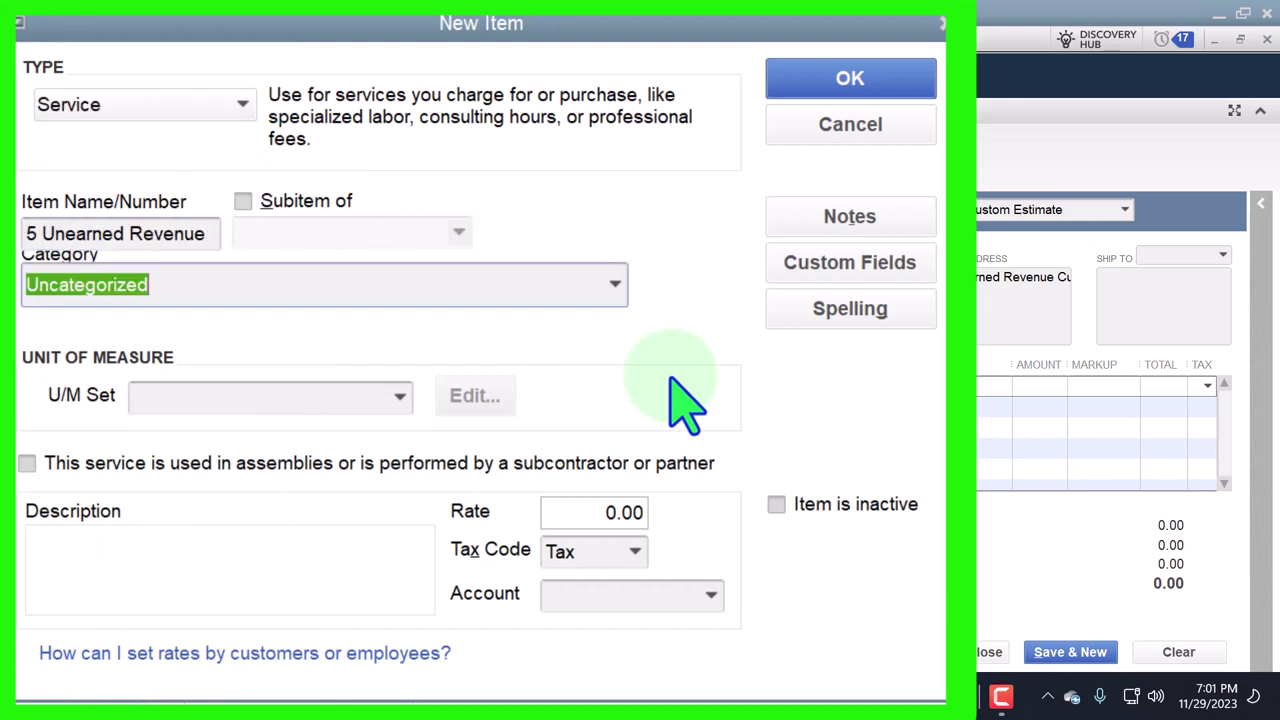
{"action": "key", "text": "Tab"}
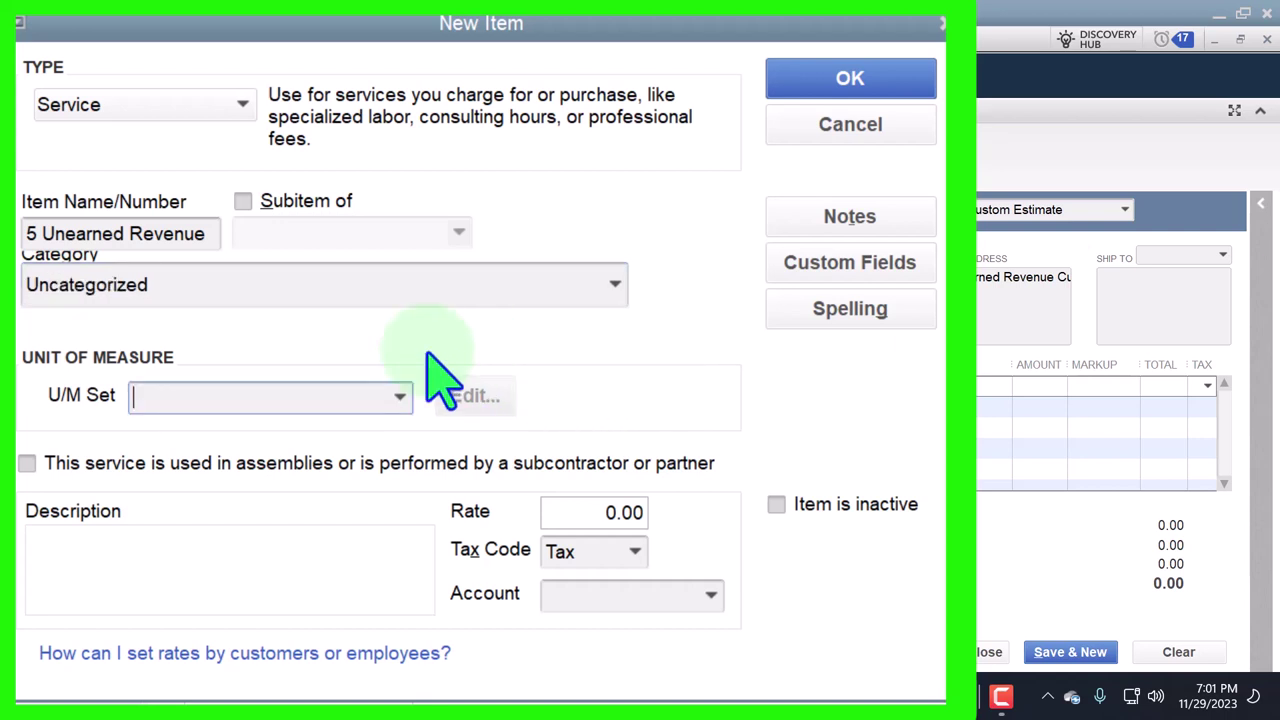
{"action": "left_click", "coordinate": [109, 234]}
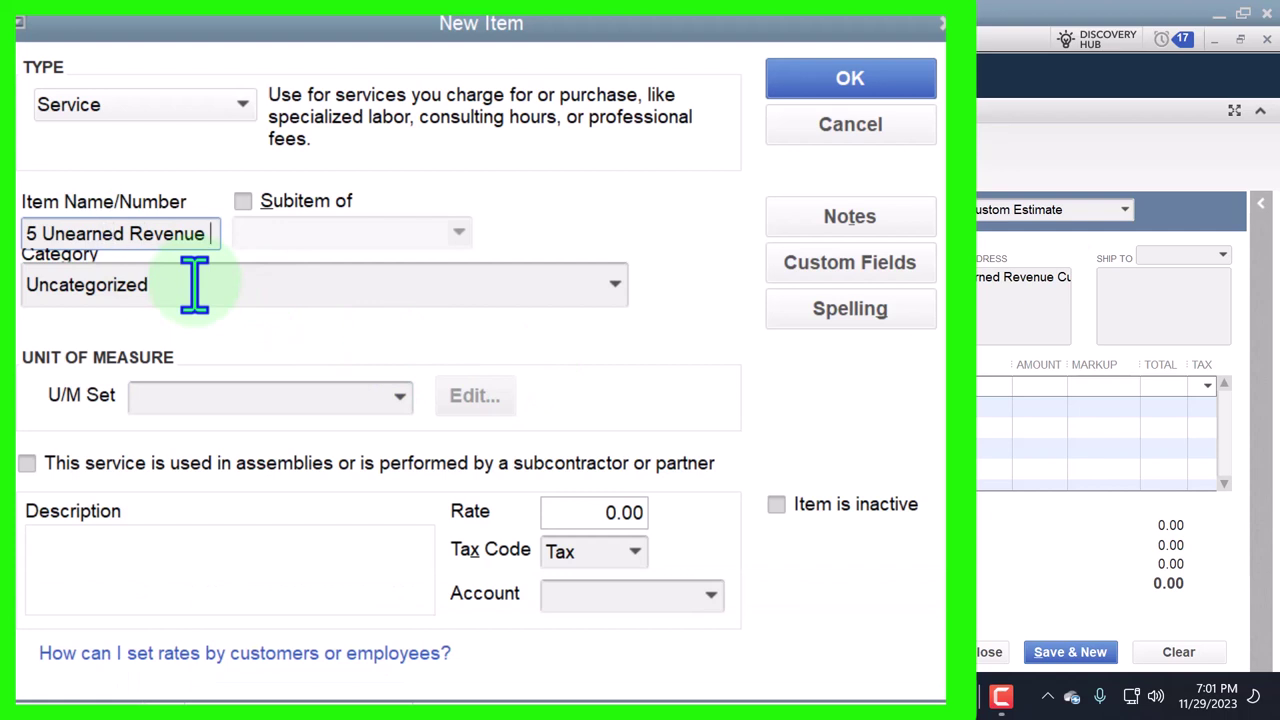
{"action": "type", "text": "Month 1"}
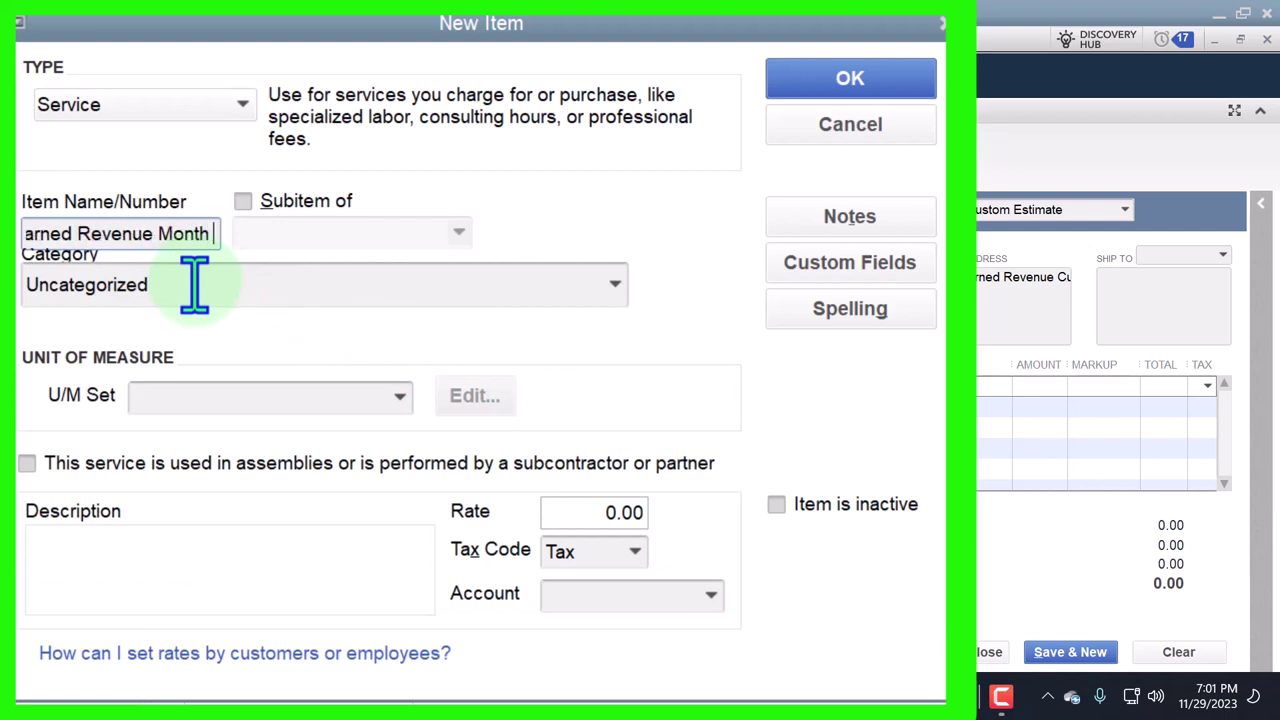
- Copy the full item name, 5 Unearned Revenue Month 1, into the new item's description
{"action": "key", "text": "shift+Left"}
{"action": "key", "text": "shift+Left"}
{"action": "key", "text": "shift+Left"}
{"action": "key", "text": "shift+Left"}
{"action": "key", "text": "shift+Left"}
{"action": "key", "text": "shift+Left"}
{"action": "key", "text": "shift+Left"}
{"action": "key", "text": "shift+Left"}
{"action": "key", "text": "shift+Left"}
{"action": "key", "text": "shift+Left"}
{"action": "key", "text": "shift+Left"}
{"action": "key", "text": "shift+Left"}
{"action": "key", "text": "shift+Left"}
{"action": "key", "text": "shift+Left"}
{"action": "key", "text": "shift+Left"}
{"action": "key", "text": "shift+Left"}
{"action": "key", "text": "shift+Left"}
{"action": "key", "text": "shift+Left"}
{"action": "key", "text": "shift+Left"}
{"action": "key", "text": "shift+Left"}
{"action": "key", "text": "ctrl+c"}
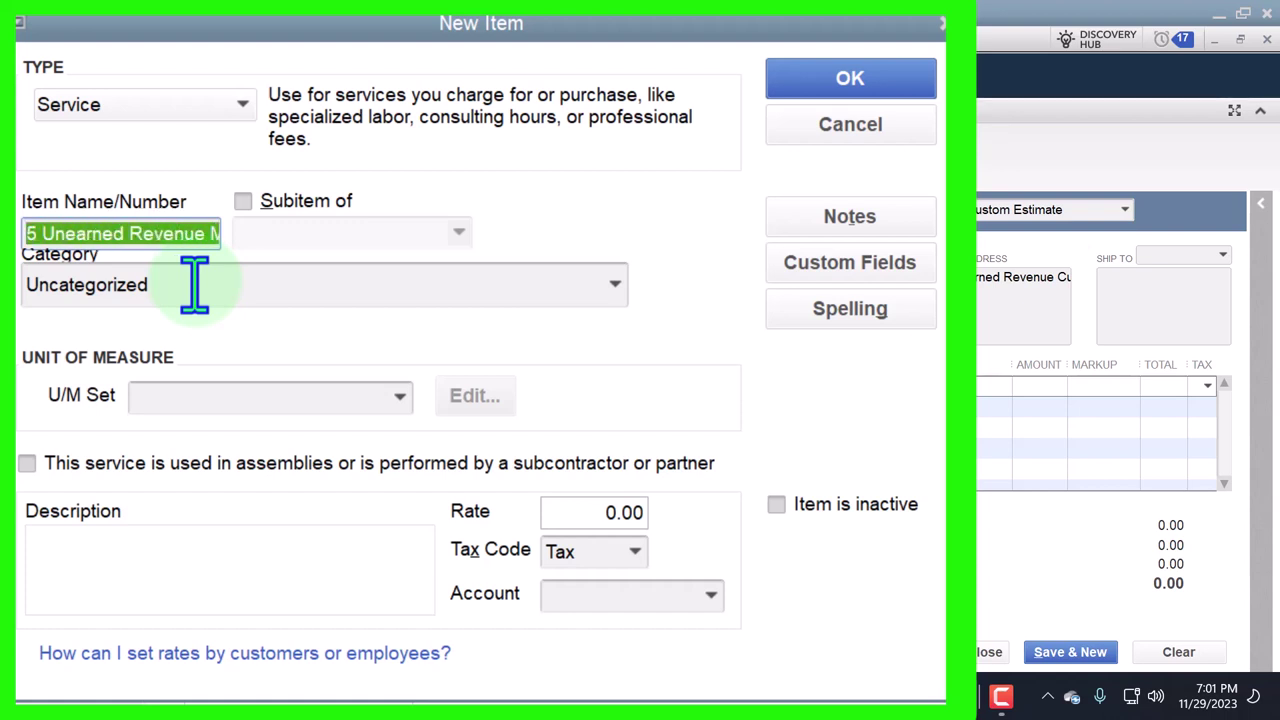
{"action": "left_click", "coordinate": [157, 562]}
{"action": "key", "text": "ctrl+v"}
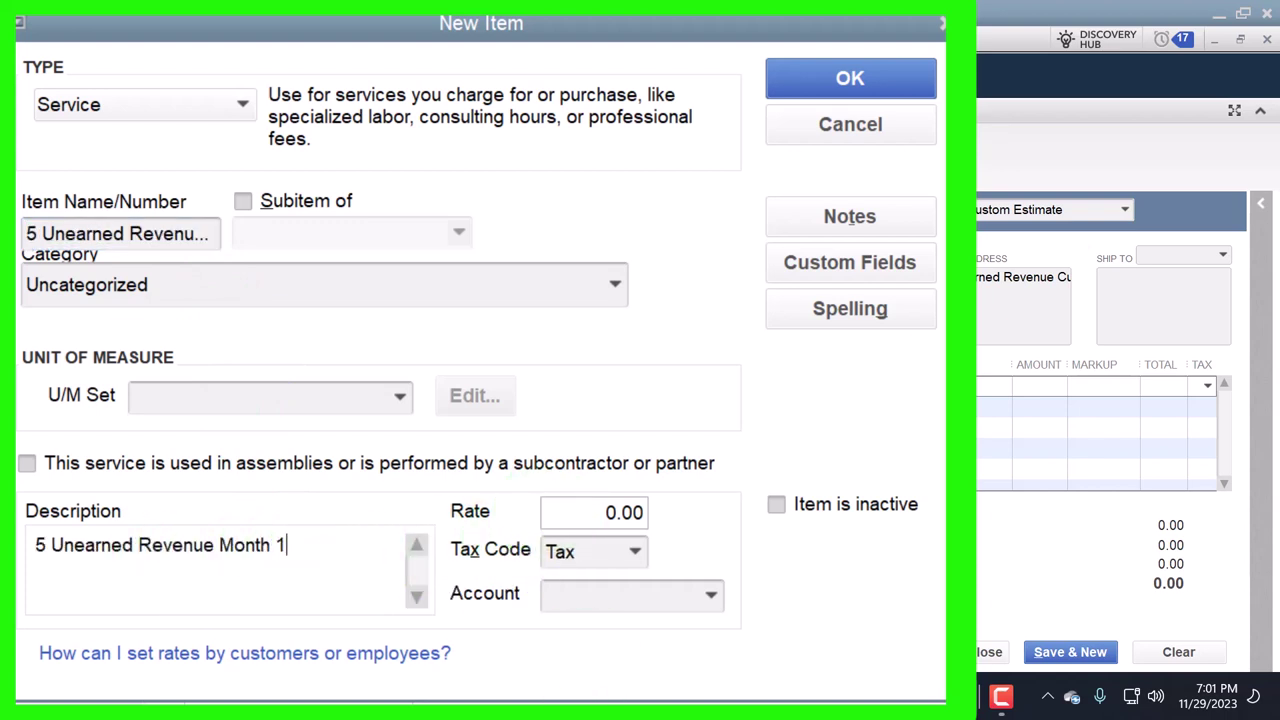
- Switch to Calculator and work out the rate for the new item
{"action": "key", "text": "super+s"}
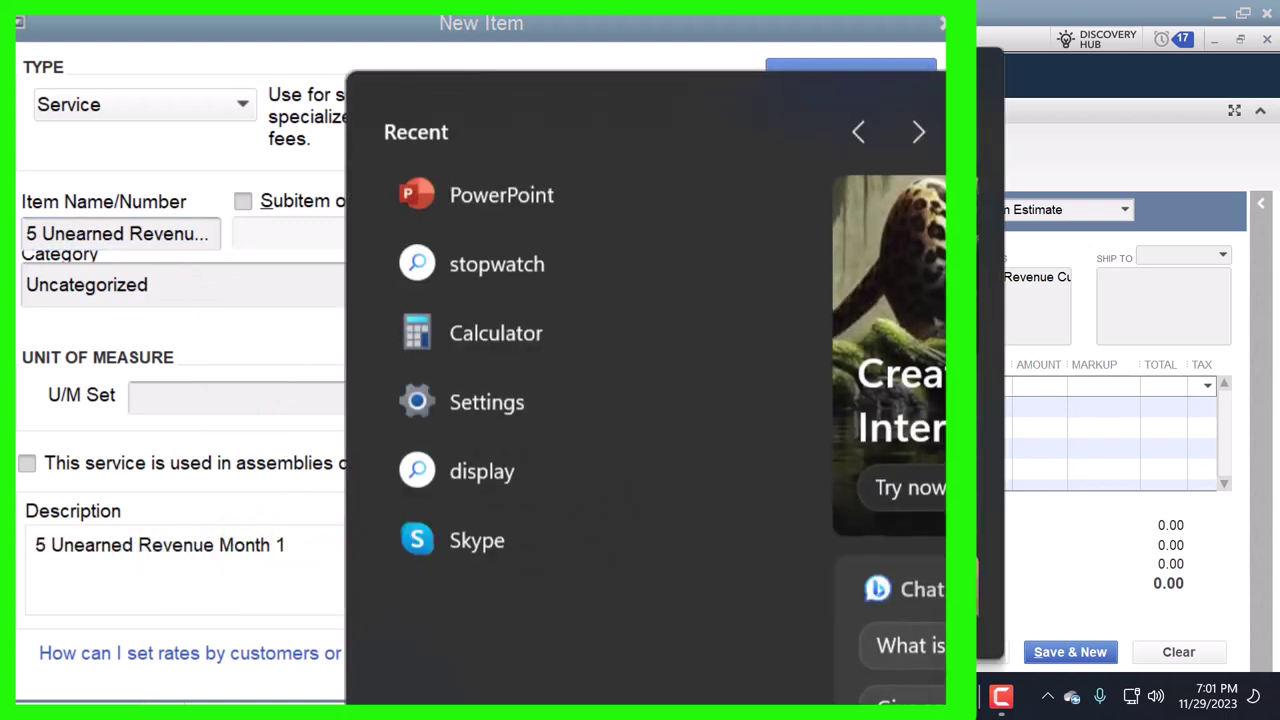
{"action": "left_click", "coordinate": [486, 345]}
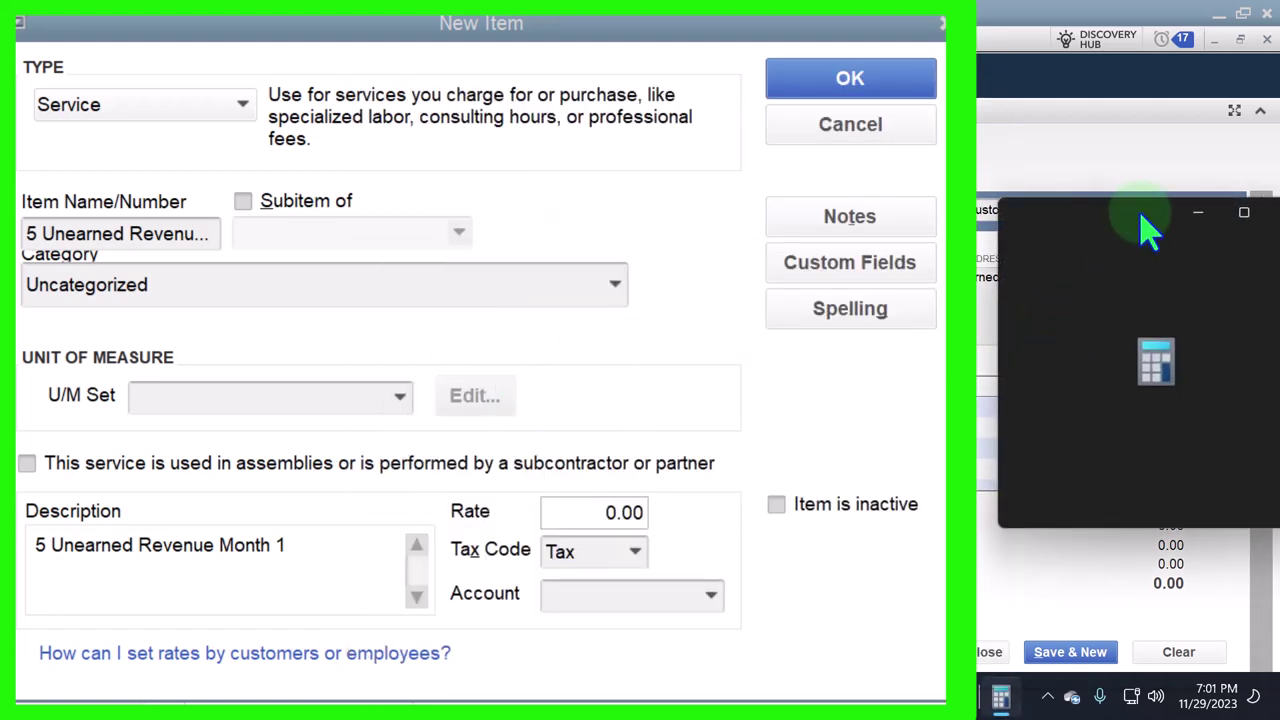
{"action": "left_click", "coordinate": [1108, 221]}
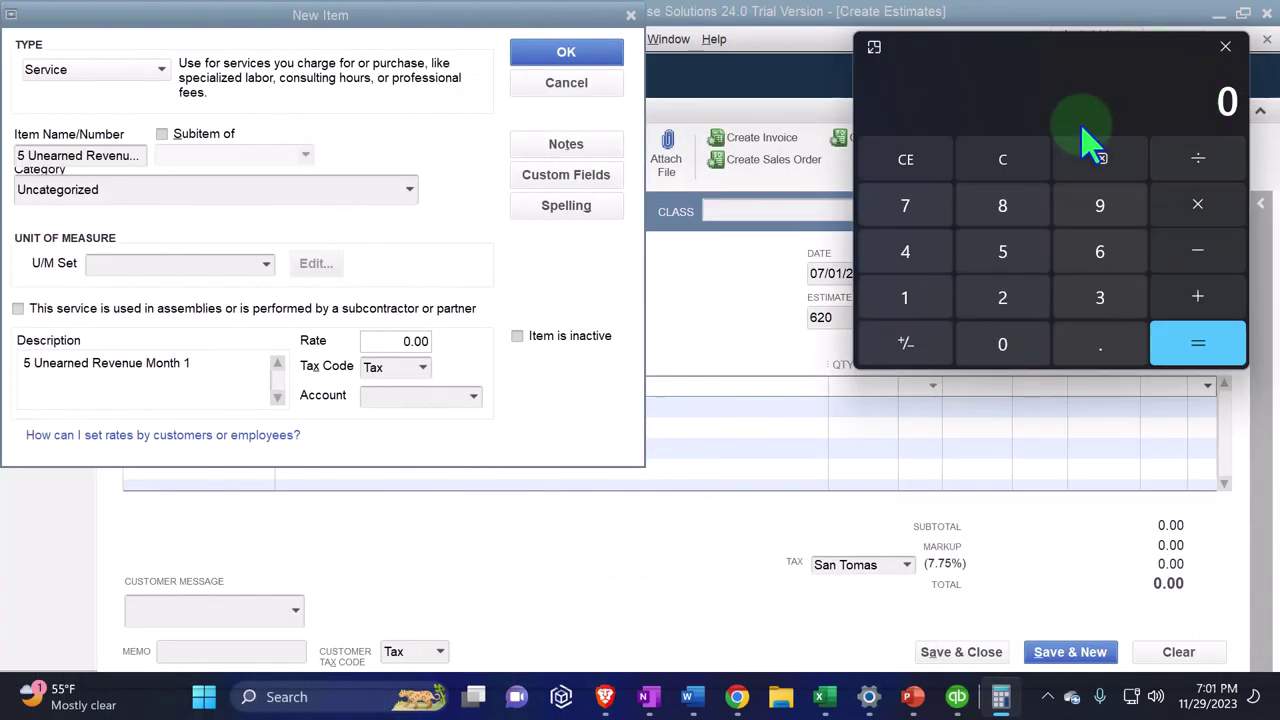
{"action": "type", "text": "17"}
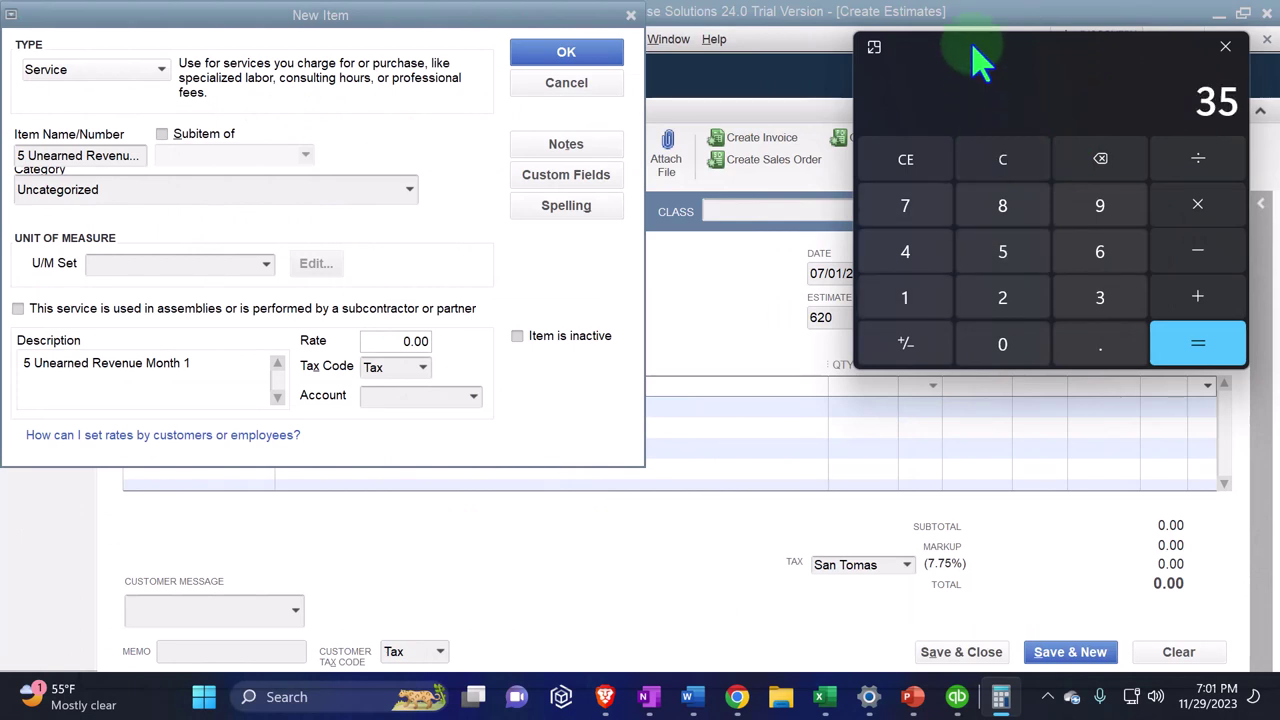
{"action": "key", "text": "alt+F4"}
- Return to QuickBooks and set the new item's rate to 35, keeping Tax as its tax code
{"action": "left_click", "coordinate": [404, 340]}
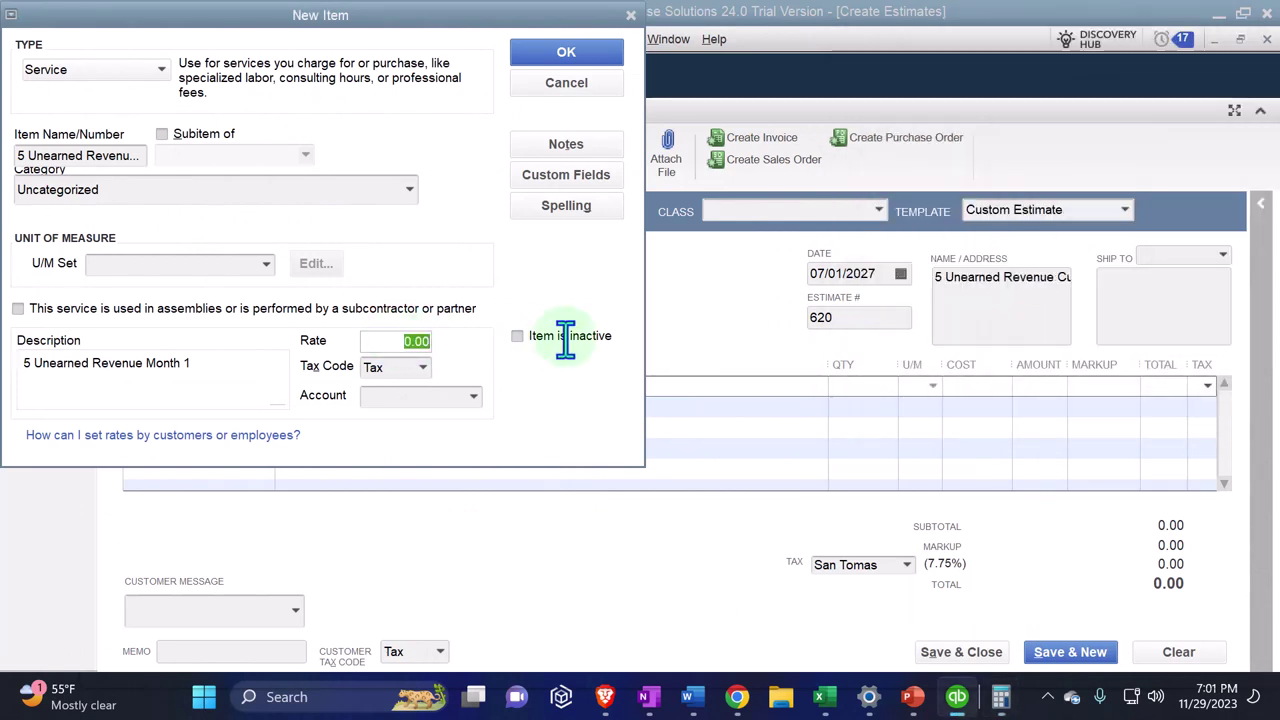
{"action": "type", "text": "35"}
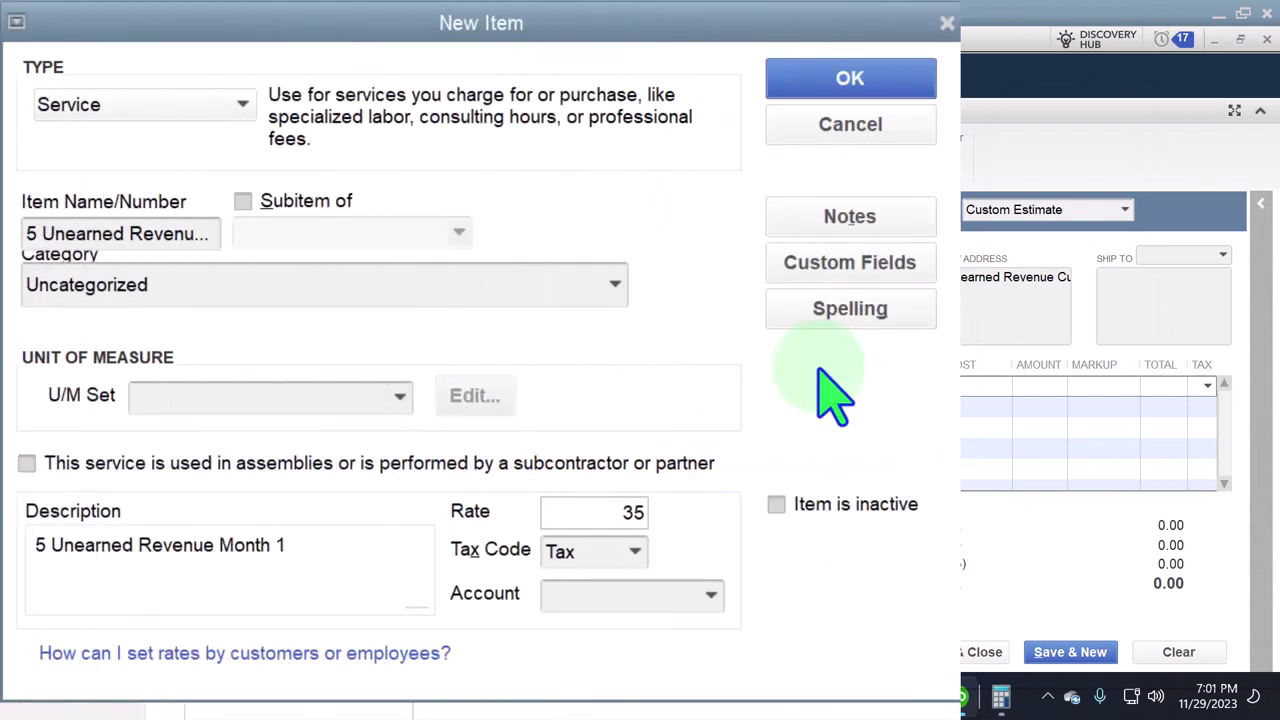
{"action": "key", "text": "Tab"}
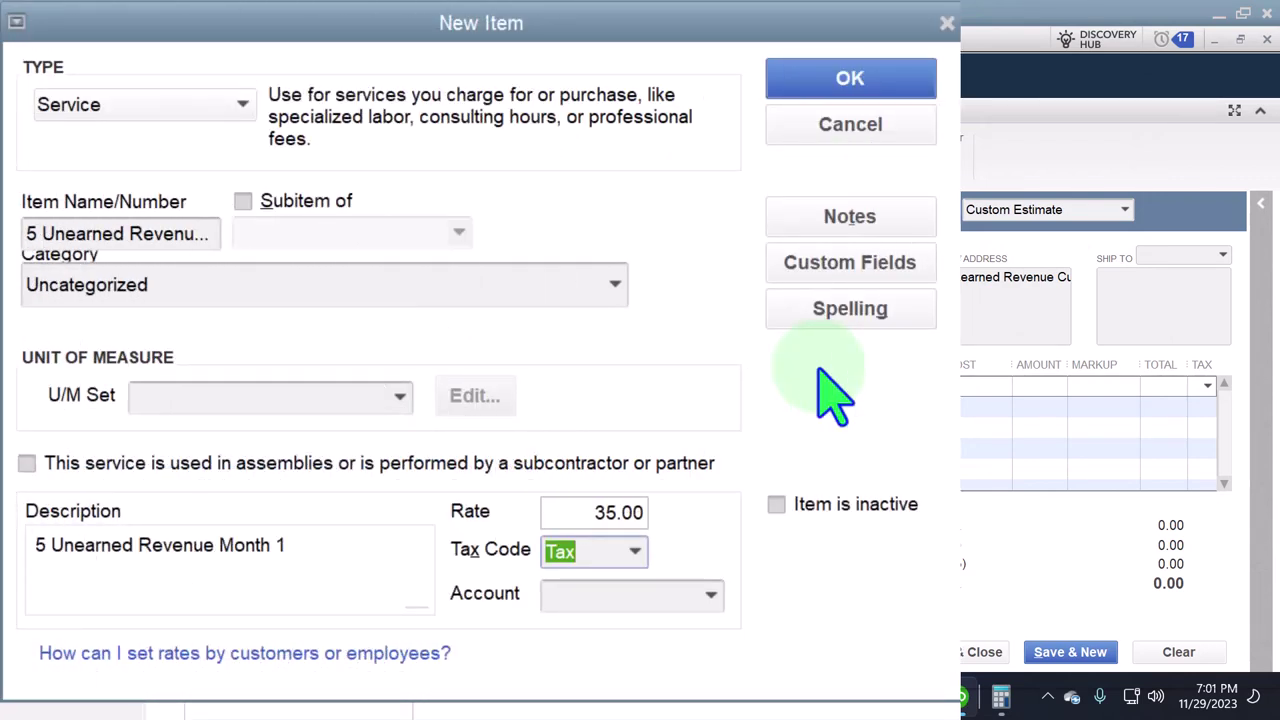
{"action": "key", "text": "Tab"}
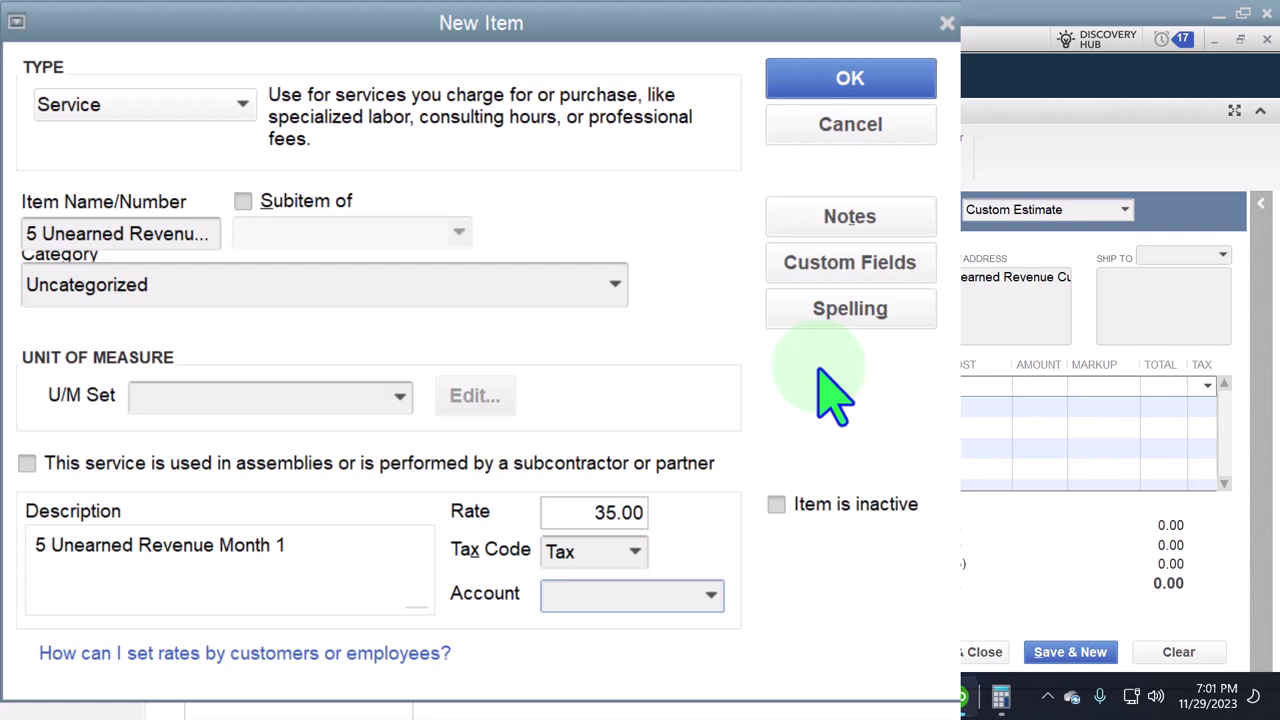
- Enter 5 Unearned Revenue as the new item's account, leaving out the Month 1 part
{"action": "type", "text": "Revenue Month 1"}
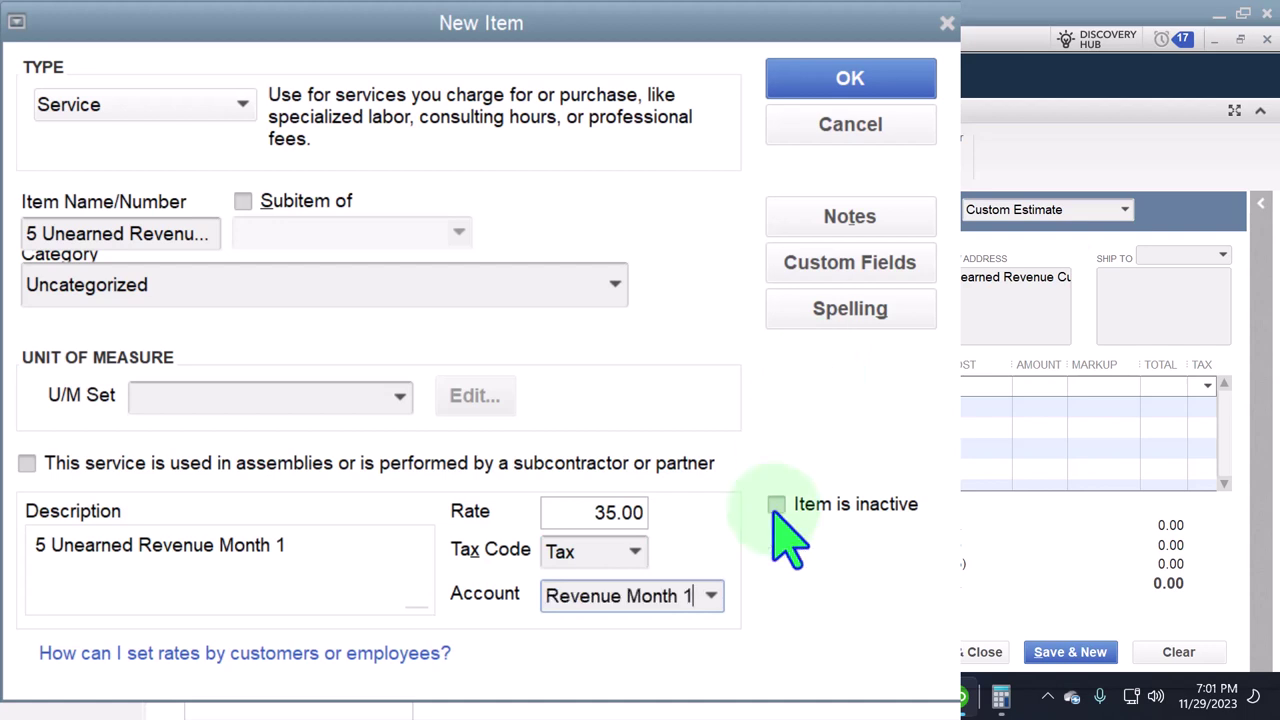
{"action": "key", "text": "Left"}
{"action": "key", "text": "Left"}
{"action": "key", "text": "Left"}
{"action": "key", "text": "Left"}
{"action": "key", "text": "Left"}
{"action": "key", "text": "Left"}
{"action": "key", "text": "Left"}
{"action": "key", "text": "Left"}
{"action": "key", "text": "Left"}
{"action": "key", "text": "Left"}
{"action": "key", "text": "Left"}
{"action": "key", "text": "Left"}
{"action": "key", "text": "Left"}
{"action": "key", "text": "Left"}
{"action": "key", "text": "Left"}
{"action": "key", "text": "Left"}
{"action": "key", "text": "Left"}
{"action": "key", "text": "Left"}
{"action": "key", "text": "Left"}
{"action": "key", "text": "Left"}
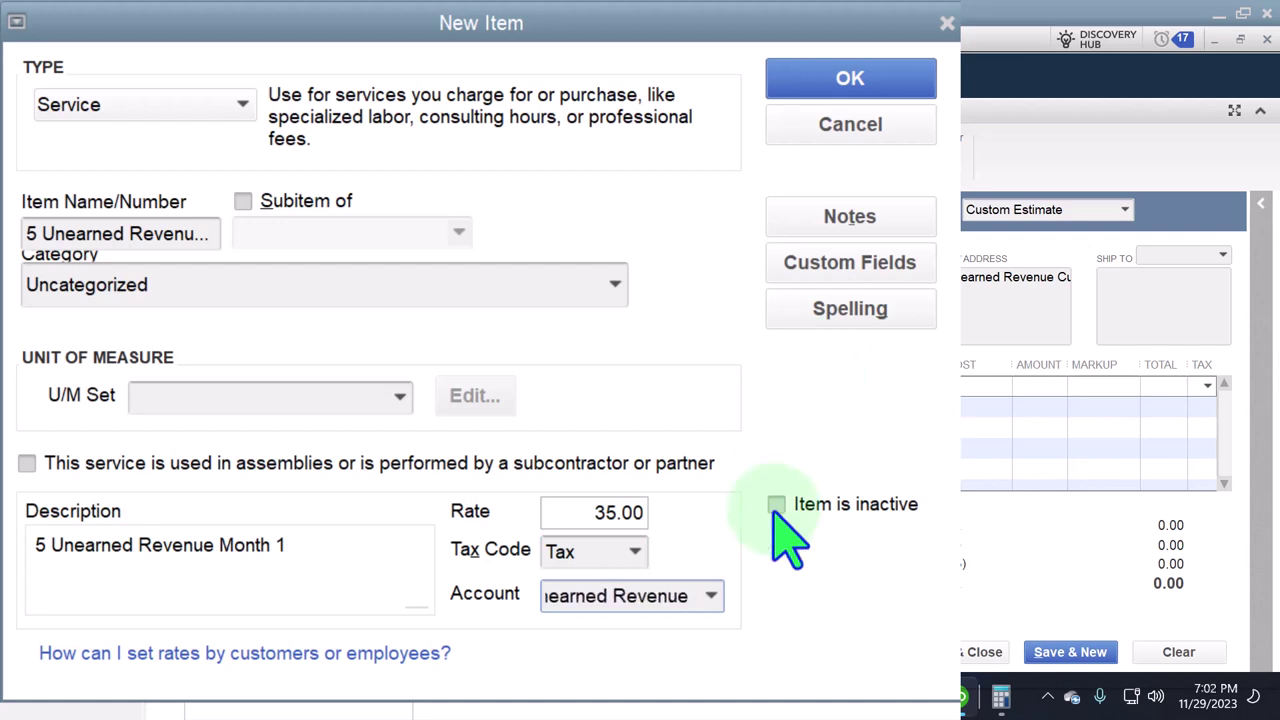
{"action": "key", "text": "Left"}
{"action": "key", "text": "Left"}
{"action": "key", "text": "Left"}
{"action": "key", "text": "Left"}
{"action": "key", "text": "Left"}
{"action": "key", "text": "Left"}
{"action": "key", "text": "Left"}
{"action": "key", "text": "Left"}
{"action": "key", "text": "Left"}
{"action": "key", "text": "Left"}
{"action": "key", "text": "Left"}
{"action": "key", "text": "Left"}
{"action": "key", "text": "Left"}
{"action": "key", "text": "Left"}
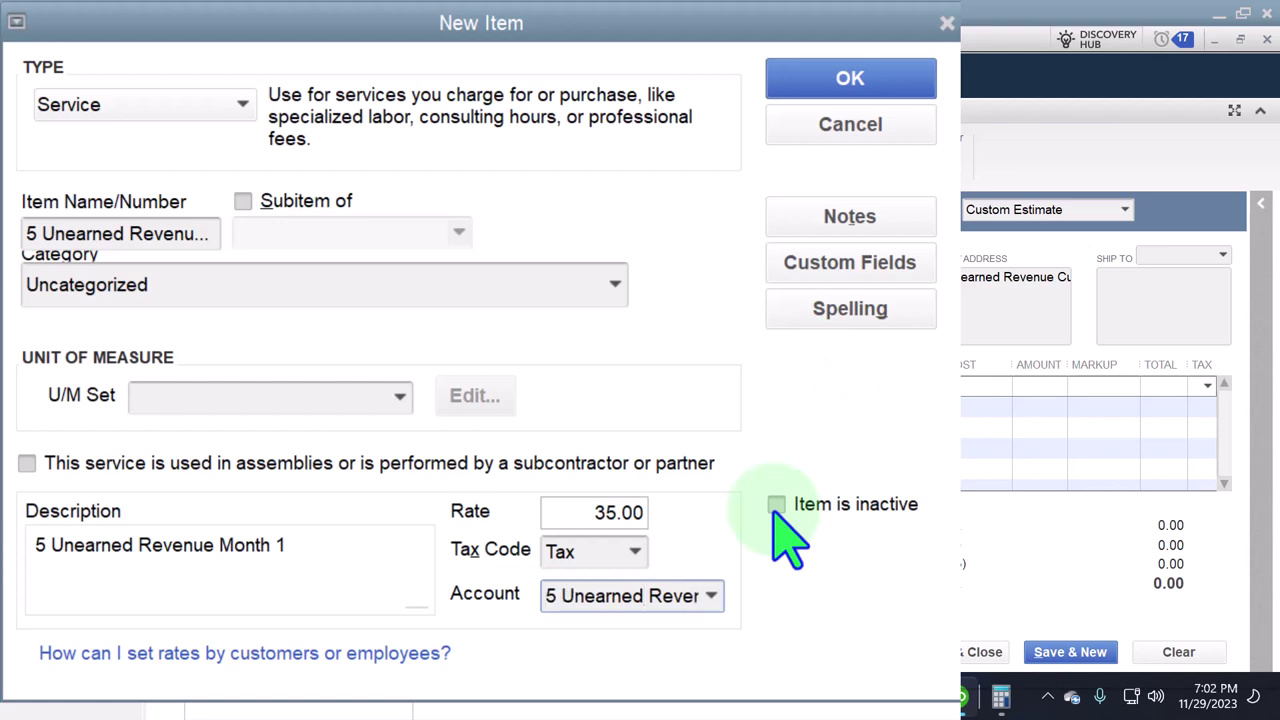
- Add the item's income account under the name 5 Unearned Revenue Month and save the new item
{"action": "left_click", "coordinate": [773, 510]}
{"action": "left_click", "coordinate": [900, 326]}
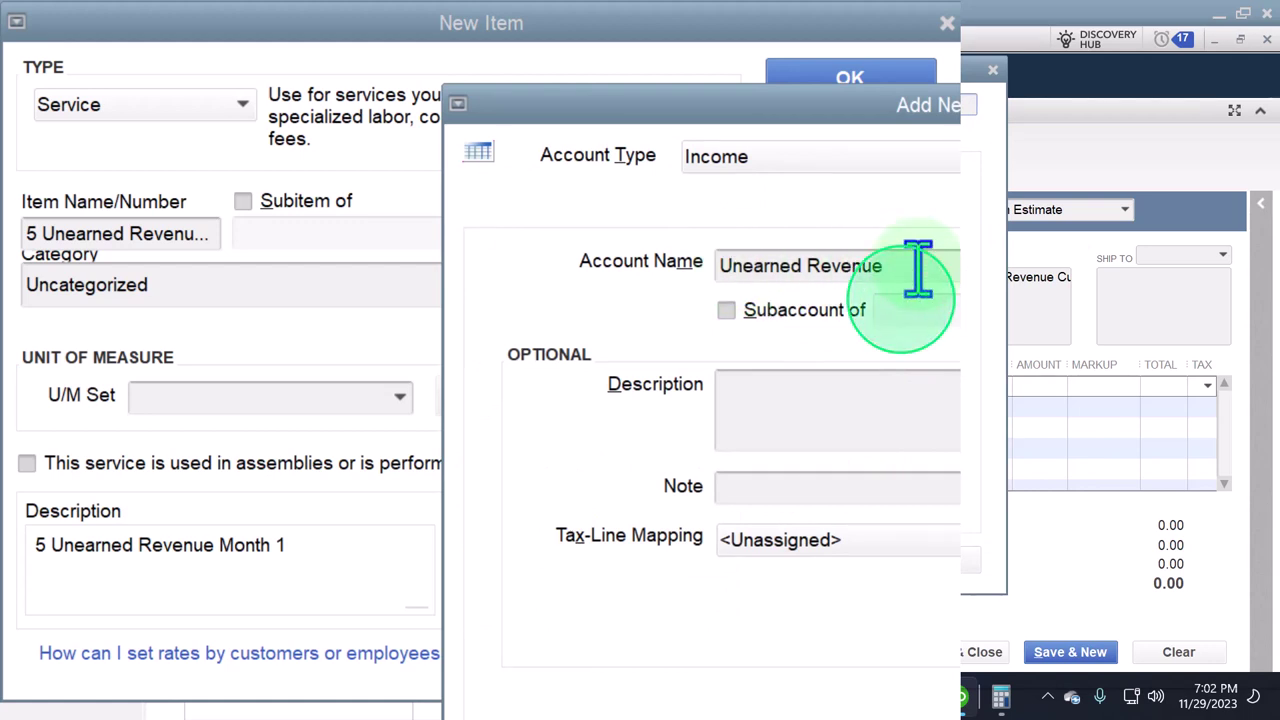
{"action": "left_click_drag", "start_coordinate": [926, 265], "coordinate": [663, 251]}
{"action": "type", "text": "5 Unearned Revenue Month"}
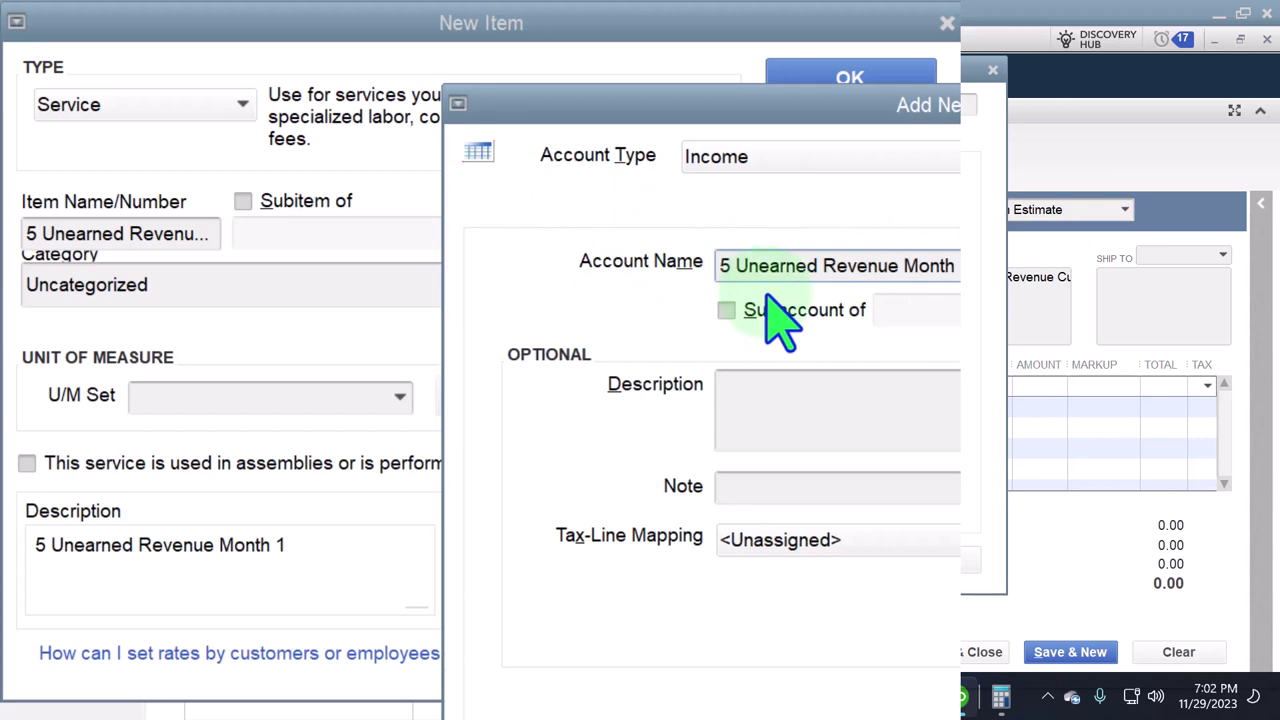
{"action": "left_click", "coordinate": [887, 294]}
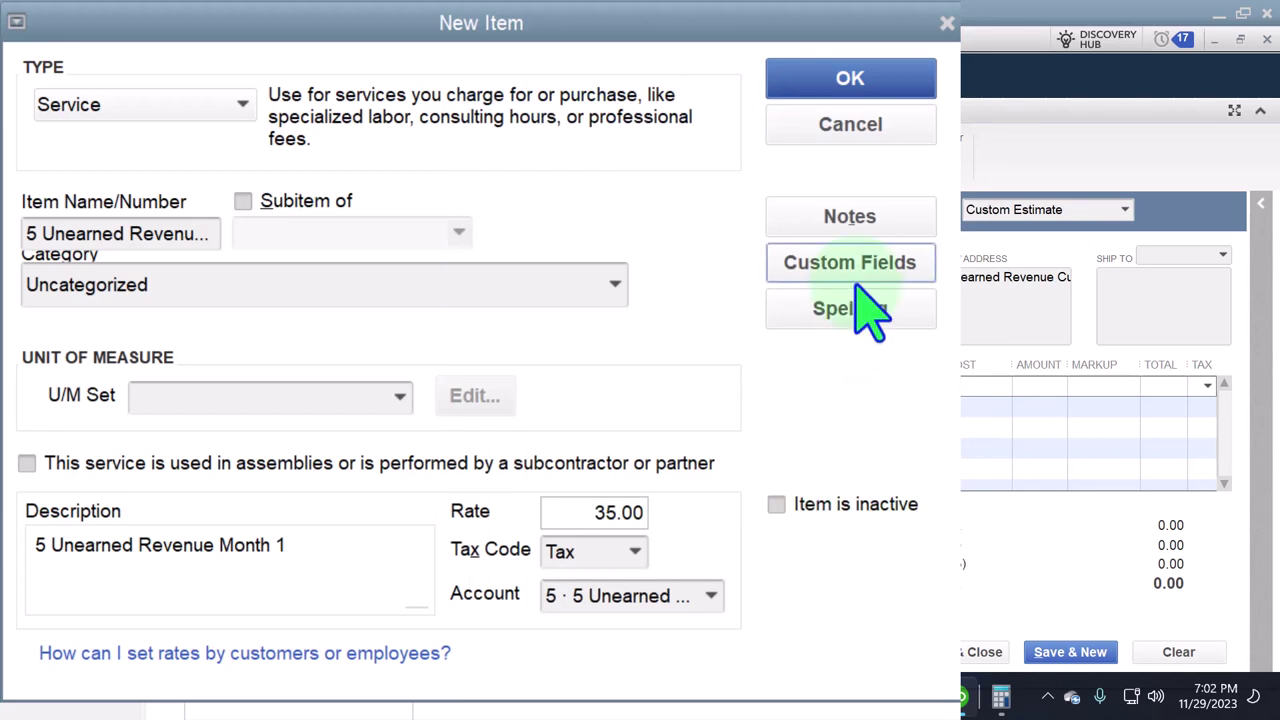
{"action": "left_click", "coordinate": [866, 88]}
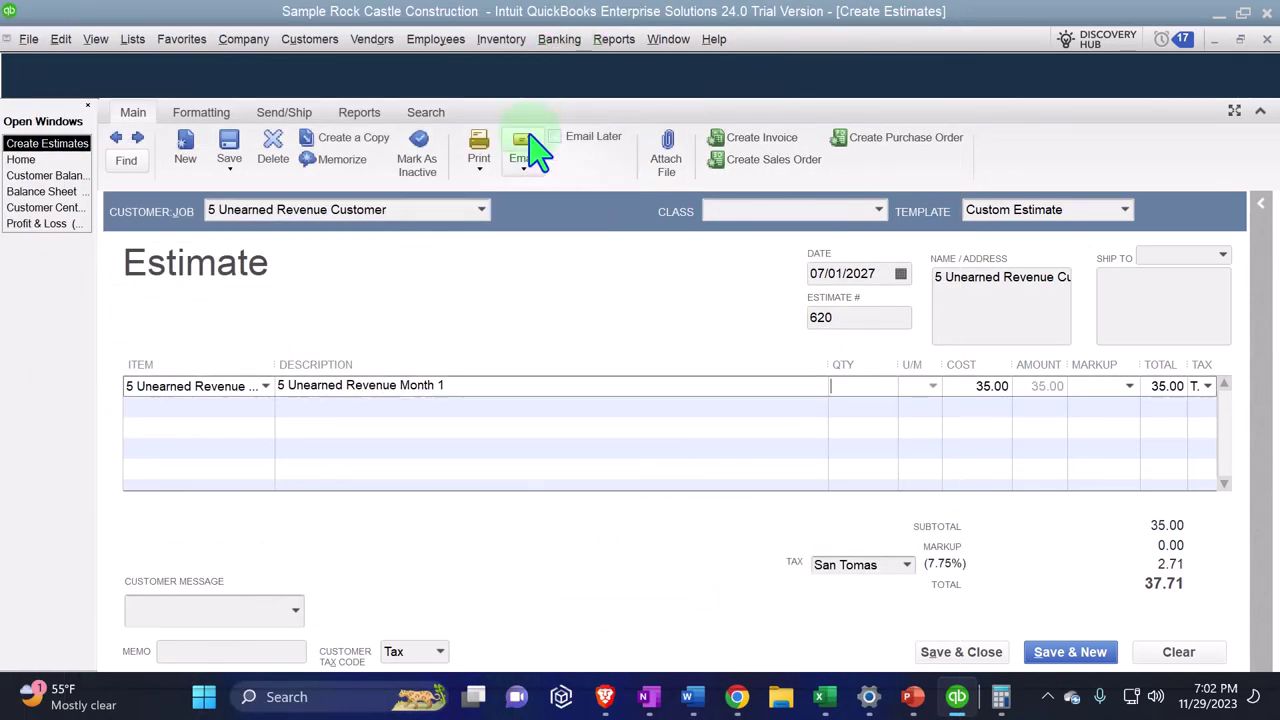
- Enter 5 Unearned Revenue Month 2 on the estimate's second line and start adding it as a new item
{"action": "key", "text": "Tab"}
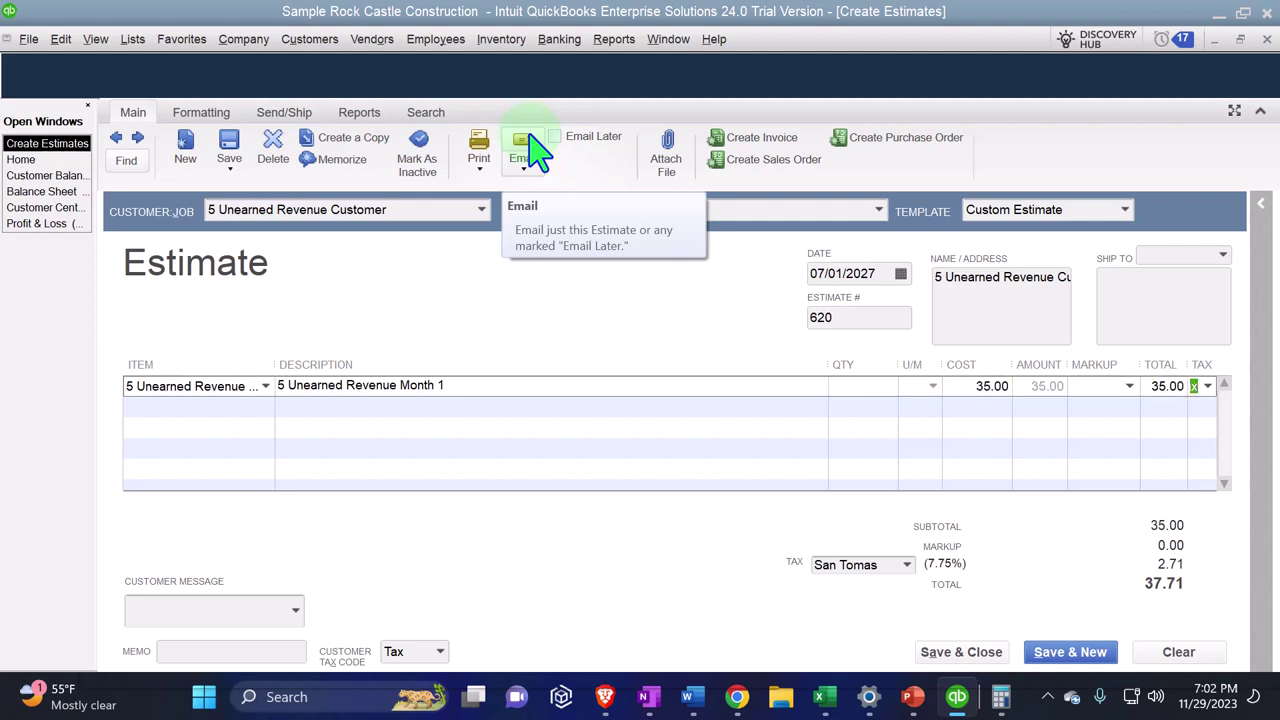
{"action": "key", "text": "Tab"}
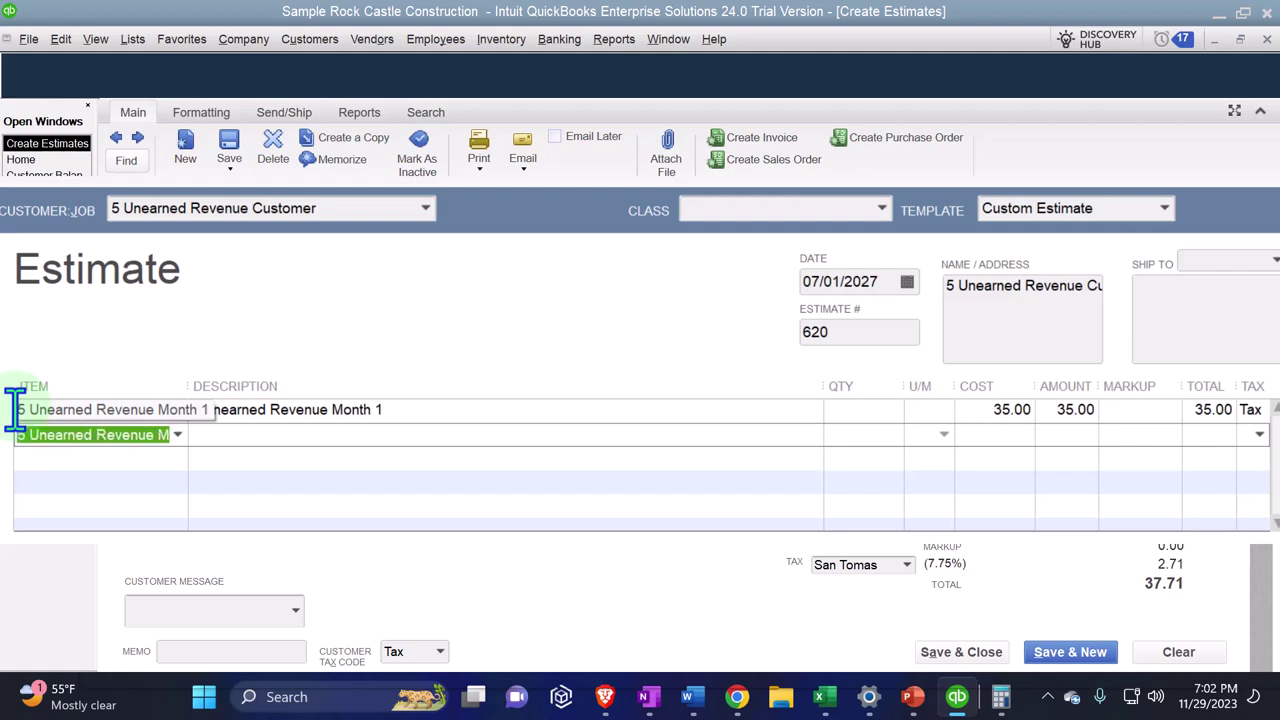
{"action": "key", "text": "Tab"}
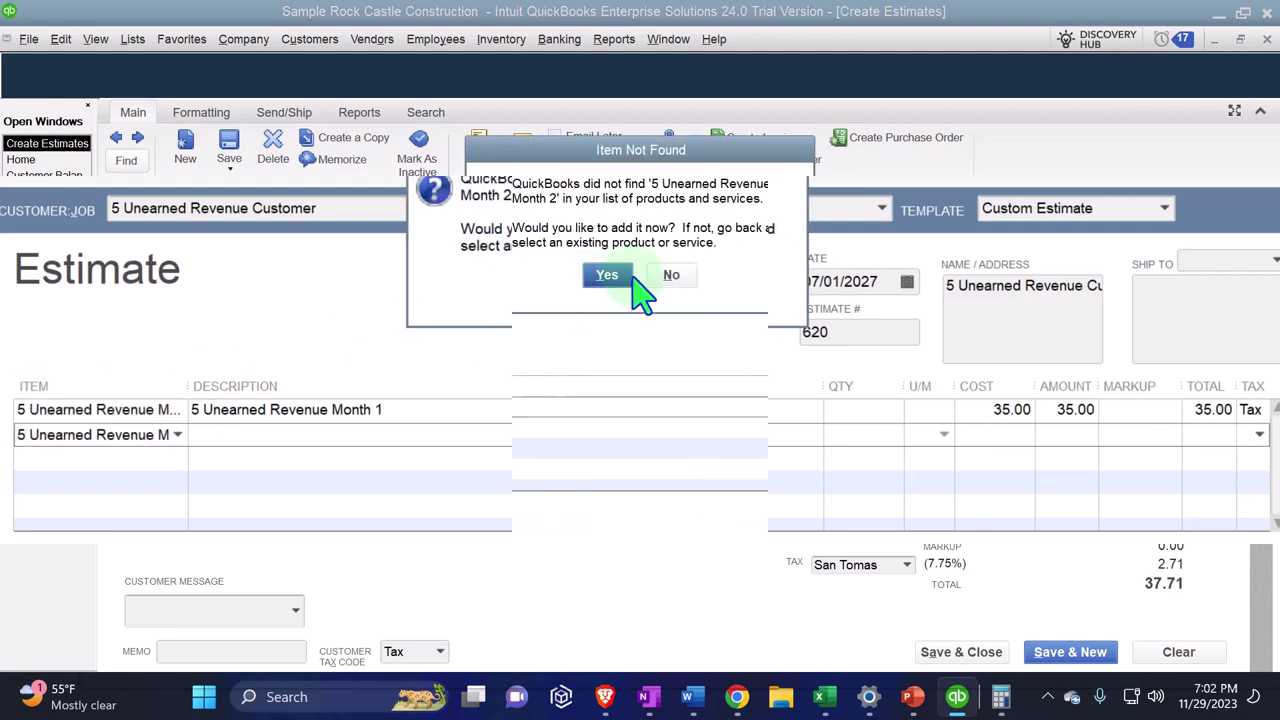
{"action": "left_click", "coordinate": [608, 280]}
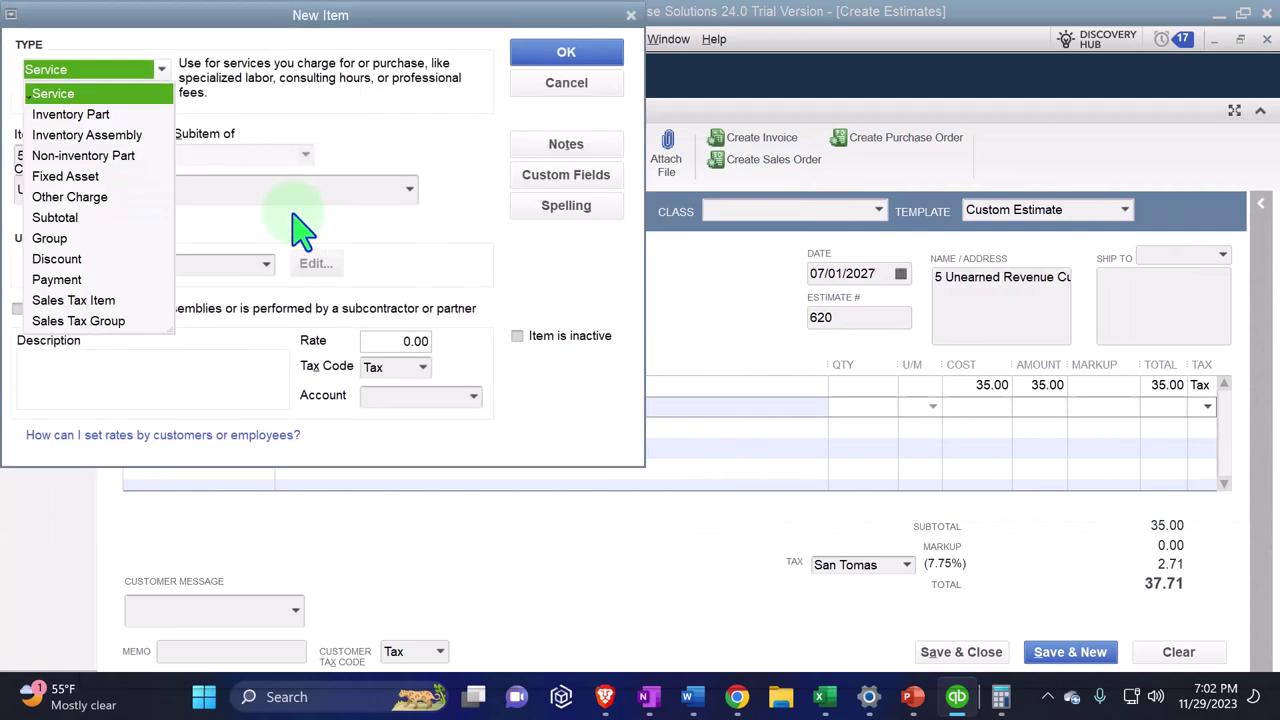
- Keep the second item as a Service and copy its name, 5 Unearned Revenue Month 2, into its description
{"action": "key", "text": "Tab"}
{"action": "key", "text": "ctrl+c"}
{"action": "left_click", "coordinate": [114, 371]}
{"action": "key", "text": "ctrl+v"}
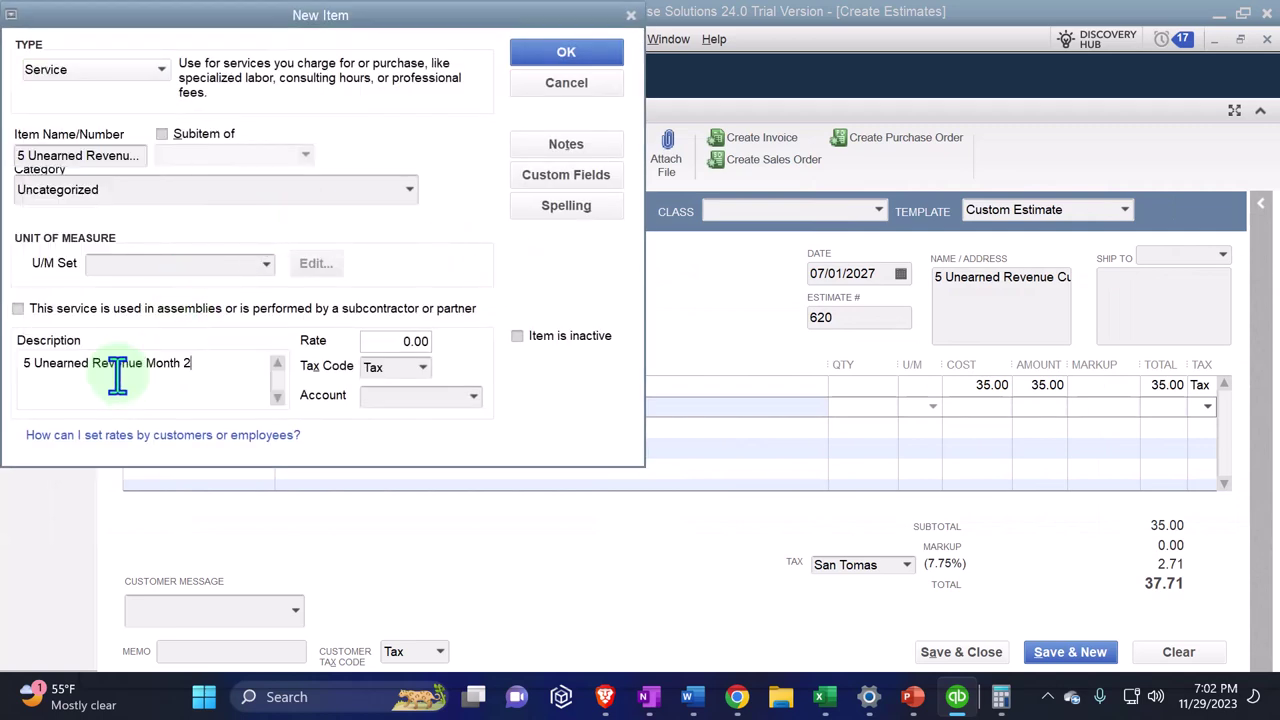
- Set the Month 2 item's rate to 35, assign the 5 Unearned income account, and save the item
{"action": "left_click", "coordinate": [401, 346]}
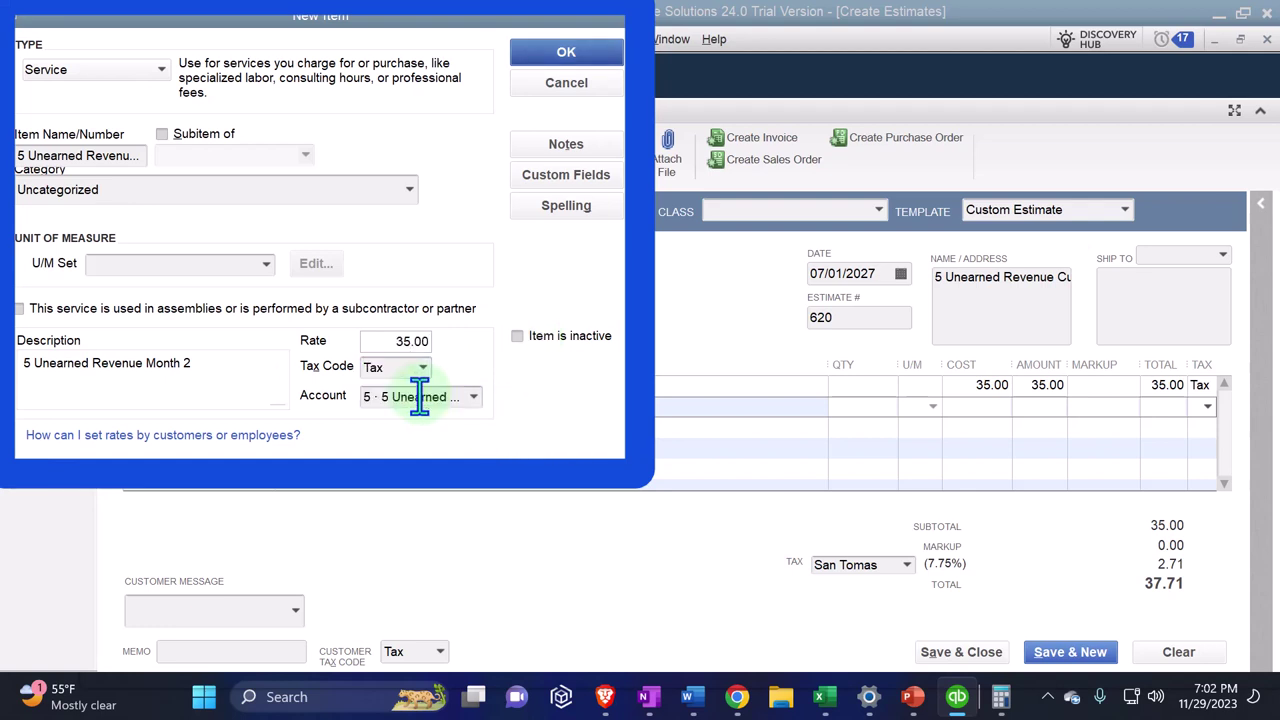
{"action": "key", "text": "Tab"}
{"action": "left_click", "coordinate": [566, 56]}
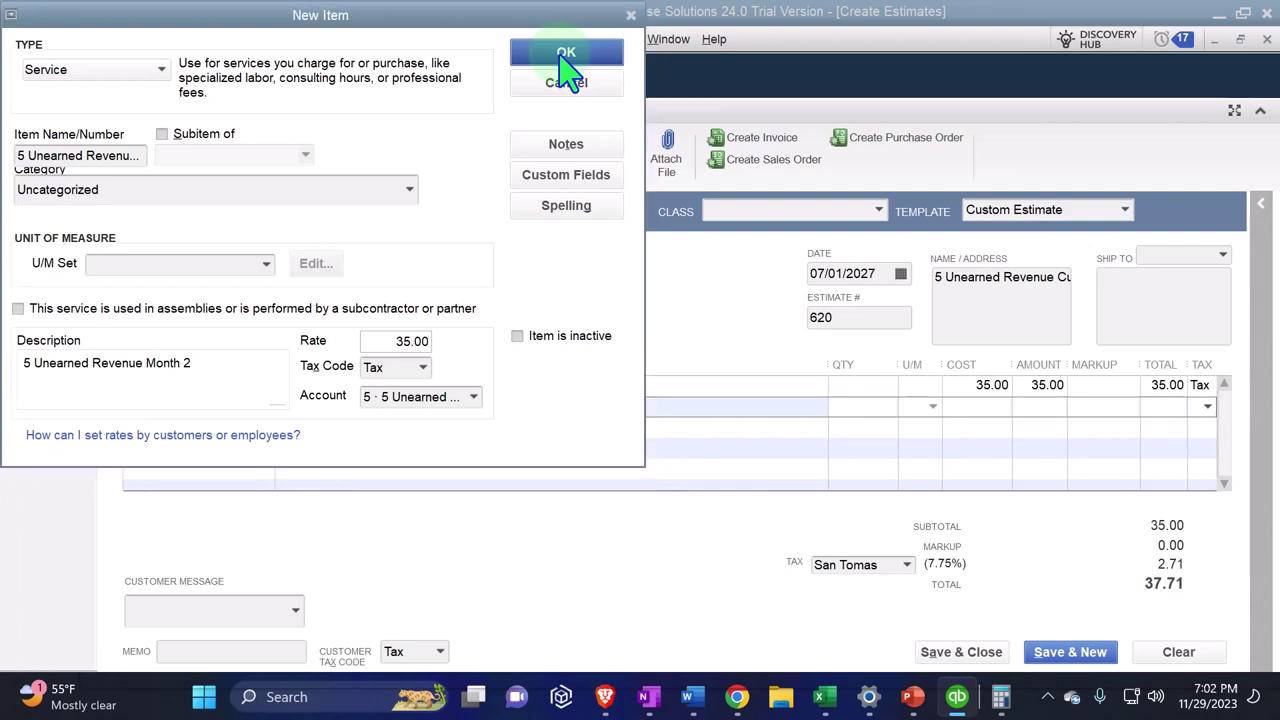
- Widen the estimate's Item column so the full item names fit
{"action": "left_click", "coordinate": [262, 362]}
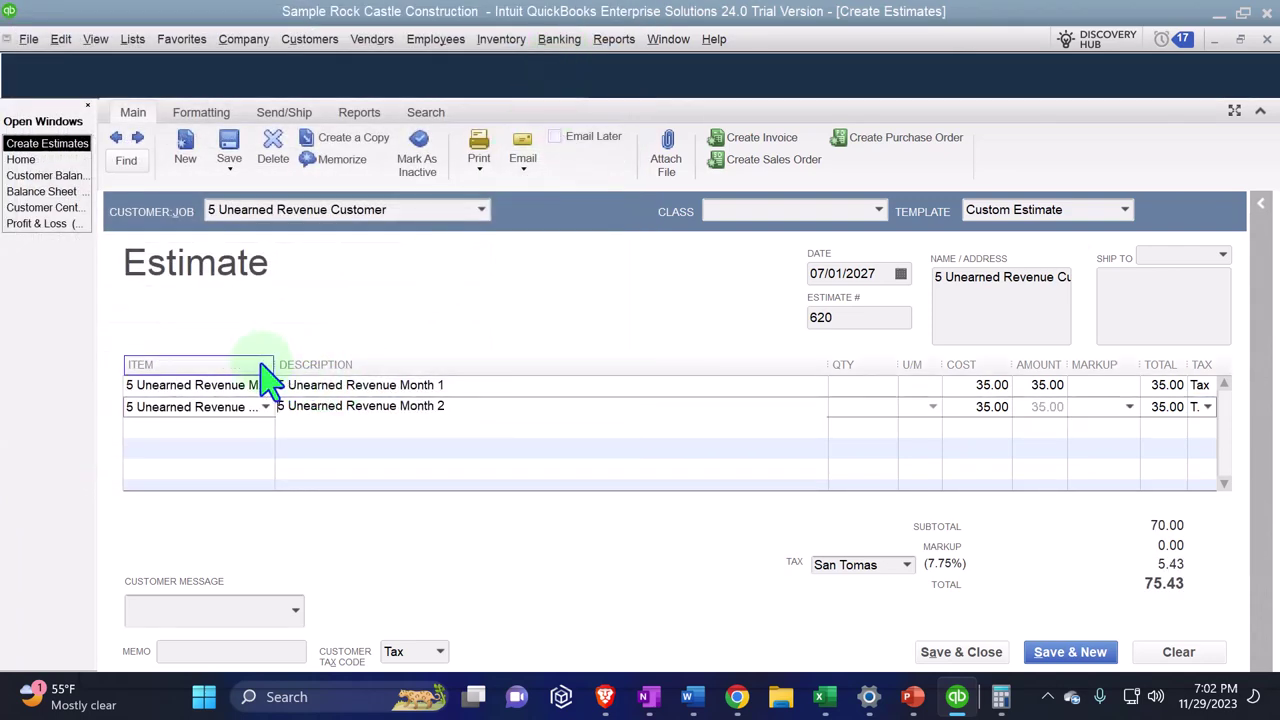
{"action": "left_click_drag", "start_coordinate": [280, 375], "coordinate": [355, 371]}
- Enter 5 Unearned Revenue Month 3 on the estimate's third line and start adding it as a new item
{"action": "left_click", "coordinate": [237, 428]}
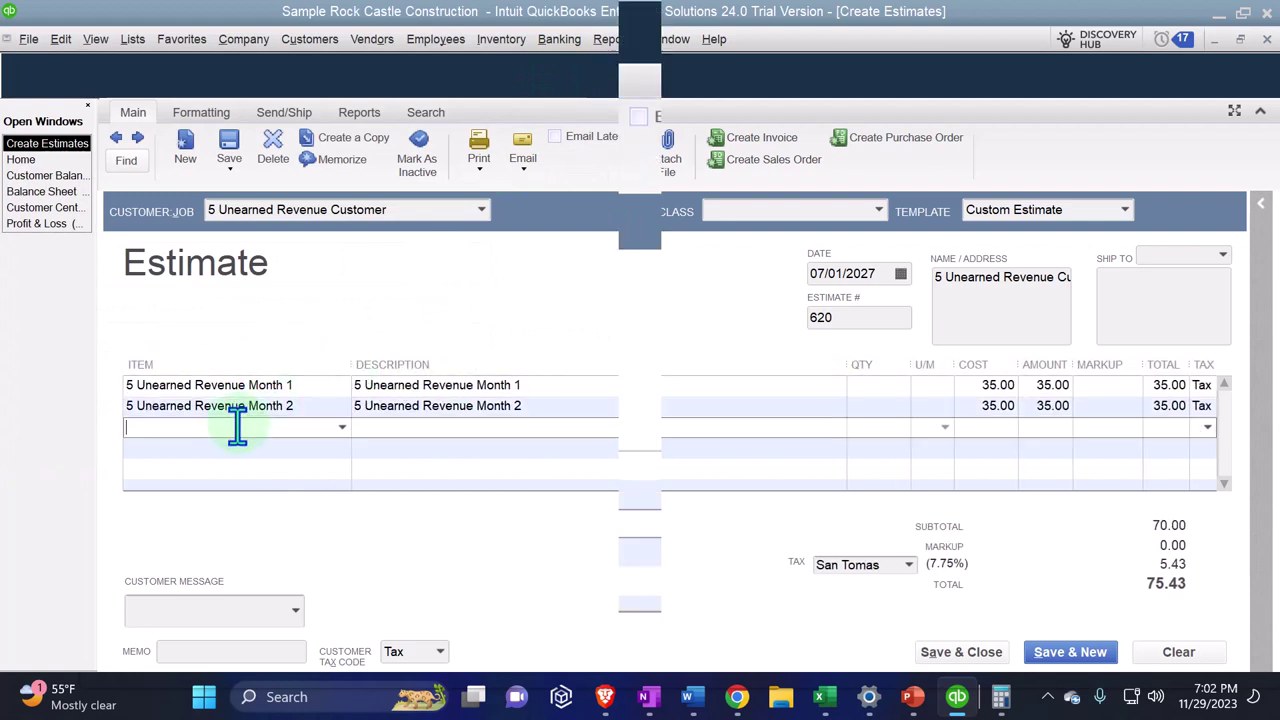
{"action": "key", "text": "ctrl+v"}
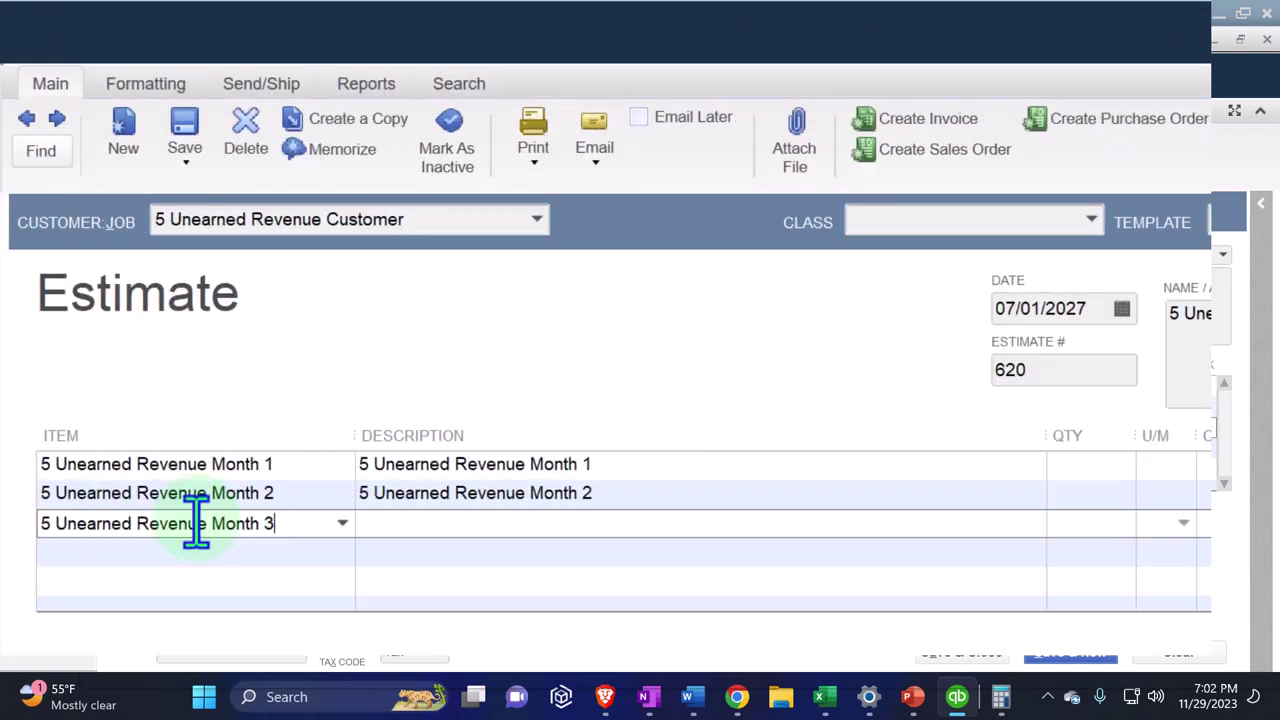
{"action": "key", "text": "shift+Left"}
{"action": "key", "text": "shift+Left"}
{"action": "key", "text": "shift+Left"}
{"action": "key", "text": "shift+Left"}
{"action": "key", "text": "shift+Left"}
{"action": "key", "text": "shift+Left"}
{"action": "key", "text": "shift+Left"}
{"action": "key", "text": "shift+Left"}
{"action": "key", "text": "shift+Left"}
{"action": "key", "text": "shift+Left"}
{"action": "key", "text": "shift+Left"}
{"action": "key", "text": "shift+Left"}
{"action": "key", "text": "shift+Left"}
{"action": "key", "text": "shift+Left"}
{"action": "key", "text": "shift+Left"}
{"action": "key", "text": "shift+Left"}
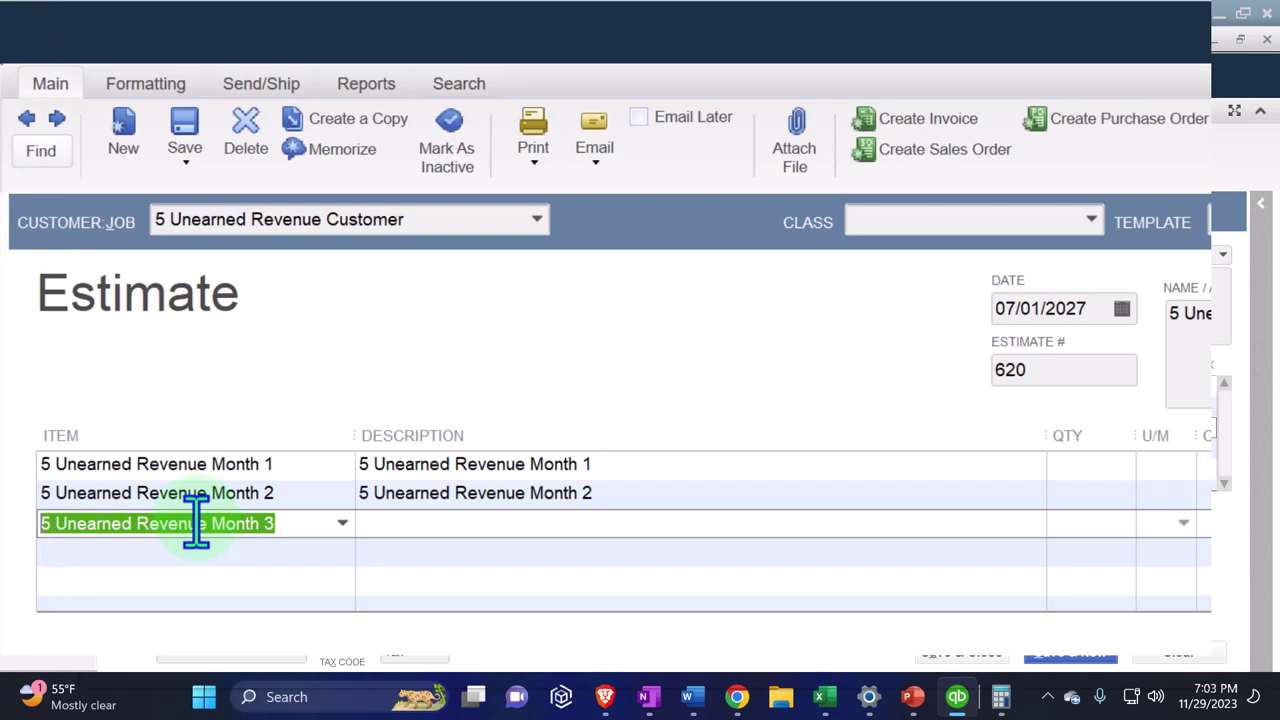
{"action": "key", "text": "Tab"}
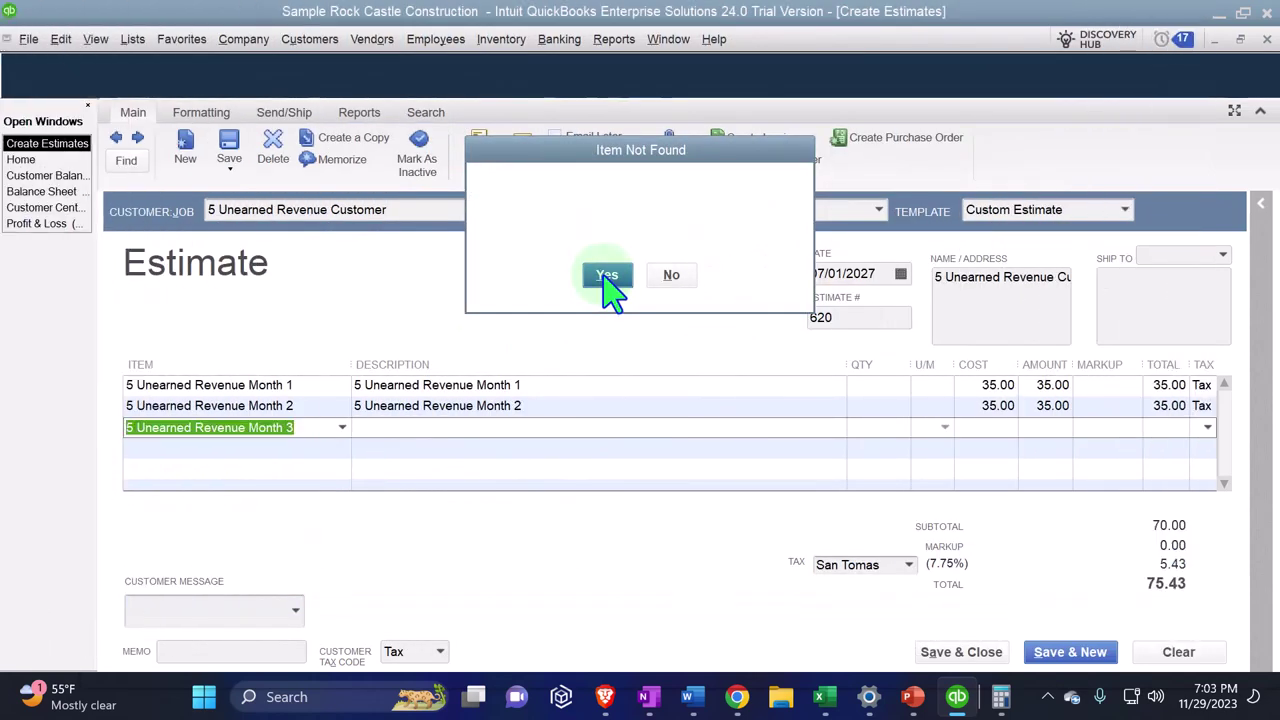
{"action": "left_click", "coordinate": [607, 276]}
- Keep the third item as a Service and fill its description with 5 Unearned Revenue Month 3
{"action": "key", "text": "Tab"}
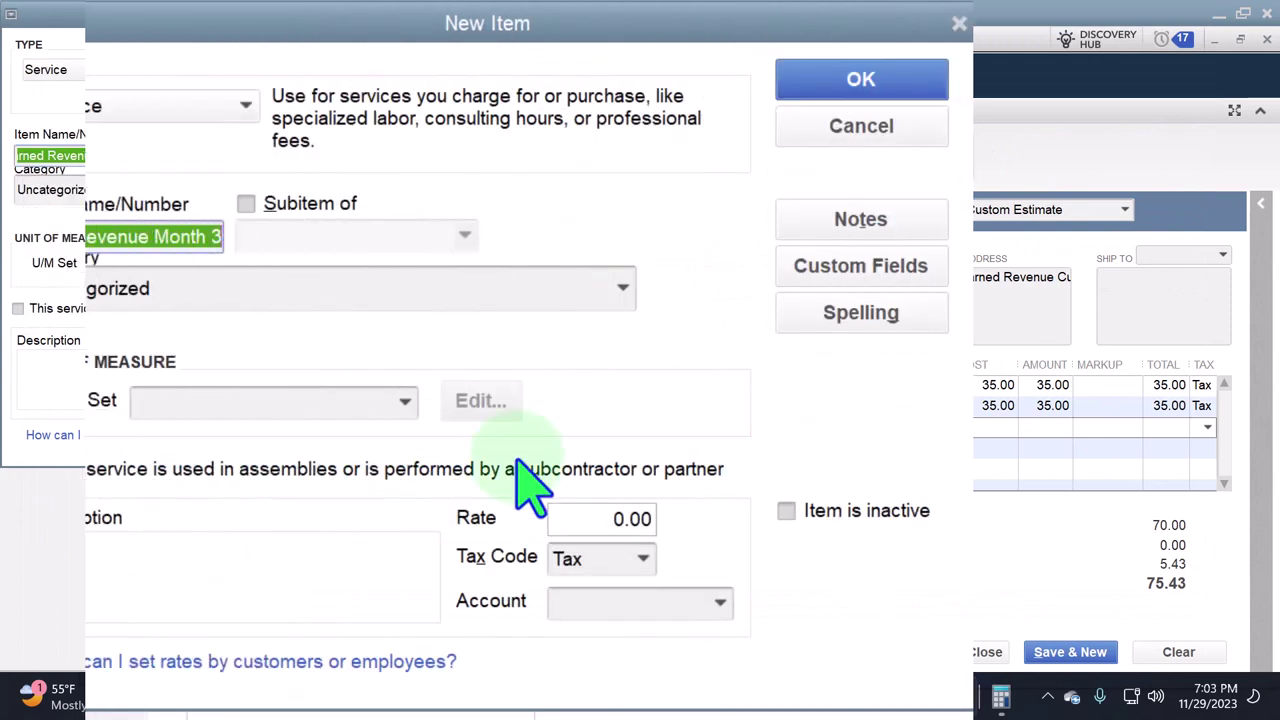
{"action": "left_click", "coordinate": [157, 565]}
{"action": "type", "text": "5 Unearned Revenue Month 3"}
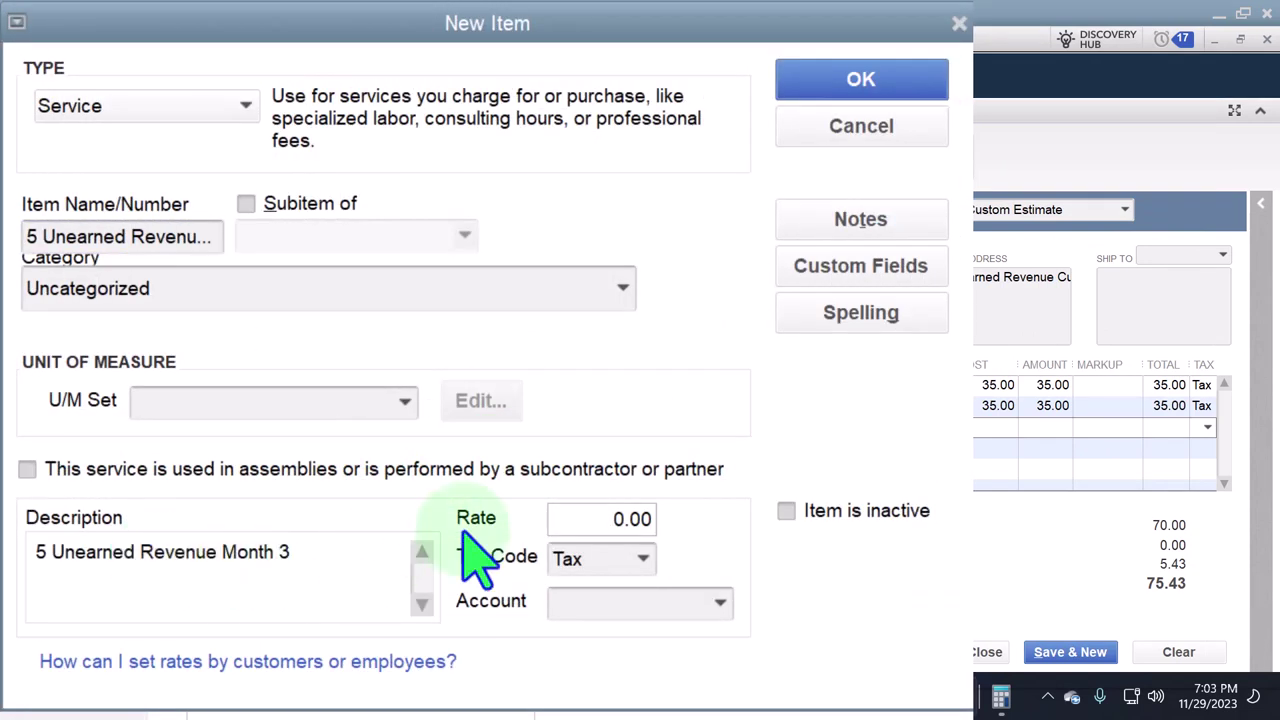
- Set the Month 3 item's rate to 35, assign the 5 Unearned Revenue Month 1 account, and save the item
{"action": "left_click", "coordinate": [594, 525]}
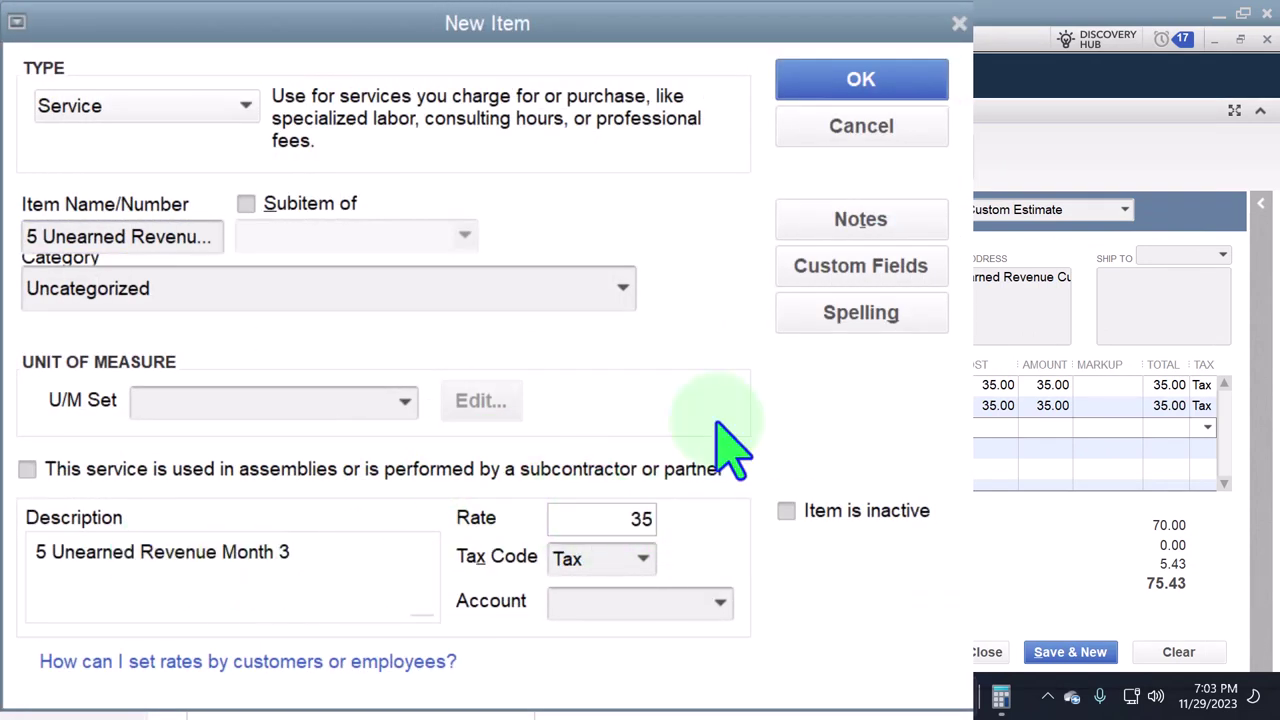
{"action": "left_click", "coordinate": [622, 600]}
{"action": "type", "text": "Une"}
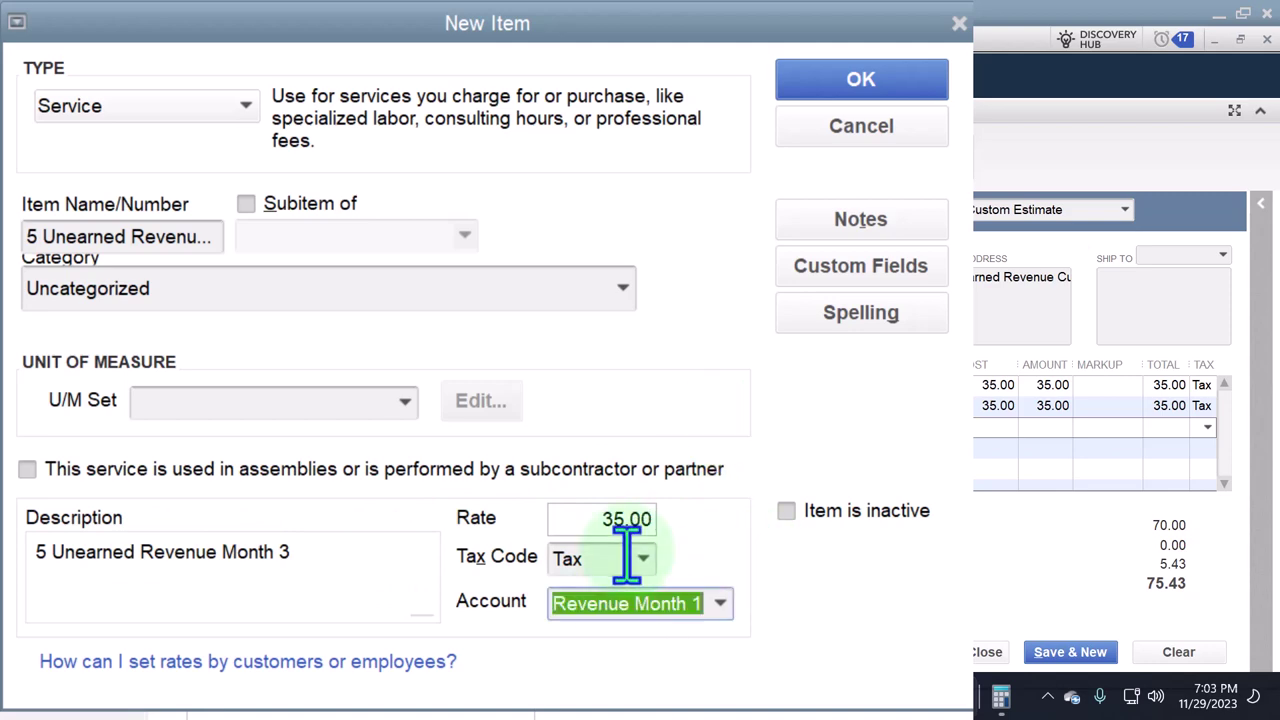
{"action": "key", "text": "Tab"}
{"action": "left_click", "coordinate": [862, 80]}
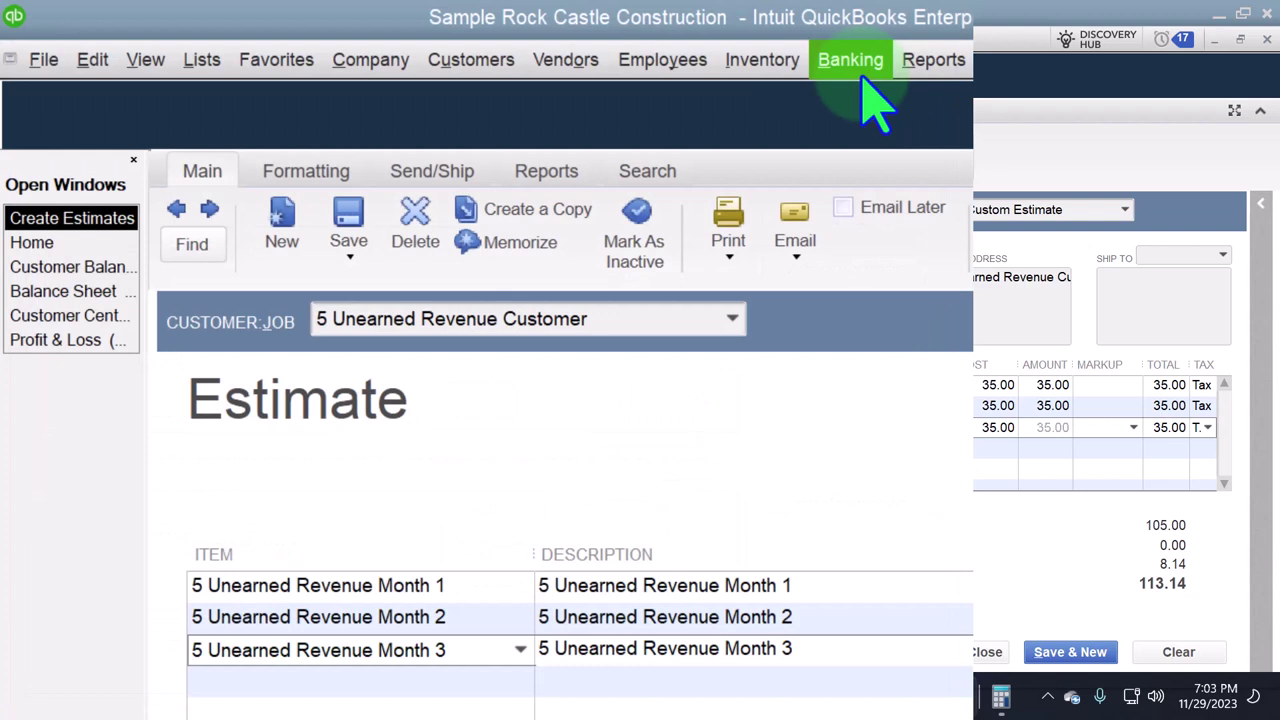
- Enter 5 Unearned Revenue Month 4 on the estimate's fourth line and start adding it as a new item
{"action": "left_click", "coordinate": [294, 684]}
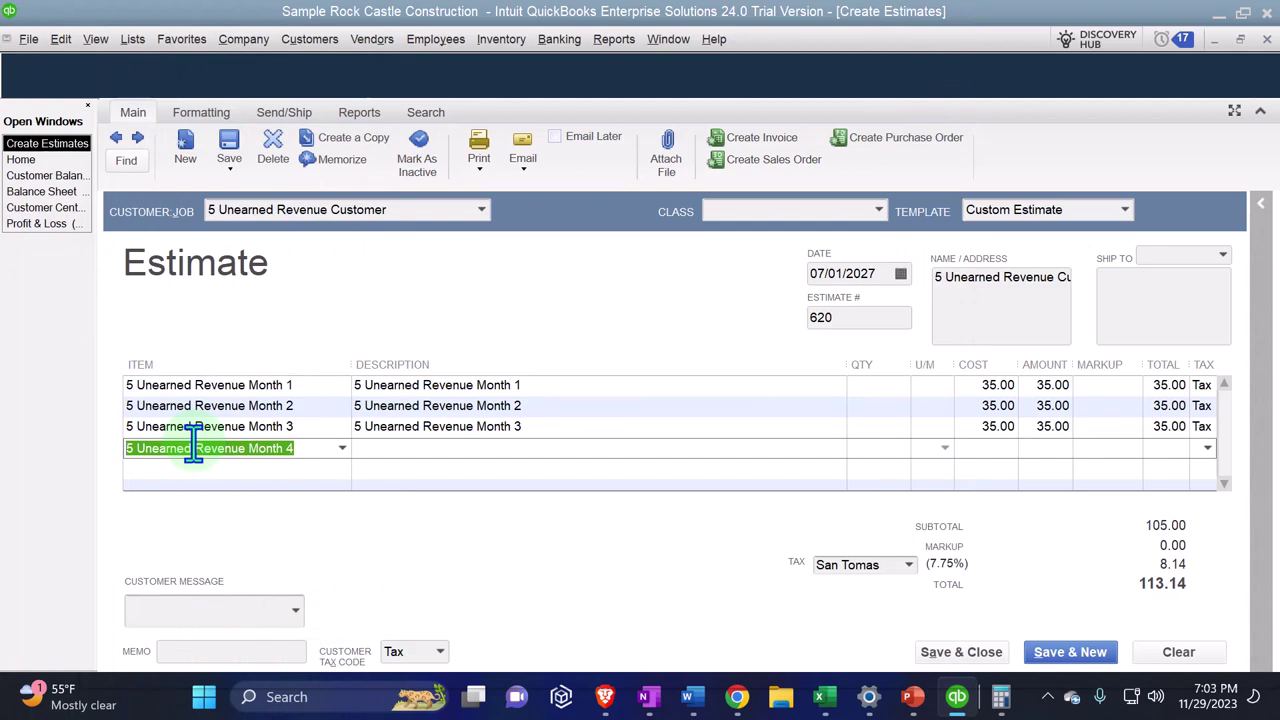
{"action": "key", "text": "Tab"}
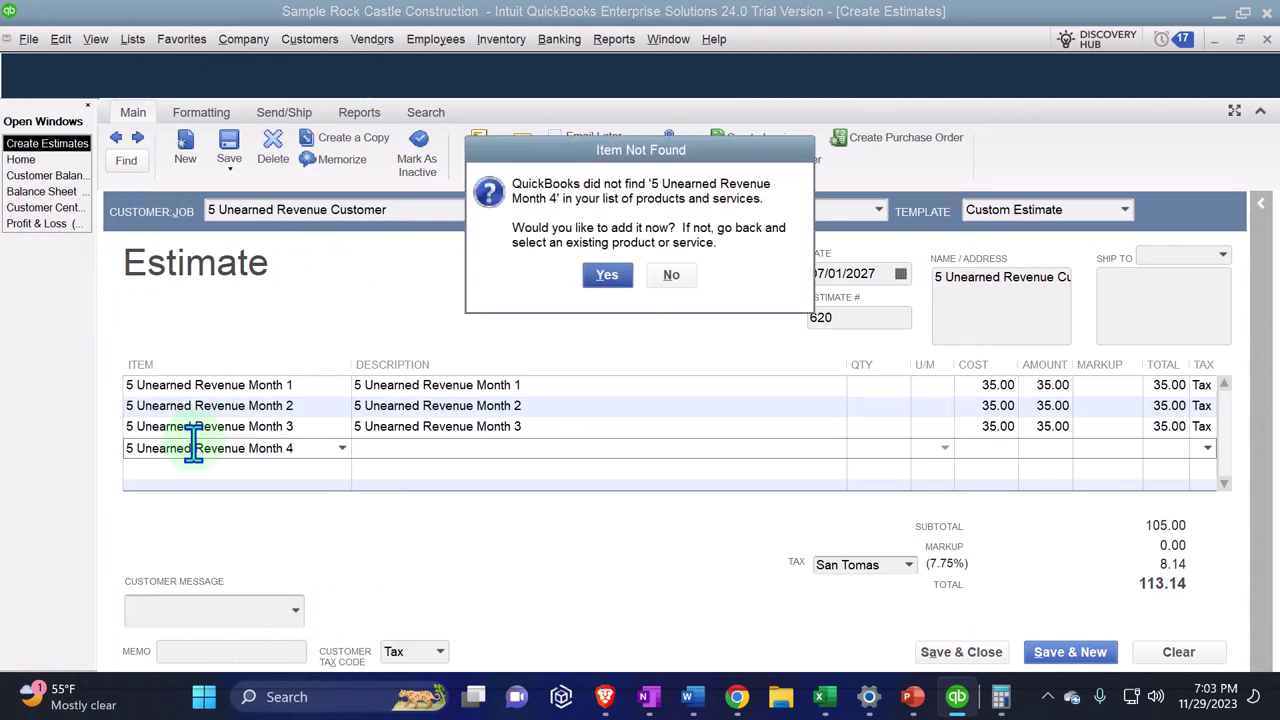
{"action": "left_click", "coordinate": [607, 275]}
- Keep the fourth item as a Service and copy its name, 5 Unearned Revenue Month 4, into its description
{"action": "key", "text": "Tab"}
{"action": "key", "text": "ctrl+c"}
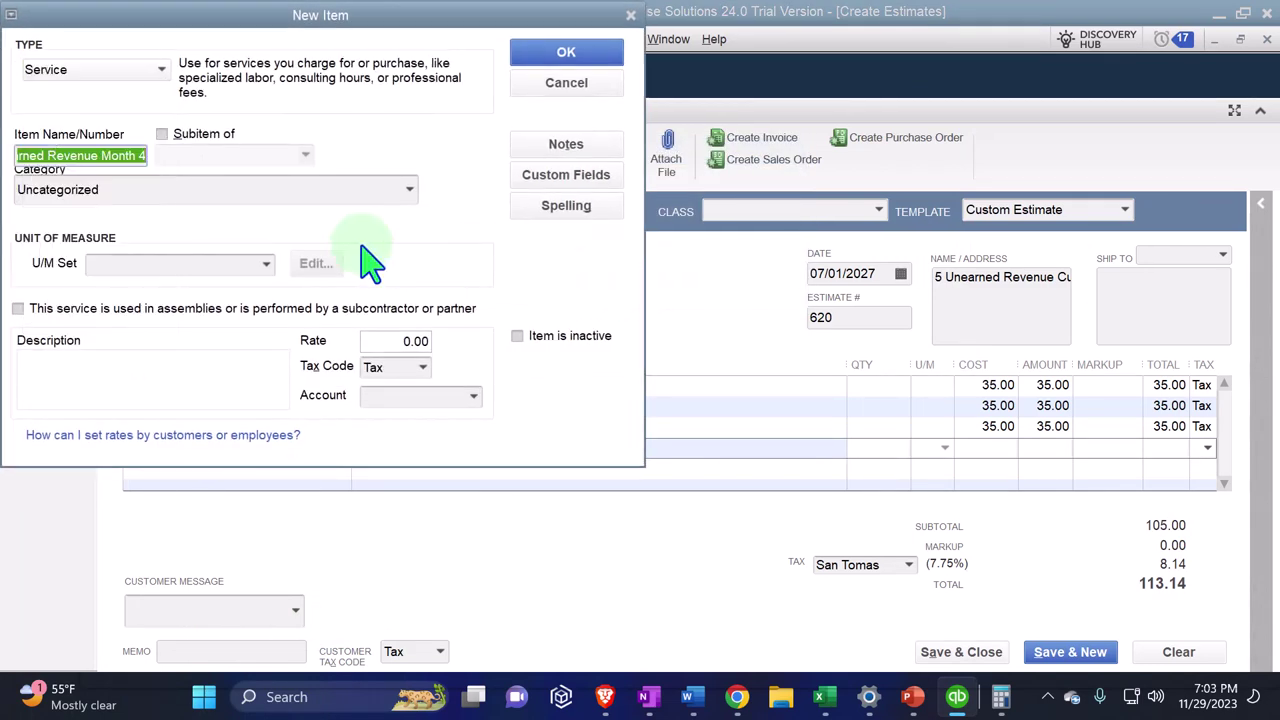
{"action": "left_click", "coordinate": [46, 378]}
{"action": "key", "text": "ctrl+v"}
- Set the Month 4 item's rate to 35, assign the 5 Unearned account, and save the item
{"action": "left_click", "coordinate": [425, 341]}
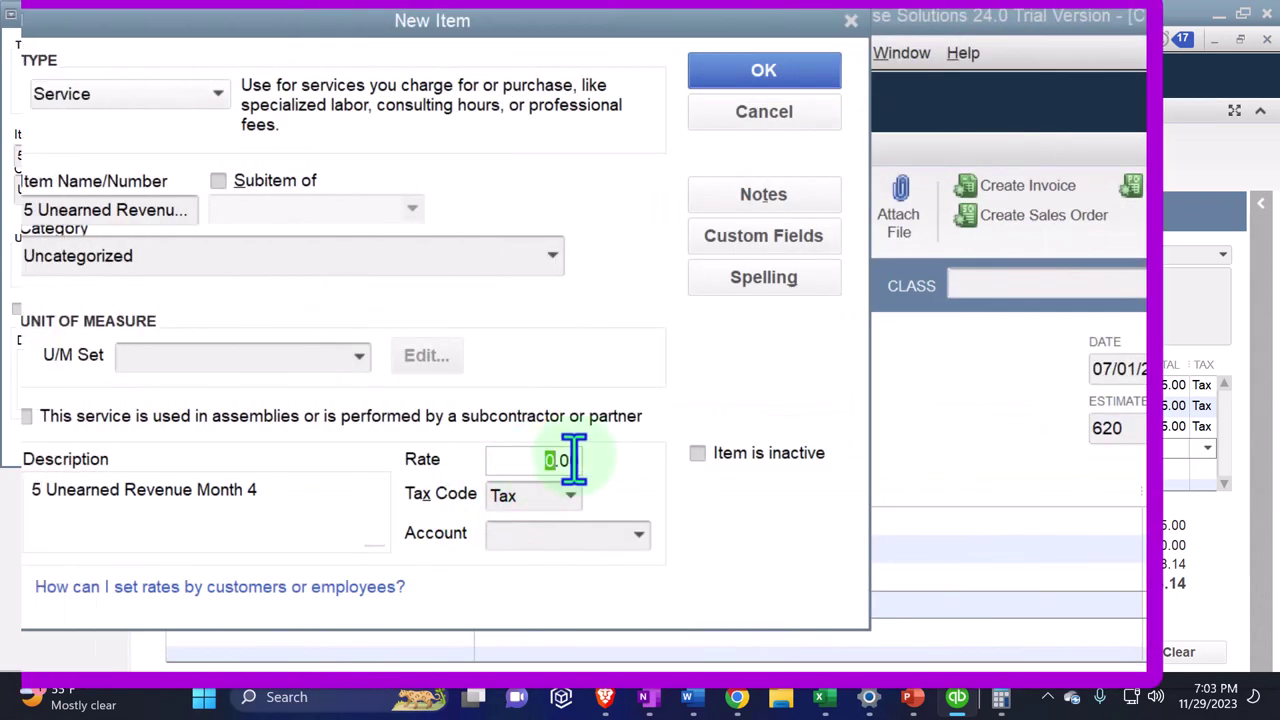
{"action": "key", "text": "Tab"}
{"action": "key", "text": "Tab"}
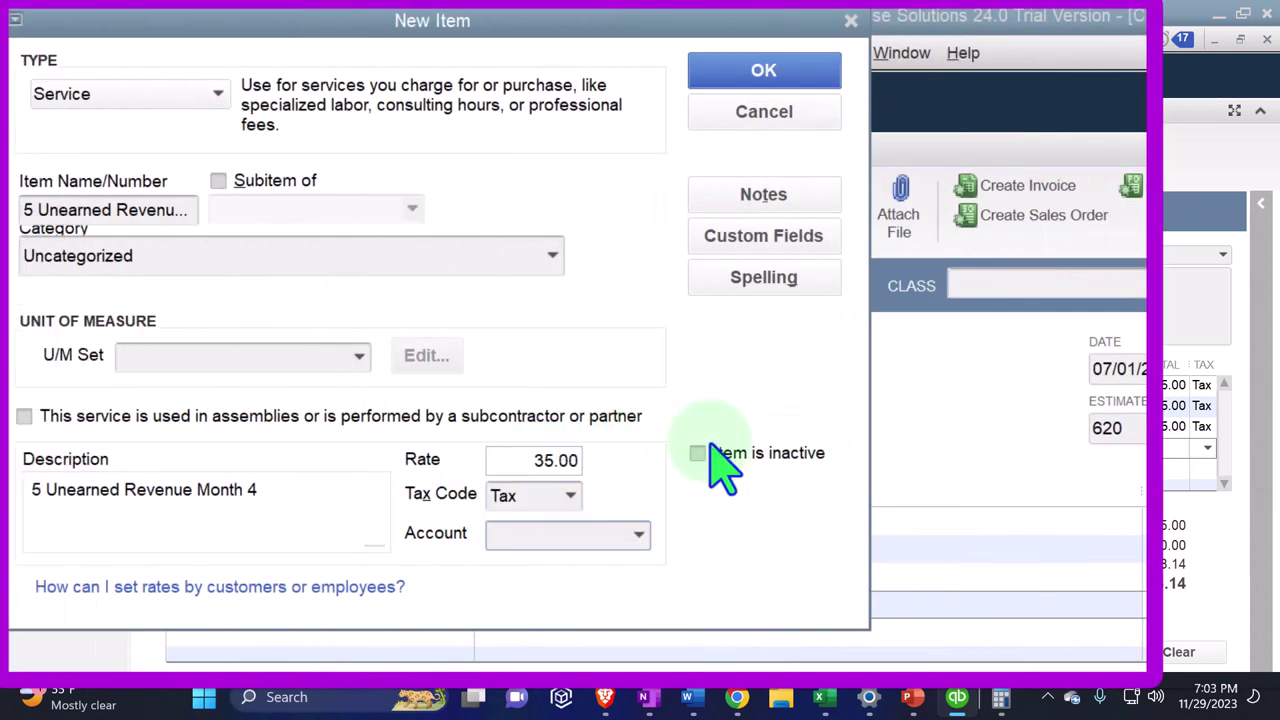
{"action": "type", "text": "5 · 5 Unearned ..."}
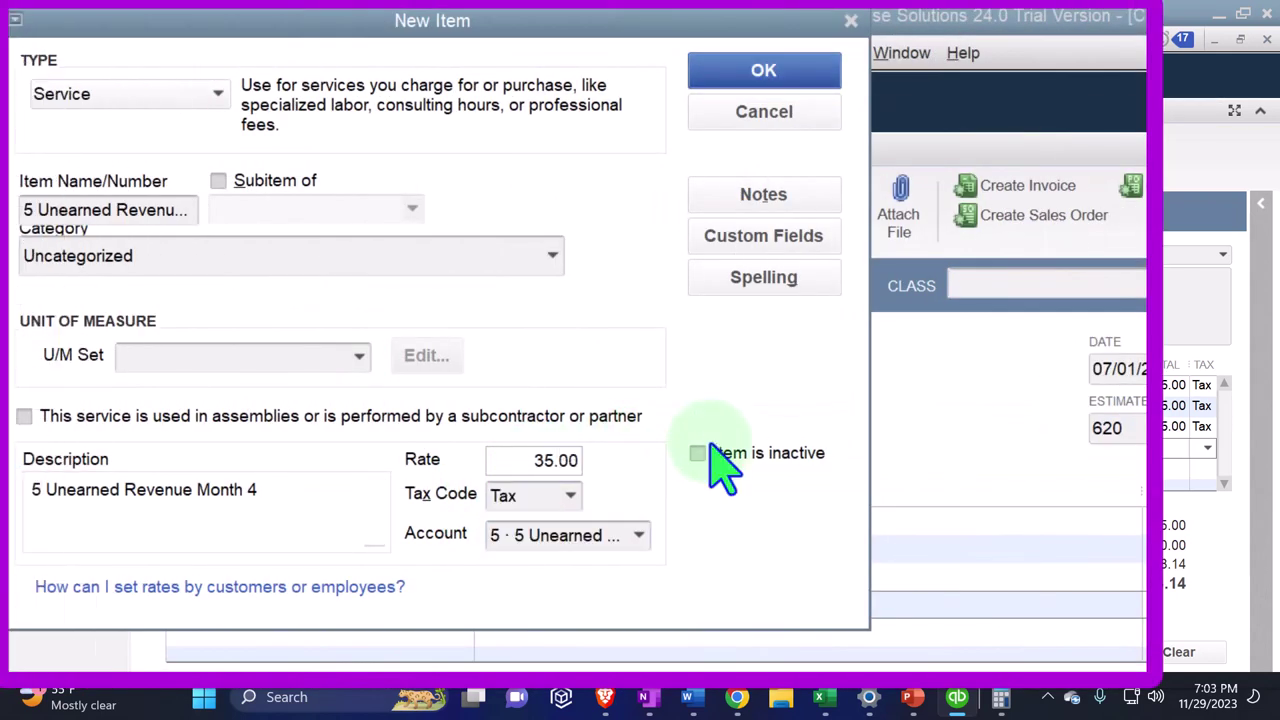
{"action": "left_click", "coordinate": [818, 68]}
- Enter 5 Unearned Revenue Month 5 on the estimate's fifth line and start adding it as a new item
{"action": "left_click", "coordinate": [252, 632]}
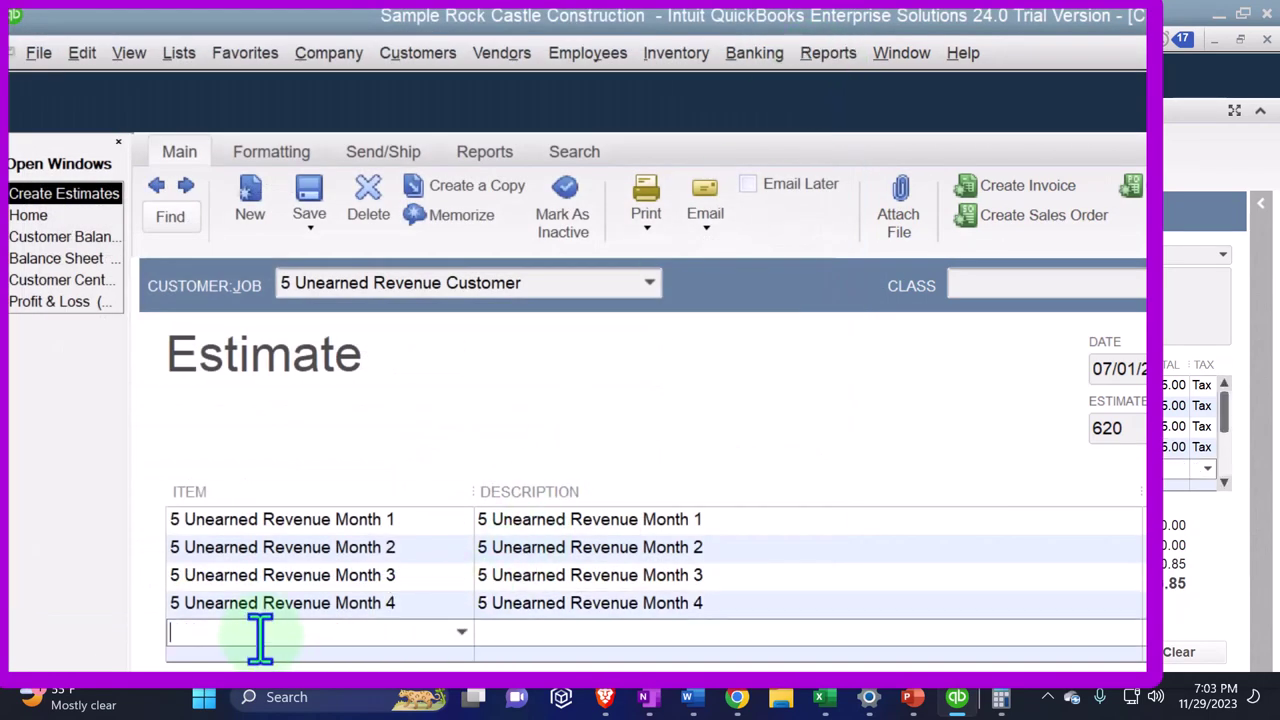
{"action": "key", "text": "ctrl+v"}
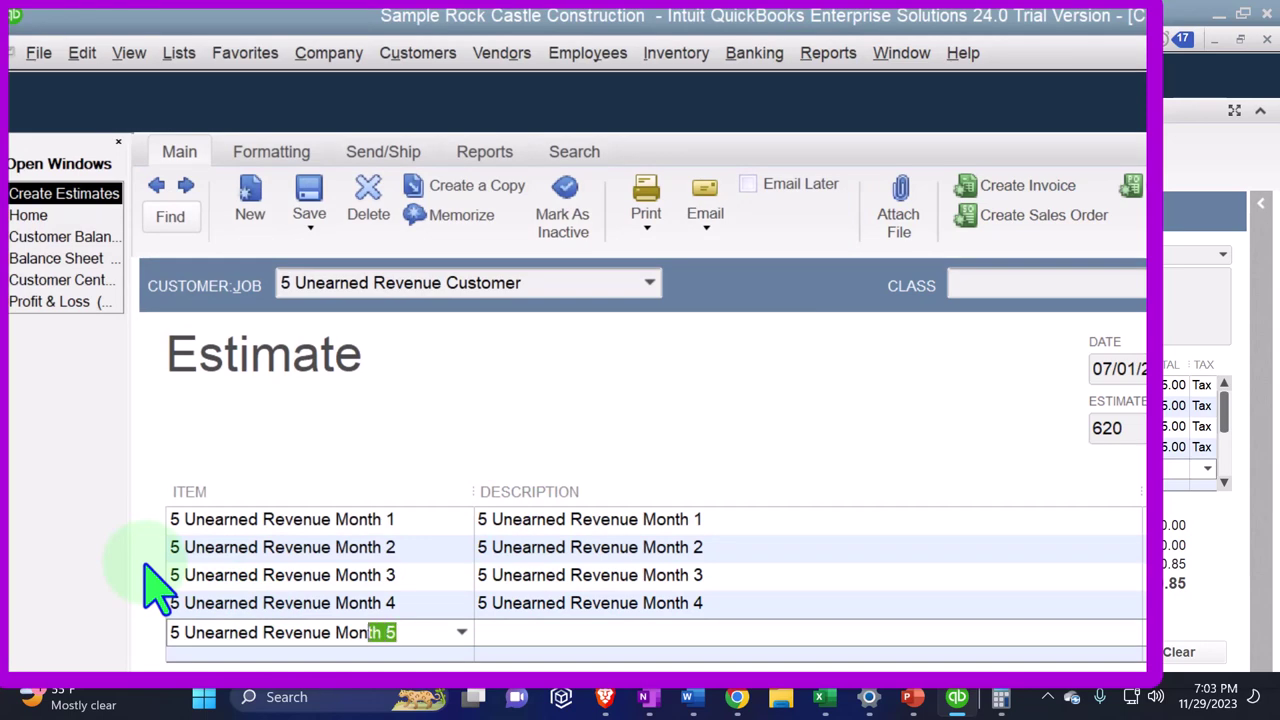
{"action": "key", "text": "shift+Left"}
{"action": "key", "text": "shift+Left"}
{"action": "key", "text": "shift+Left"}
{"action": "key", "text": "shift+Left"}
{"action": "key", "text": "shift+Left"}
{"action": "key", "text": "shift+Left"}
{"action": "key", "text": "shift+Left"}
{"action": "key", "text": "shift+Left"}
{"action": "key", "text": "shift+Left"}
{"action": "key", "text": "shift+Left"}
{"action": "key", "text": "shift+Left"}
{"action": "key", "text": "shift+Left"}
{"action": "key", "text": "shift+Left"}
{"action": "key", "text": "shift+Left"}
{"action": "key", "text": "shift+Left"}
{"action": "key", "text": "shift+Left"}
{"action": "key", "text": "Tab"}
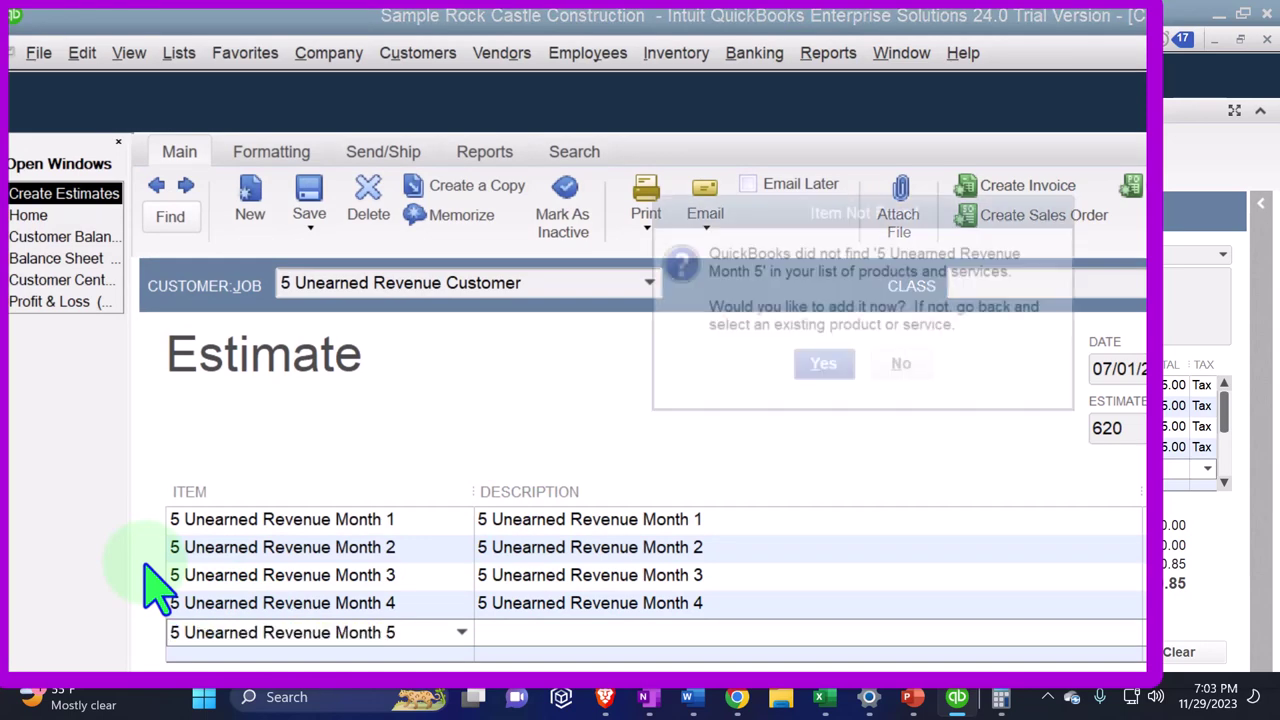
{"action": "left_click", "coordinate": [818, 368]}
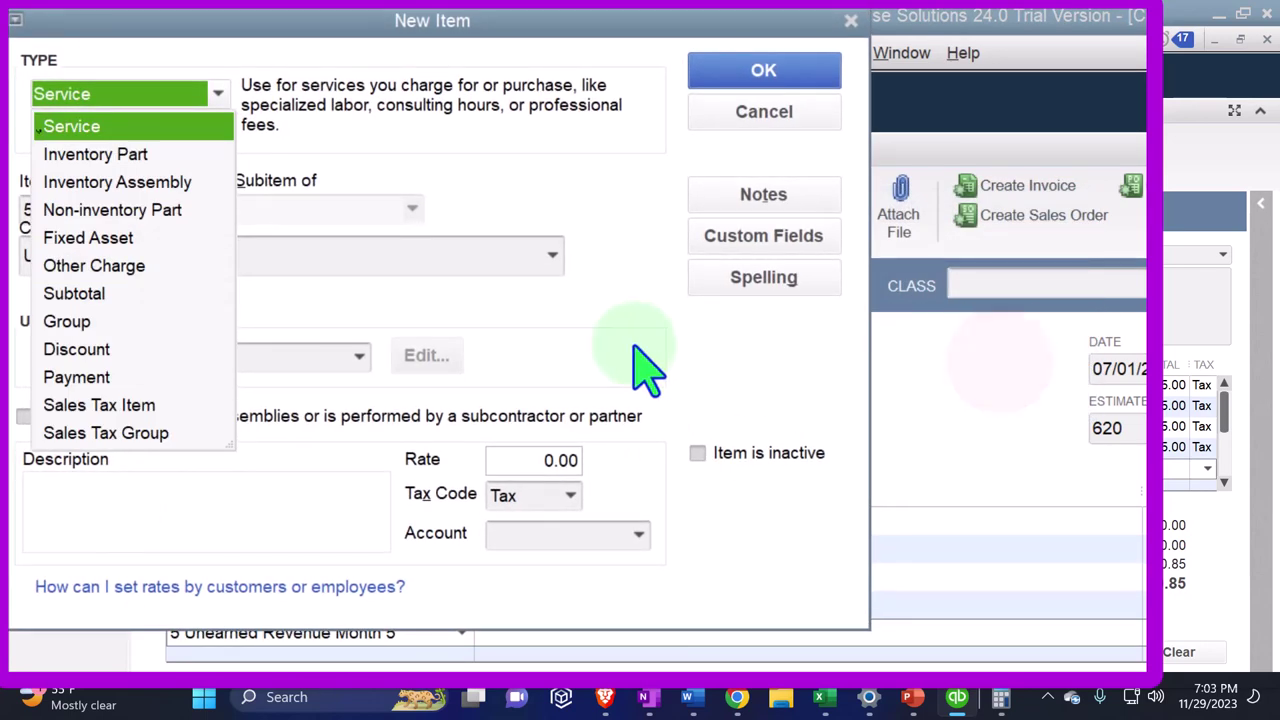
- Keep the fifth item as a Service and copy its name, 5 Unearned Revenue Month 5, into its description
{"action": "key", "text": "Tab"}
{"action": "key", "text": "ctrl+c"}
{"action": "left_click", "coordinate": [164, 505]}
{"action": "key", "text": "ctrl+v"}
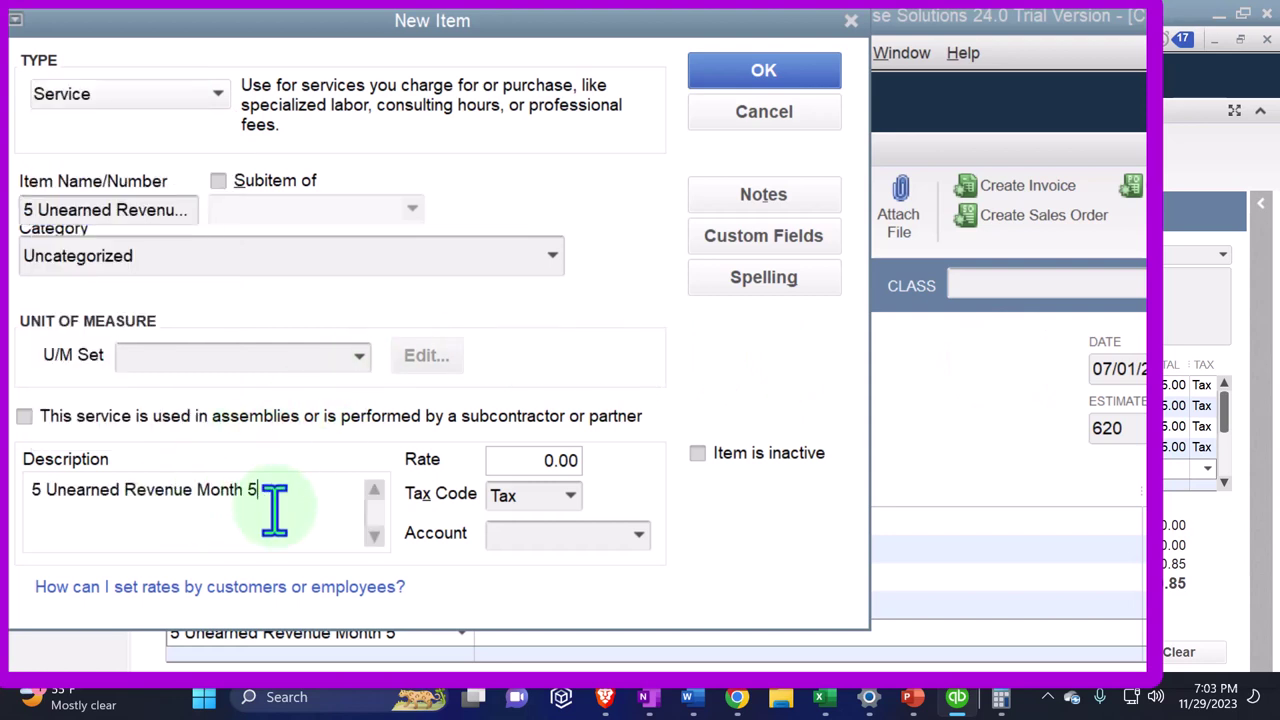
- Set the Month 5 item's rate to 35, assign the 5 Unearned account, and save the item
{"action": "left_click", "coordinate": [572, 462]}
{"action": "type", "text": "35"}
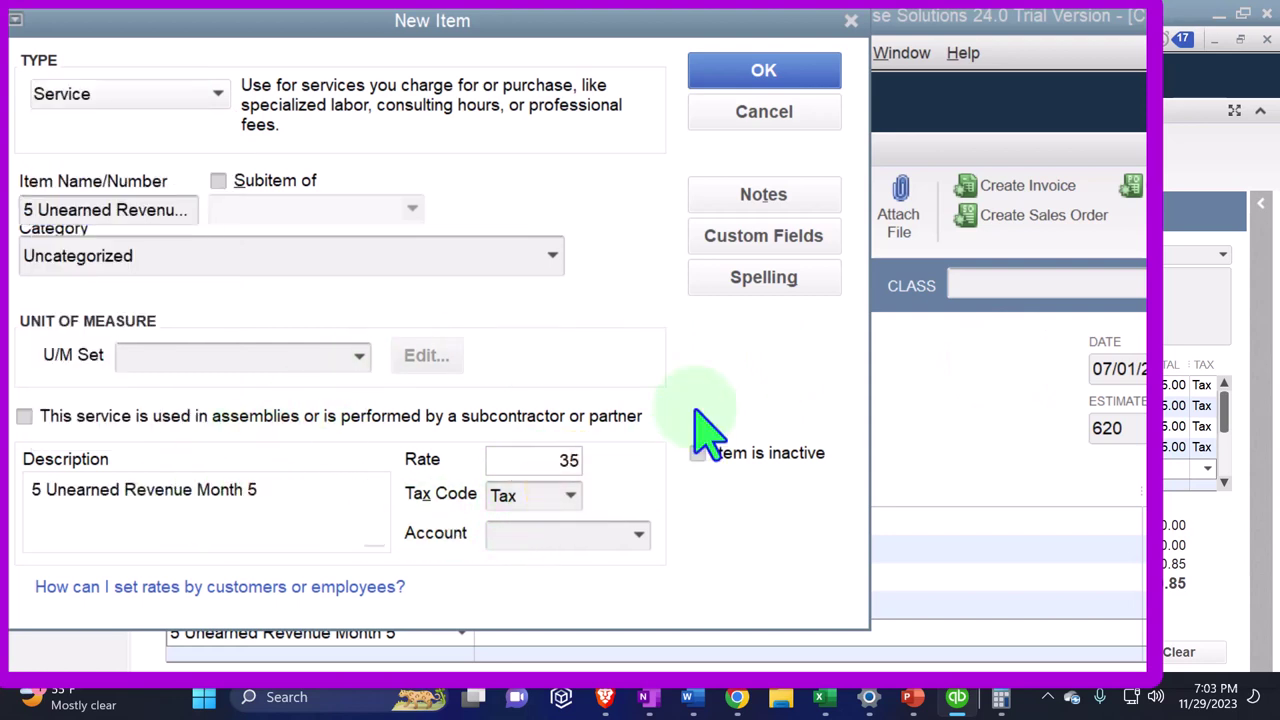
{"action": "key", "text": "Tab"}
{"action": "type", "text": "5"}
{"action": "key", "text": "Tab"}
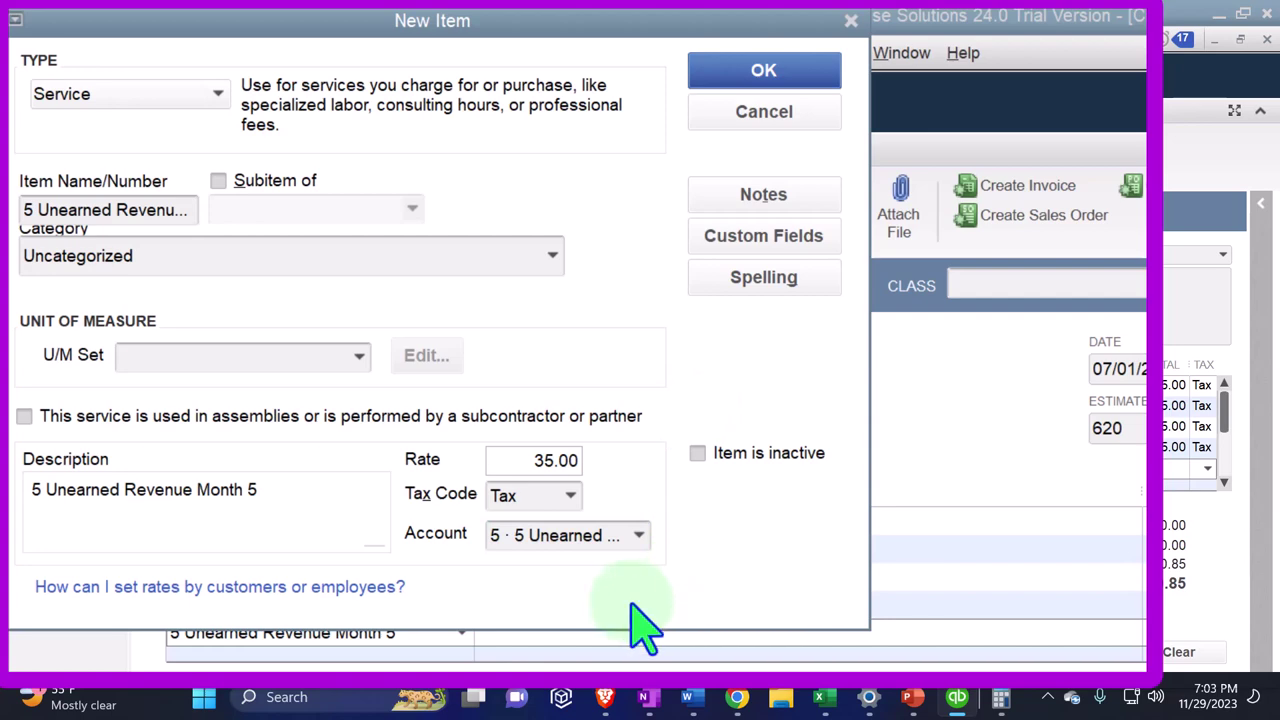
{"action": "left_click", "coordinate": [766, 82]}
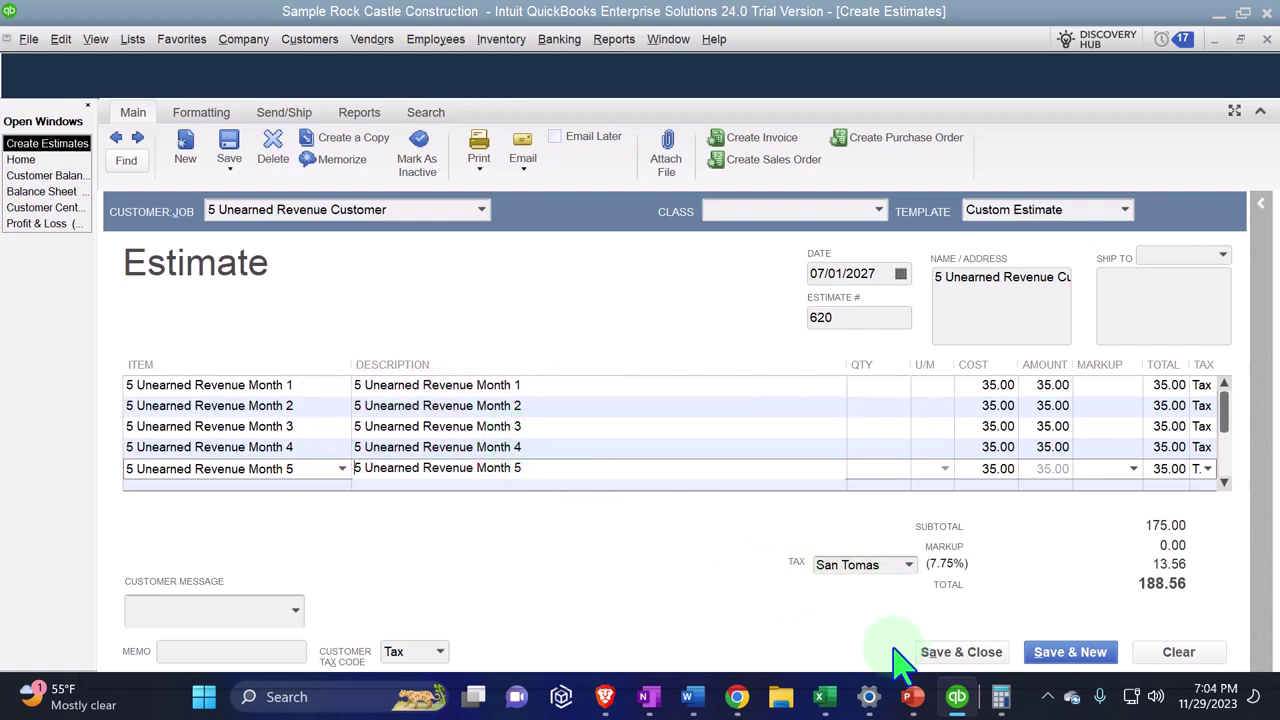
- In the Excel workbook, copy the Estimate row marked No financial transaction from sheet 1165 into A3 of sheet 1170
{"action": "left_click", "coordinate": [826, 698]}
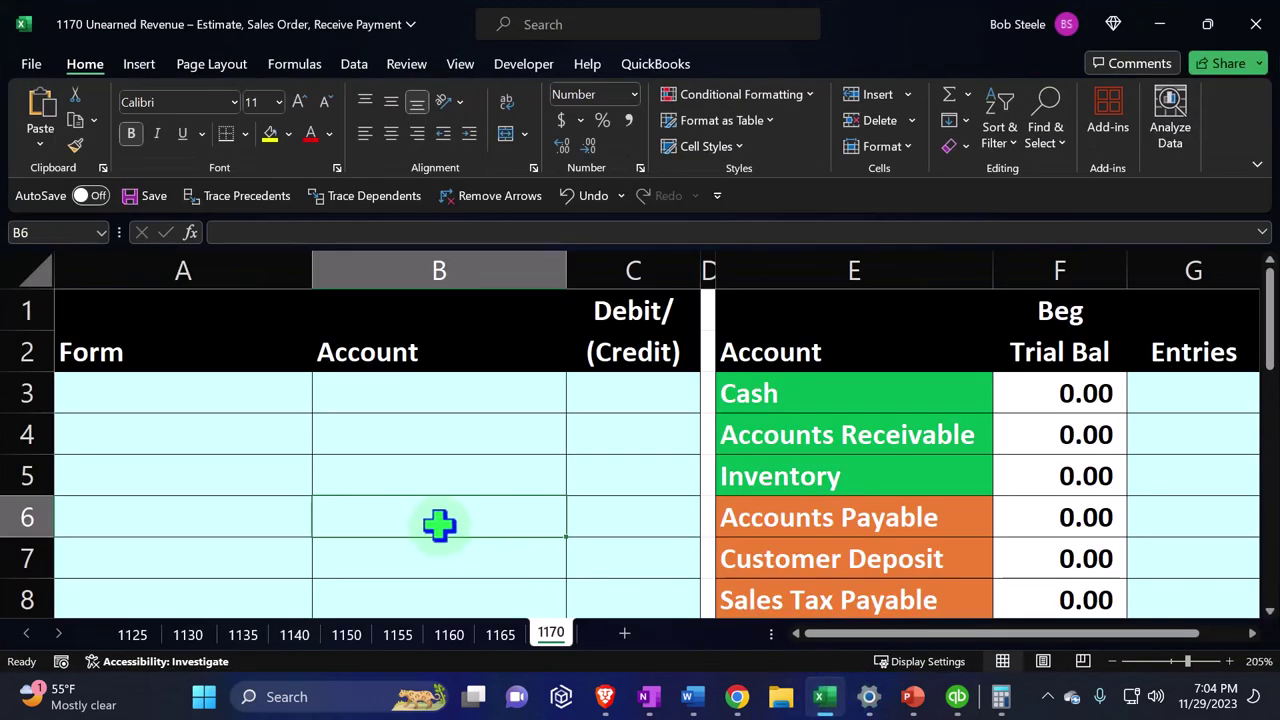
{"action": "scroll", "coordinate": [434, 523], "scroll_direction": "down", "scroll_amount": 2}
{"action": "left_click", "coordinate": [500, 634]}
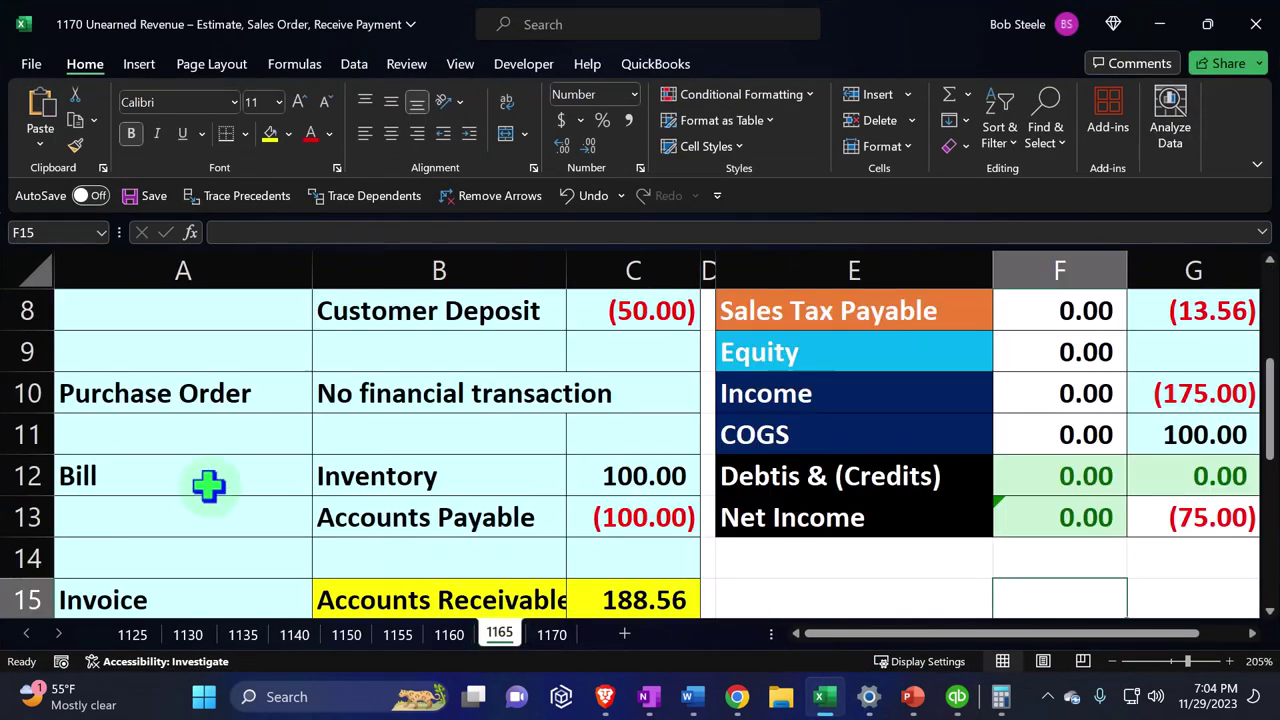
{"action": "scroll", "coordinate": [190, 470], "scroll_direction": "up", "scroll_amount": 3}
{"action": "left_click", "coordinate": [148, 393]}
{"action": "left_click_drag", "start_coordinate": [148, 393], "coordinate": [337, 394]}
{"action": "key", "text": "ctrl+c"}
{"action": "left_click", "coordinate": [551, 634]}
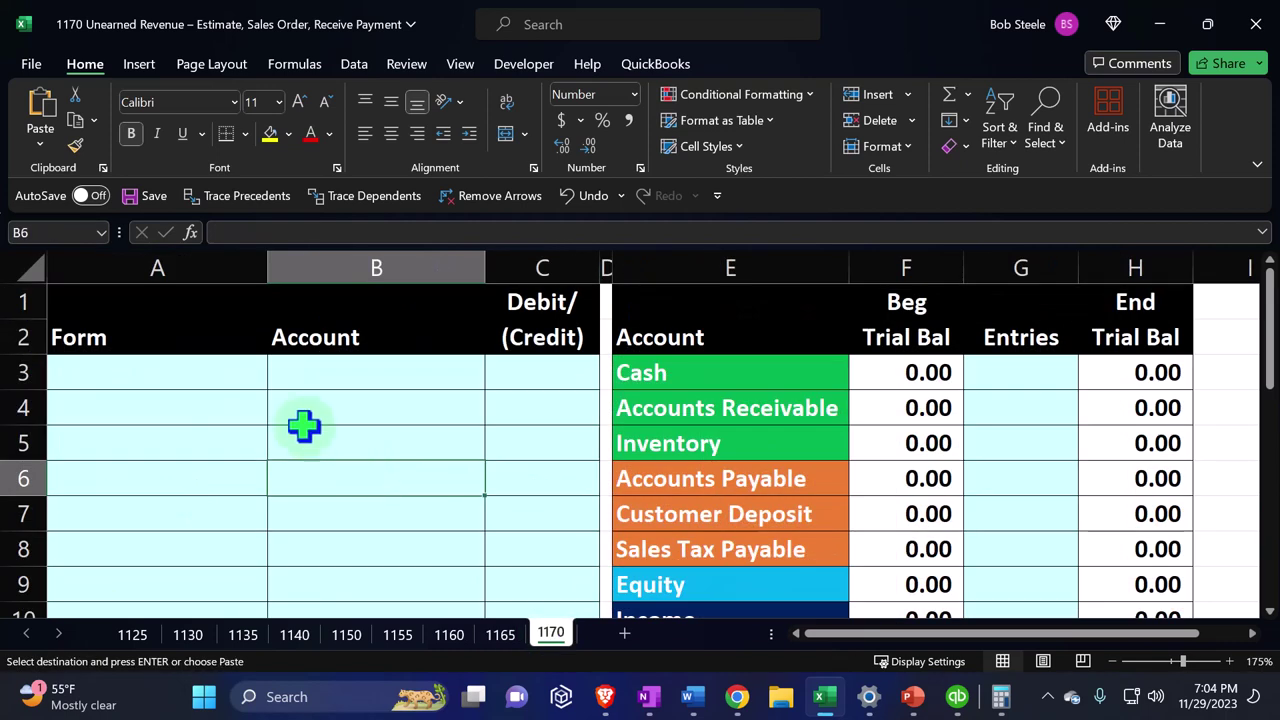
{"action": "left_click", "coordinate": [177, 374]}
{"action": "key", "text": "ctrl+v"}
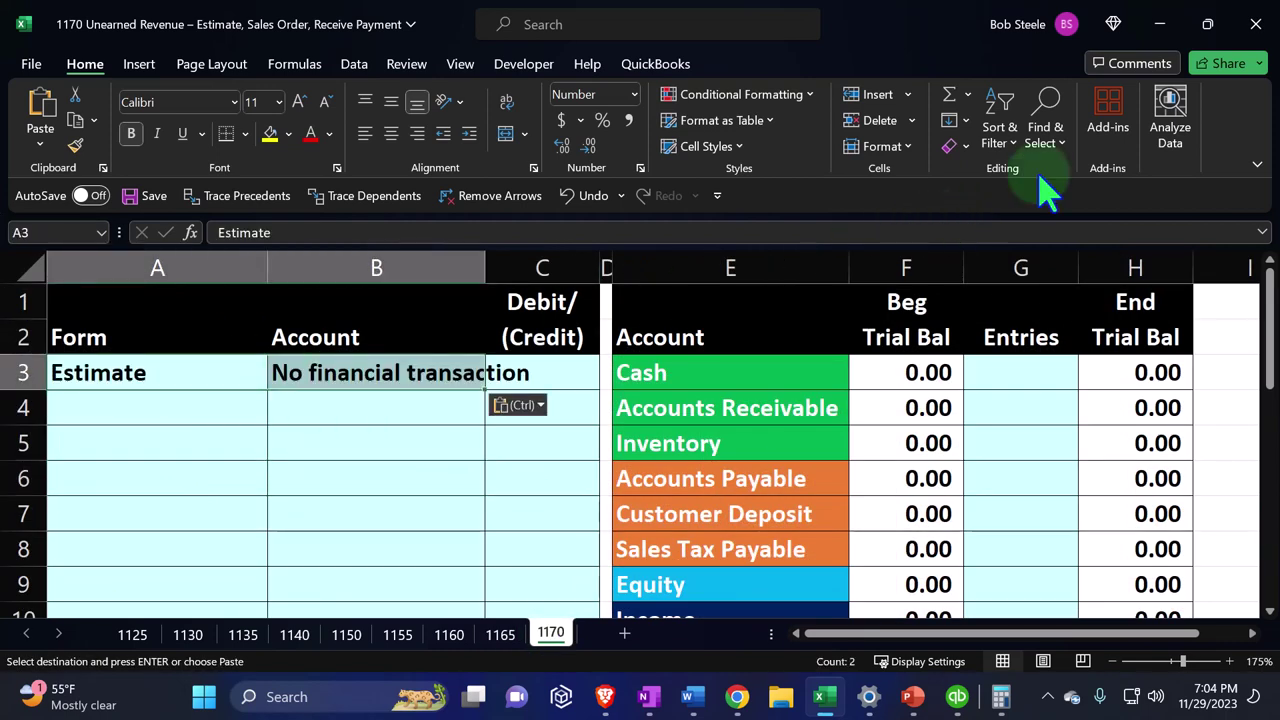
- Show the workbook in full-screen mode and select cell B9 on sheet 1170
{"action": "left_click", "coordinate": [1256, 164]}
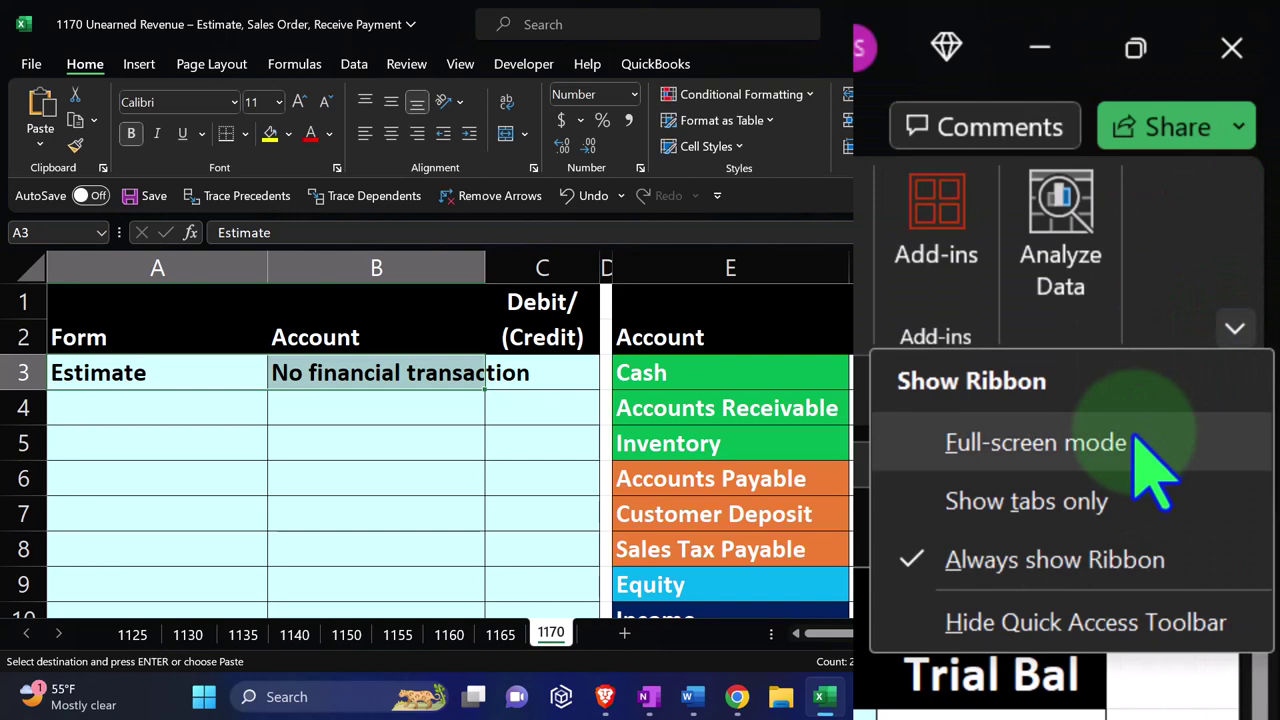
{"action": "left_click", "coordinate": [1157, 440]}
{"action": "left_click", "coordinate": [394, 400]}
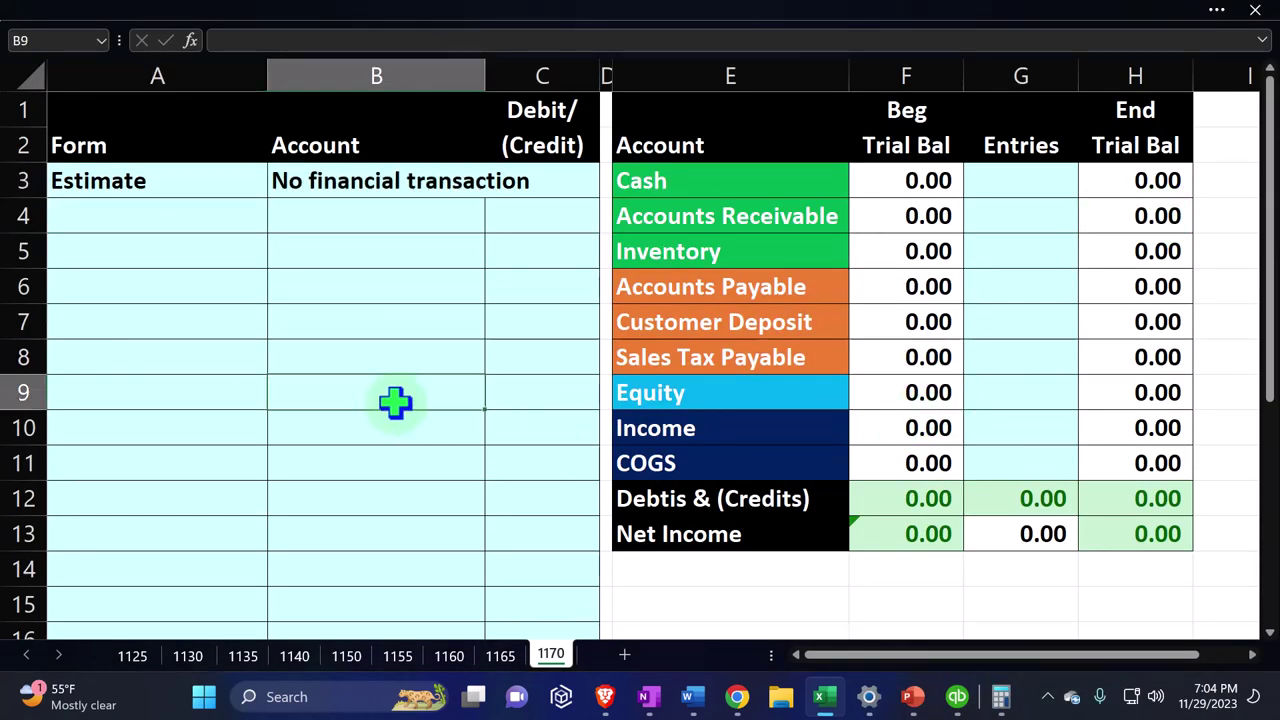
- Return to QuickBooks, then save and close the July 2027 estimate for 5 Unearned Revenue Customer
{"action": "left_click", "coordinate": [829, 698]}
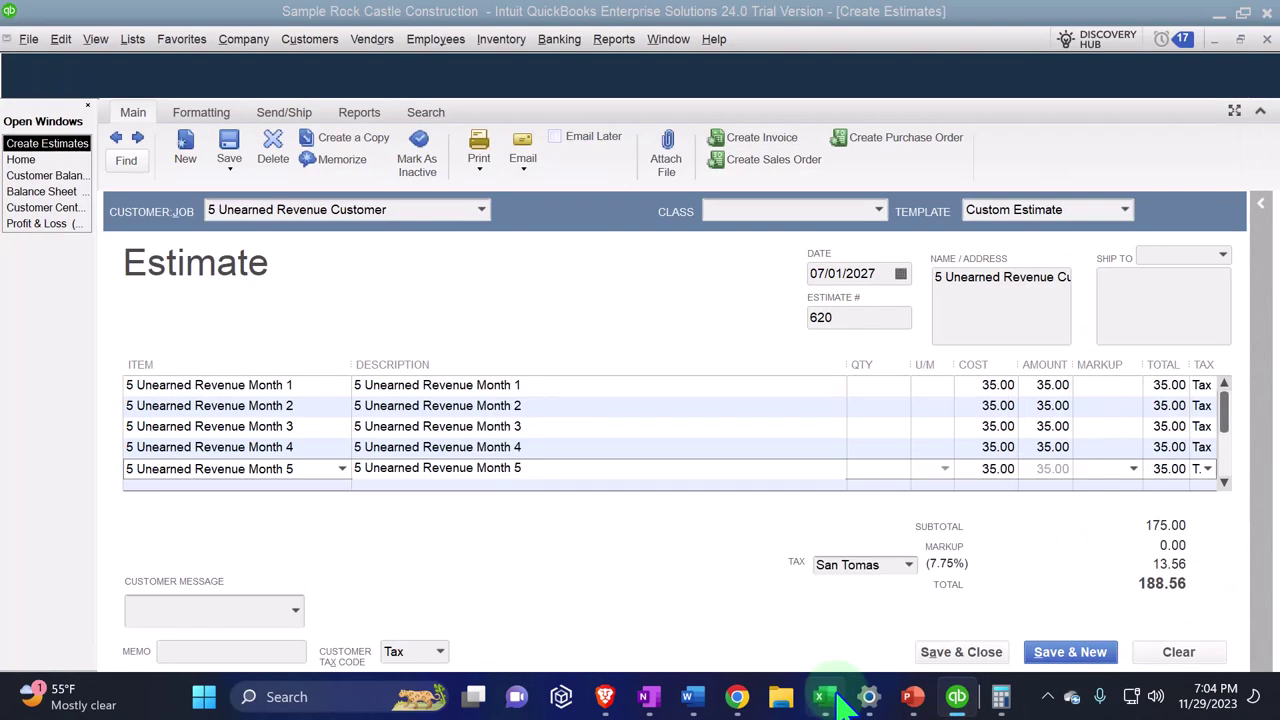
{"action": "left_click", "coordinate": [960, 652]}
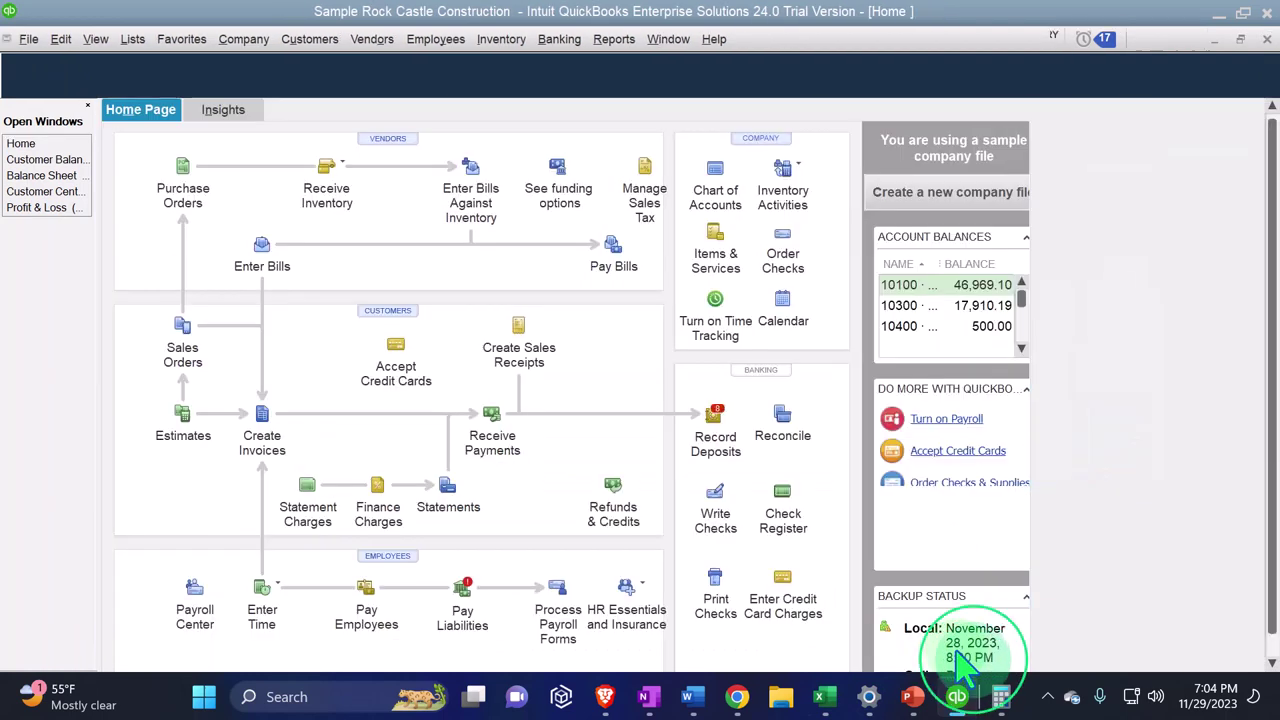
- Review the Customer Balance Detail report and the 5 Unearned Revenue Customer's estimate in the Customer Center, and return to the home page
{"action": "left_click", "coordinate": [50, 159]}
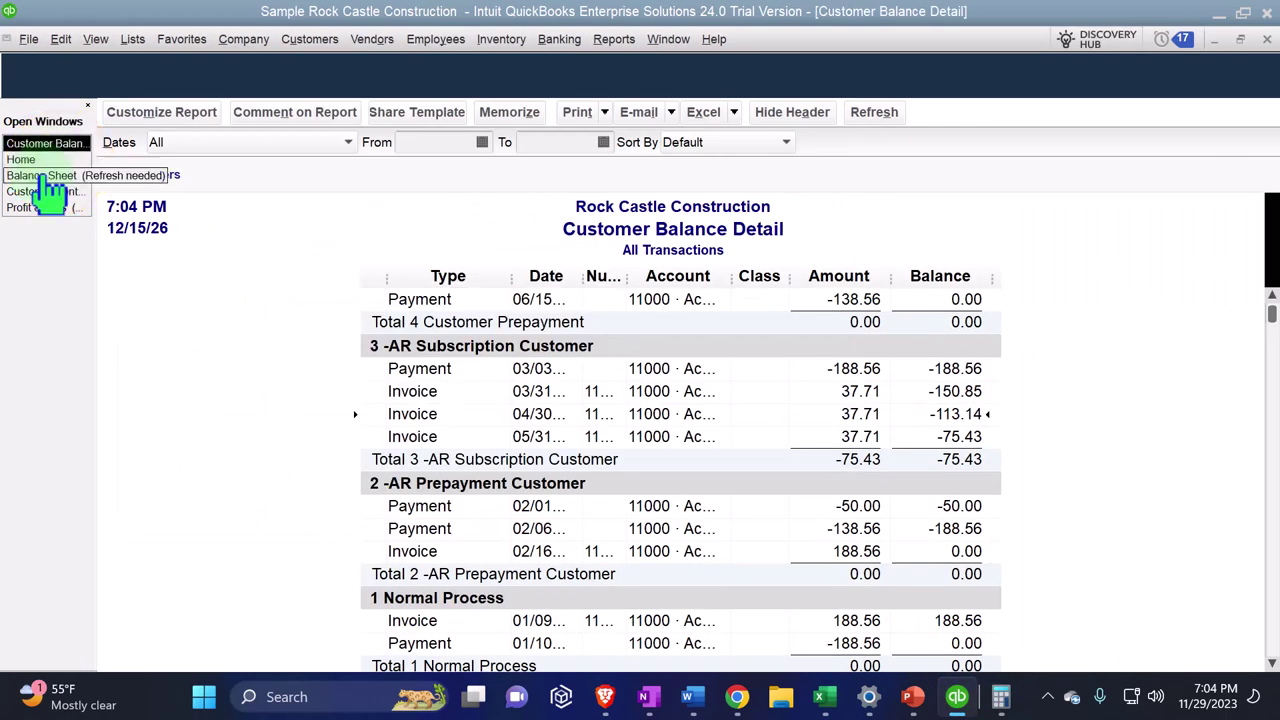
{"action": "left_click", "coordinate": [48, 193]}
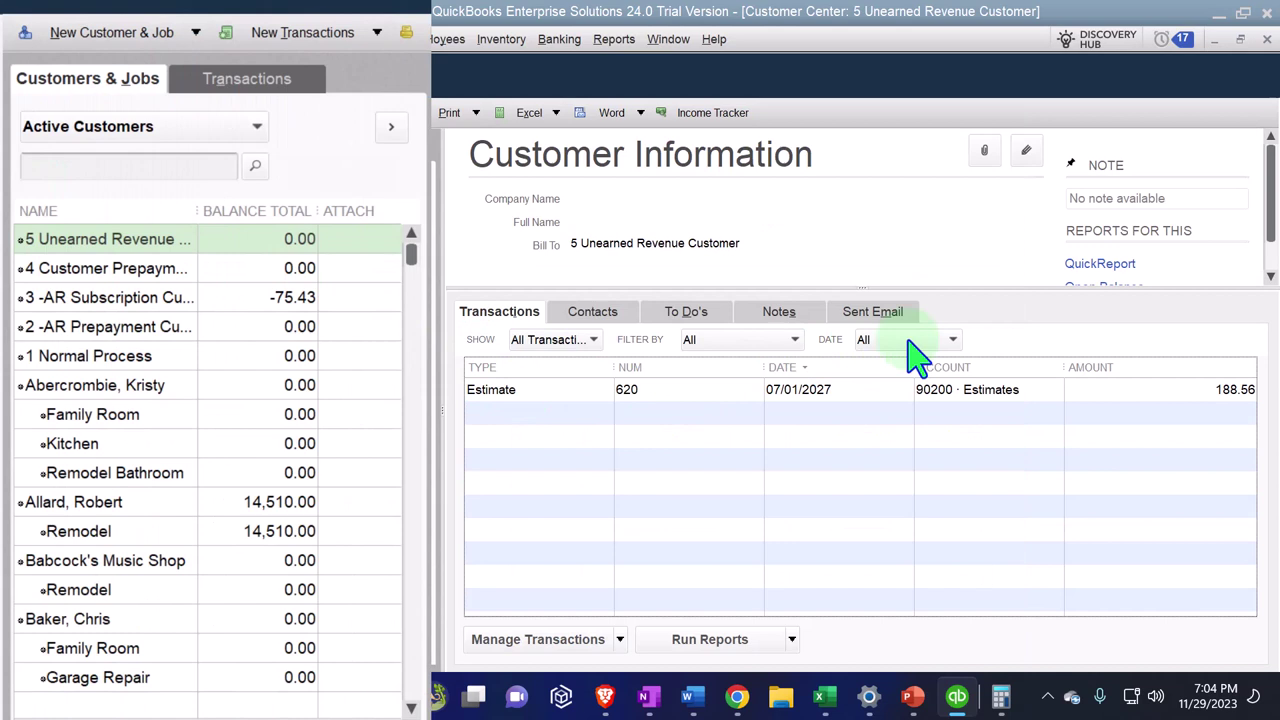
{"action": "left_click", "coordinate": [628, 400]}
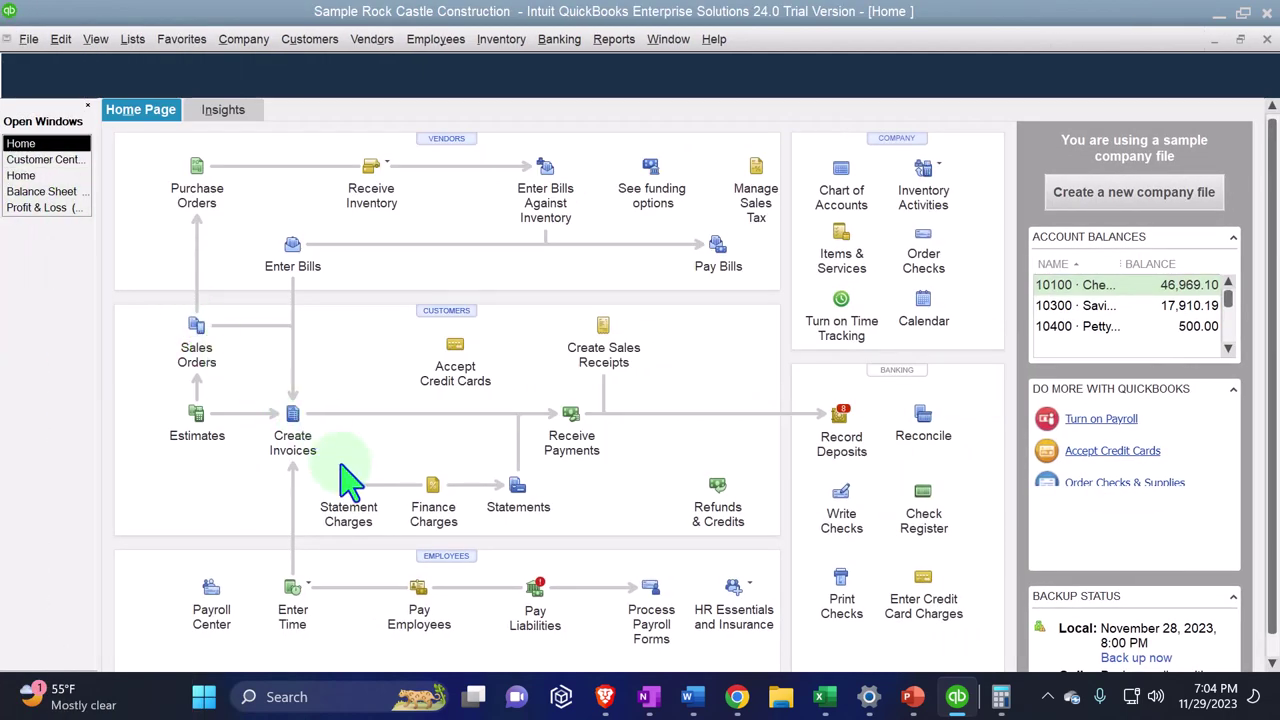
{"action": "left_click", "coordinate": [206, 430]}
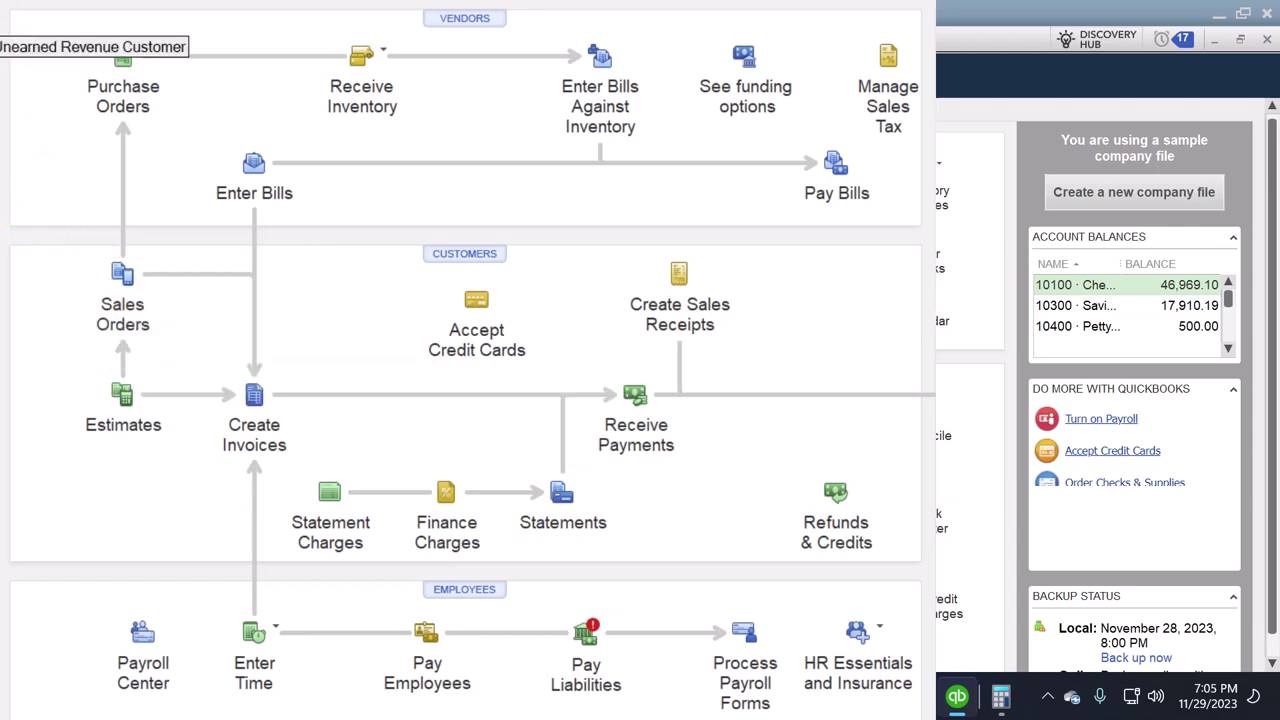
- Open the 5 Unearned Revenue Customer's estimate from the Customer Center and create a sales order from it
{"action": "left_click", "coordinate": [48, 157]}
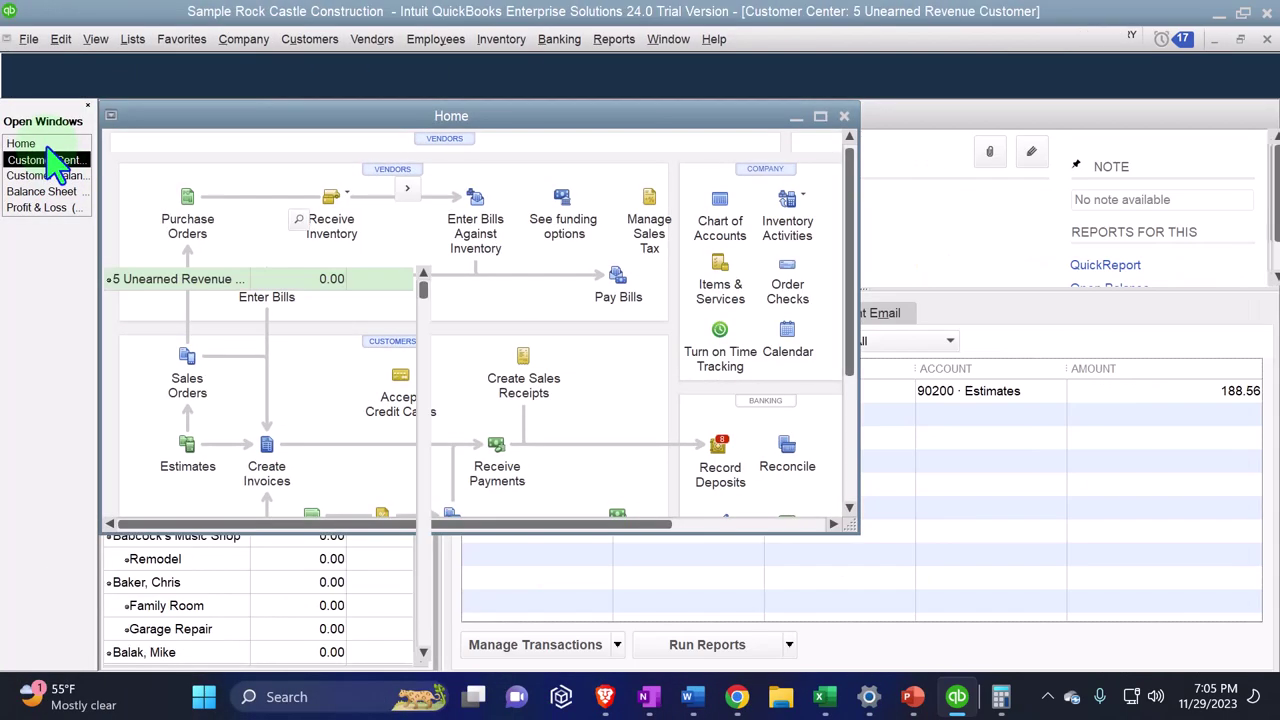
{"action": "double_click", "coordinate": [560, 393]}
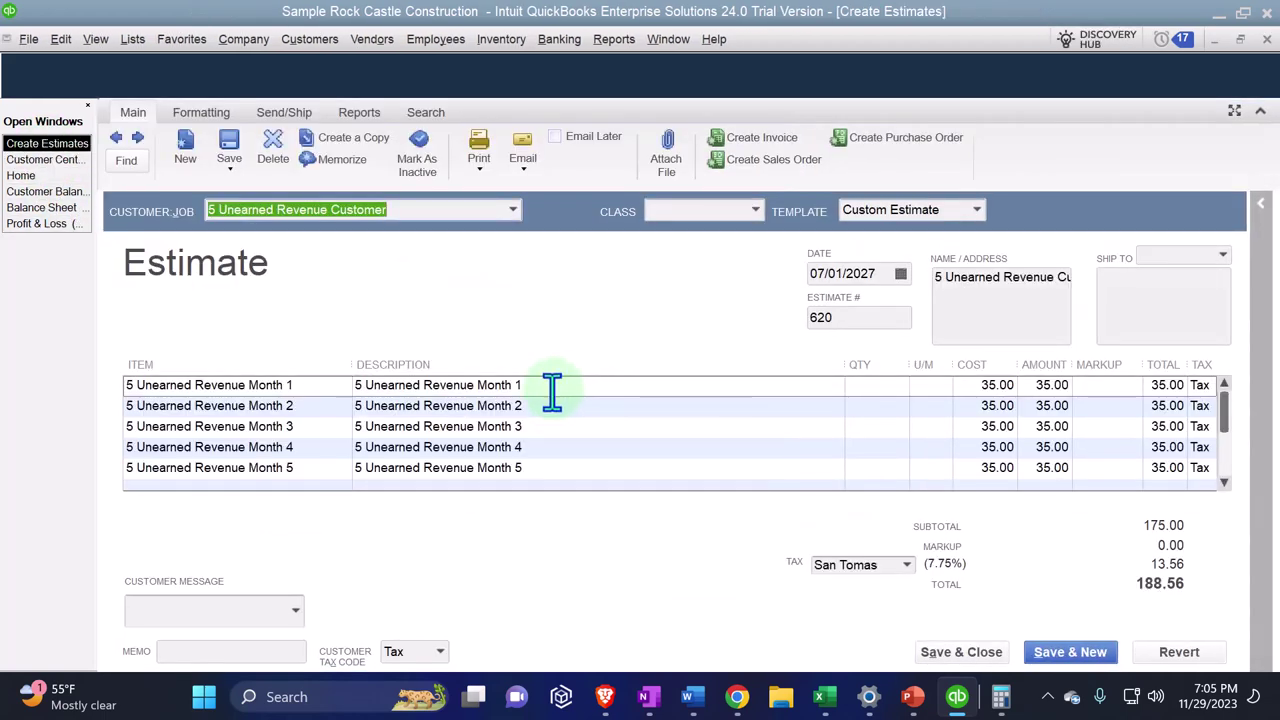
{"action": "left_click", "coordinate": [766, 166]}
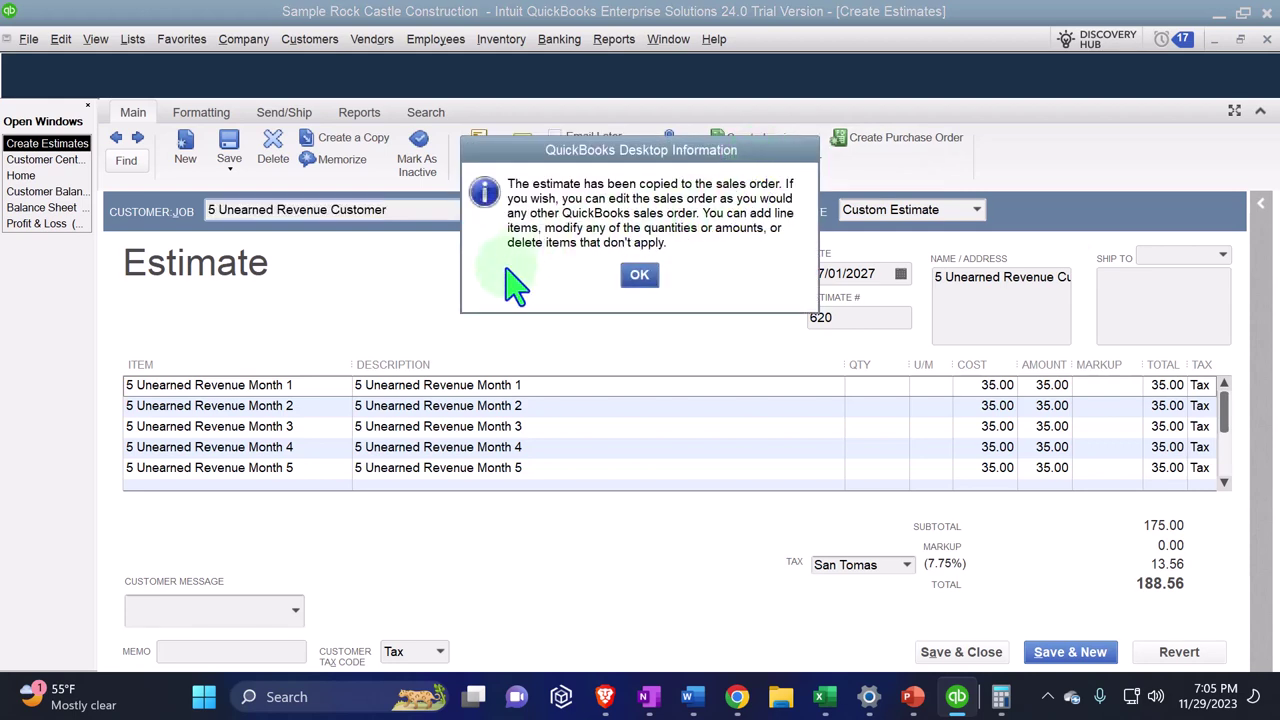
{"action": "left_click", "coordinate": [640, 280]}
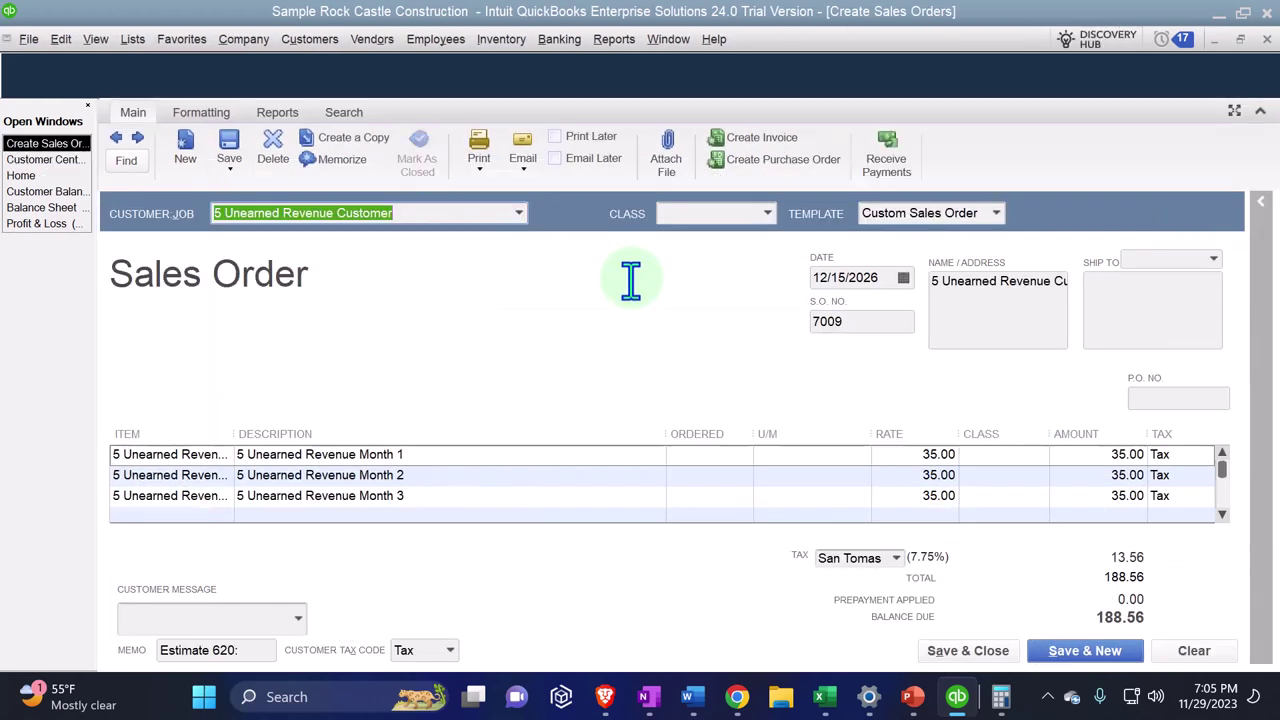
- Set the new sales order's date to 07/02/2027 and move on to its first line item
{"action": "key", "text": "Tab"}
{"action": "key", "text": "Tab"}
{"action": "key", "text": "Tab"}
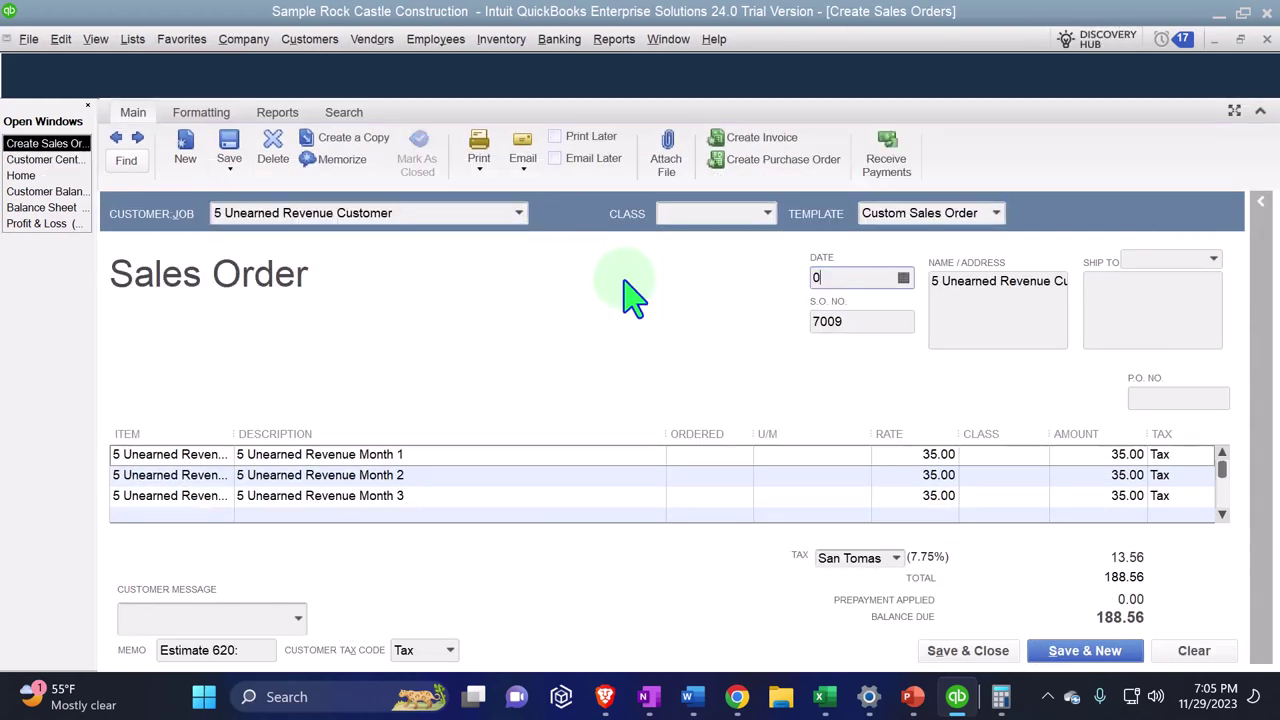
{"action": "type", "text": "07020"}
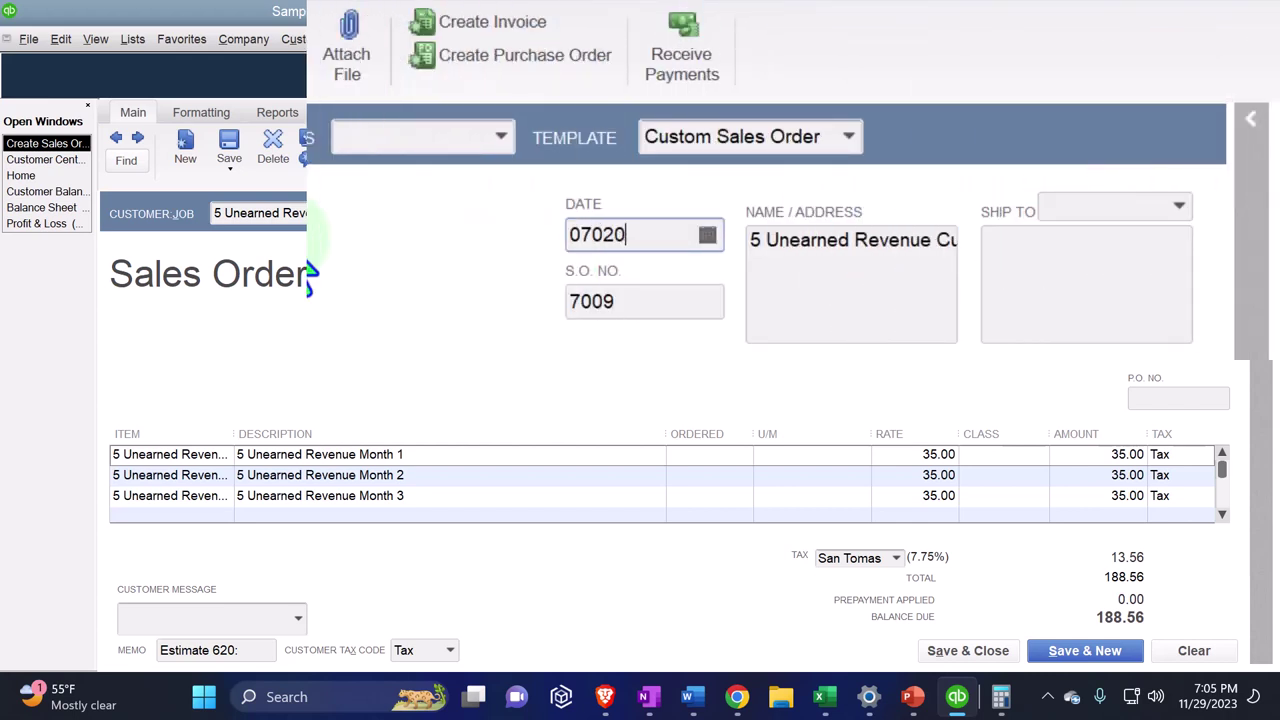
{"action": "key", "text": "Tab"}
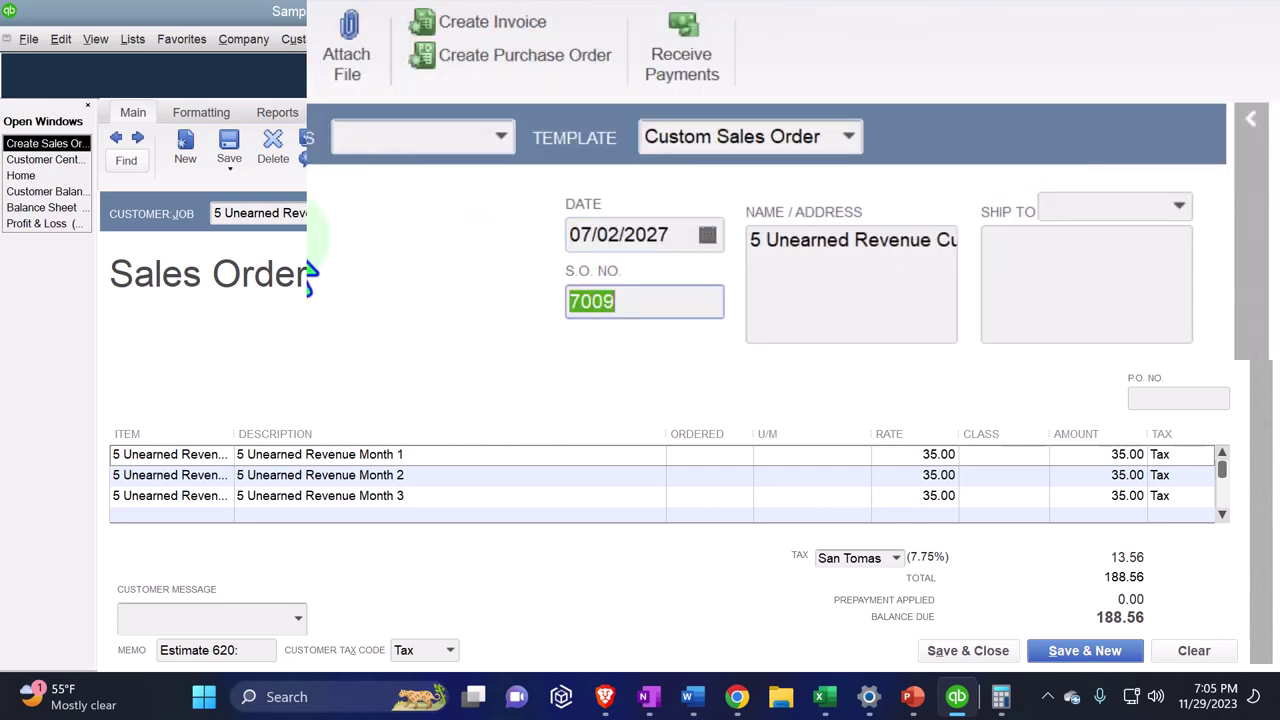
{"action": "key", "text": "Tab"}
{"action": "key", "text": "Tab"}
{"action": "key", "text": "Tab"}
{"action": "key", "text": "Tab"}
{"action": "key", "text": "Tab"}
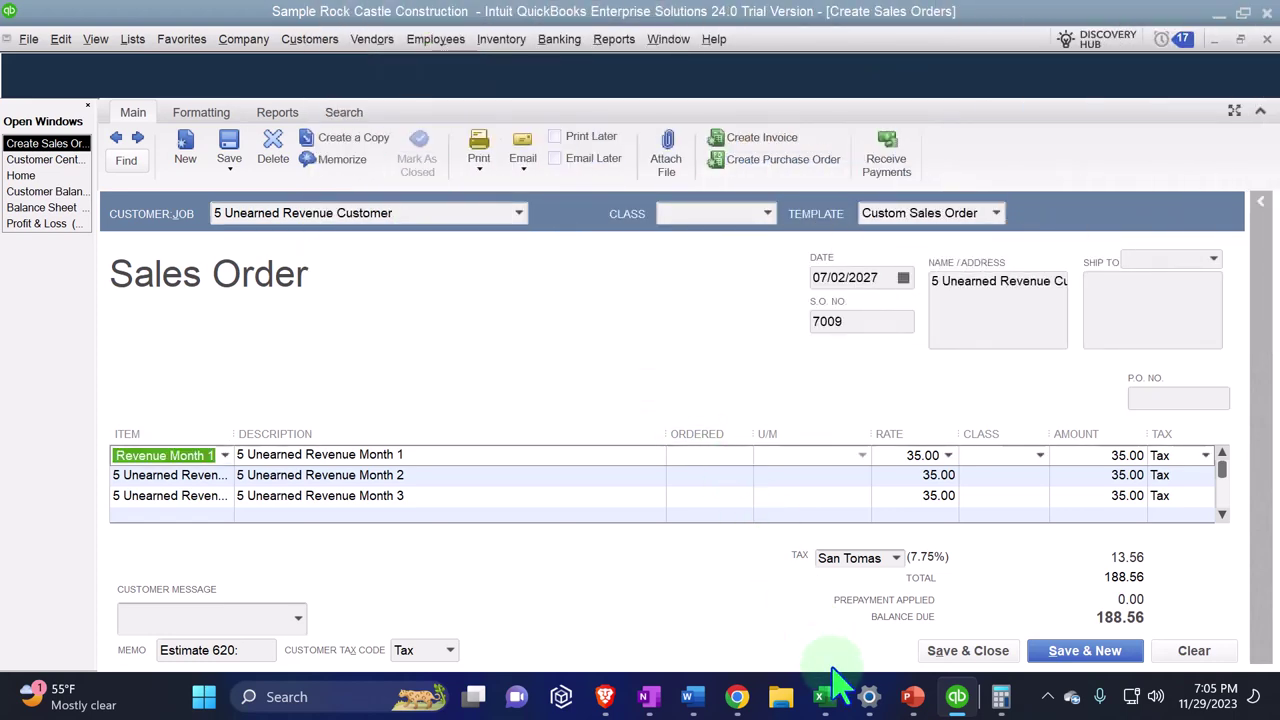
- In the Excel workbook, copy the Sales Order row marked No financial transaction from sheet 1165 into A5 of sheet 1170
{"action": "left_click", "coordinate": [826, 699]}
{"action": "left_click", "coordinate": [499, 655]}
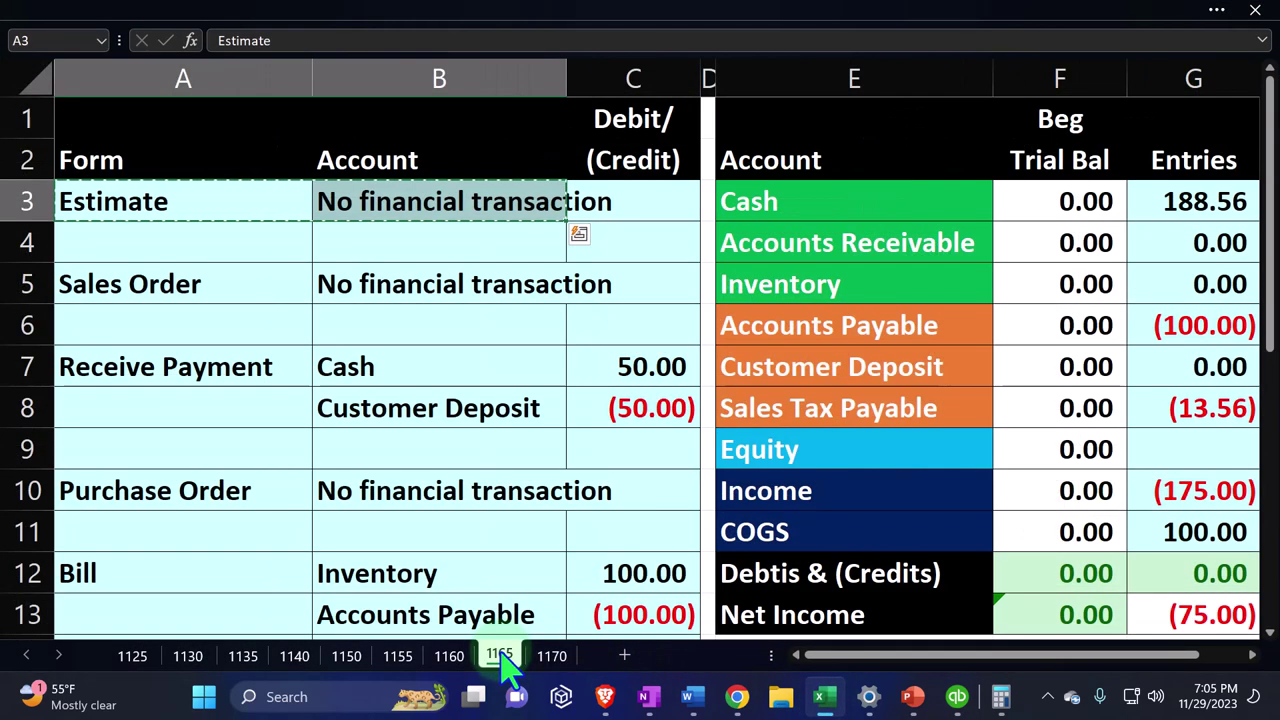
{"action": "left_click", "coordinate": [297, 283]}
{"action": "key", "text": "ctrl+v"}
{"action": "key", "text": "ctrl+c"}
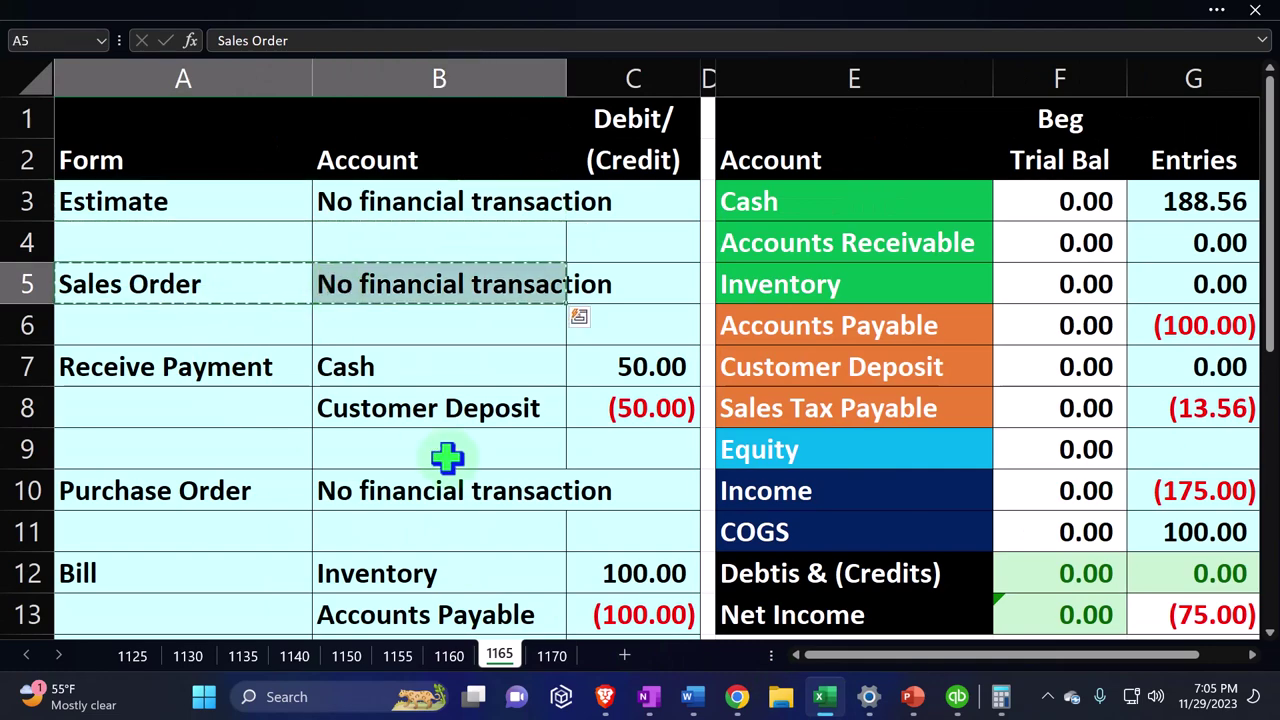
{"action": "left_click", "coordinate": [551, 655]}
{"action": "left_click", "coordinate": [177, 250]}
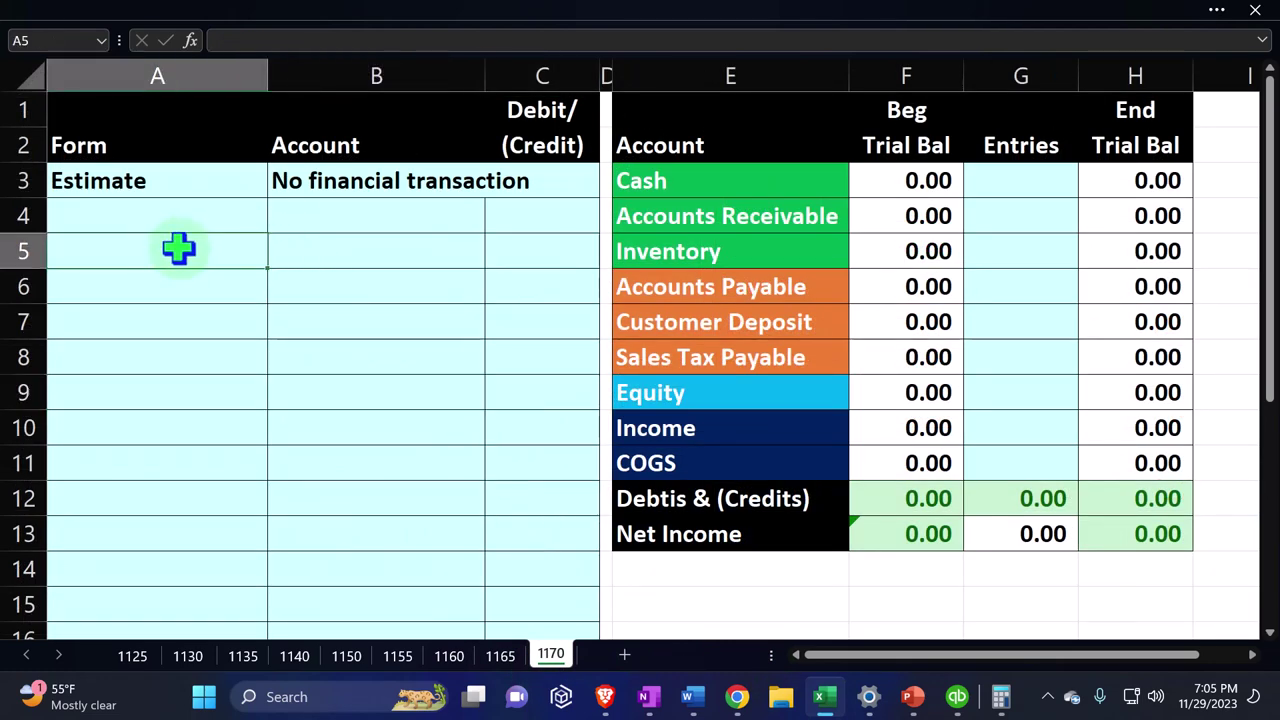
{"action": "key", "text": "ctrl+v"}
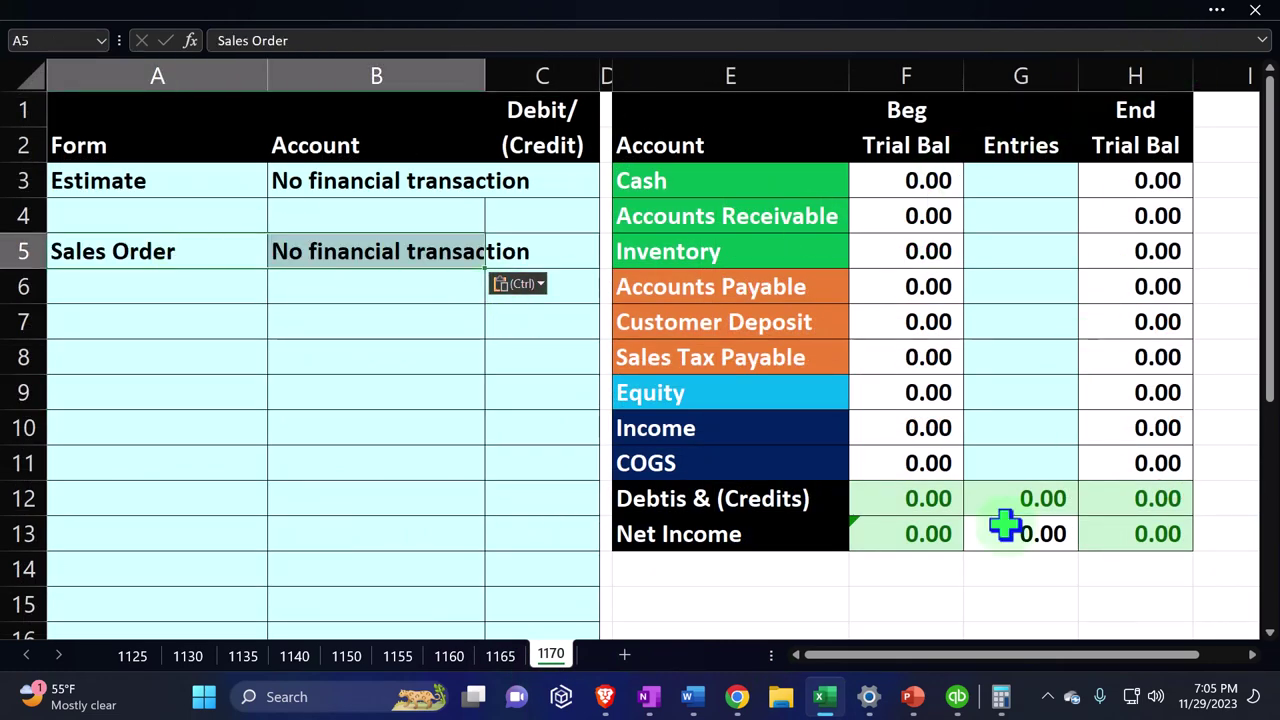
- Return to QuickBooks, then save and close the sales order for 5 Unearned Revenue Customer
{"action": "left_click", "coordinate": [826, 698]}
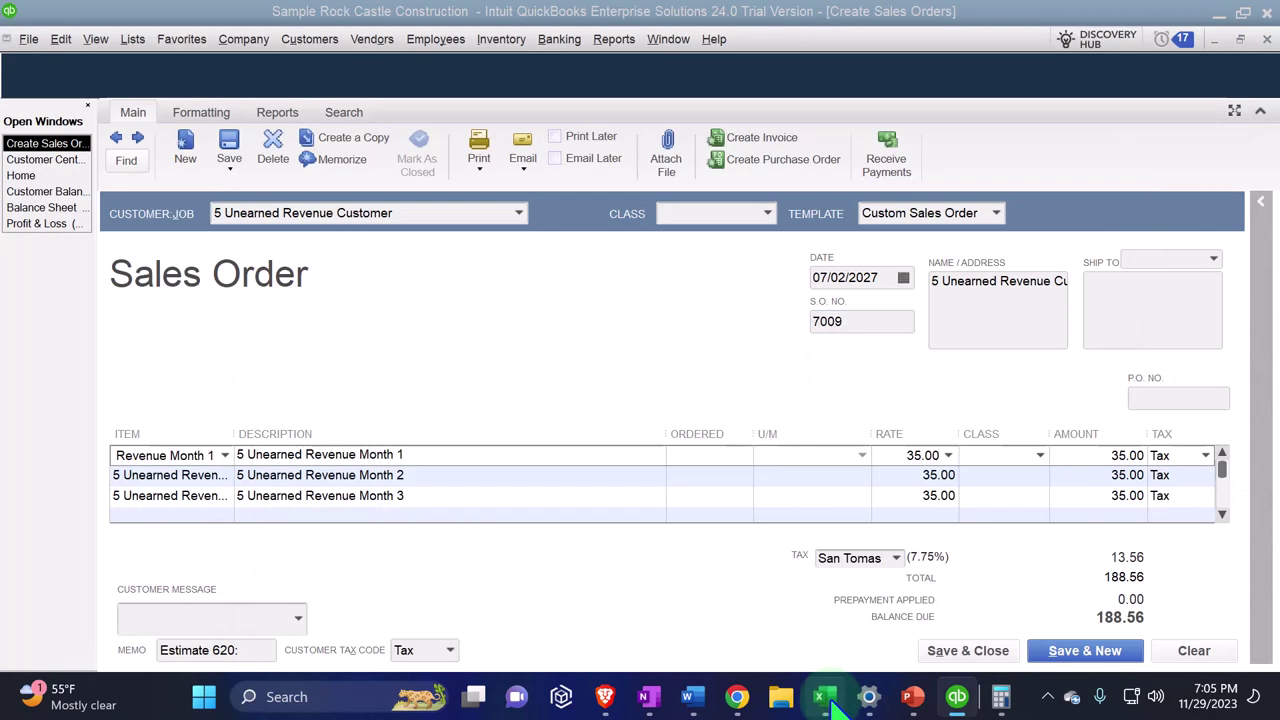
{"action": "left_click_drag", "start_coordinate": [838, 708], "coordinate": [880, 708]}
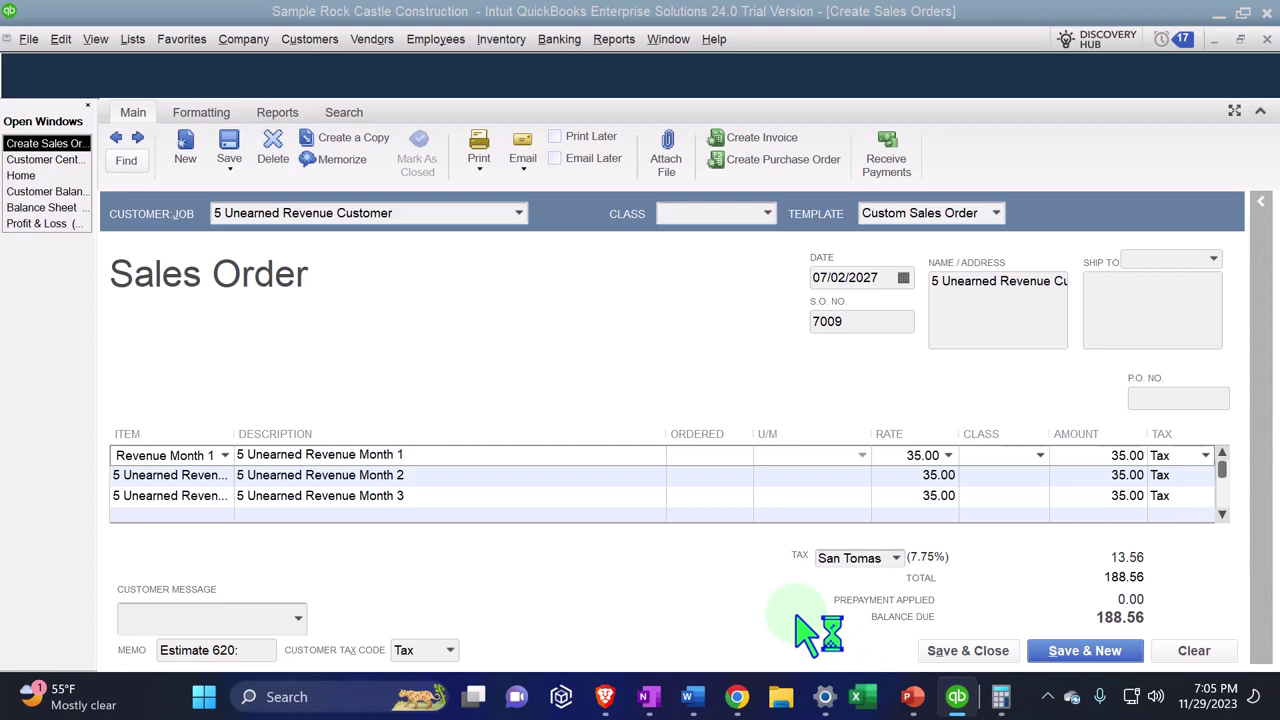
{"action": "left_click", "coordinate": [966, 650]}
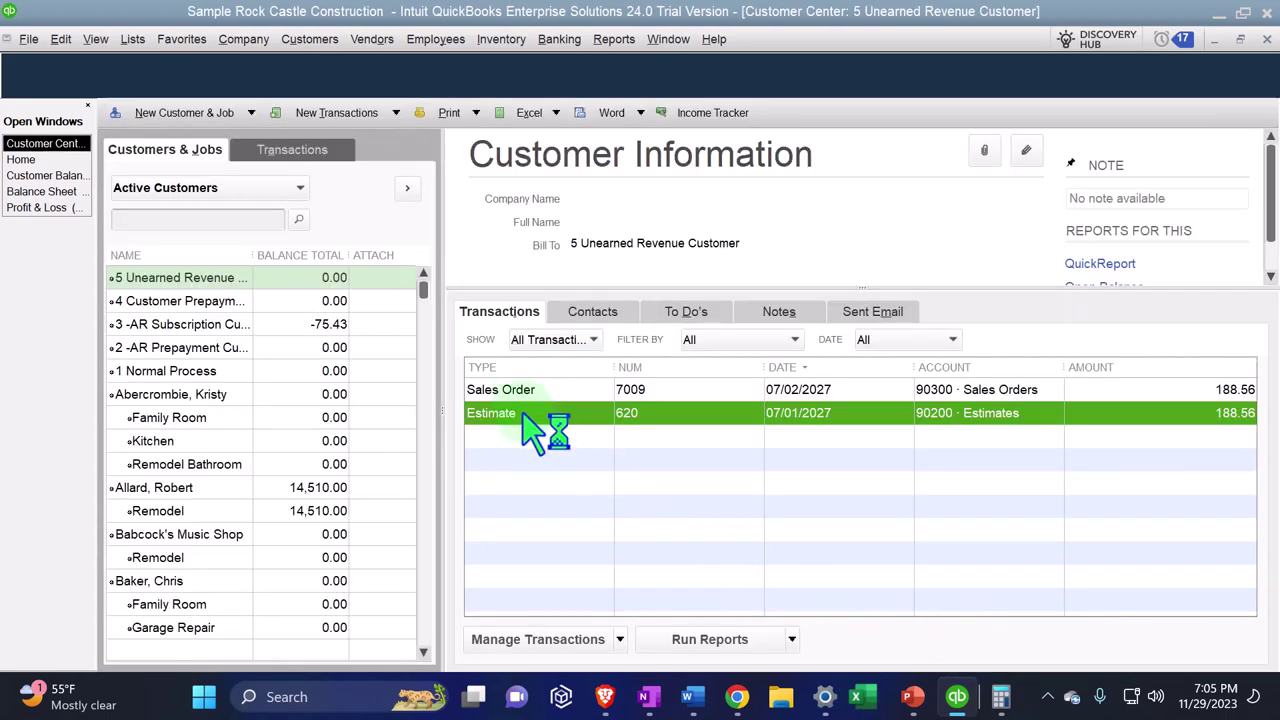
- From the home page, open the prepayment settings in the company-level Payments preferences
{"action": "left_click", "coordinate": [22, 160]}
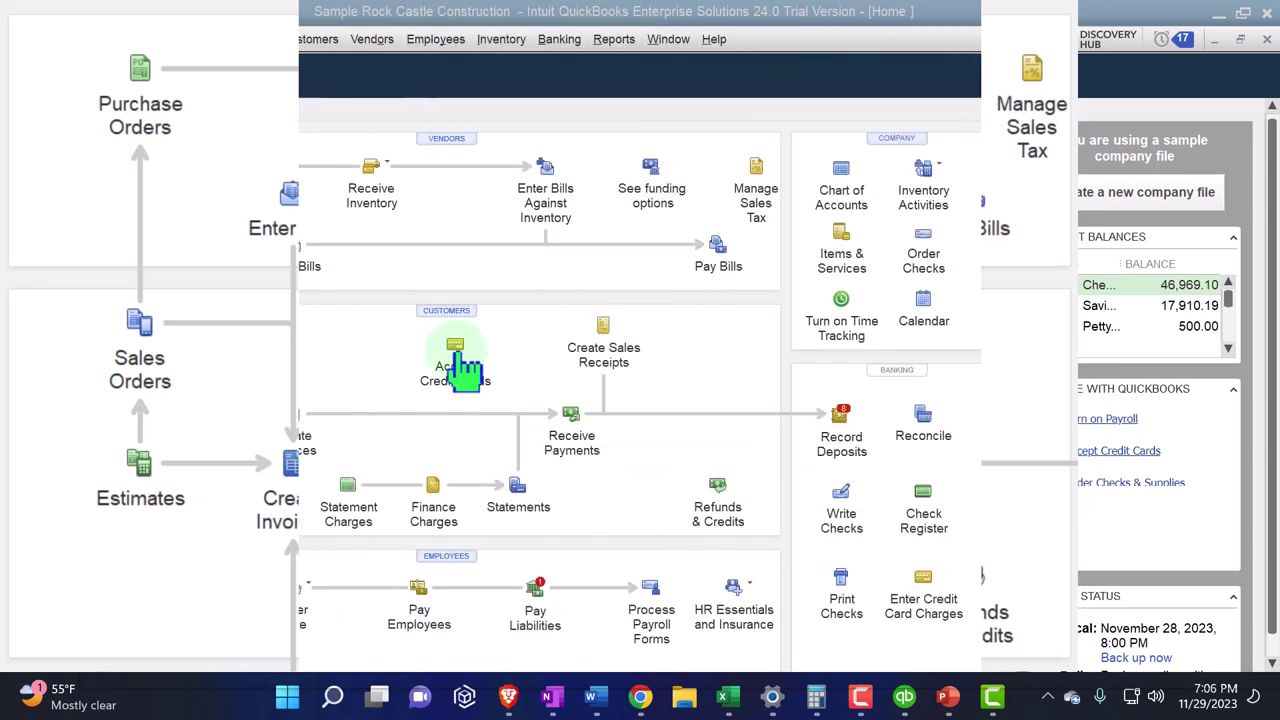
{"action": "left_click", "coordinate": [64, 42]}
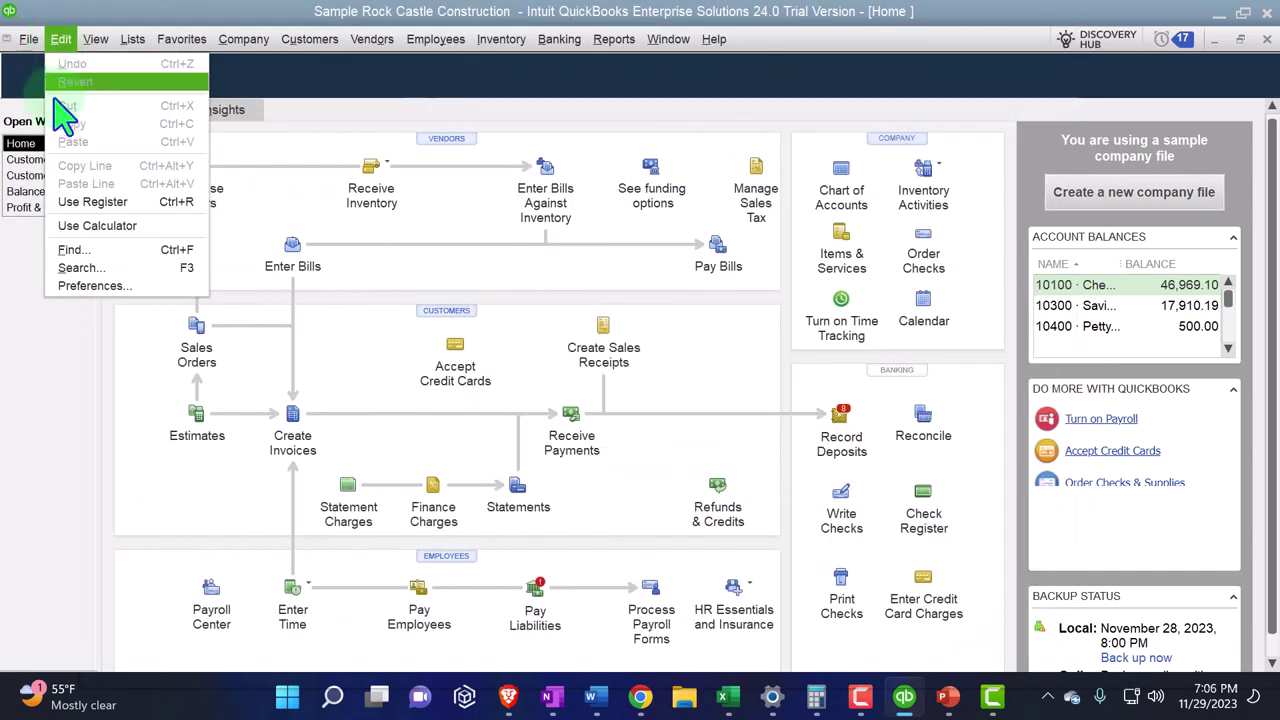
{"action": "left_click", "coordinate": [66, 286]}
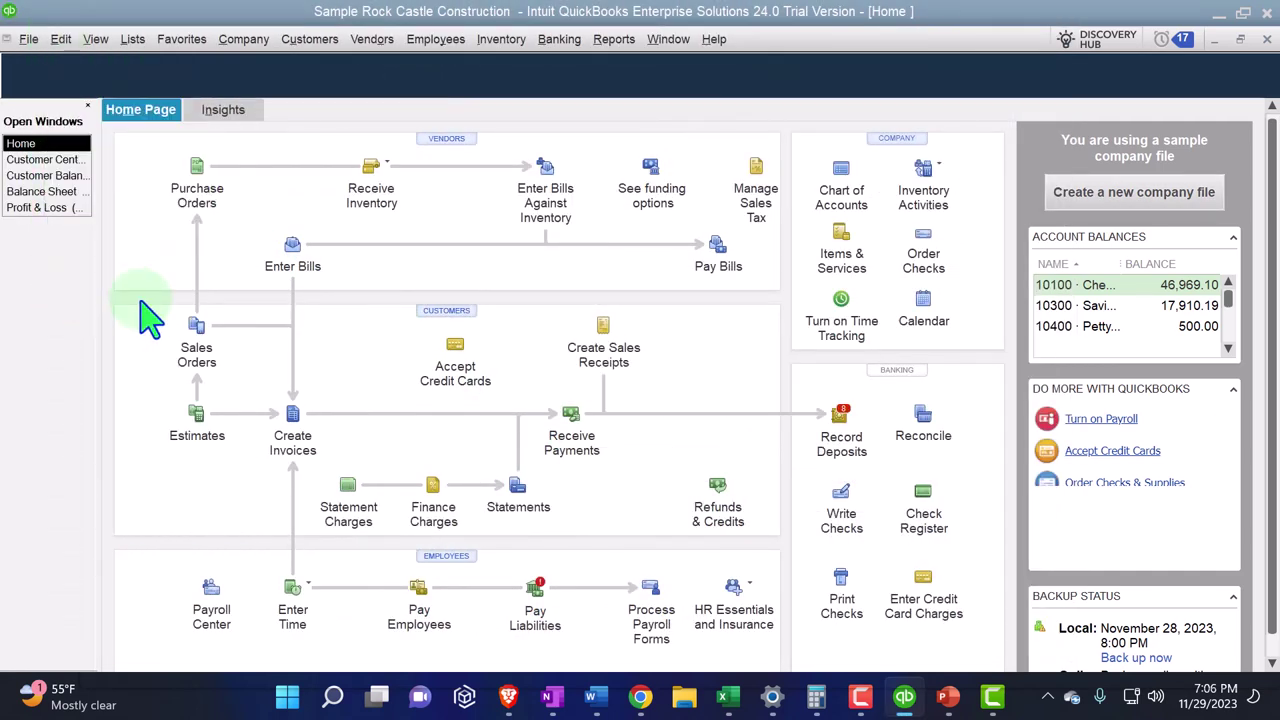
{"action": "left_click", "coordinate": [61, 40]}
{"action": "left_click", "coordinate": [95, 286]}
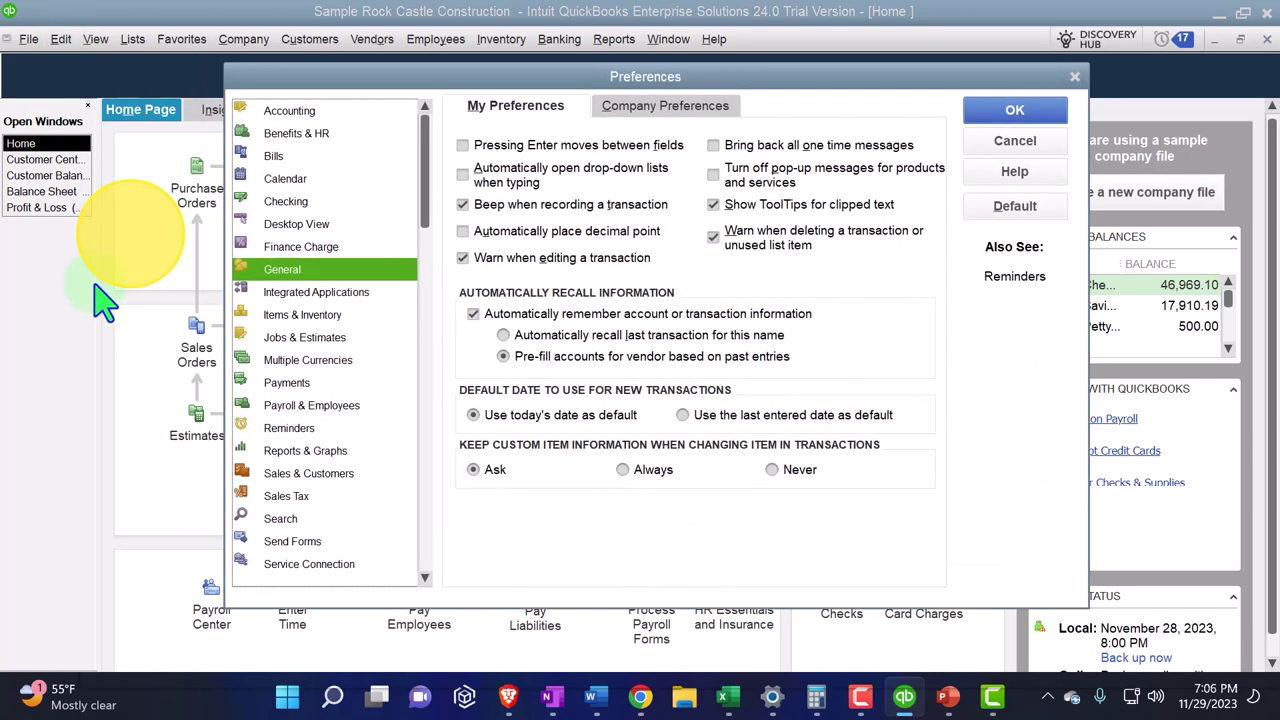
{"action": "left_click", "coordinate": [287, 383]}
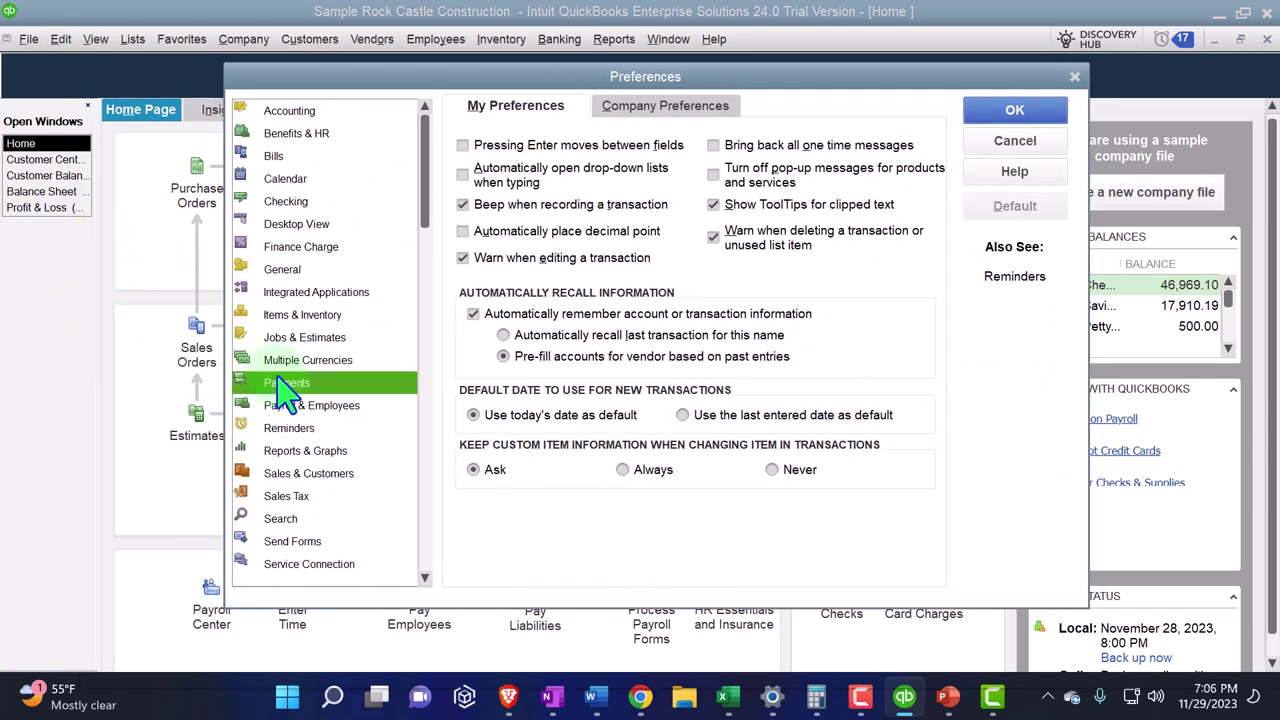
{"action": "left_click", "coordinate": [665, 88]}
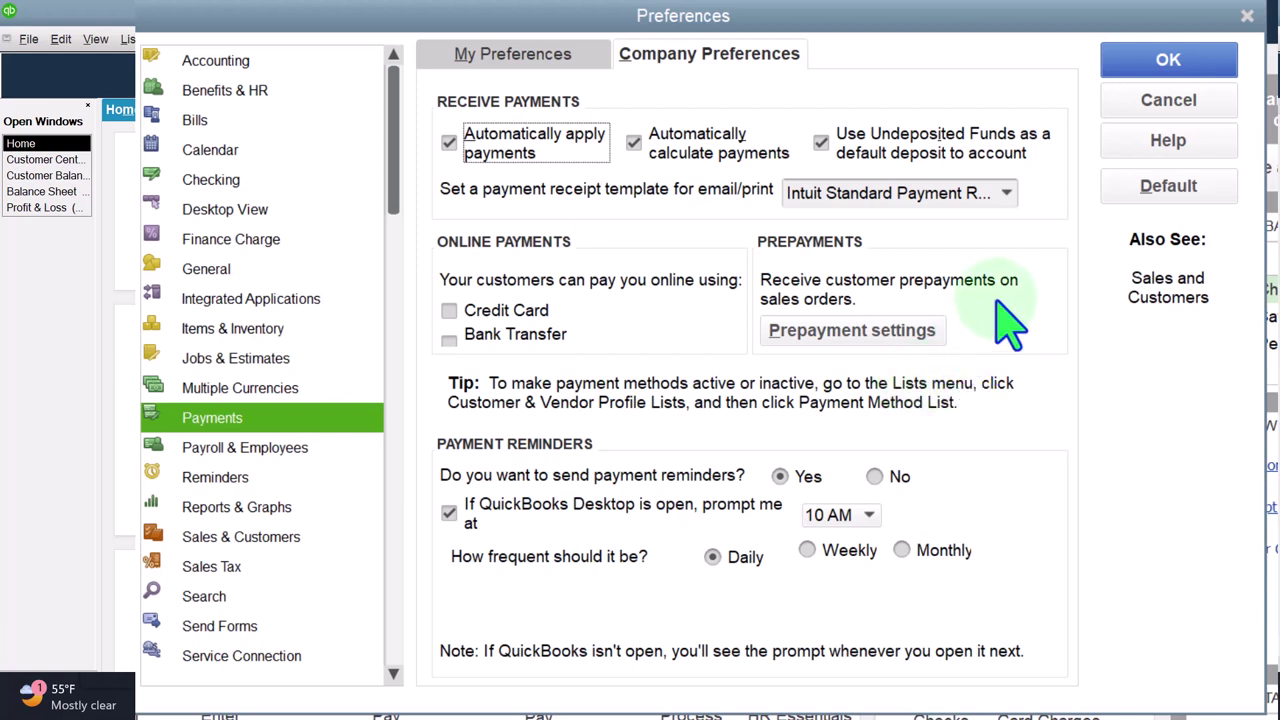
{"action": "left_click", "coordinate": [897, 333]}
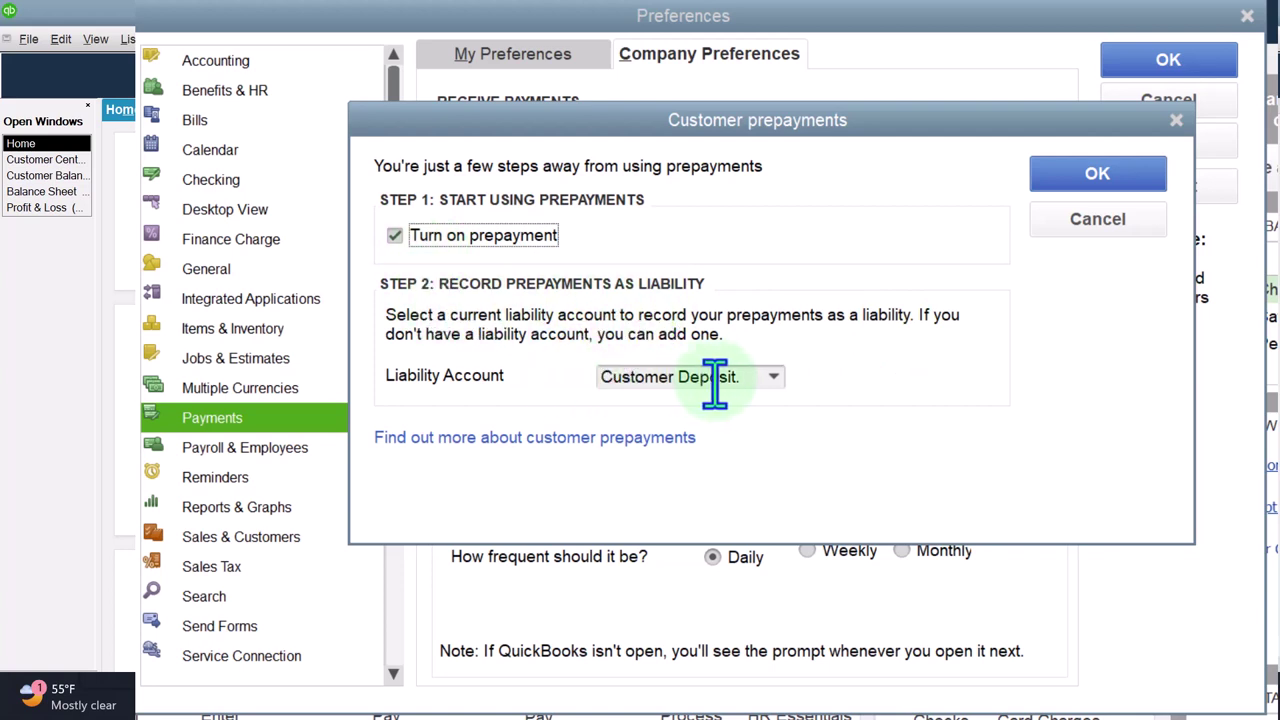
- Add an Other Current Liability account named Unearned Revenue as the prepayment liability account and save the preferences
{"action": "left_click", "coordinate": [774, 378]}
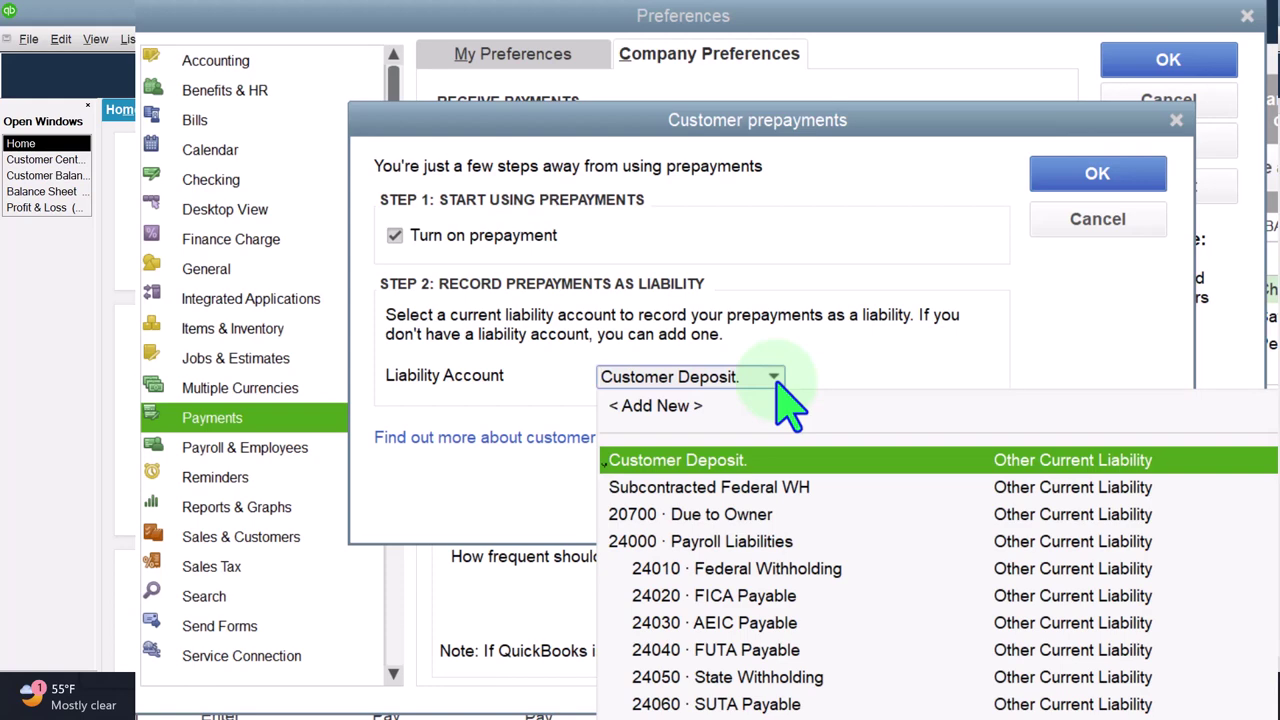
{"action": "left_click", "coordinate": [660, 406]}
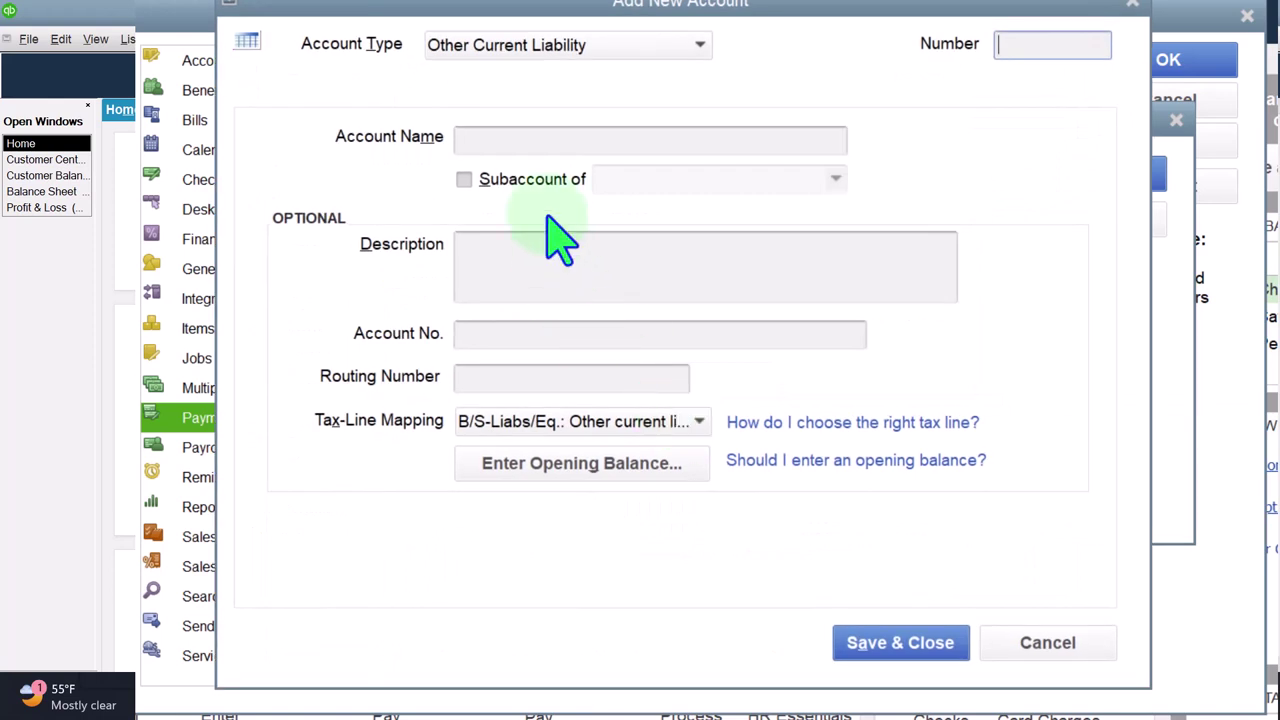
{"action": "left_click", "coordinate": [509, 141]}
{"action": "type", "text": "Unear"}
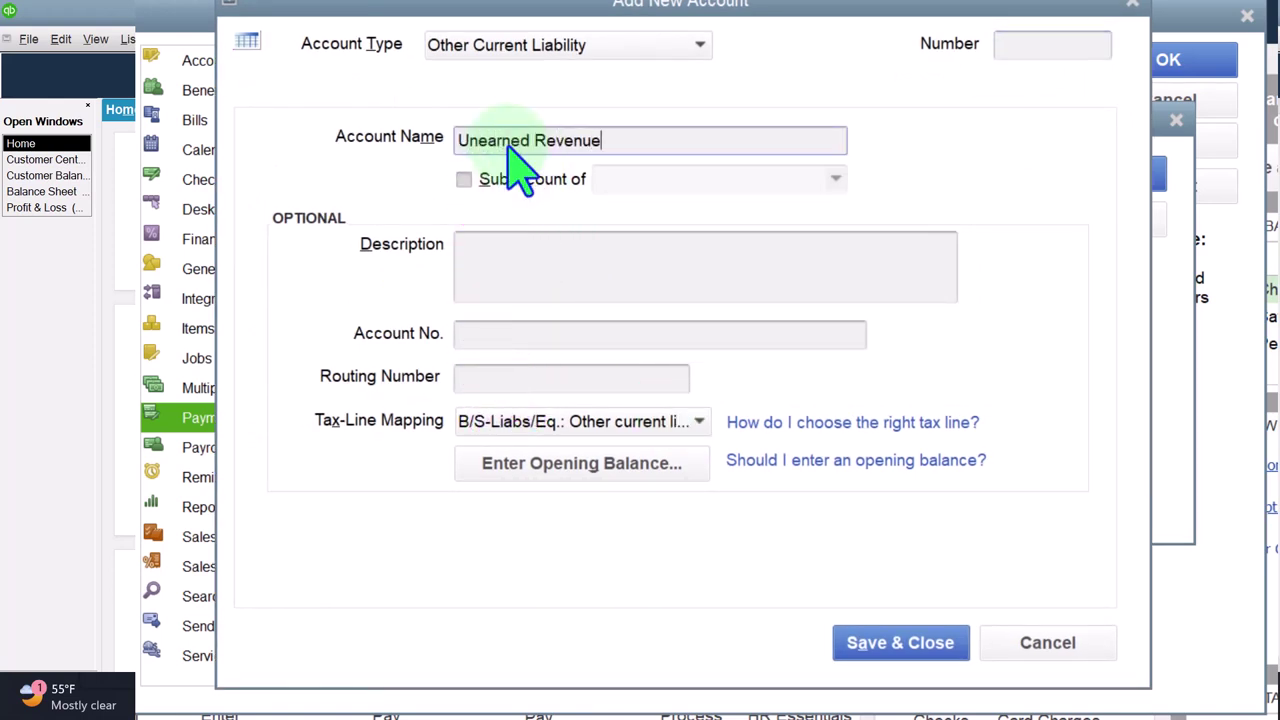
{"action": "type", "text": "ned Revenue"}
{"action": "key", "text": "Tab"}
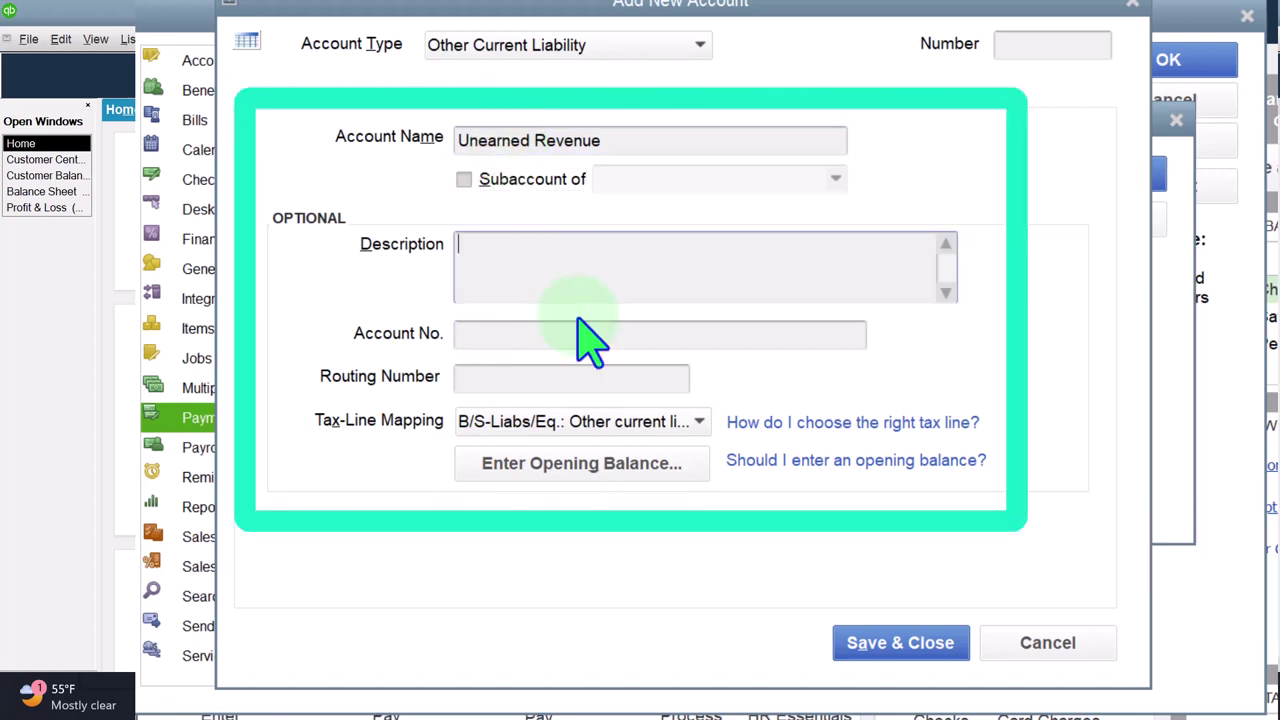
{"action": "left_click", "coordinate": [895, 642]}
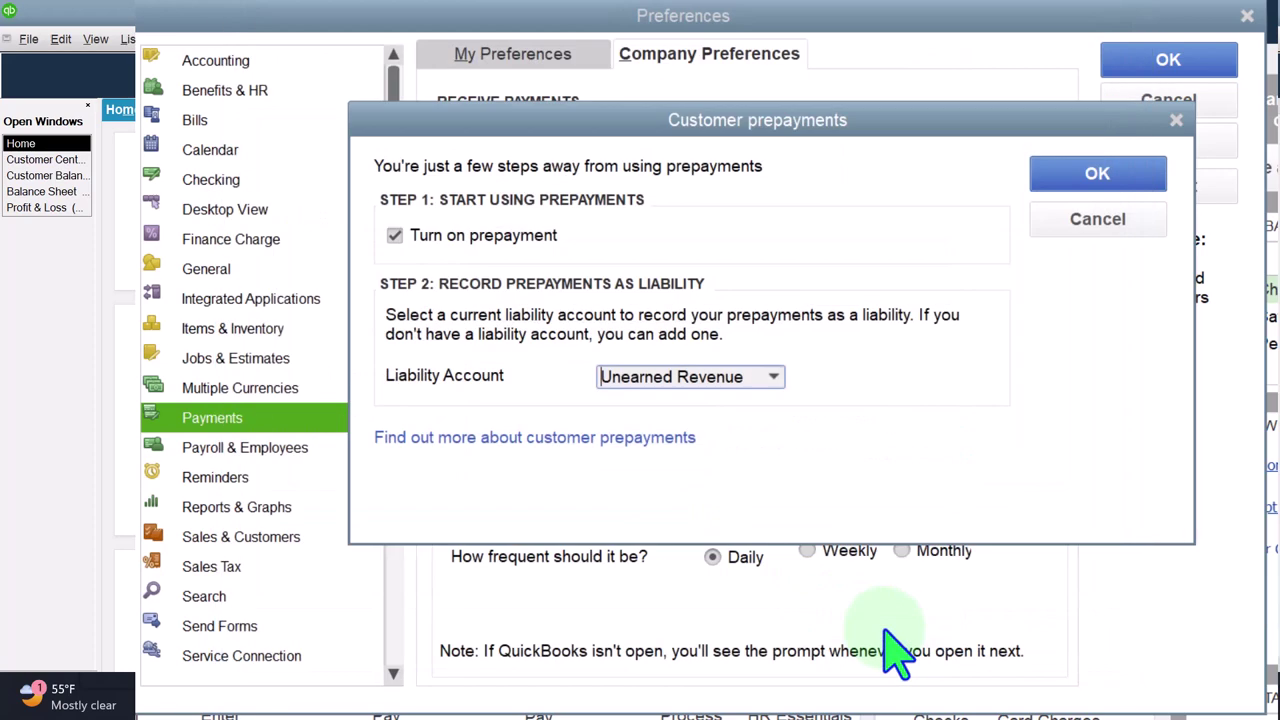
{"action": "left_click", "coordinate": [1096, 175]}
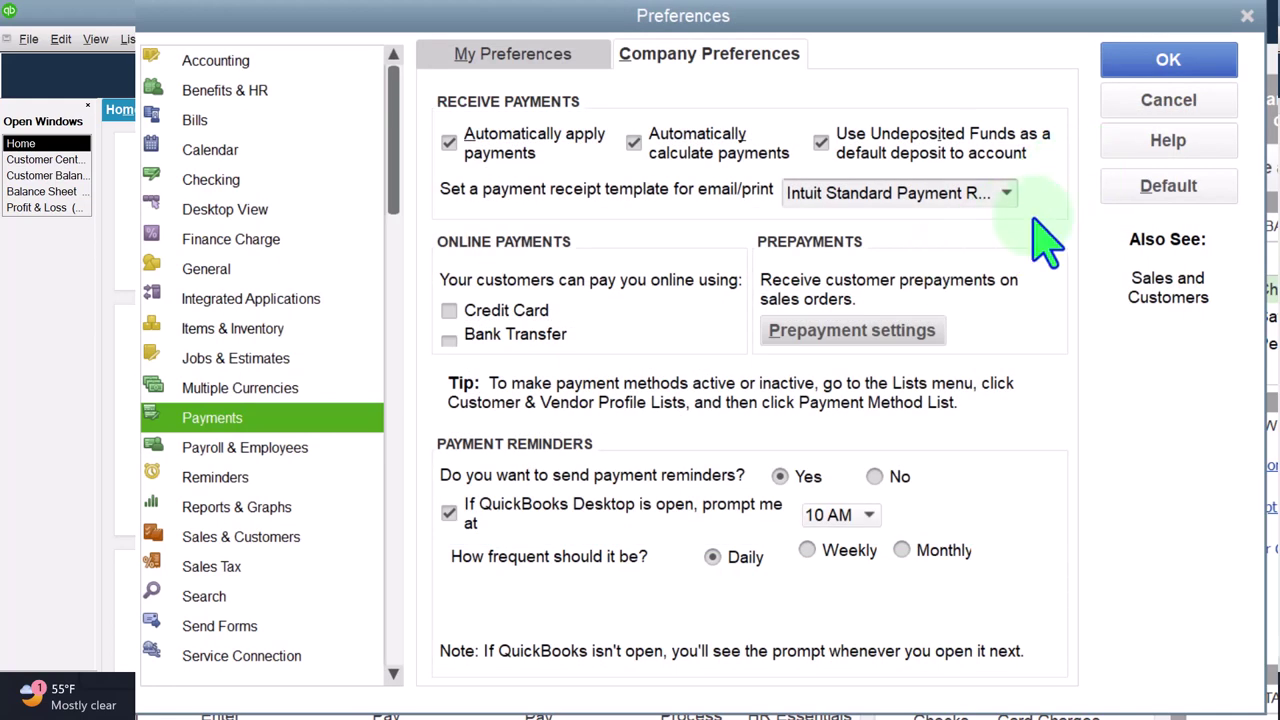
{"action": "left_click", "coordinate": [1187, 57]}
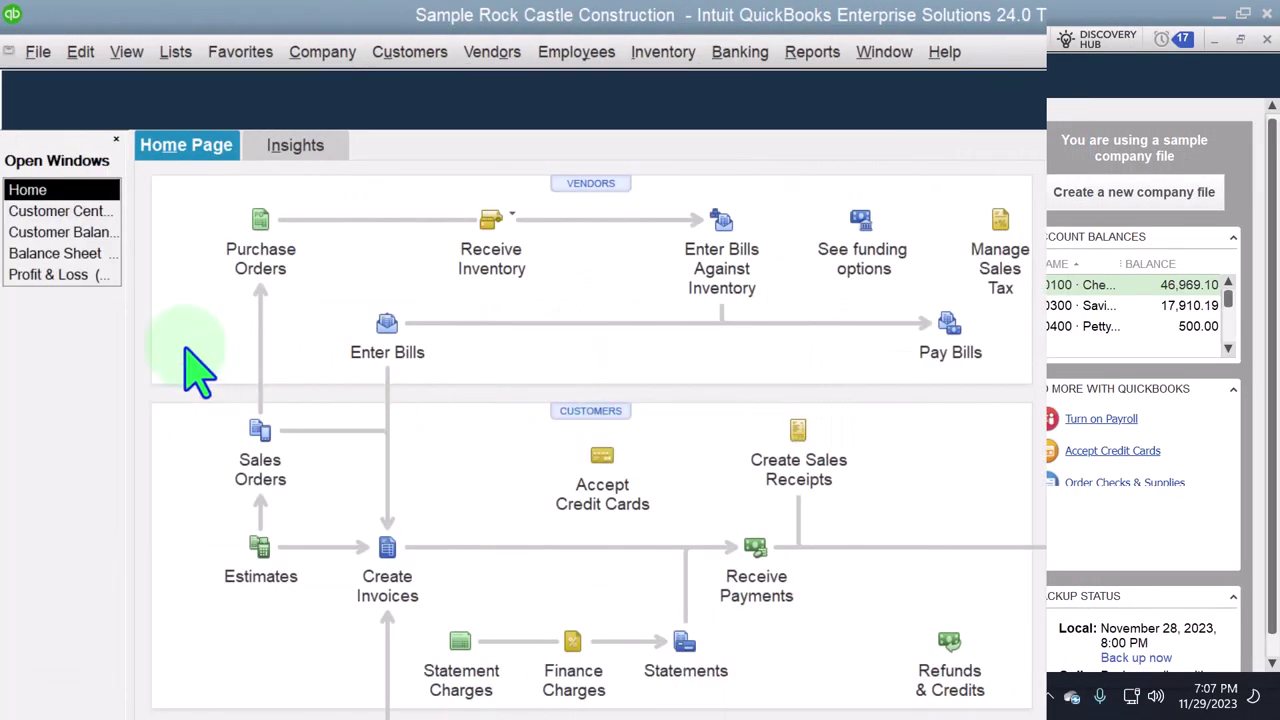
- Reopen the customer's 07/02/2027 sales order from the Customer Center and start a prepayment for it, accepting the prepayment notice
{"action": "left_click", "coordinate": [66, 213]}
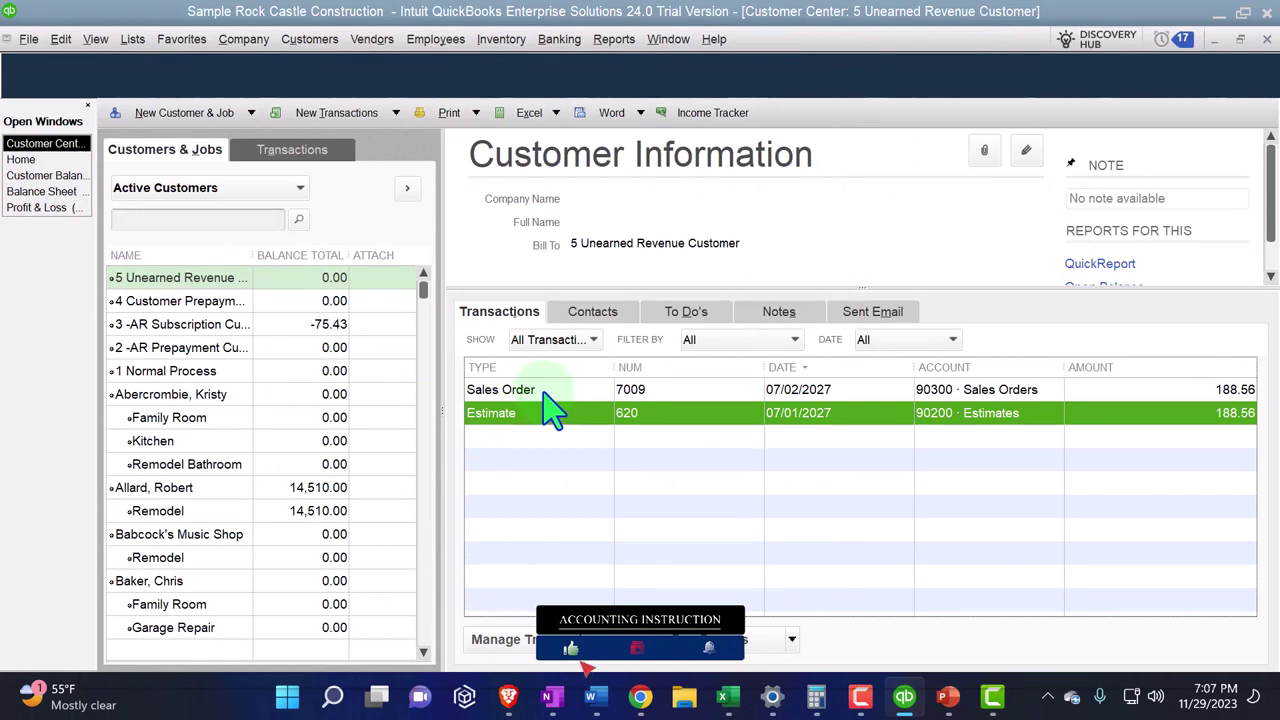
{"action": "double_click", "coordinate": [543, 391]}
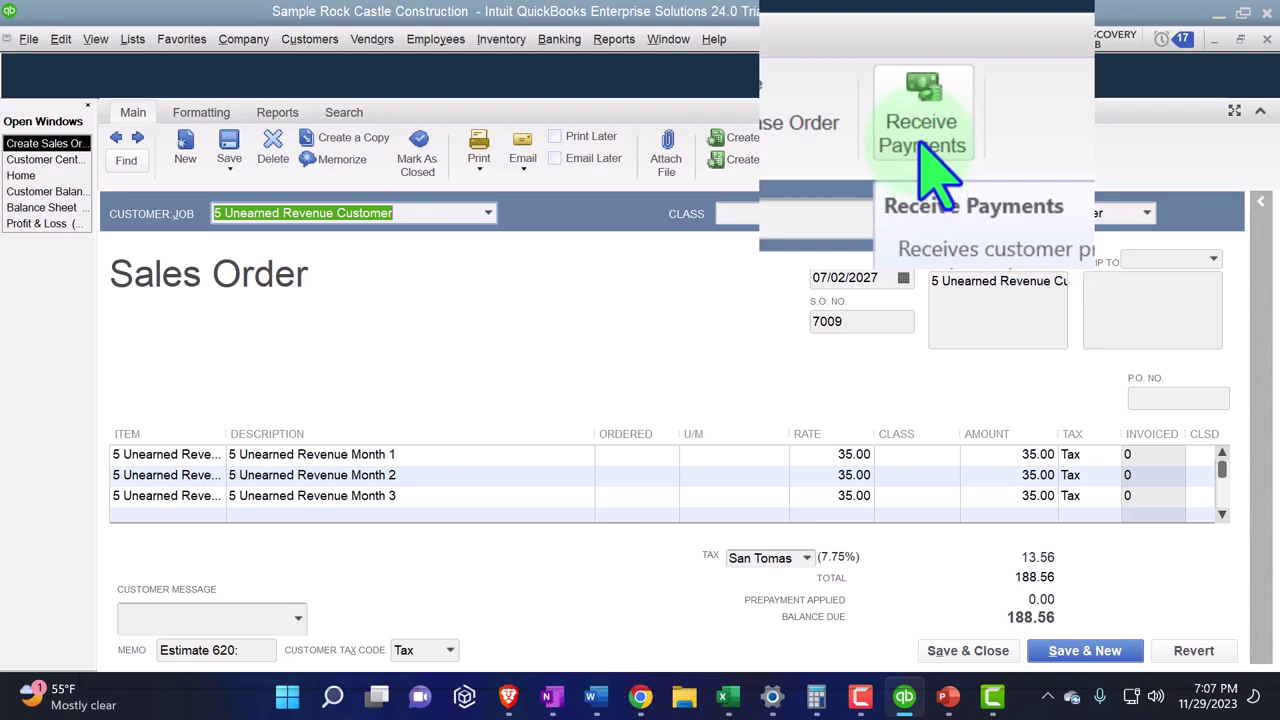
{"action": "left_click", "coordinate": [922, 148]}
{"action": "left_click", "coordinate": [920, 150]}
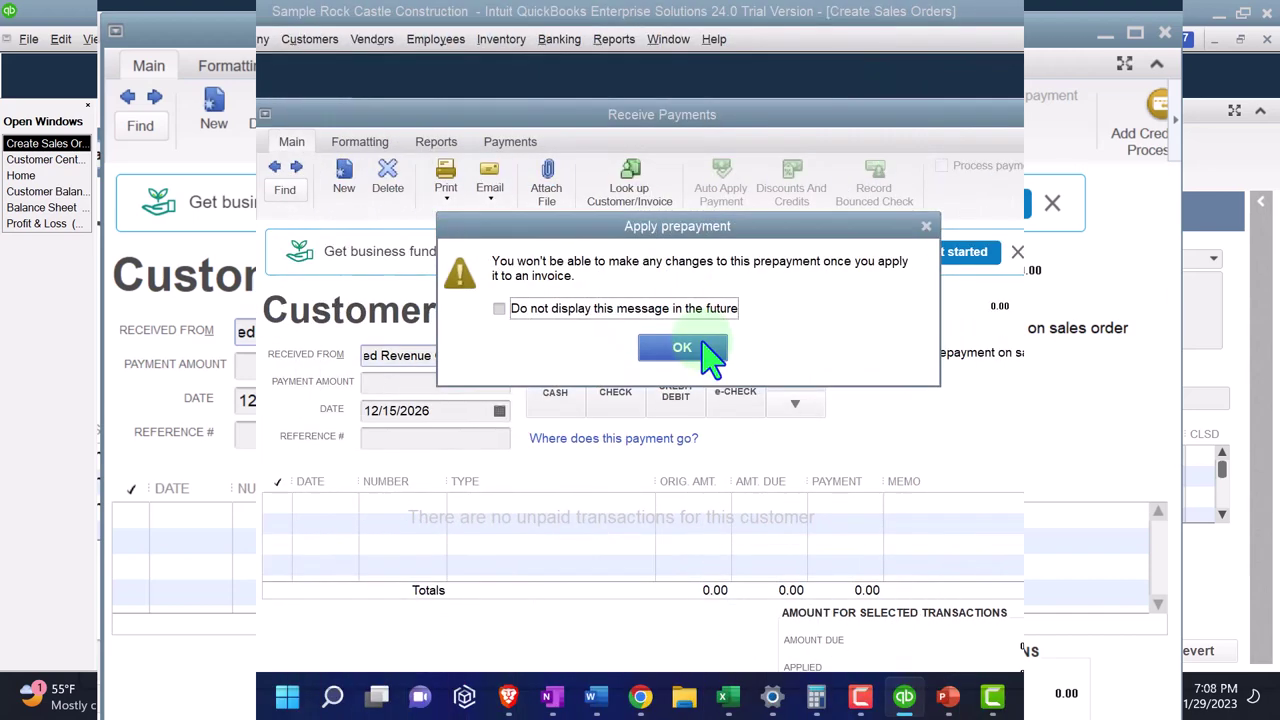
{"action": "left_click", "coordinate": [682, 347]}
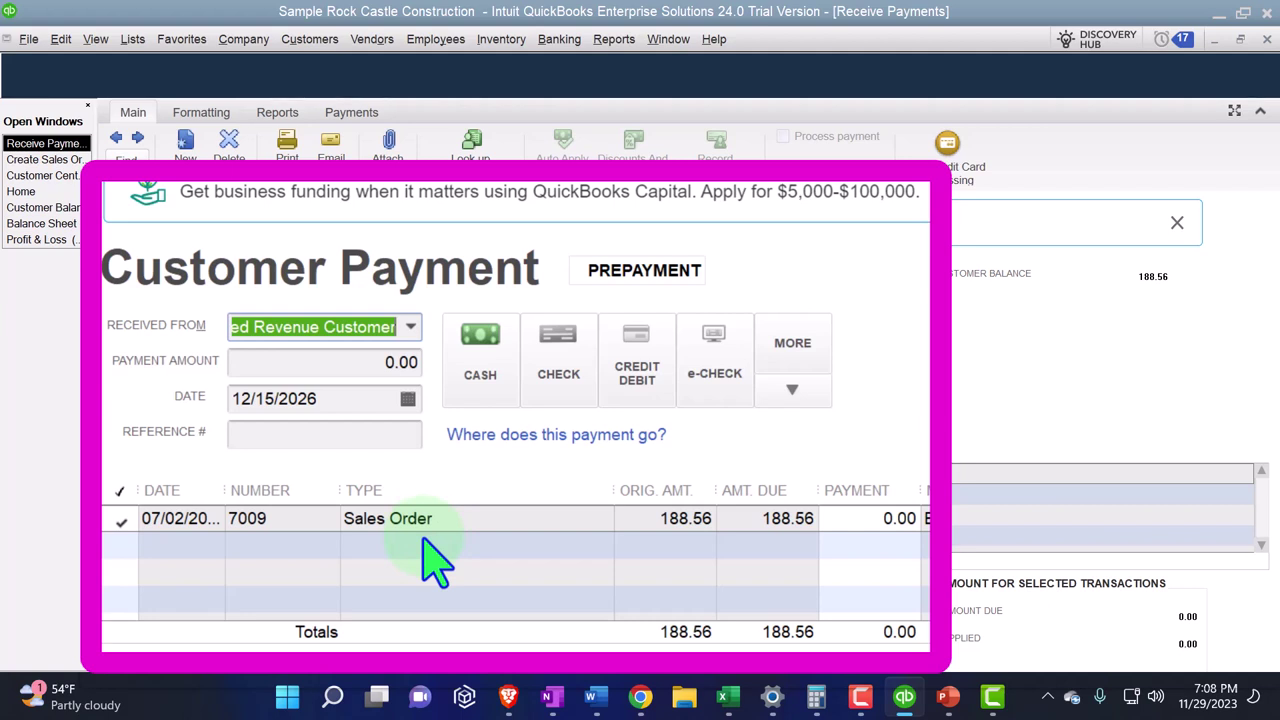
- Enter a payment amount of 188.56 on the customer's prepayment and date it 07/03/2027
{"action": "key", "text": "Tab"}
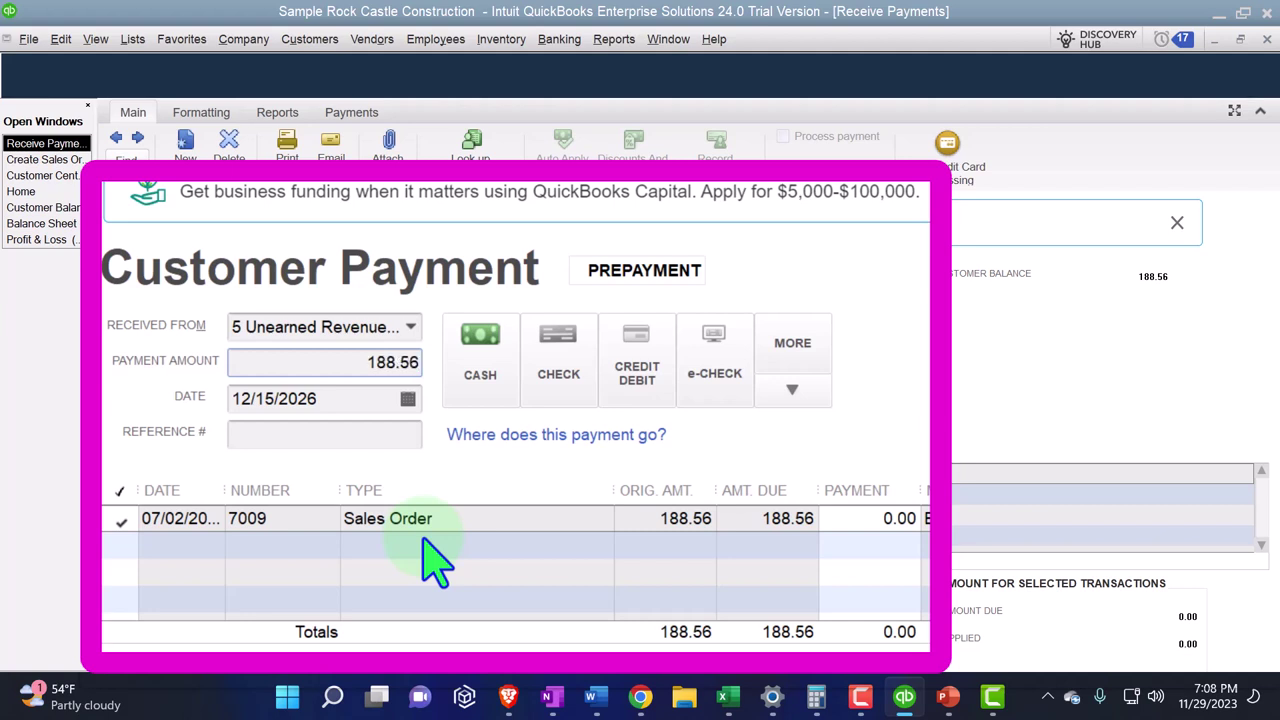
{"action": "key", "text": "Tab"}
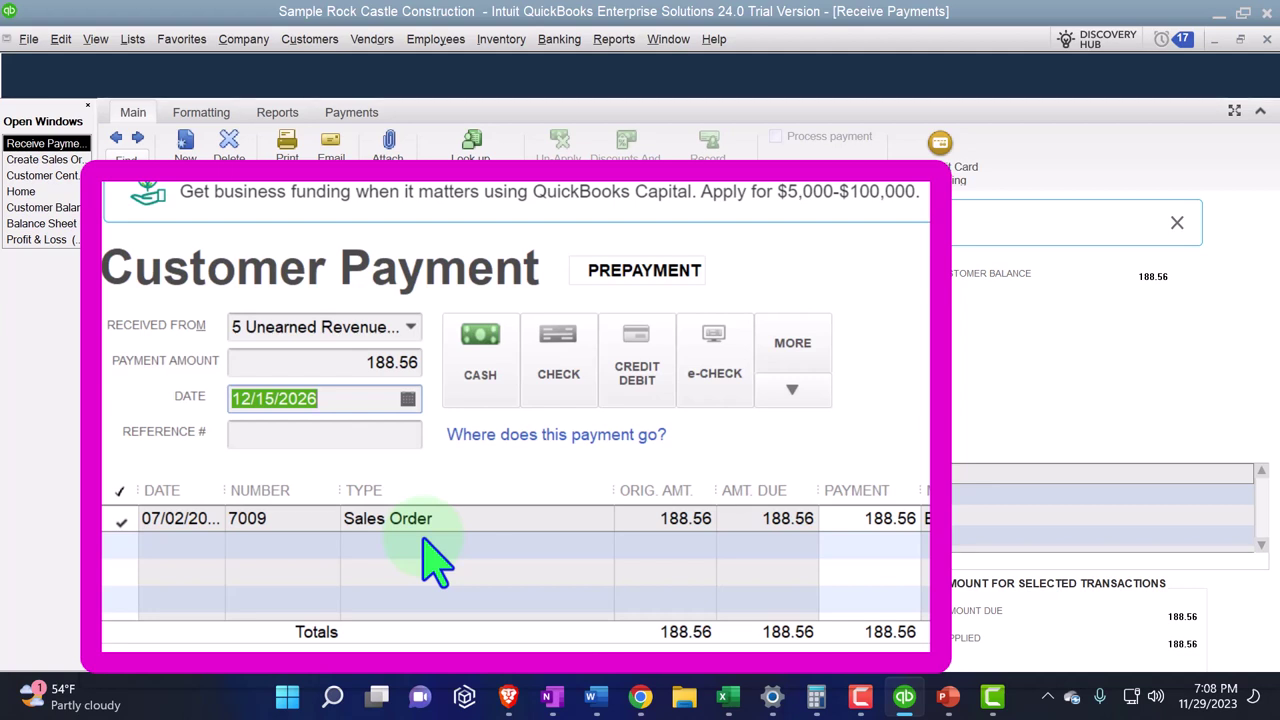
{"action": "type", "text": "07"}
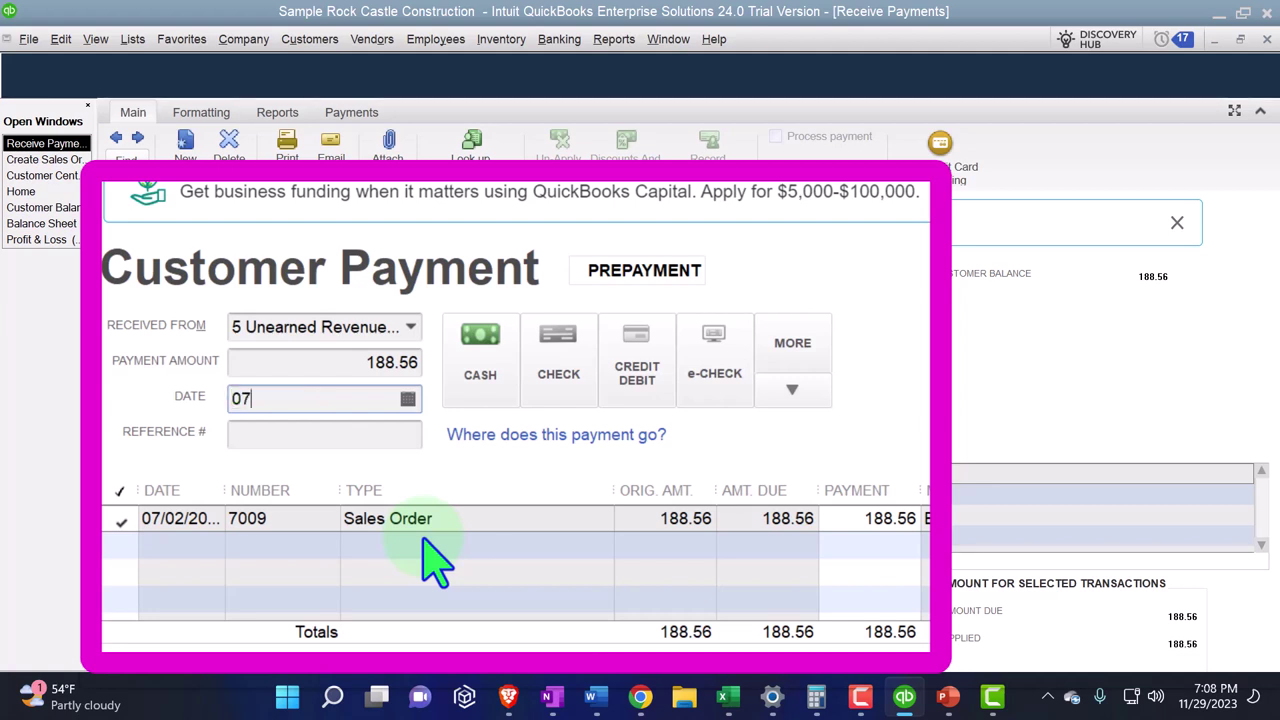
{"action": "type", "text": "/03/2027"}
{"action": "key", "text": "Tab"}
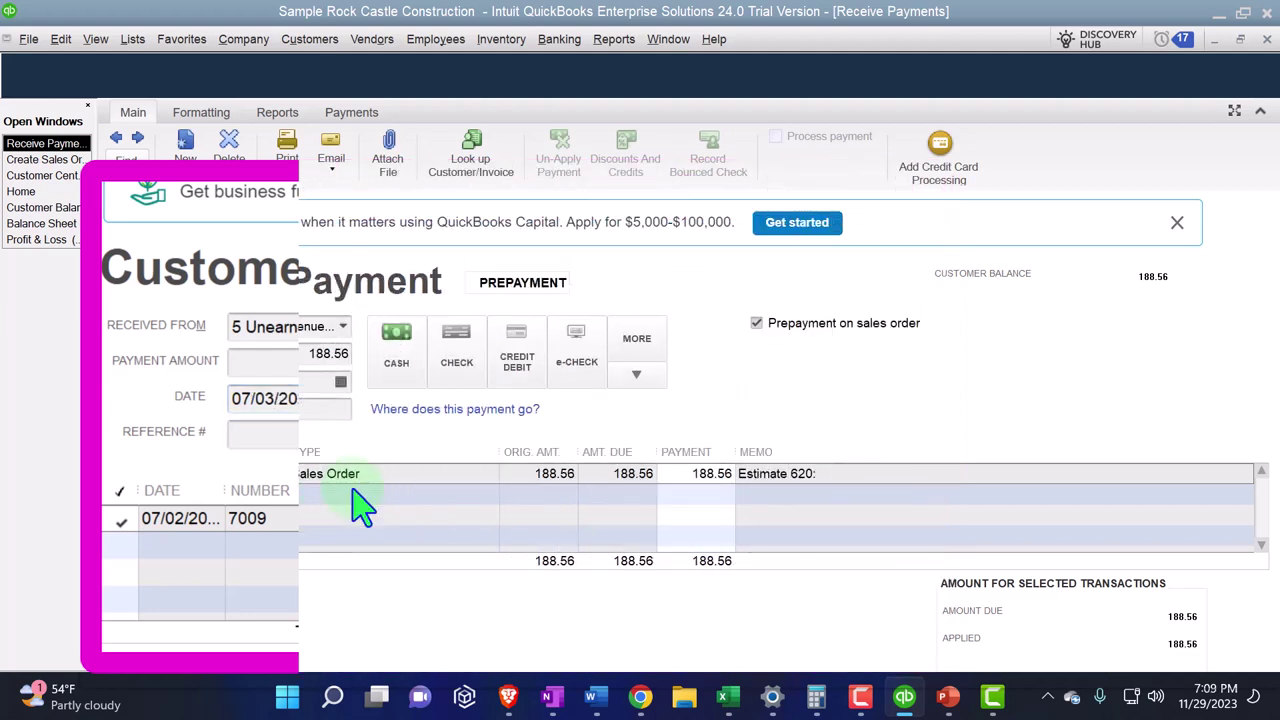
{"action": "left_click", "coordinate": [728, 697]}
{"action": "left_click", "coordinate": [223, 341]}
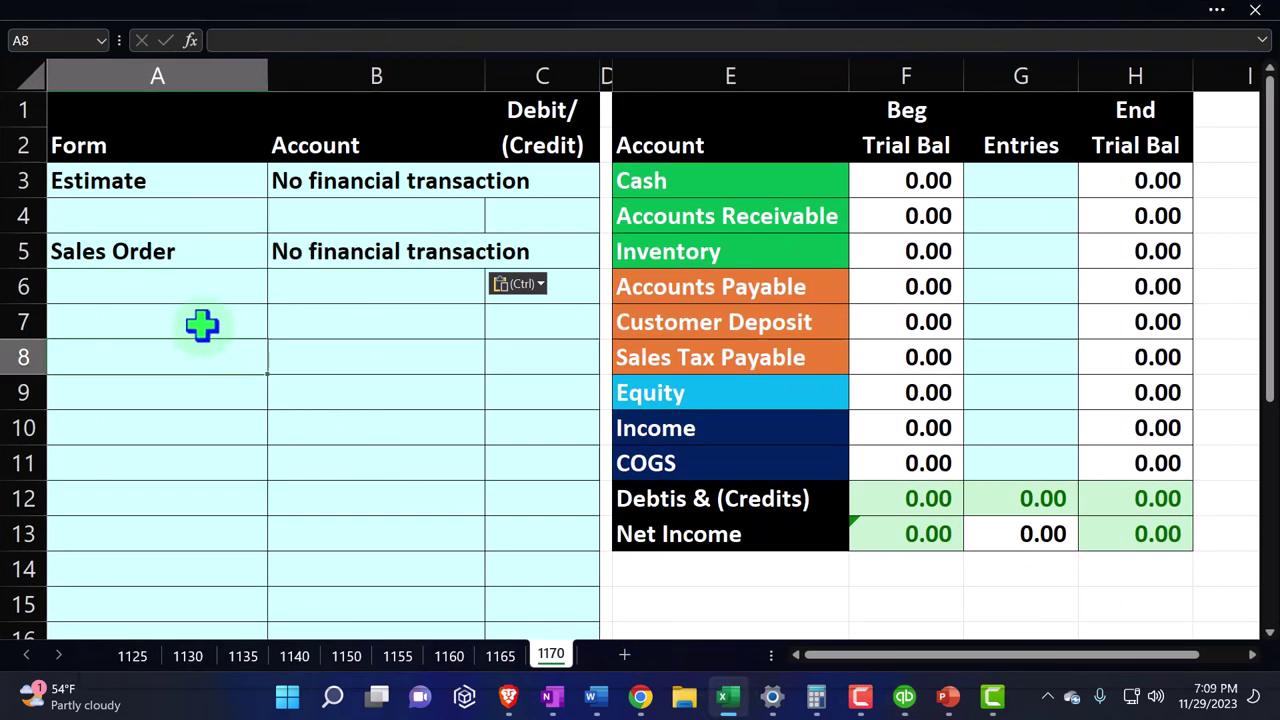
{"action": "left_click", "coordinate": [185, 320]}
{"action": "type", "text": "="}
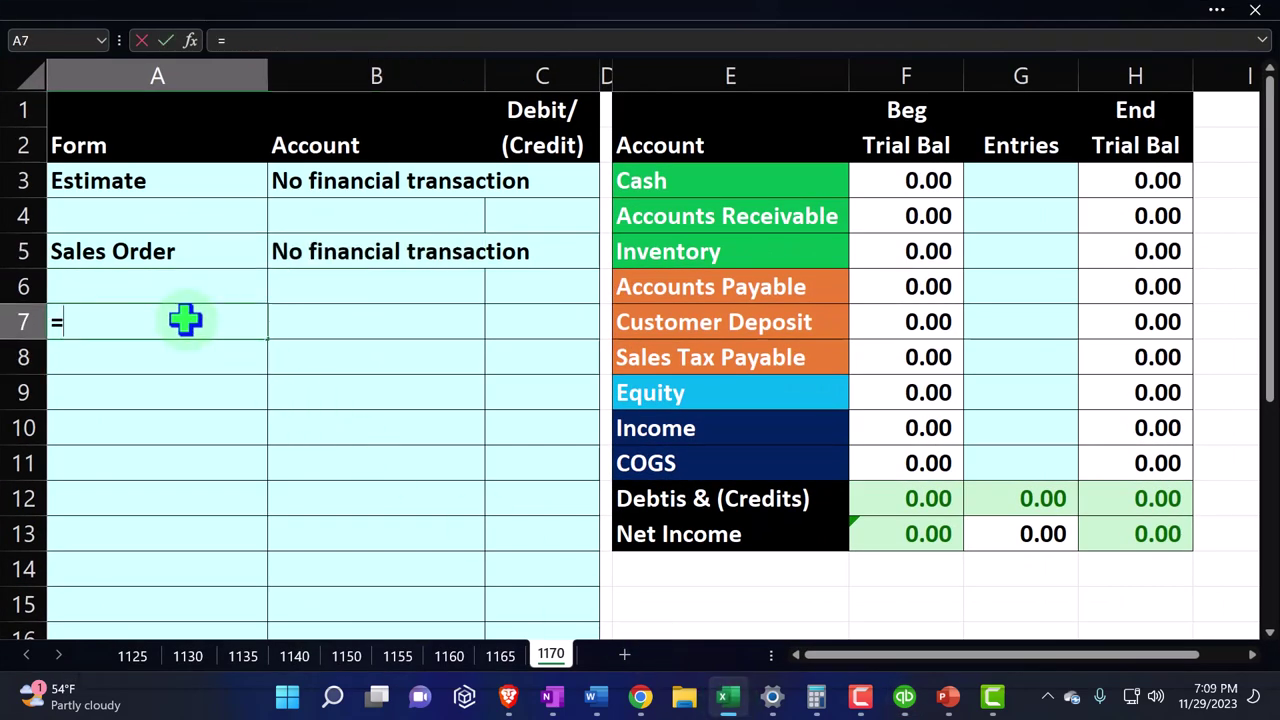
{"action": "key", "text": "Right"}
{"action": "key", "text": "Right"}
{"action": "key", "text": "Right"}
{"action": "key", "text": "Right"}
{"action": "key", "text": "Up"}
{"action": "key", "text": "Up"}
{"action": "key", "text": "Up"}
{"action": "key", "text": "Up"}
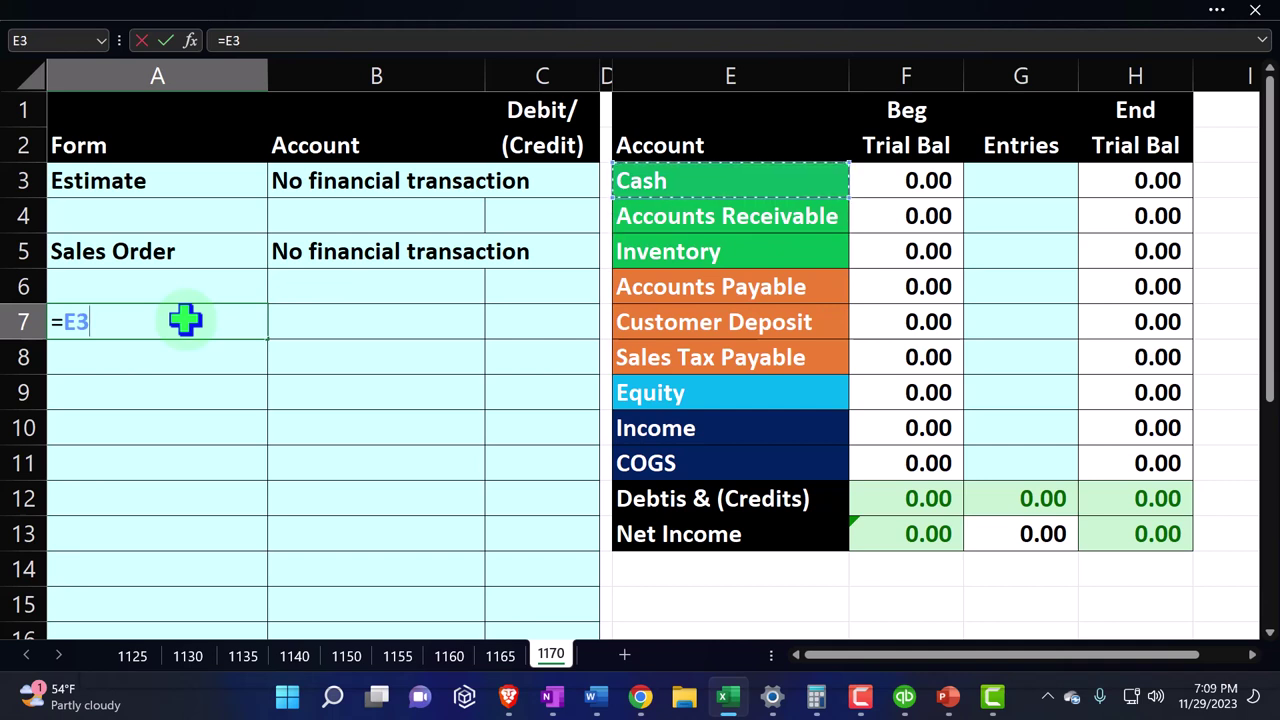
{"action": "key", "text": "Return"}
{"action": "key", "text": "Up"}
{"action": "key", "text": "Right"}
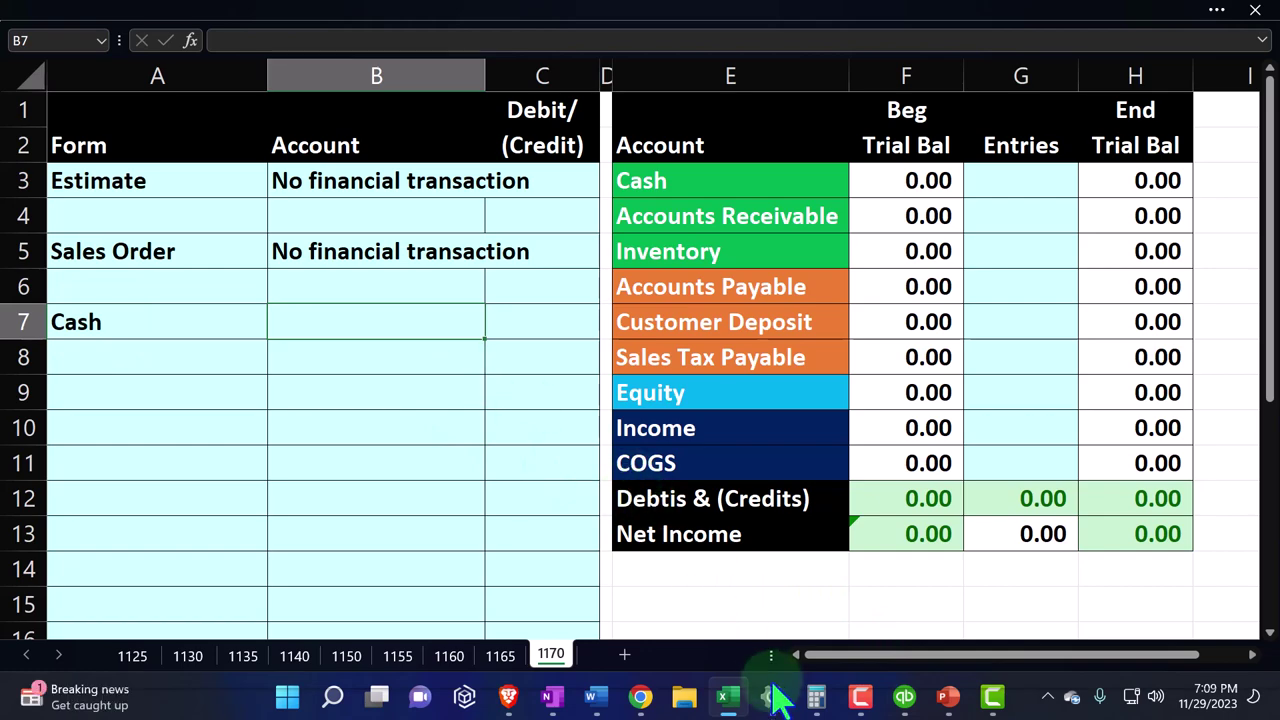
{"action": "left_click", "coordinate": [735, 697]}
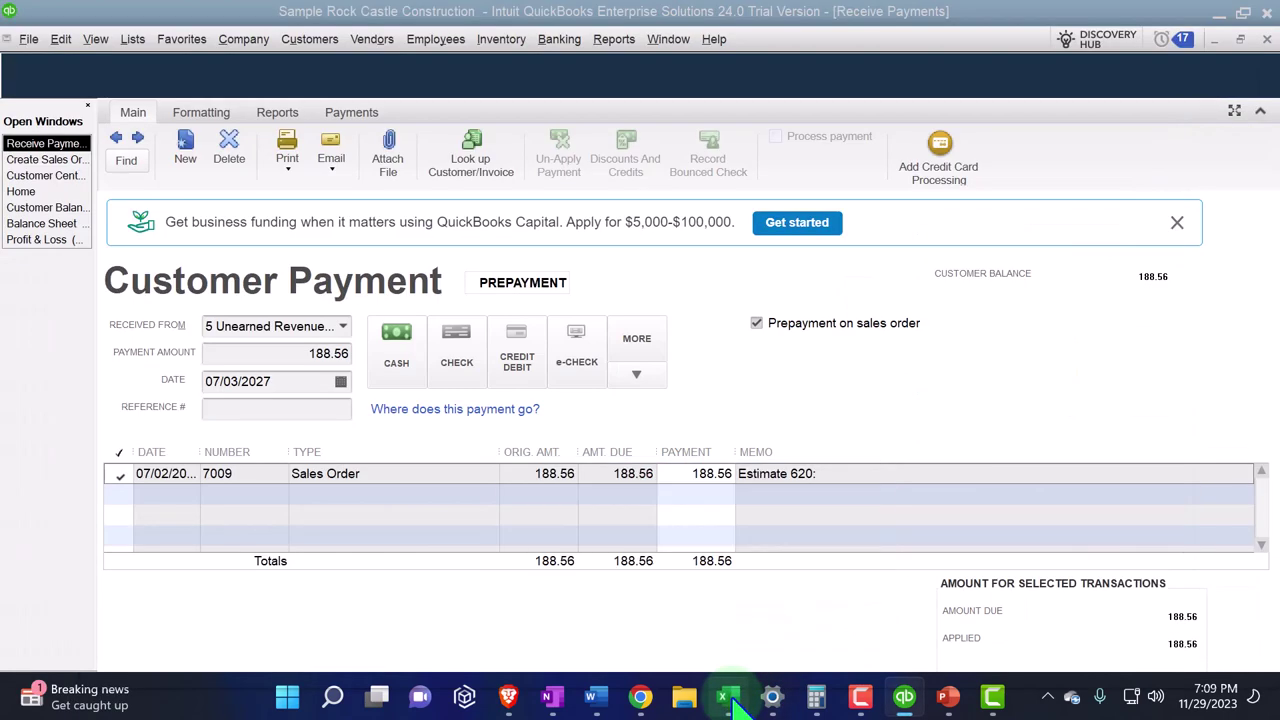
- Switch to the Excel worksheet and record Cash as the account in B7 with a debit of 188.56 in C7
{"action": "left_click", "coordinate": [735, 697]}
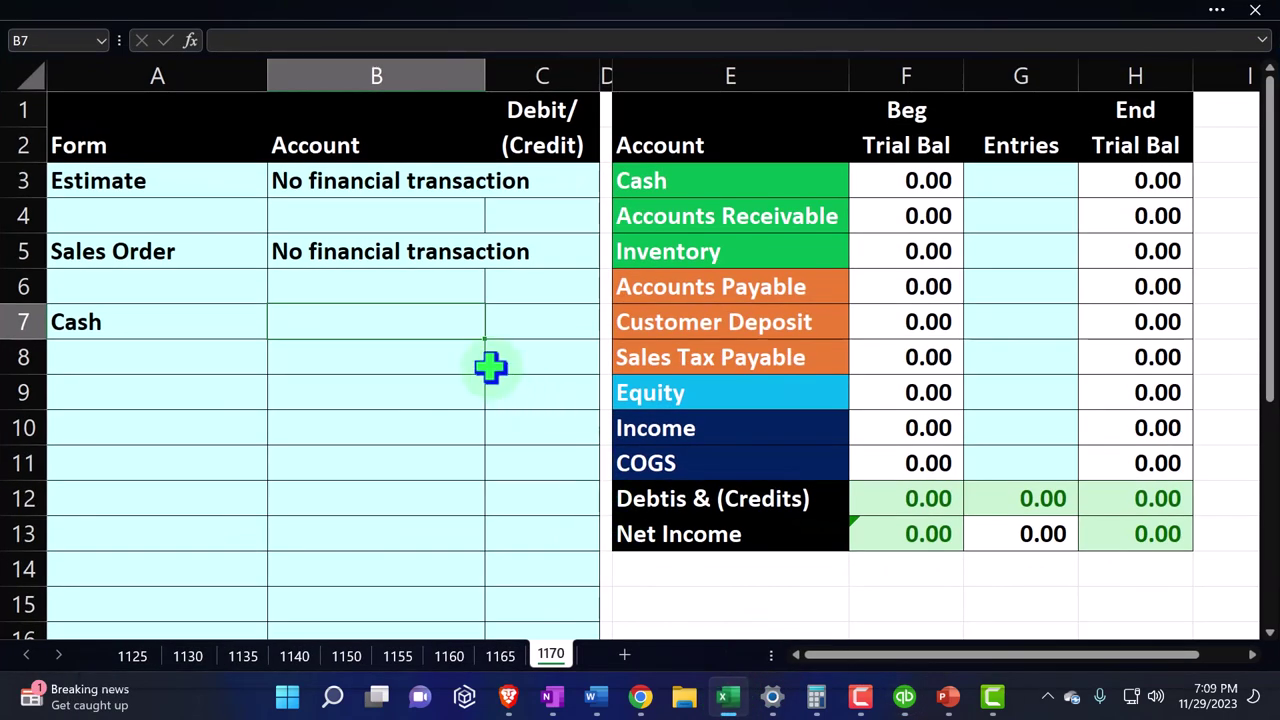
{"action": "left_click", "coordinate": [162, 332]}
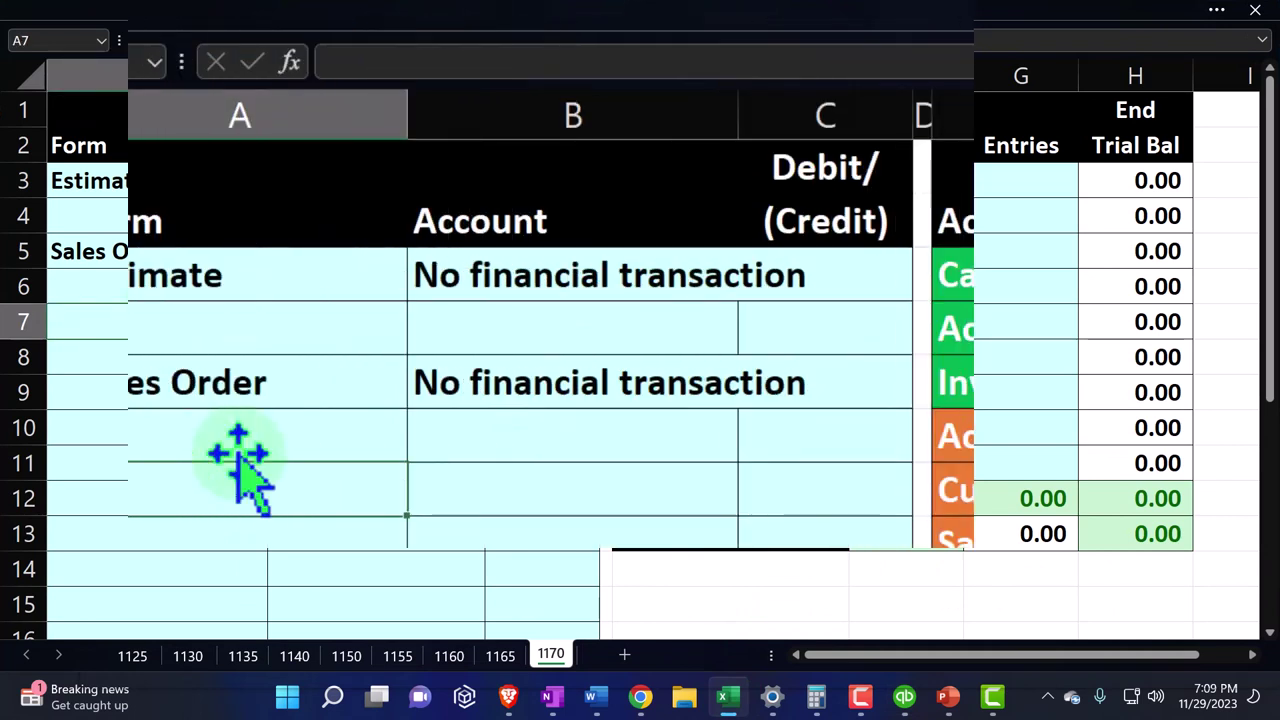
{"action": "key", "text": "Tab"}
{"action": "type", "text": "Cash"}
{"action": "key", "text": "Tab"}
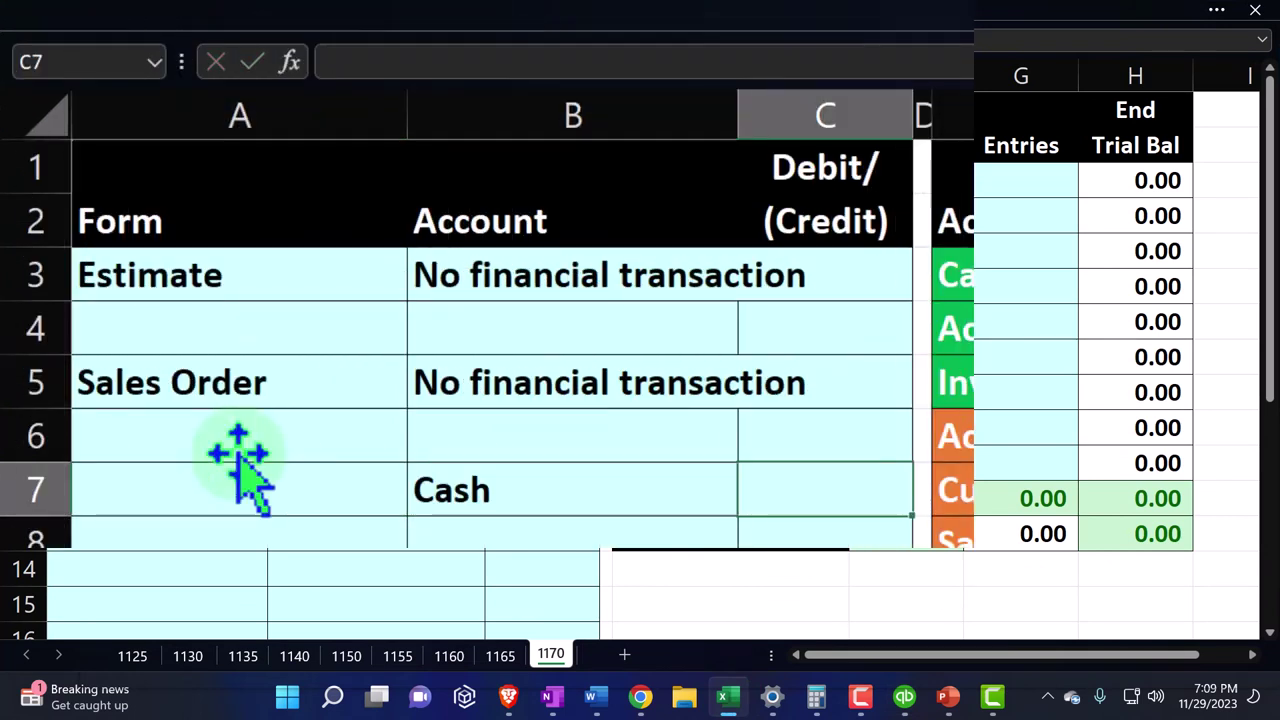
{"action": "type", "text": "188.56"}
{"action": "key", "text": "Return"}
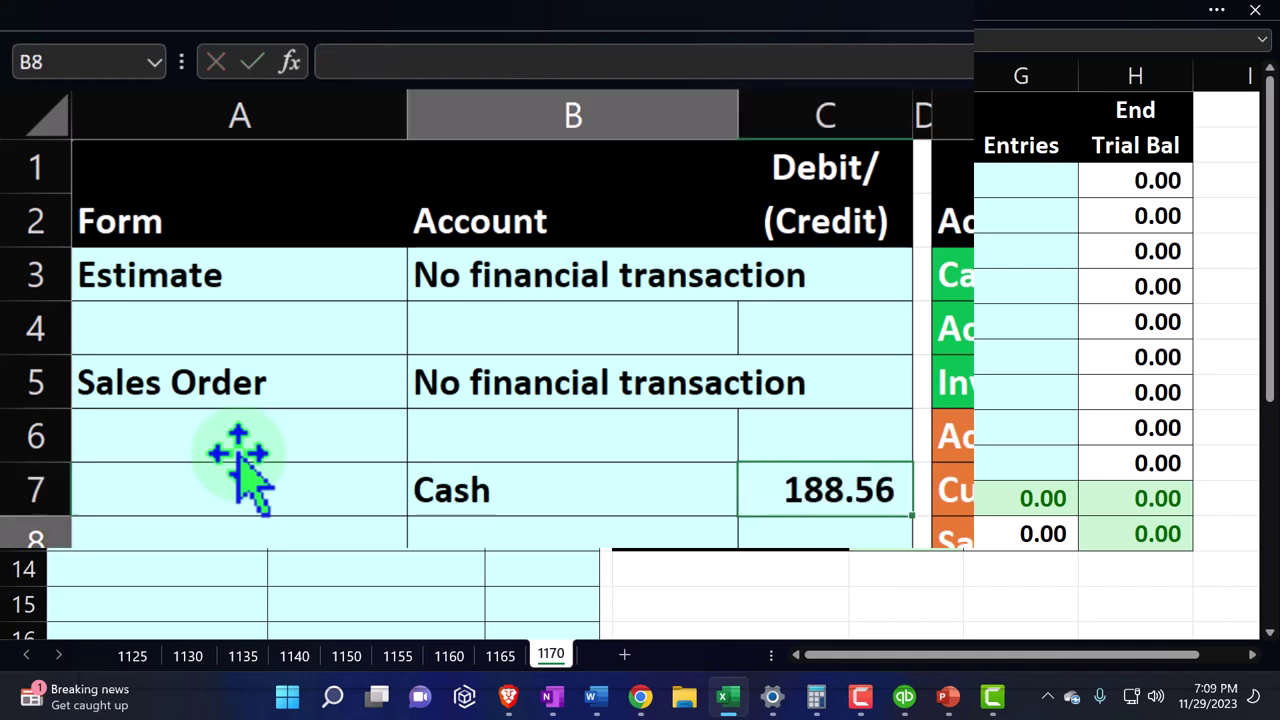
- Enter Receive Prepayment as the form name in cell A7, beside the Cash entry
{"action": "key", "text": "Left"}
{"action": "key", "text": "Up"}
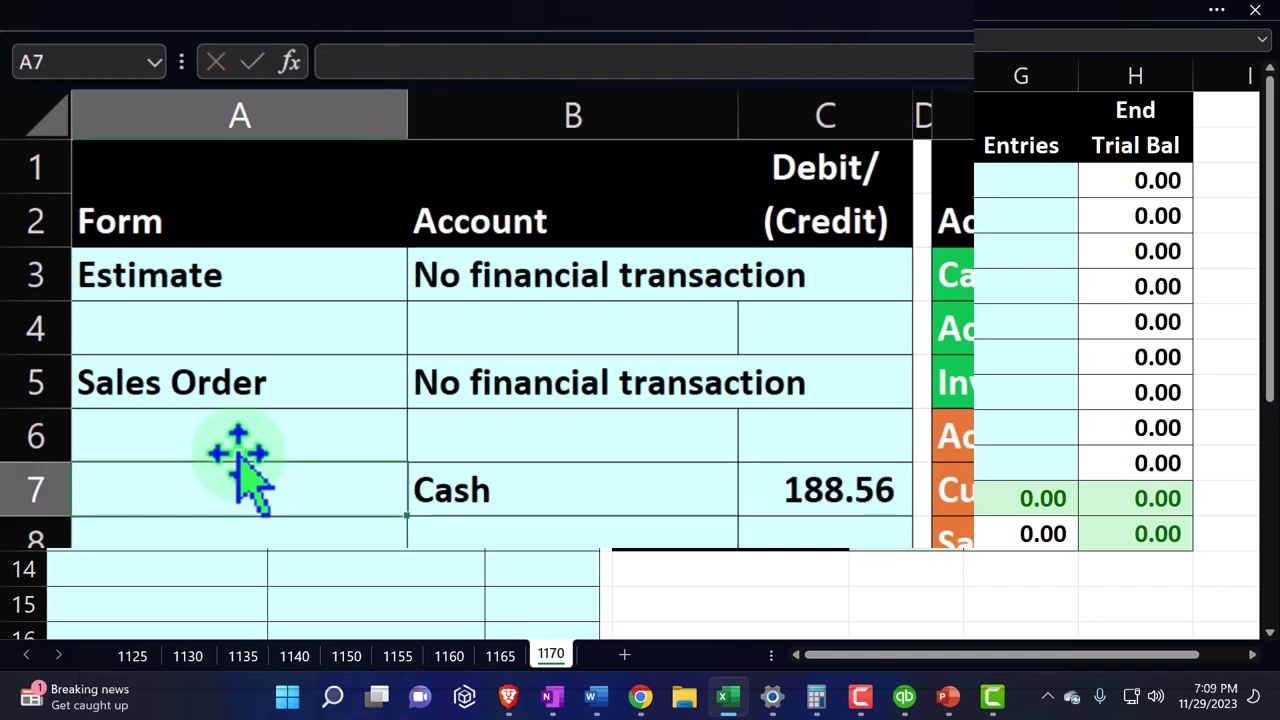
{"action": "type", "text": "Redeive"}
{"action": "key", "text": "BackSpace"}
{"action": "key", "text": "BackSpace"}
{"action": "key", "text": "BackSpace"}
{"action": "key", "text": "BackSpace"}
{"action": "key", "text": "BackSpace"}
{"action": "key", "text": "BackSpace"}
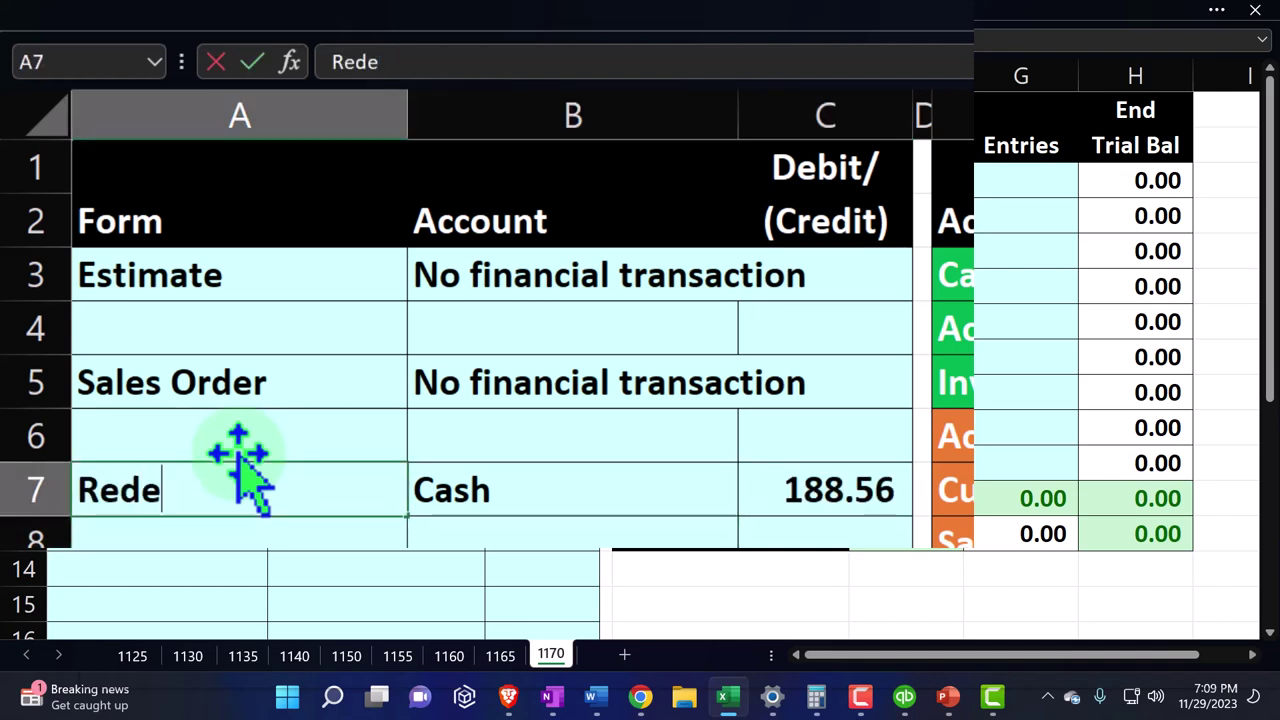
{"action": "type", "text": "eceive "}
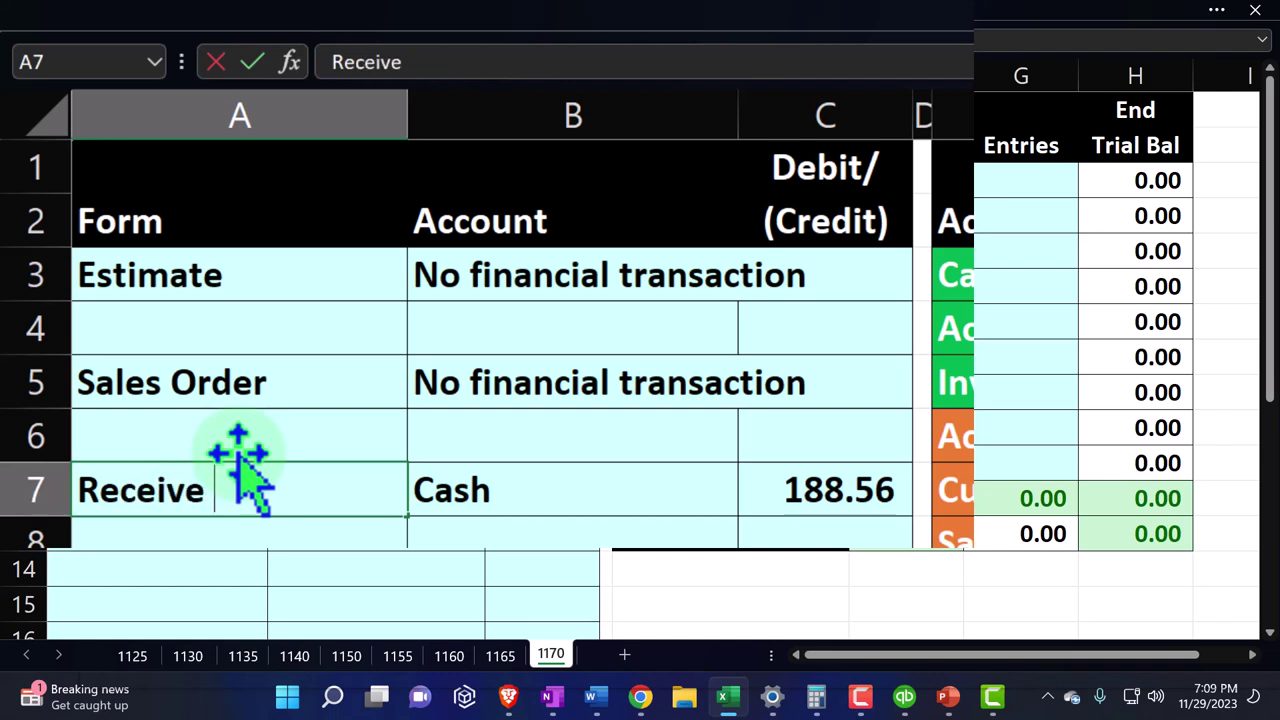
{"action": "type", "text": "PRepayment"}
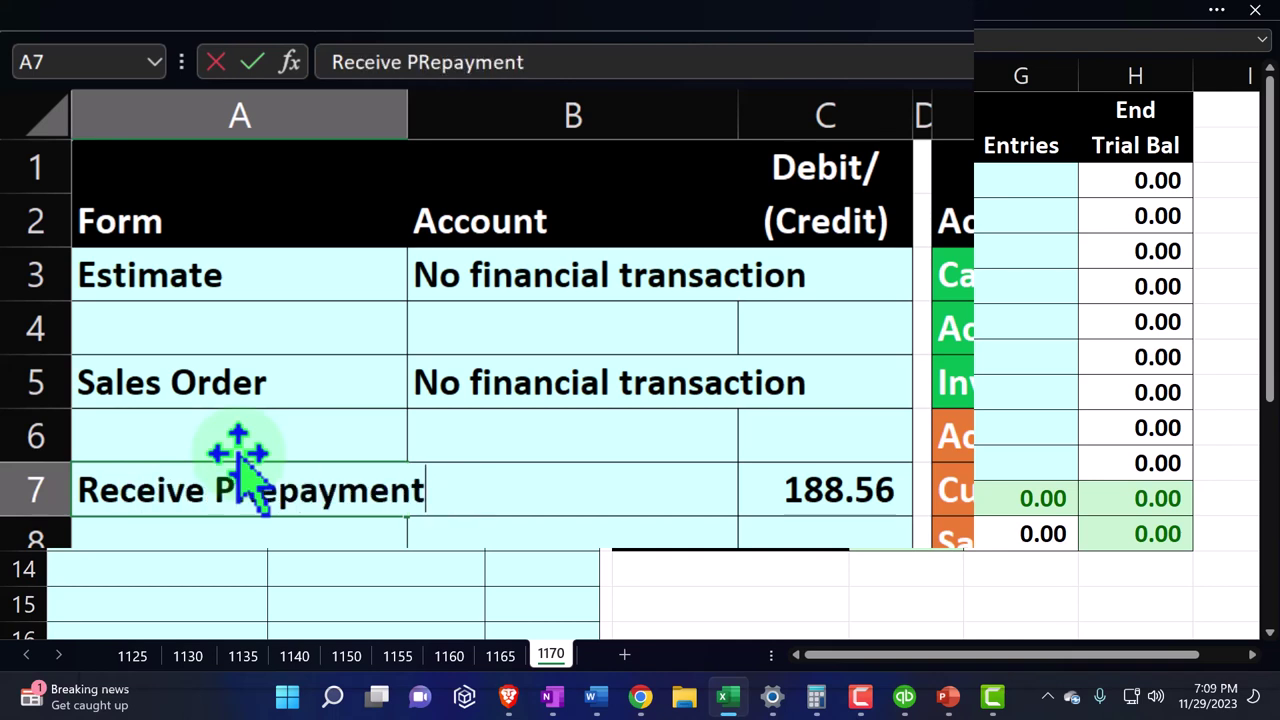
{"action": "key", "text": "Return"}
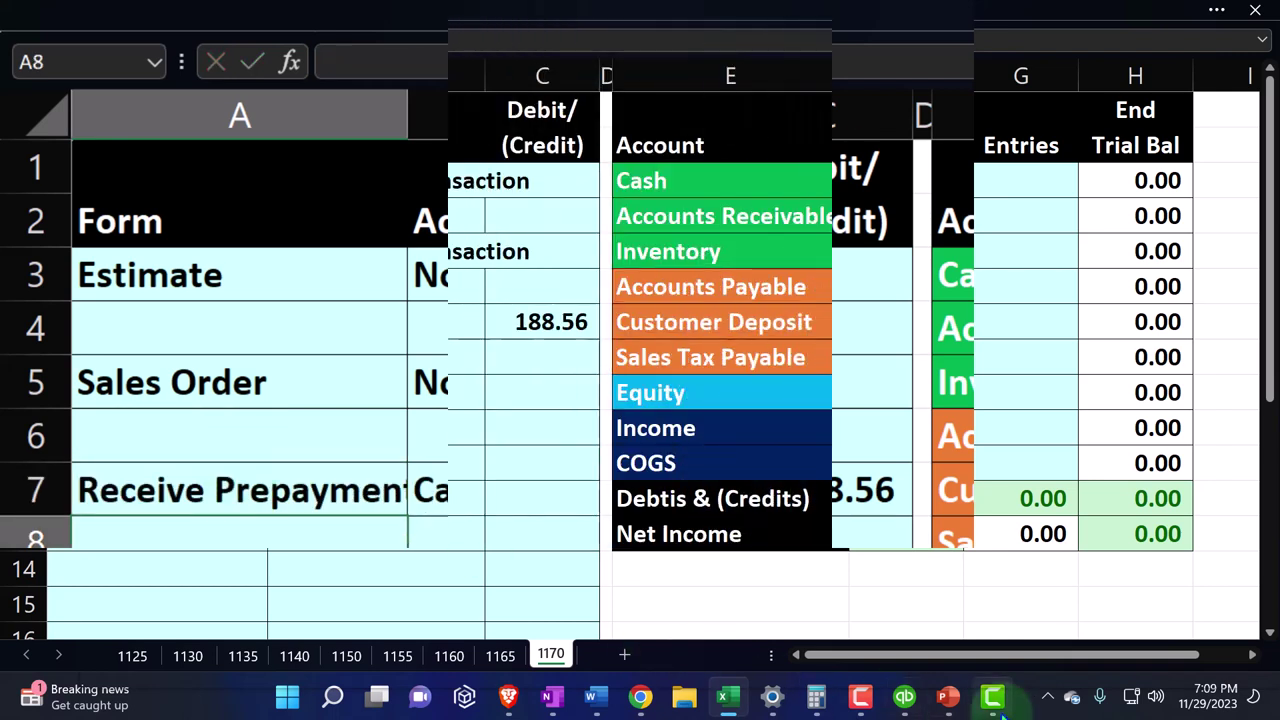
- Check the prepayment form in QuickBooks, and back in Excel widen column A to fit the Receive Prepayment label
{"action": "mouse_move", "coordinate": [1005, 704]}
{"action": "left_click", "coordinate": [904, 697]}
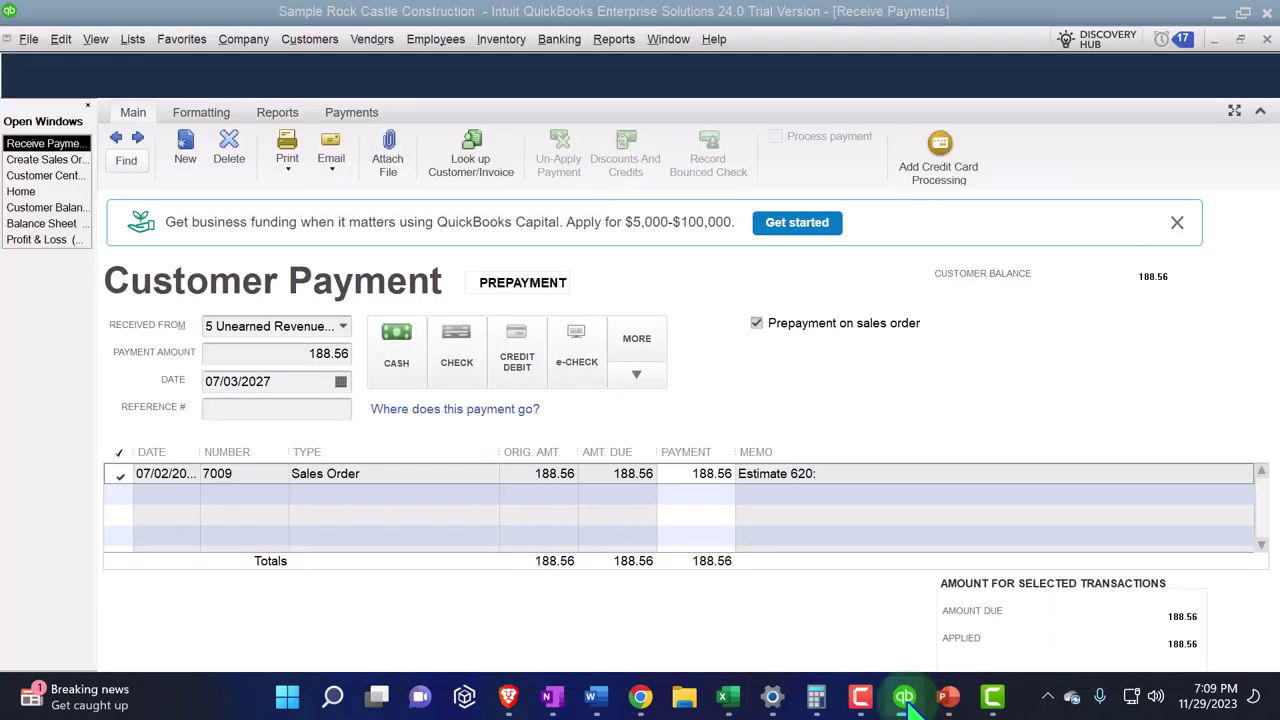
{"action": "left_click", "coordinate": [522, 289]}
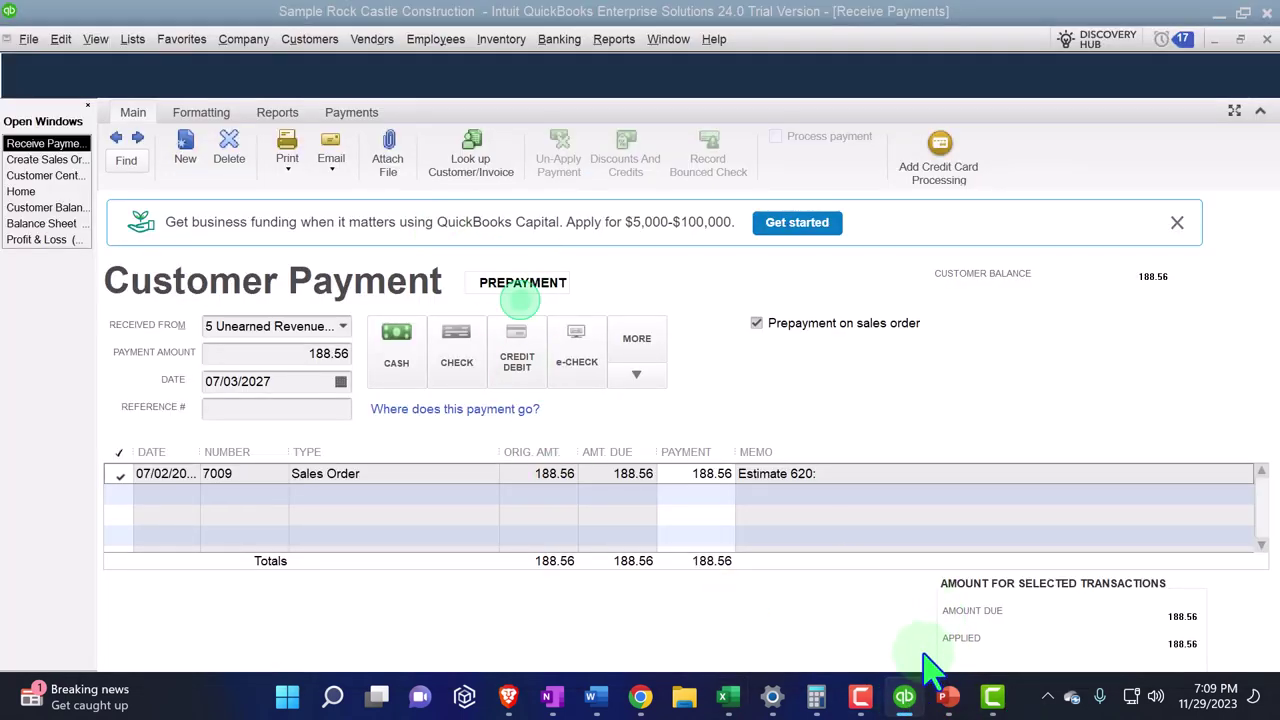
{"action": "left_click", "coordinate": [904, 700]}
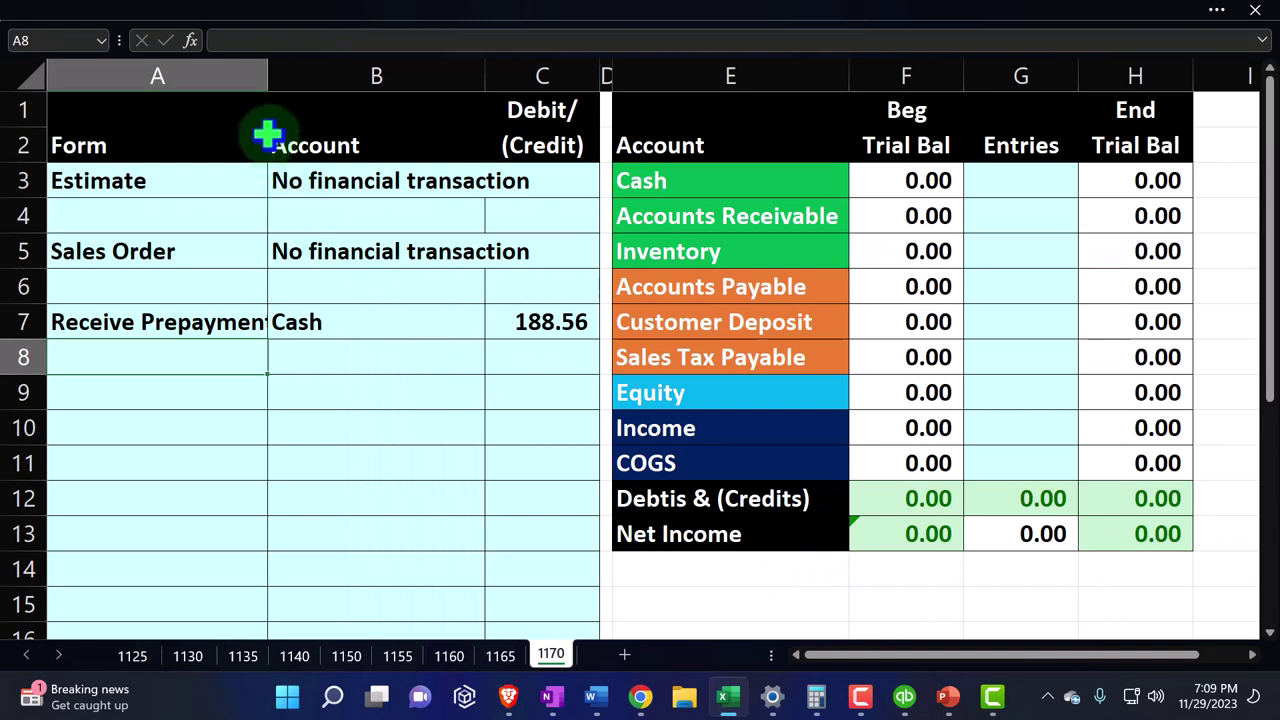
{"action": "left_click_drag", "start_coordinate": [263, 80], "coordinate": [296, 80]}
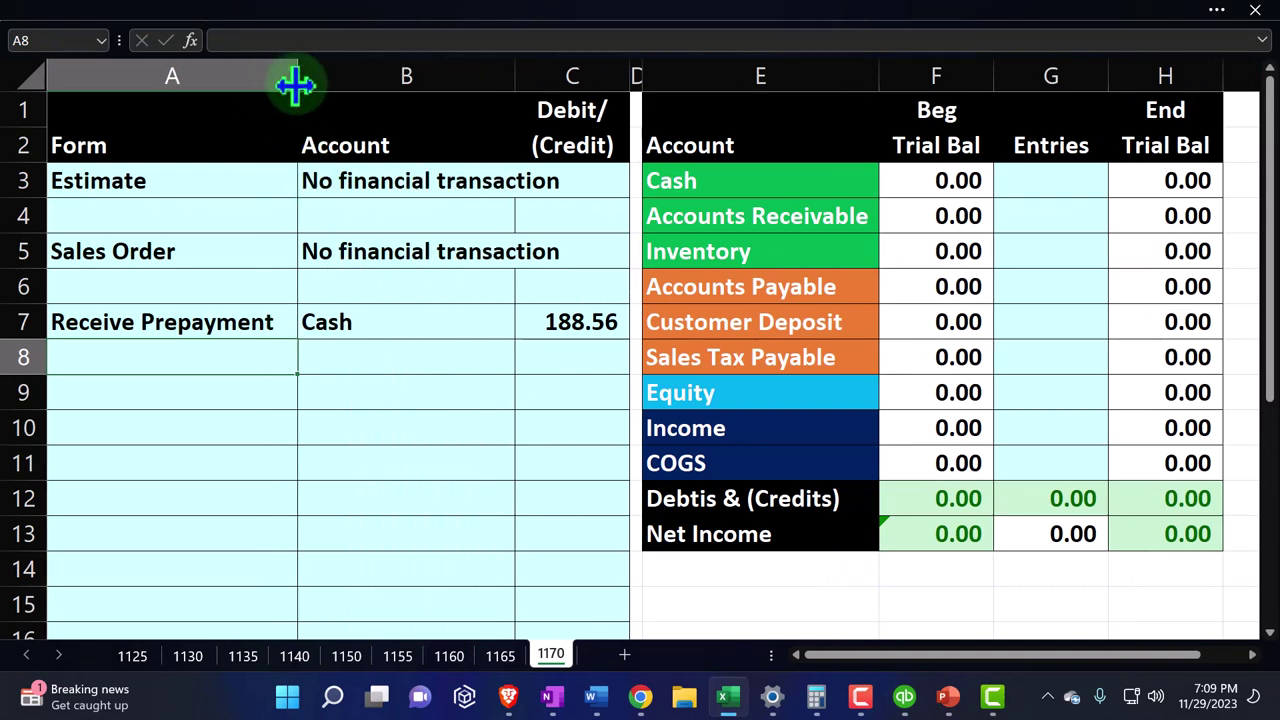
- Rename the Customer Deposit account in cell E7 of the trial balance as Unearned Revenue
{"action": "left_click", "coordinate": [371, 348]}
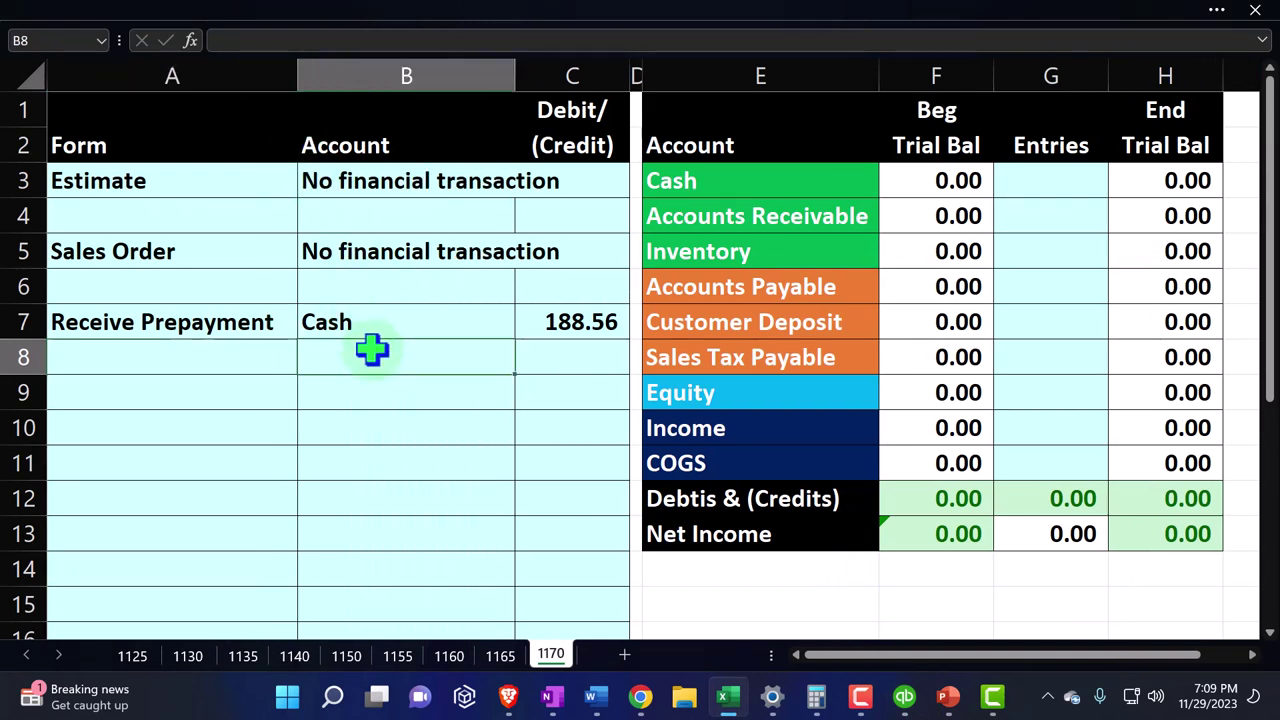
{"action": "key", "text": "Right"}
{"action": "key", "text": "Right"}
{"action": "key", "text": "Right"}
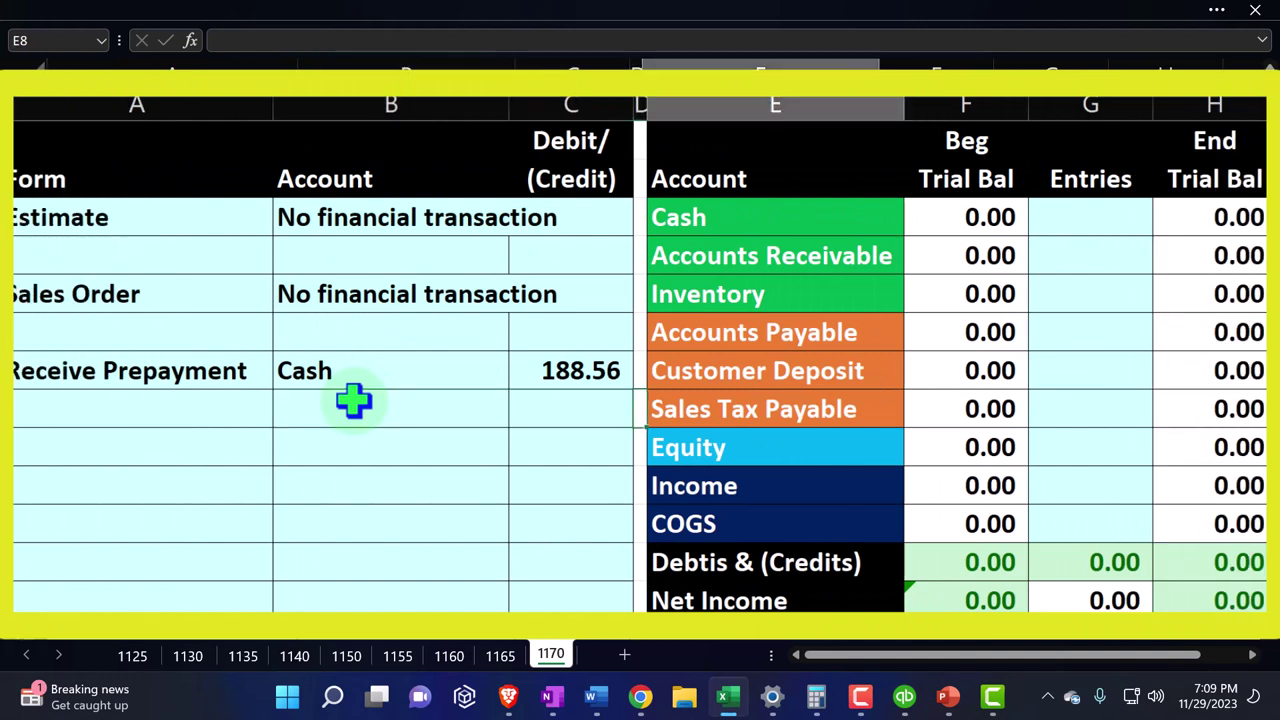
{"action": "key", "text": "Up"}
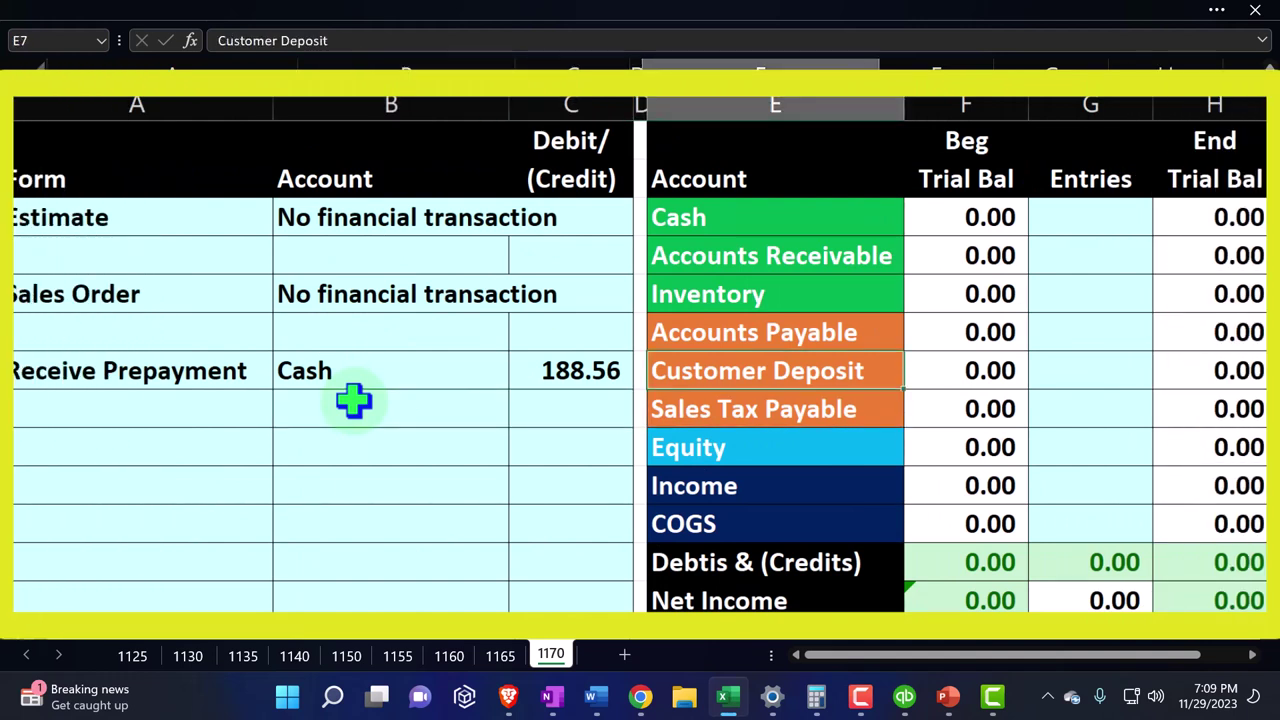
{"action": "type", "text": "Unearned Revenue"}
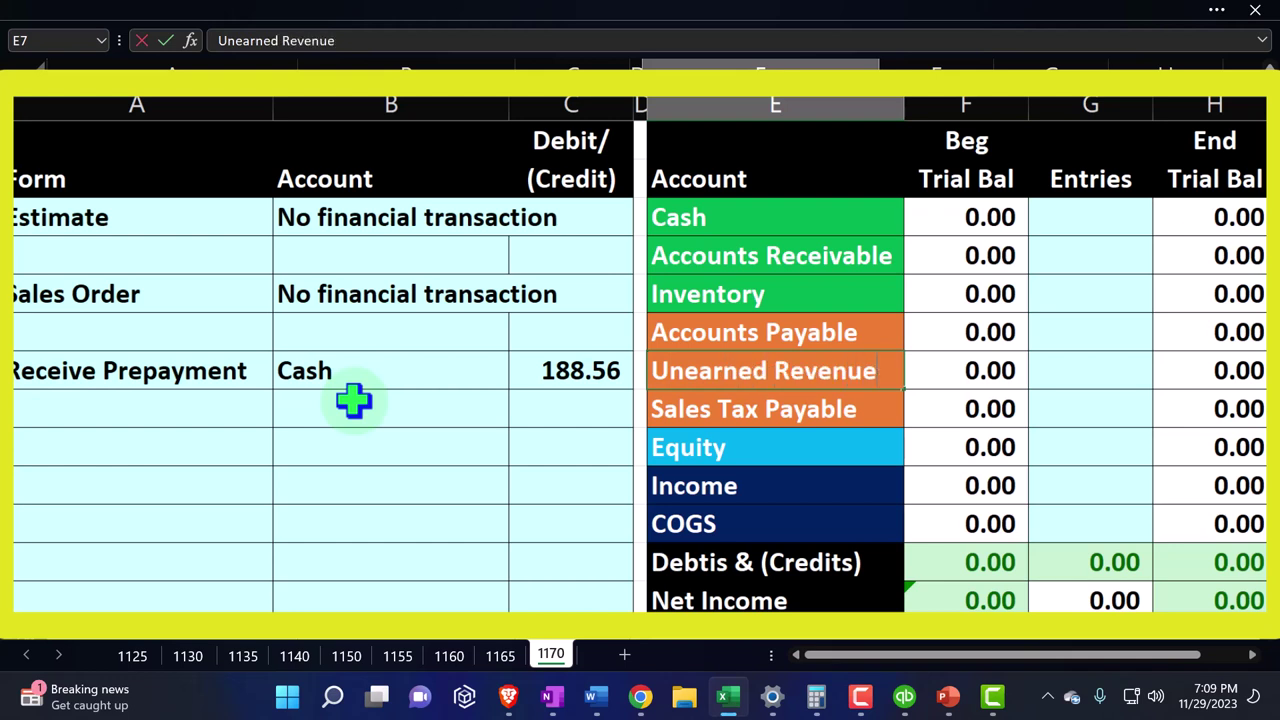
{"action": "key", "text": "Right"}
- Link cell B8, below the Cash account, to the Unearned Revenue account name in E7
{"action": "key", "text": "Up"}
{"action": "key", "text": "Up"}
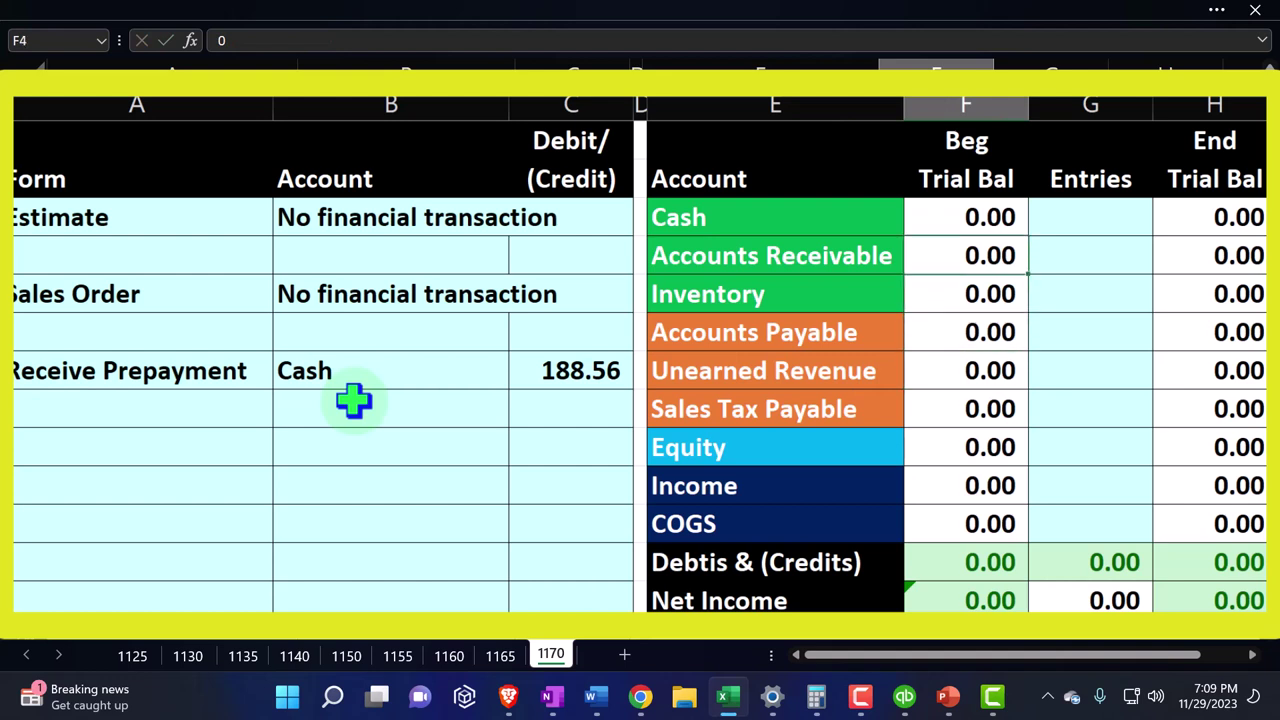
{"action": "key", "text": "Down"}
{"action": "key", "text": "Down"}
{"action": "key", "text": "Down"}
{"action": "key", "text": "Down"}
{"action": "key", "text": "Down"}
{"action": "key", "text": "Left"}
{"action": "key", "text": "Left"}
{"action": "key", "text": "Left"}
{"action": "key", "text": "Left"}
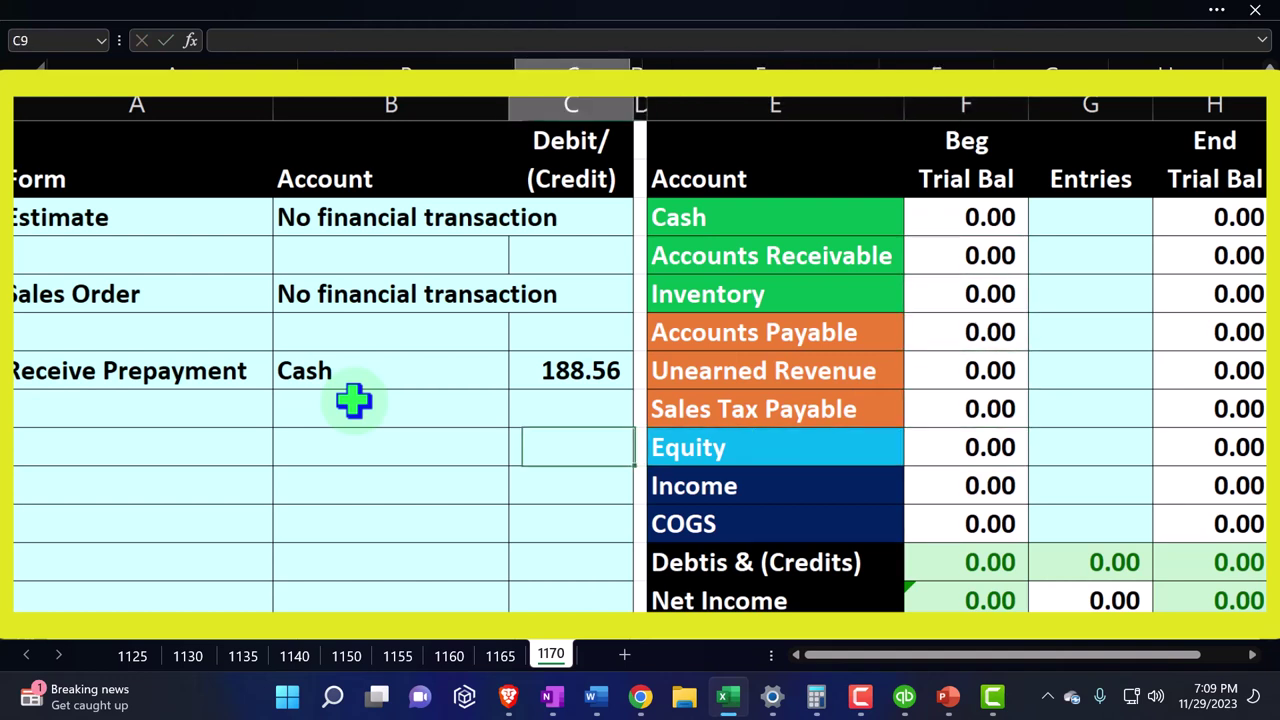
{"action": "key", "text": "Up"}
{"action": "type", "text": "="}
{"action": "key", "text": "Right"}
{"action": "key", "text": "Right"}
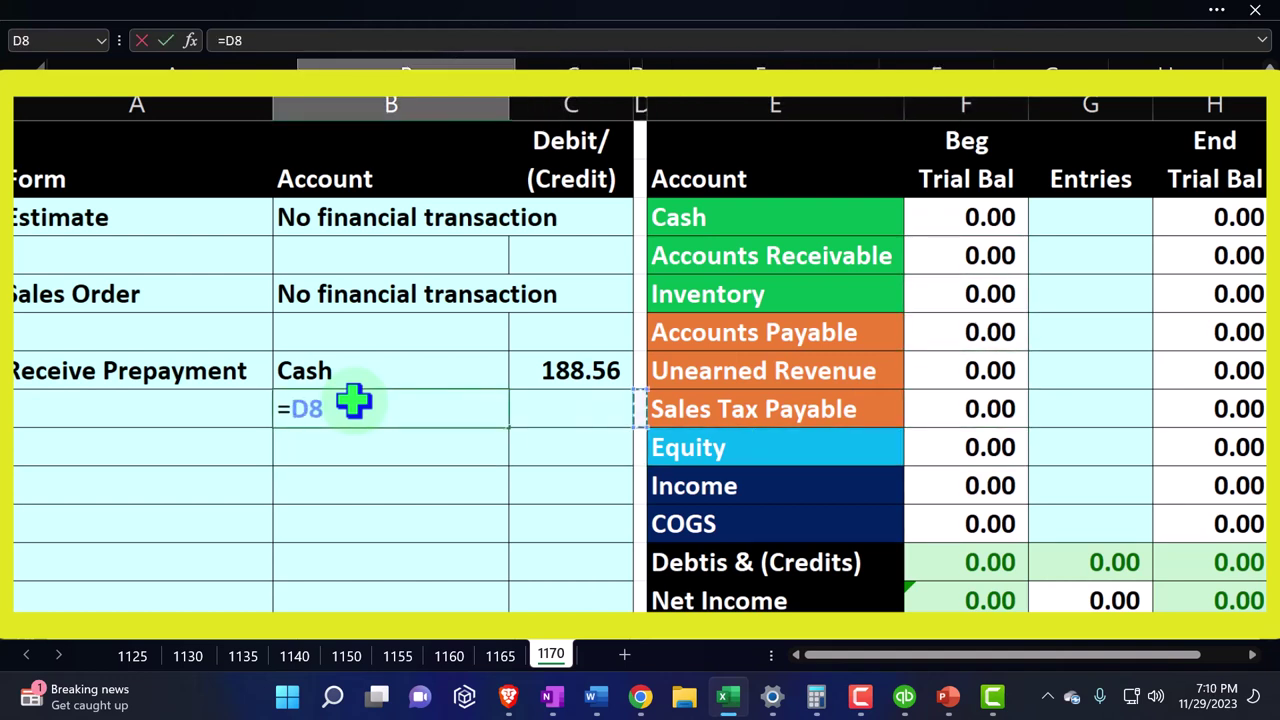
{"action": "key", "text": "Right"}
{"action": "key", "text": "Up"}
{"action": "key", "text": "Return"}
- Enter the Unearned Revenue credit in C8 as a formula for the negative of the cash amount in C7
{"action": "key", "text": "Right"}
{"action": "key", "text": "Up"}
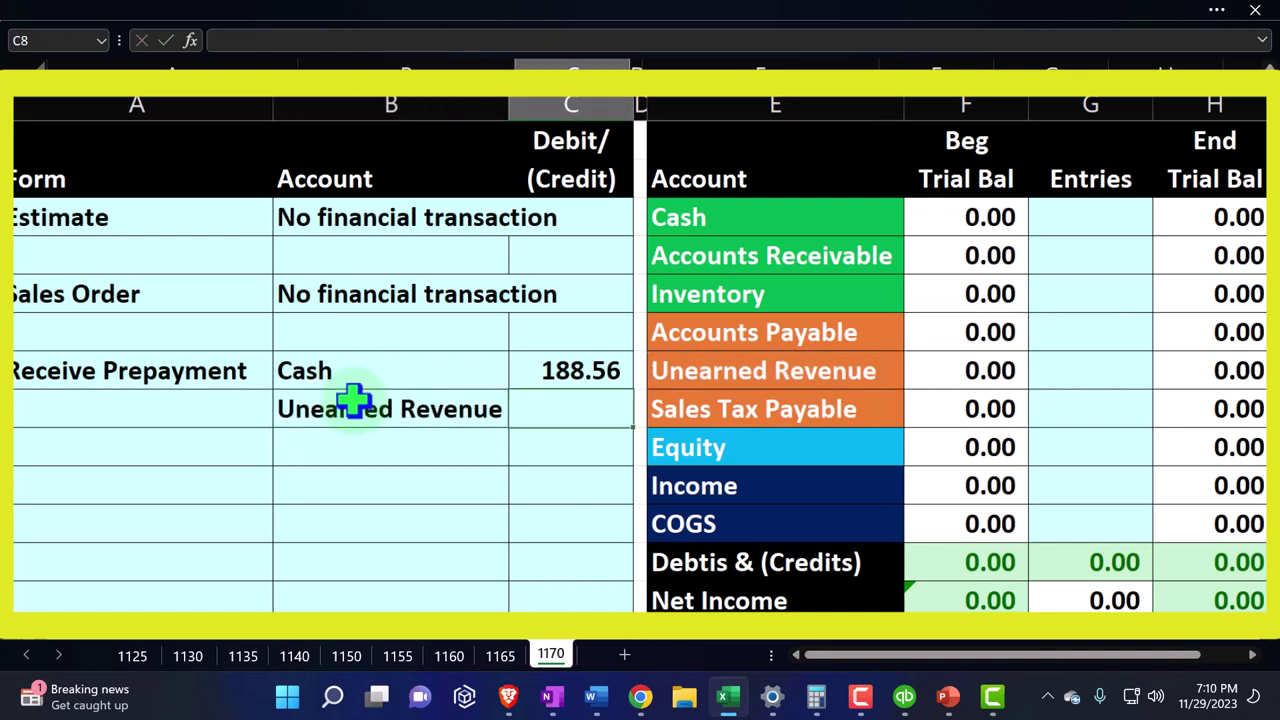
{"action": "type", "text": "-"}
{"action": "key", "text": "Up"}
{"action": "key", "text": "Return"}
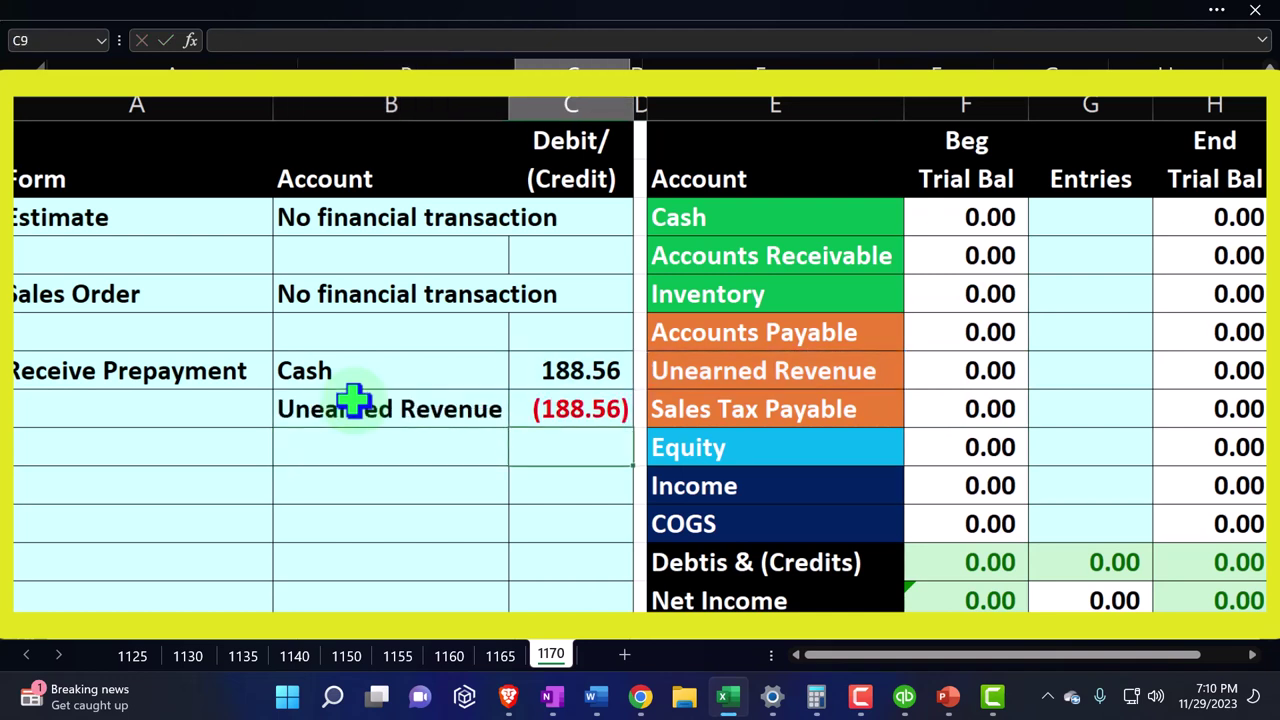
- Post the cash debit to the trial balance by linking the Cash row's Entries cell G3 to C7
{"action": "key", "text": "Right"}
{"action": "key", "text": "Right"}
{"action": "key", "text": "Right"}
{"action": "key", "text": "Right"}
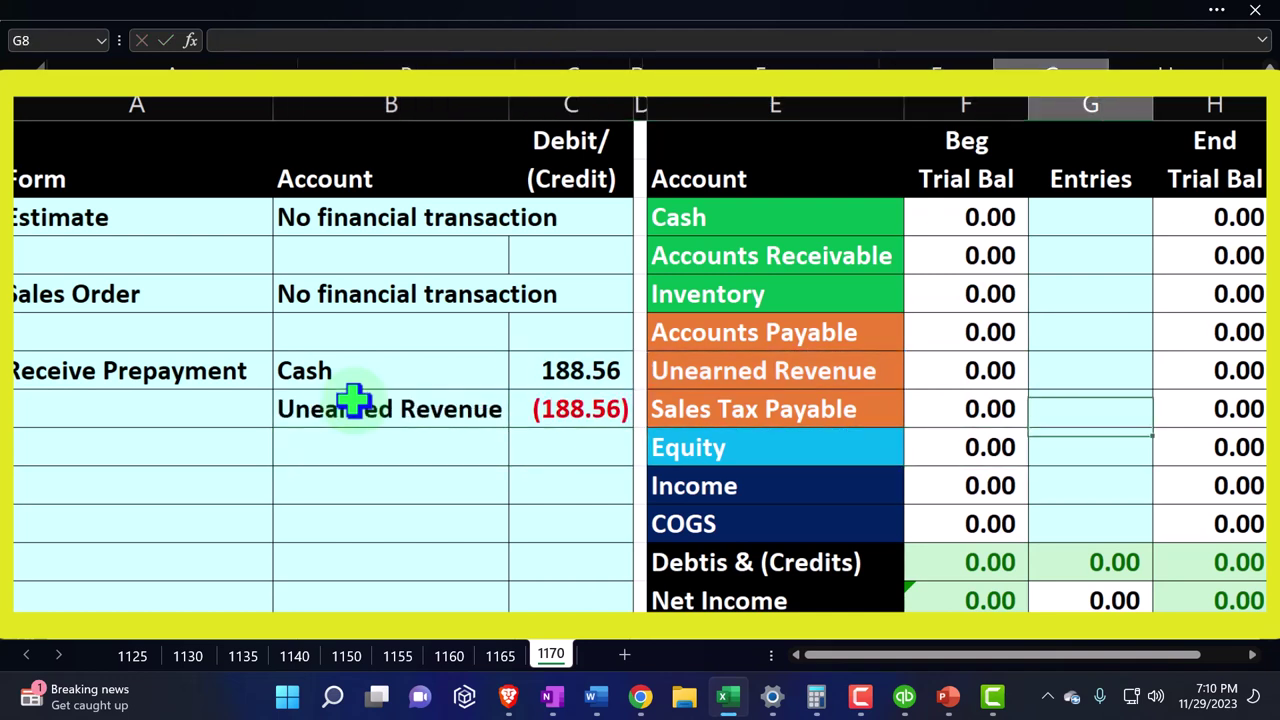
{"action": "key", "text": "Up"}
{"action": "key", "text": "Up"}
{"action": "key", "text": "Up"}
{"action": "key", "text": "Up"}
{"action": "key", "text": "Up"}
{"action": "key", "text": "Up"}
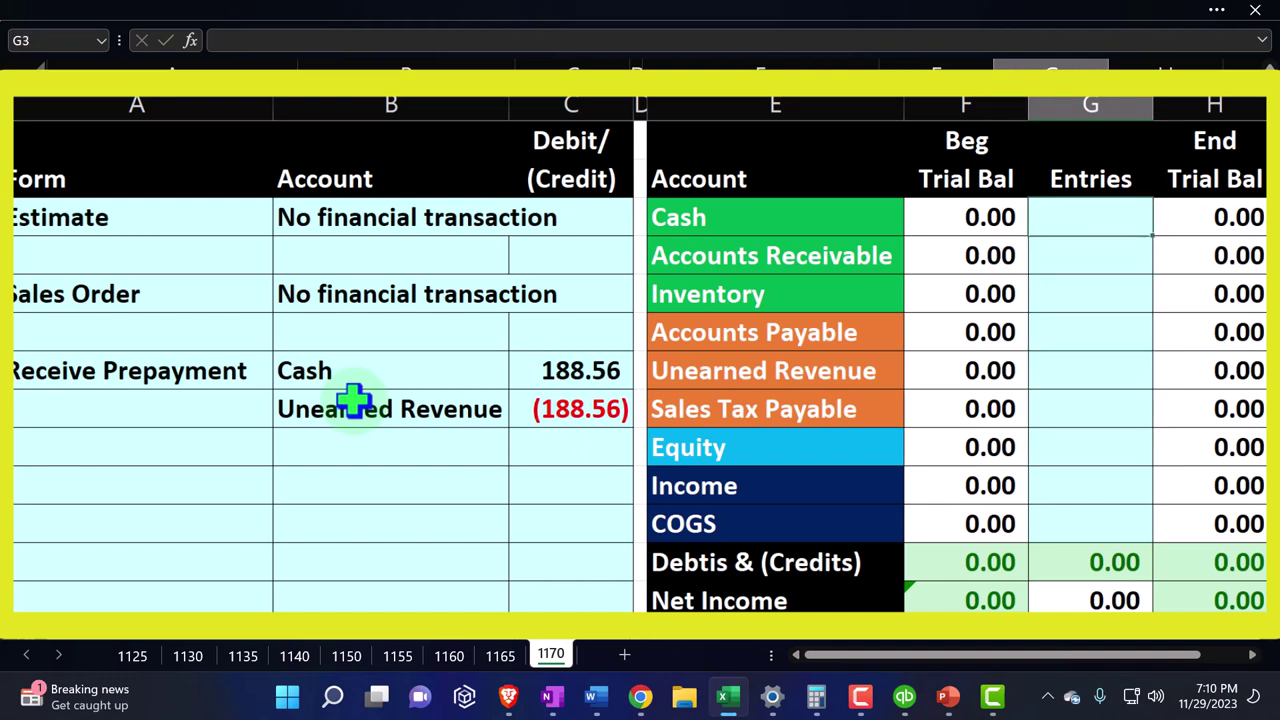
{"action": "type", "text": "="}
{"action": "key", "text": "Down"}
{"action": "key", "text": "Down"}
{"action": "key", "text": "Down"}
{"action": "key", "text": "Down"}
{"action": "key", "text": "Down"}
{"action": "key", "text": "Left"}
{"action": "key", "text": "Left"}
{"action": "key", "text": "Left"}
{"action": "key", "text": "Left"}
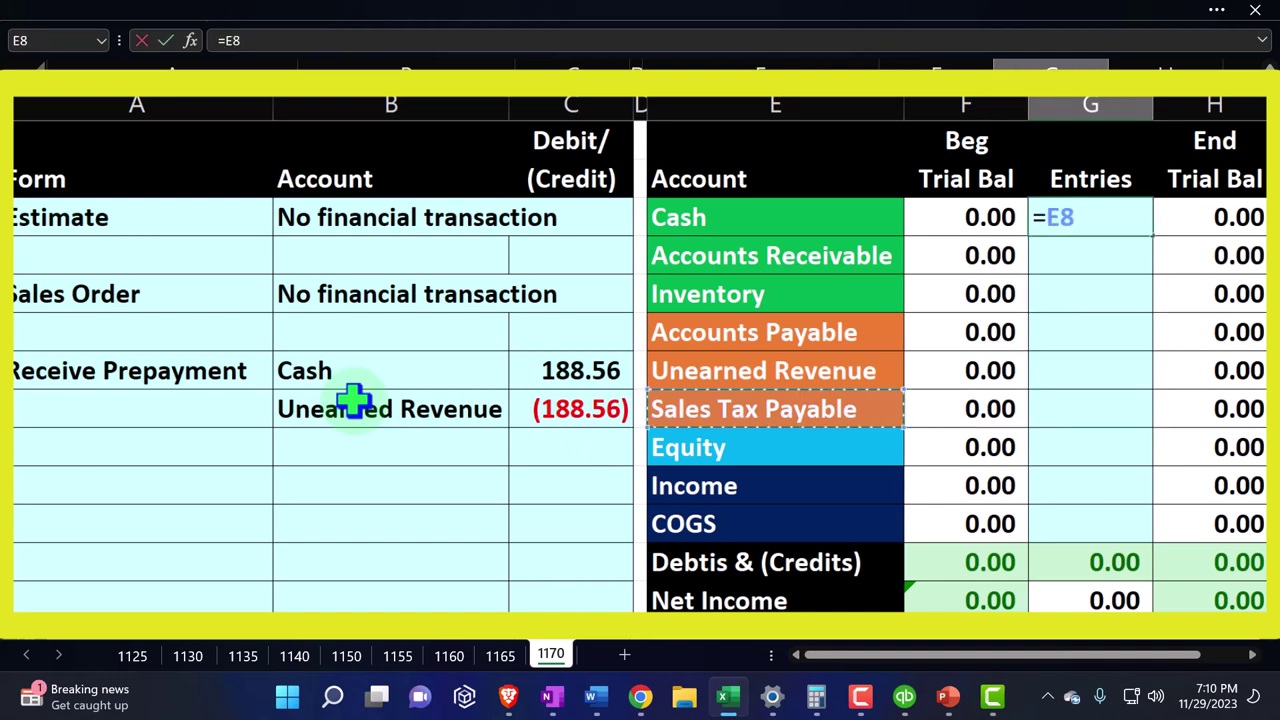
{"action": "key", "text": "Up"}
{"action": "key", "text": "Return"}
- Post the Unearned Revenue credit to the trial balance by linking its Entries cell G7 to C8
{"action": "key", "text": "Down"}
{"action": "key", "text": "Down"}
{"action": "key", "text": "Down"}
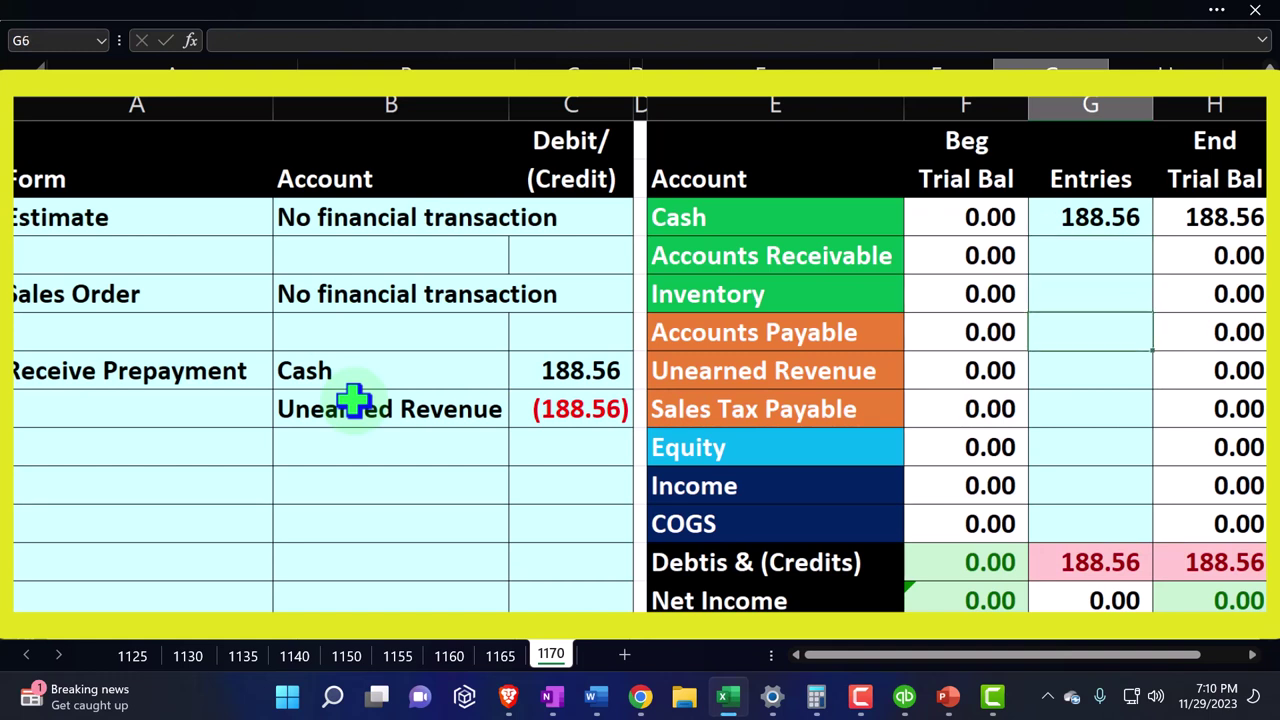
{"action": "type", "text": "="}
{"action": "key", "text": "Left"}
{"action": "key", "text": "Left"}
{"action": "key", "text": "Left"}
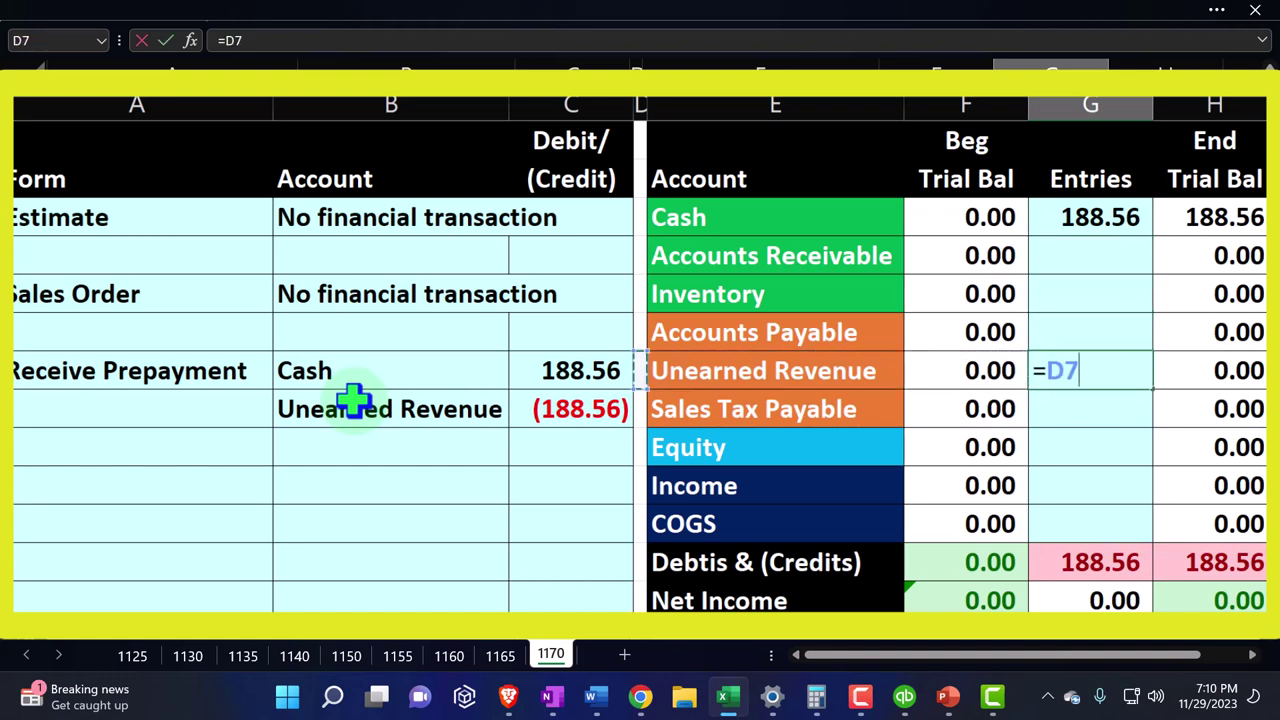
{"action": "key", "text": "Left"}
{"action": "key", "text": "Down"}
{"action": "key", "text": "Return"}
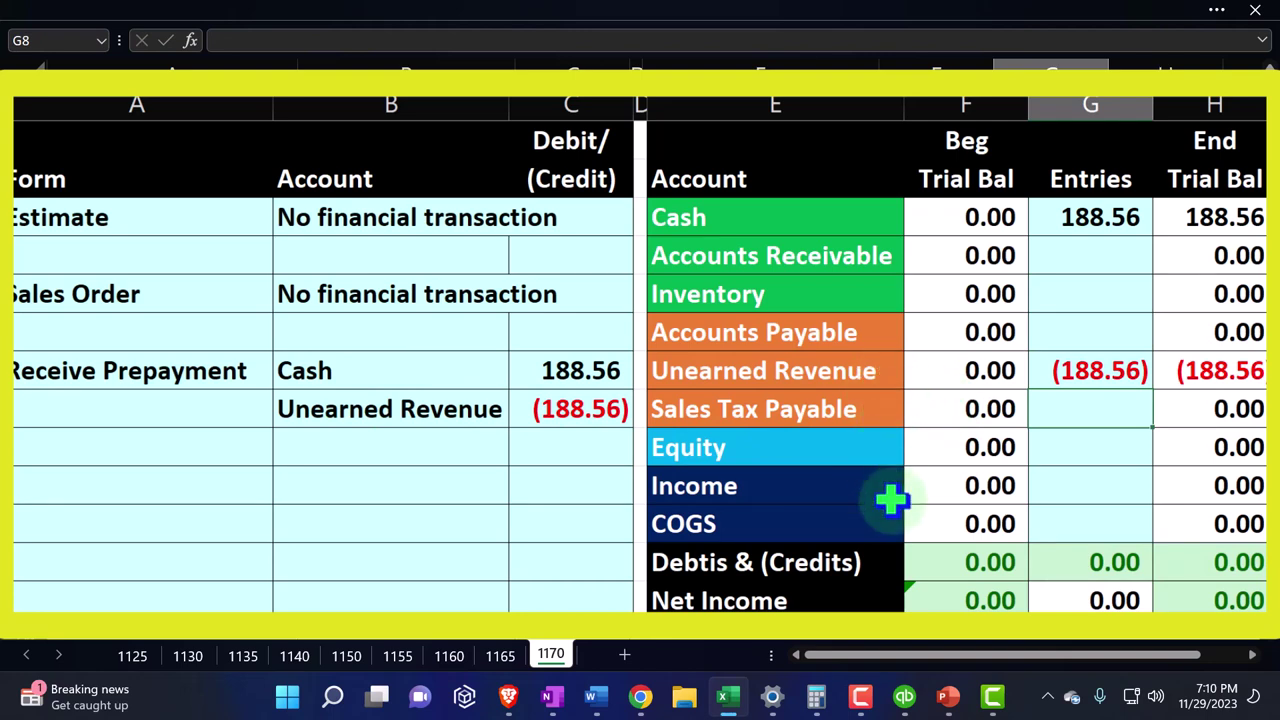
- Switch to QuickBooks' Customer Payment form and set the display scale to 125% in the Windows display settings
{"action": "left_click", "coordinate": [904, 697]}
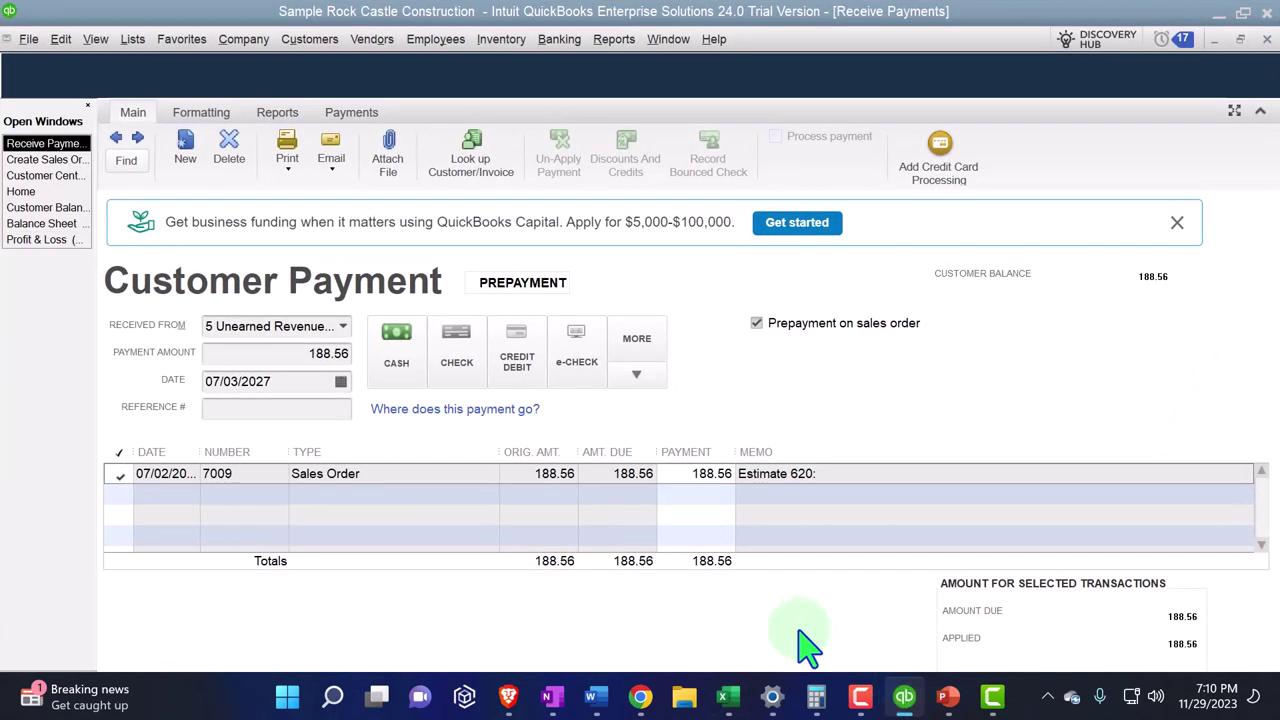
{"action": "left_click", "coordinate": [774, 700]}
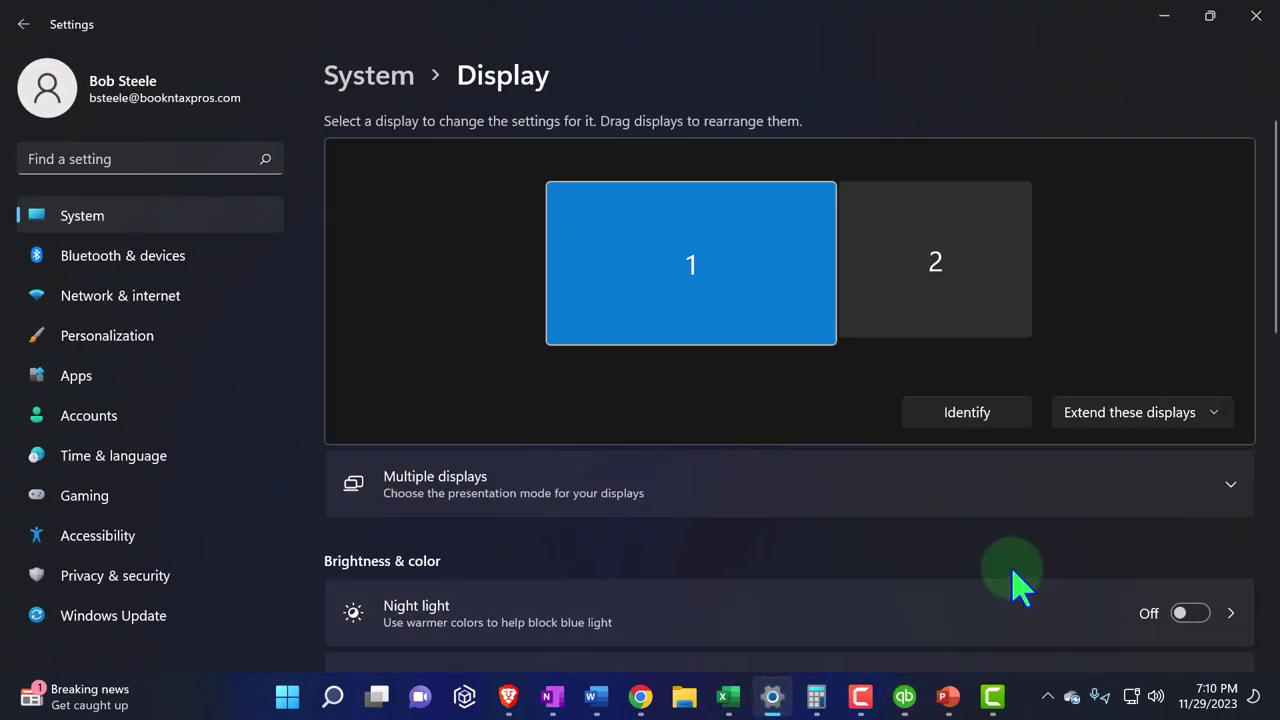
{"action": "scroll", "coordinate": [1012, 585], "scroll_direction": "down", "scroll_amount": 5}
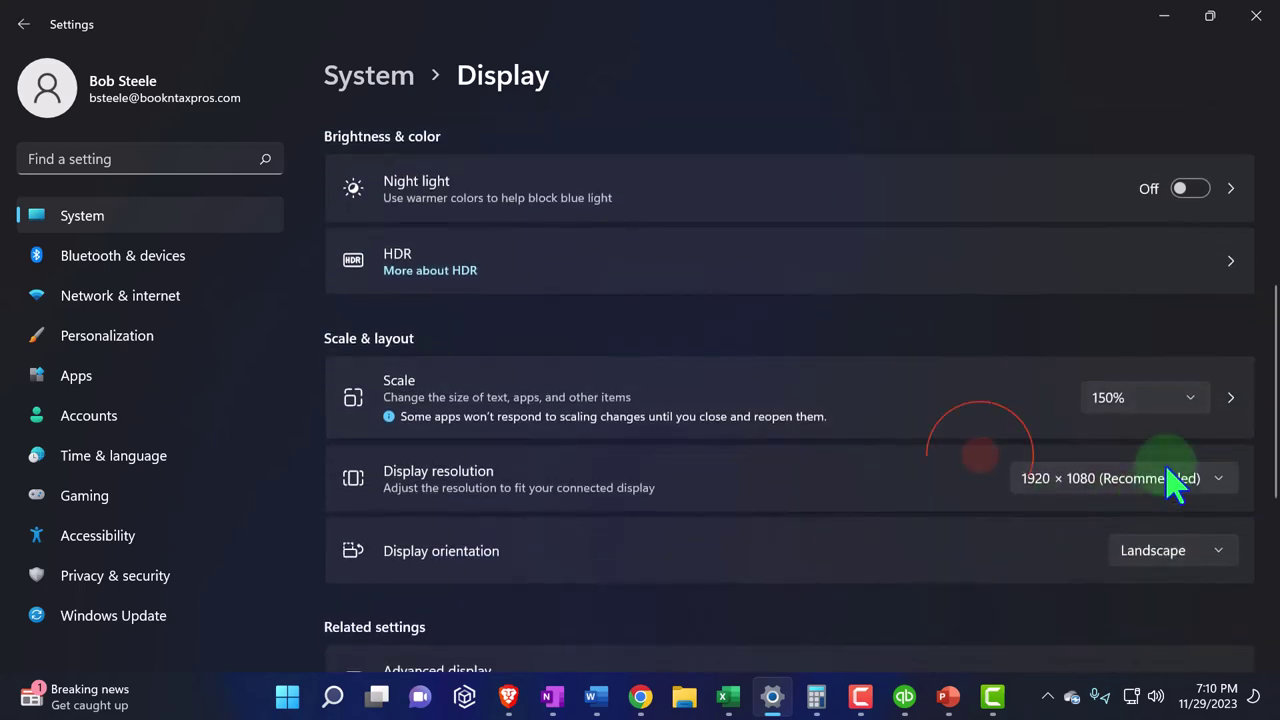
{"action": "left_click", "coordinate": [1188, 397]}
{"action": "left_click", "coordinate": [1137, 362]}
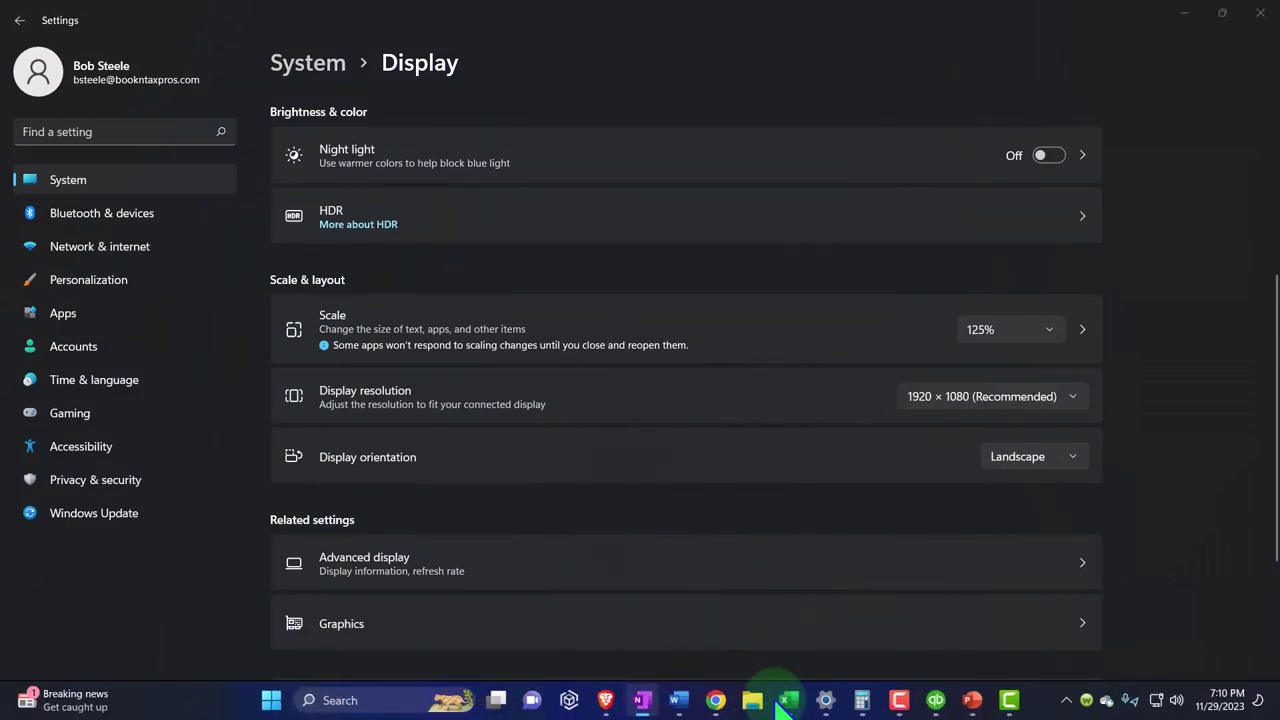
- Save and close the customer prepayment in QuickBooks and set the Windows display scale back to 150%
{"action": "left_click", "coordinate": [828, 700]}
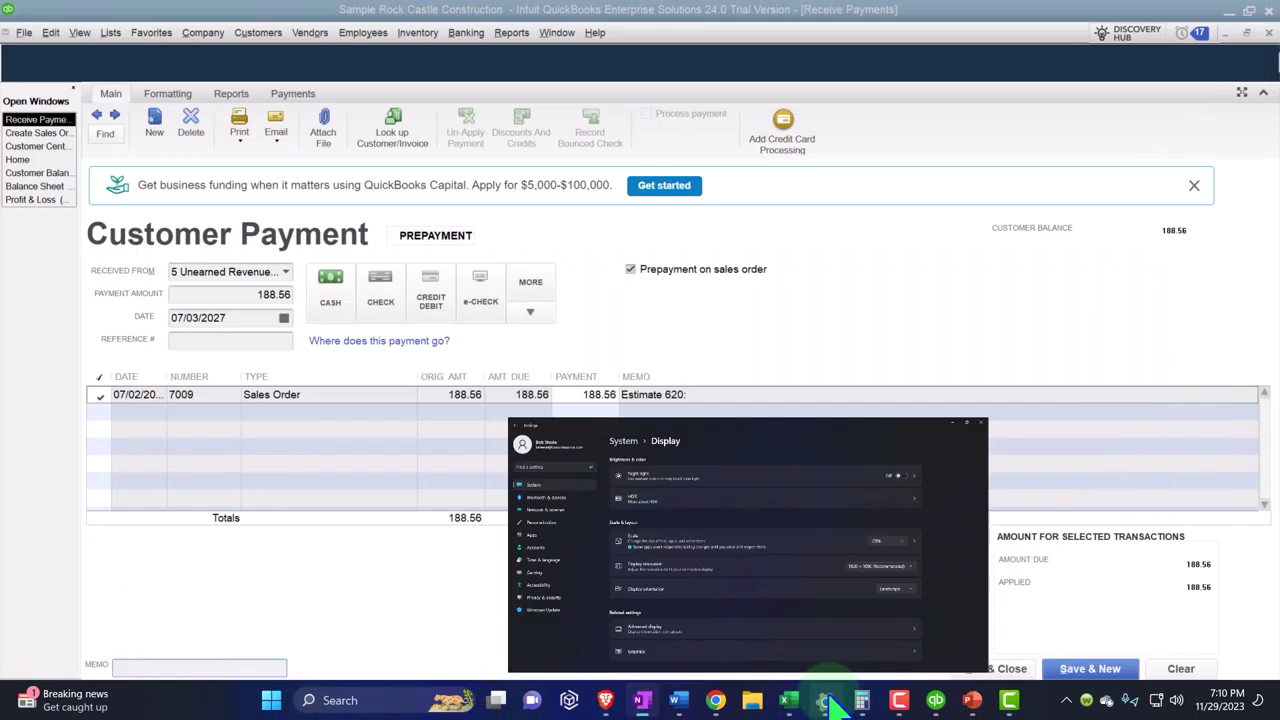
{"action": "left_click", "coordinate": [762, 618]}
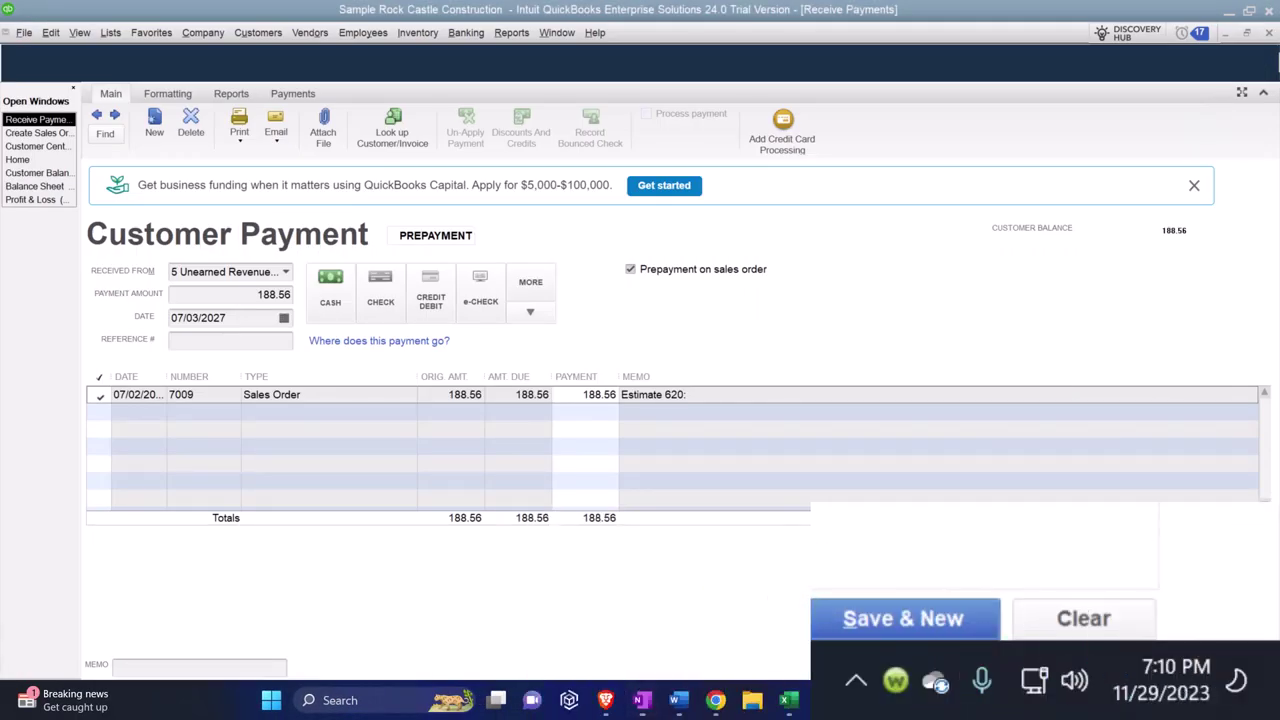
{"action": "left_click", "coordinate": [826, 700]}
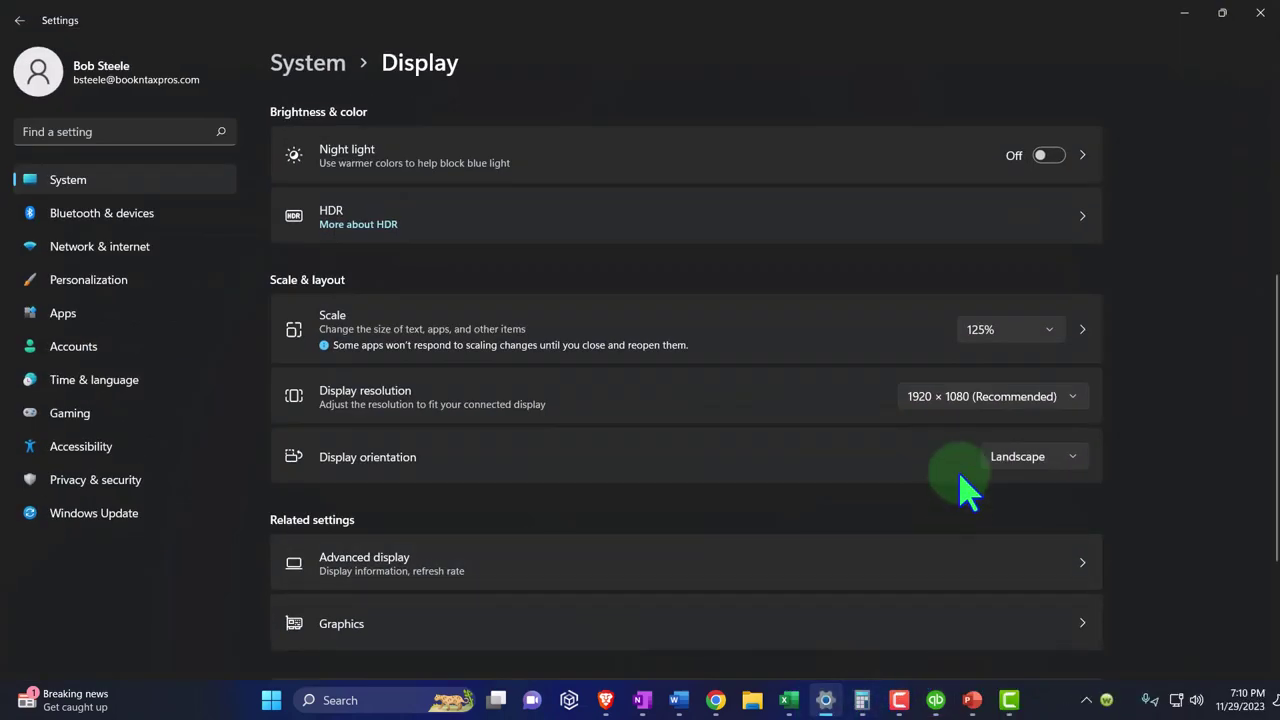
{"action": "left_click", "coordinate": [1040, 332]}
{"action": "left_click", "coordinate": [985, 360]}
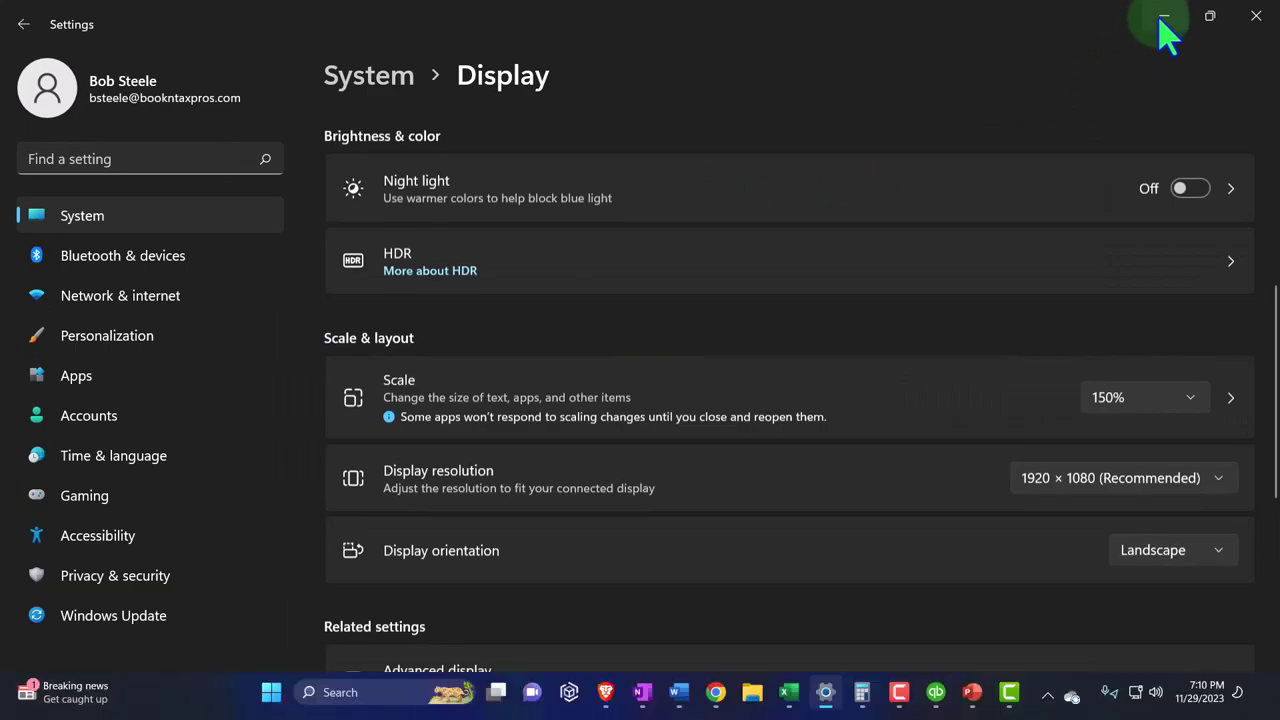
{"action": "left_click", "coordinate": [1165, 18]}
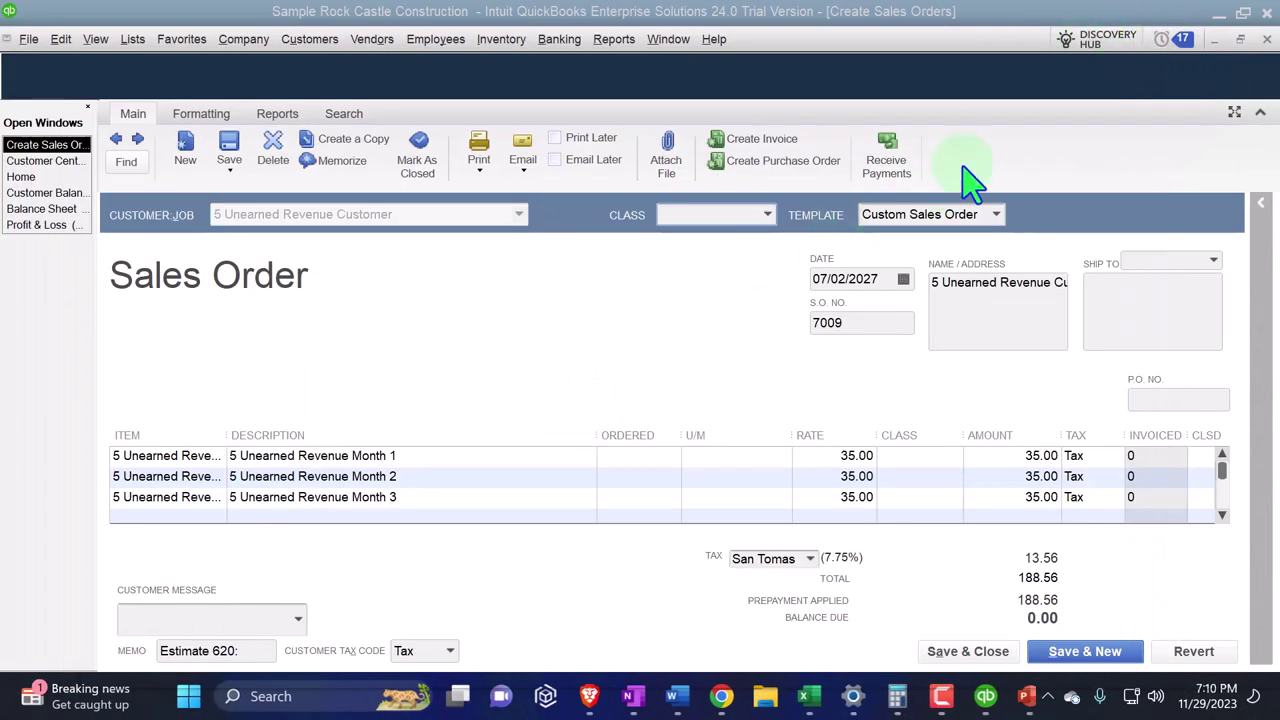
- Close the sales order and examine the transactions behind Undeposited Funds on the Balance Sheet
{"action": "left_click", "coordinate": [1267, 40]}
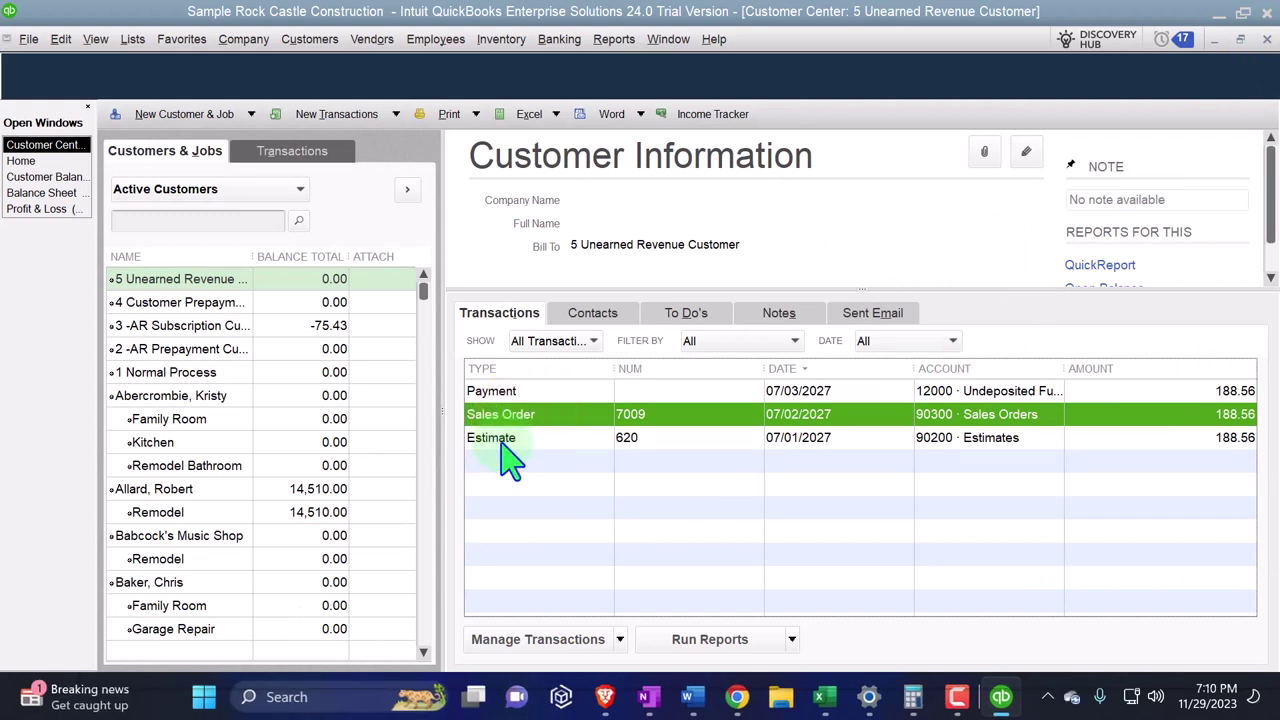
{"action": "left_click", "coordinate": [45, 193]}
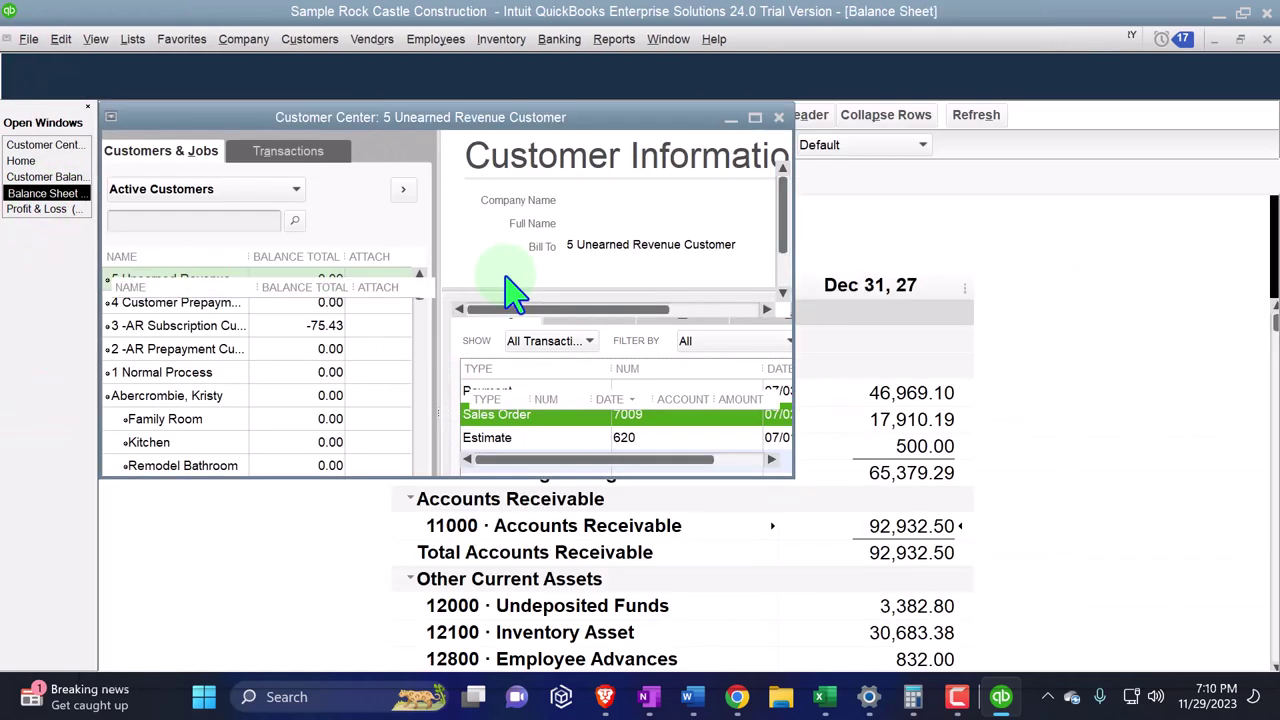
{"action": "scroll", "coordinate": [543, 460], "scroll_direction": "down", "scroll_amount": 2}
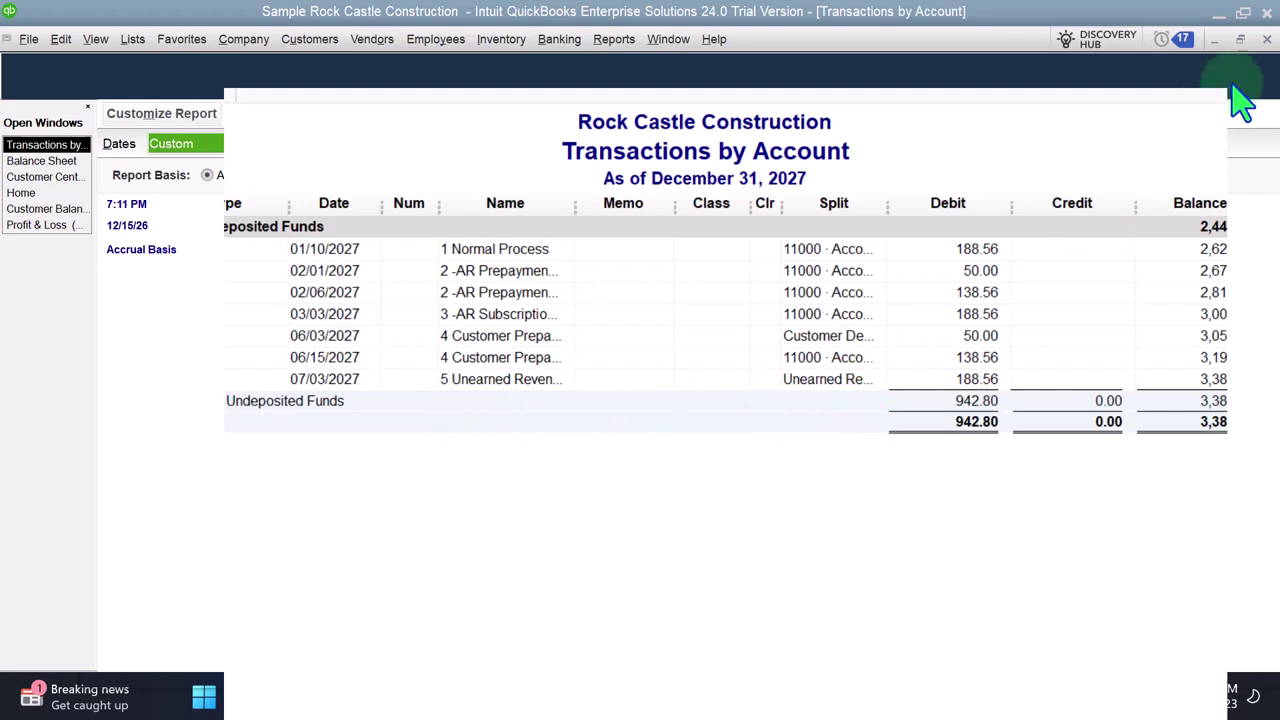
{"action": "left_click", "coordinate": [1266, 39]}
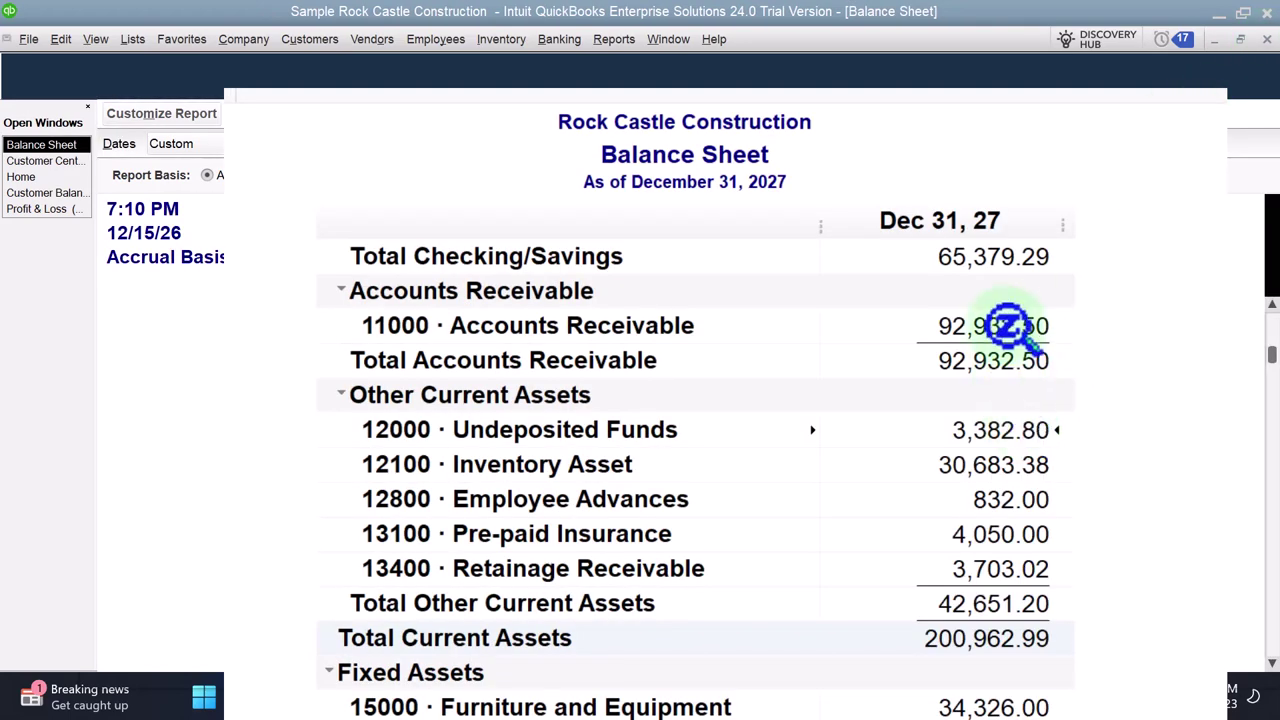
- Examine the payment behind the Unearned Revenue liability on the Balance Sheet and return to the report
{"action": "scroll", "coordinate": [1035, 350], "scroll_direction": "down", "scroll_amount": 2}
{"action": "scroll", "coordinate": [1015, 328], "scroll_direction": "down", "scroll_amount": 6}
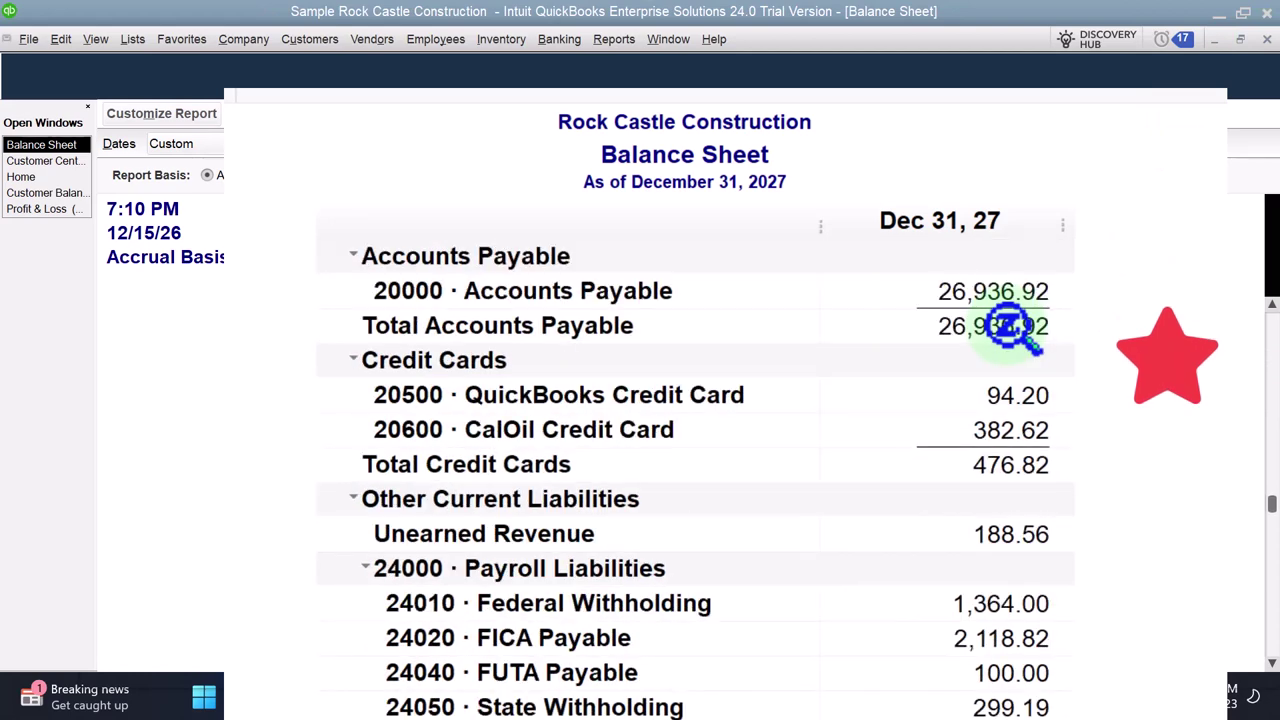
{"action": "scroll", "coordinate": [1010, 330], "scroll_direction": "down", "scroll_amount": 2}
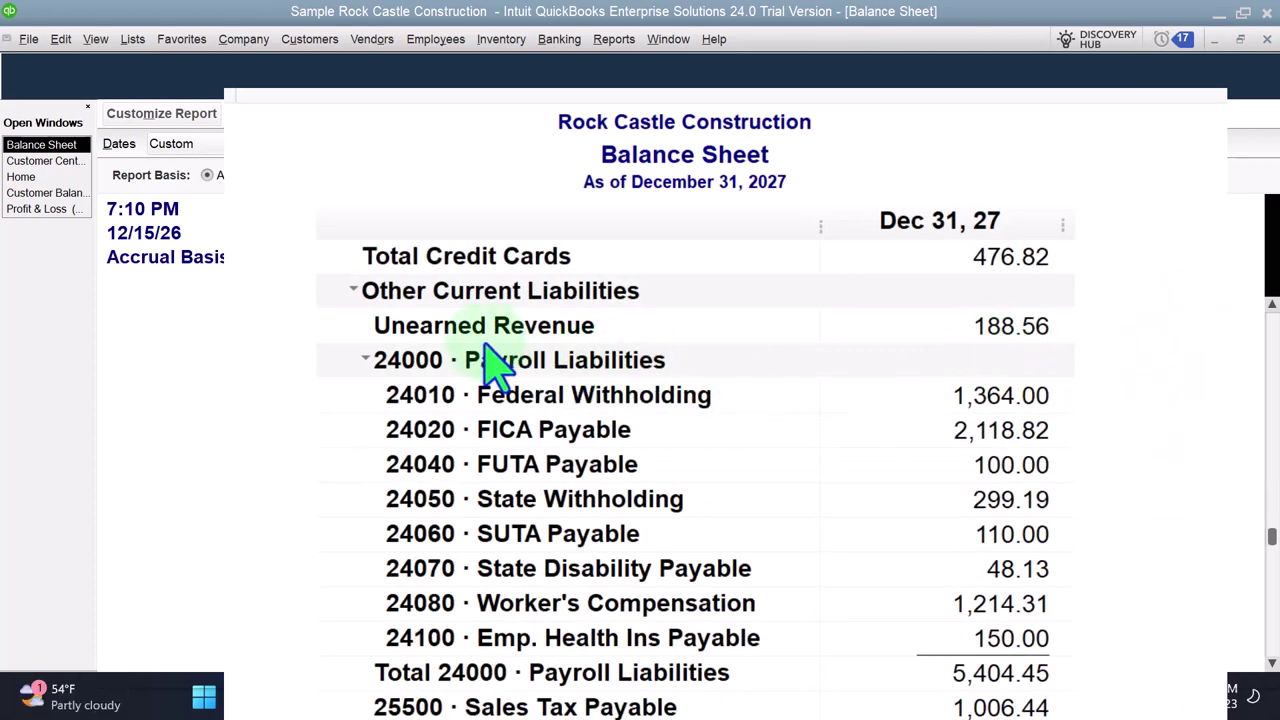
{"action": "double_click", "coordinate": [937, 365]}
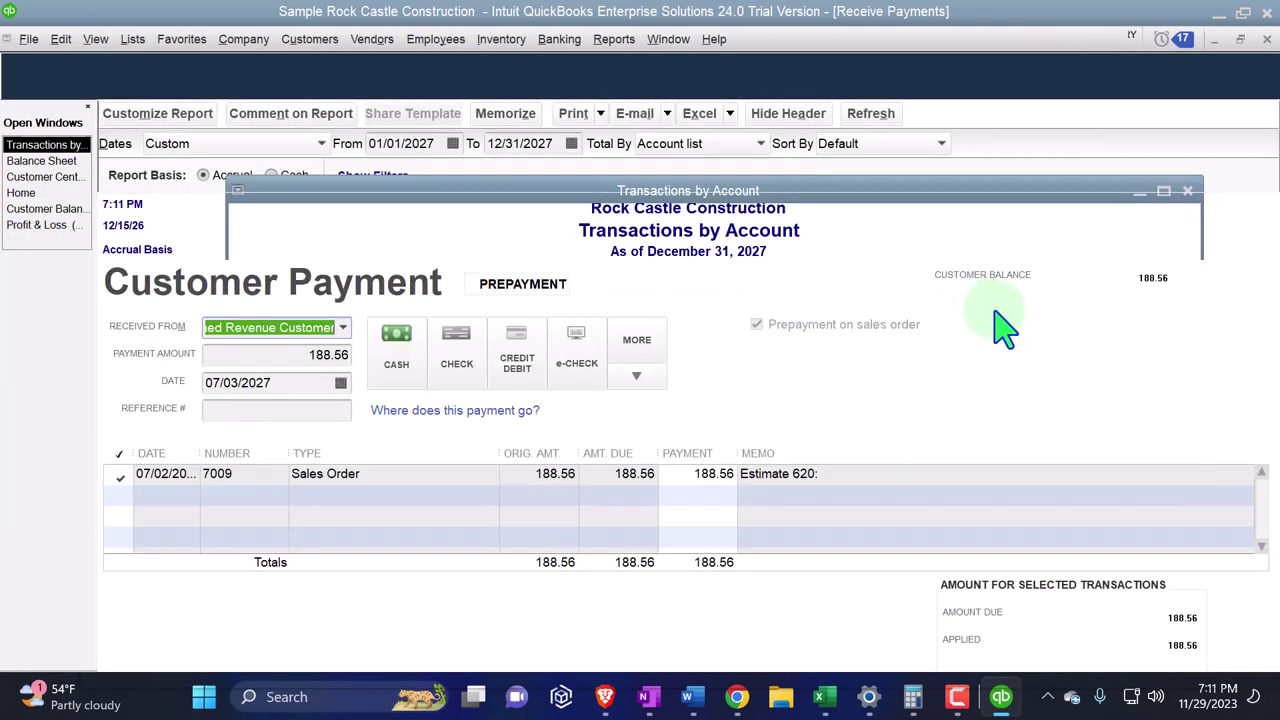
{"action": "left_click", "coordinate": [1266, 39]}
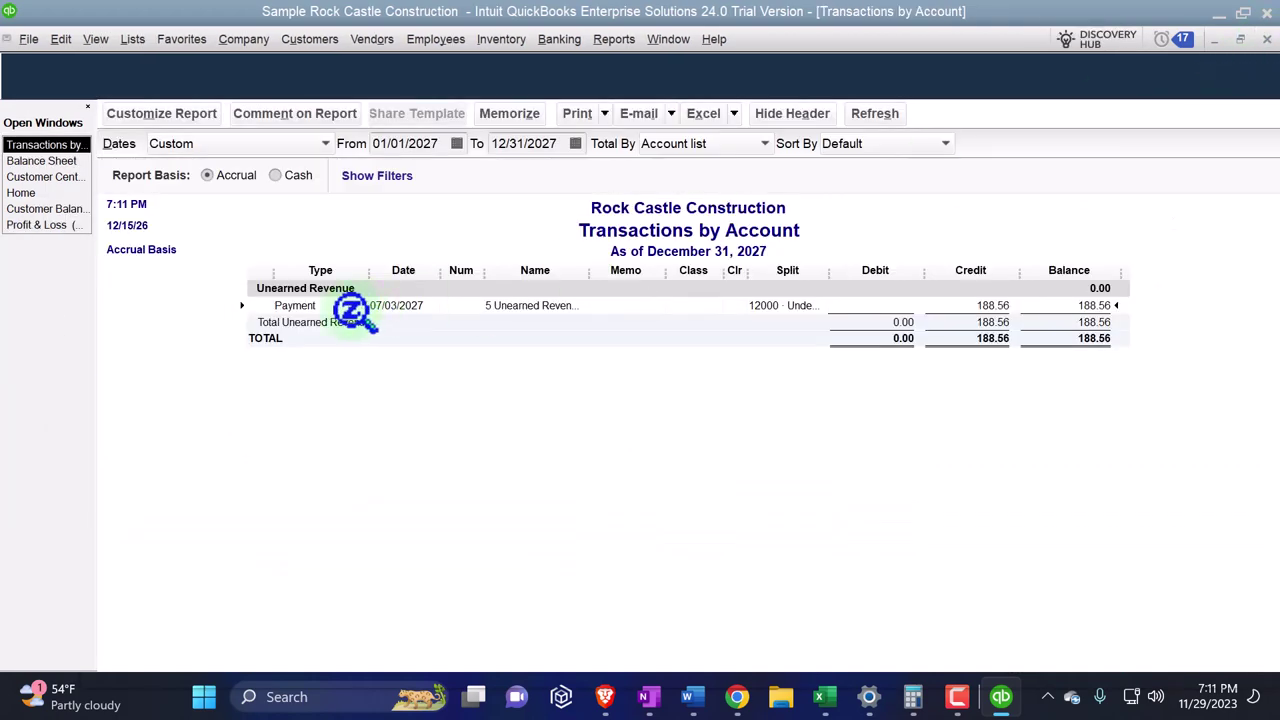
{"action": "left_click", "coordinate": [1266, 39]}
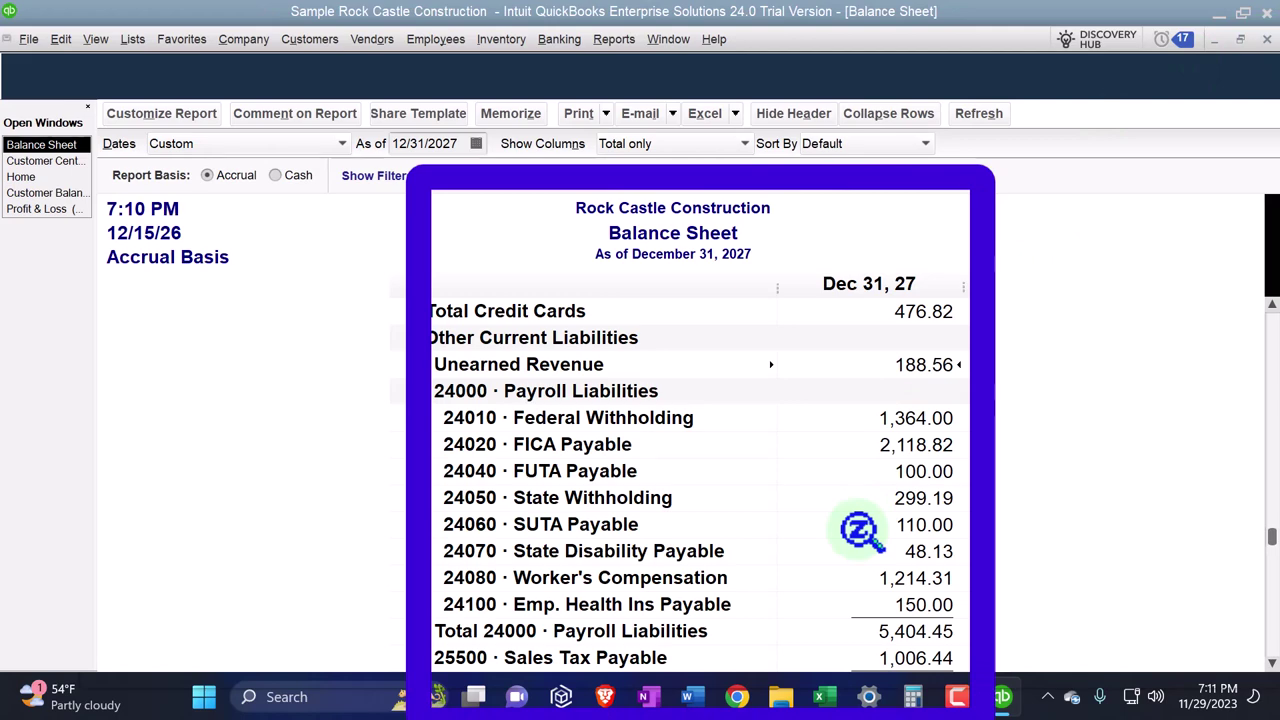
- Review the Customer Balance Detail report for the prepayment and subscription customers
{"action": "scroll", "coordinate": [860, 530], "scroll_direction": "up", "scroll_amount": 15}
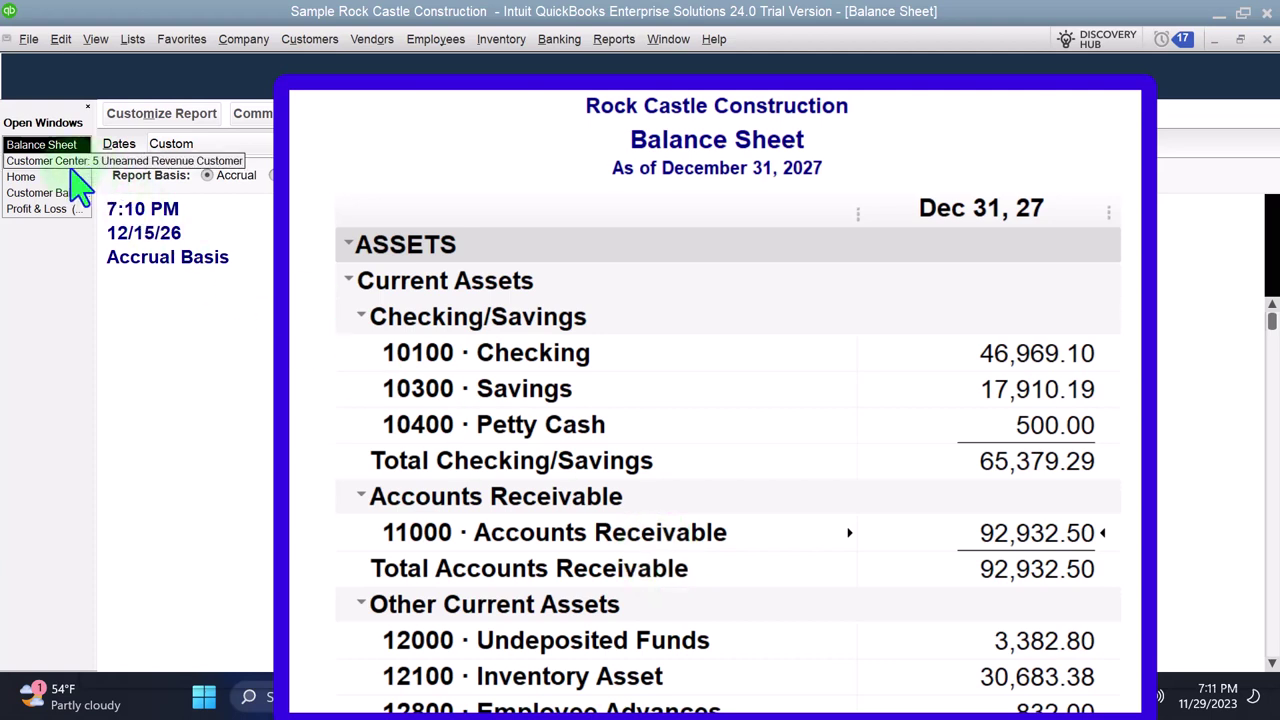
{"action": "left_click", "coordinate": [50, 192]}
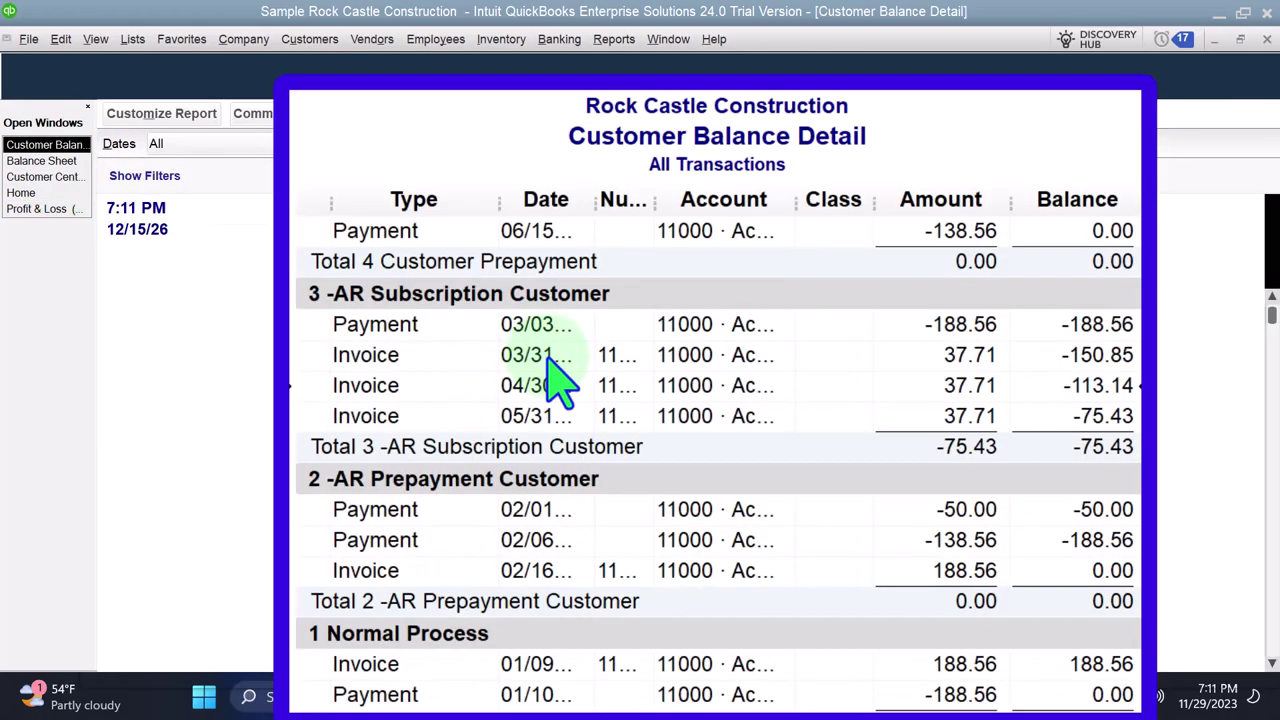
{"action": "scroll", "coordinate": [674, 506], "scroll_direction": "up", "scroll_amount": 1}
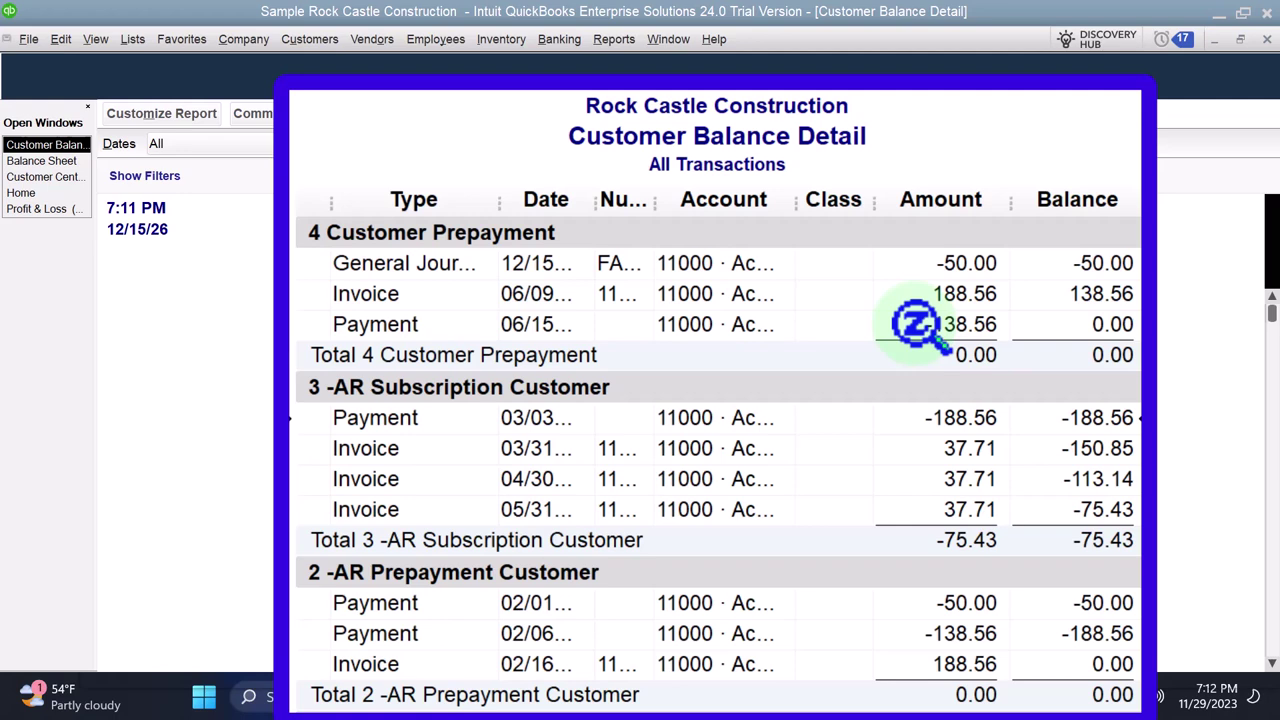
- Run the Open Prepayments by Customer report and review the prepayment open balance for 5 Unearned Revenue Customer
{"action": "left_click", "coordinate": [614, 40]}
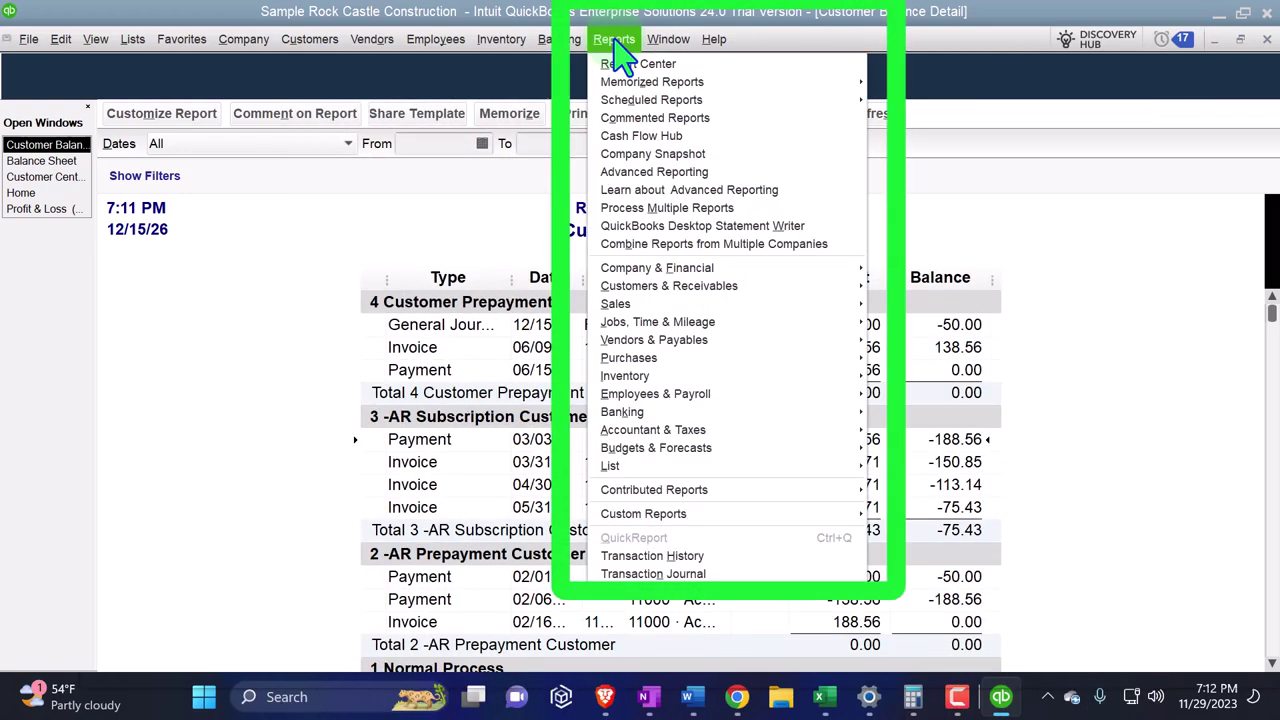
{"action": "mouse_move", "coordinate": [654, 290]}
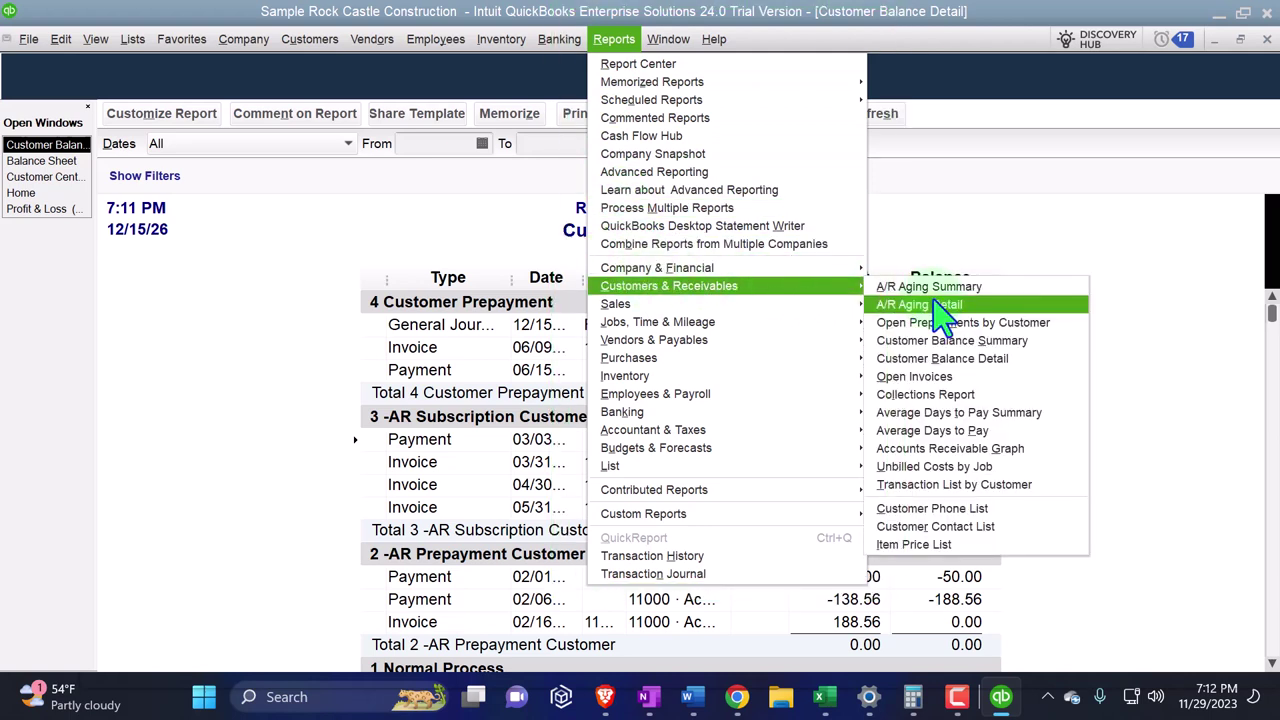
{"action": "left_click", "coordinate": [1007, 325]}
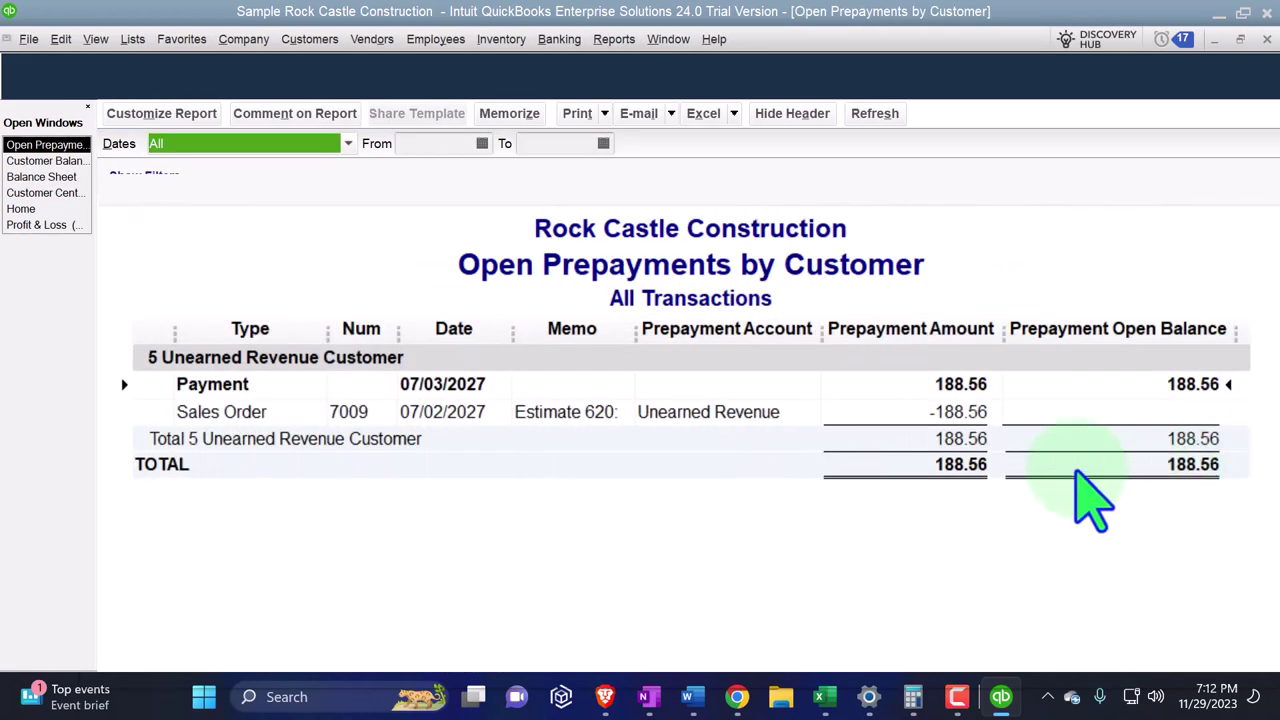
{"action": "left_click", "coordinate": [981, 437]}
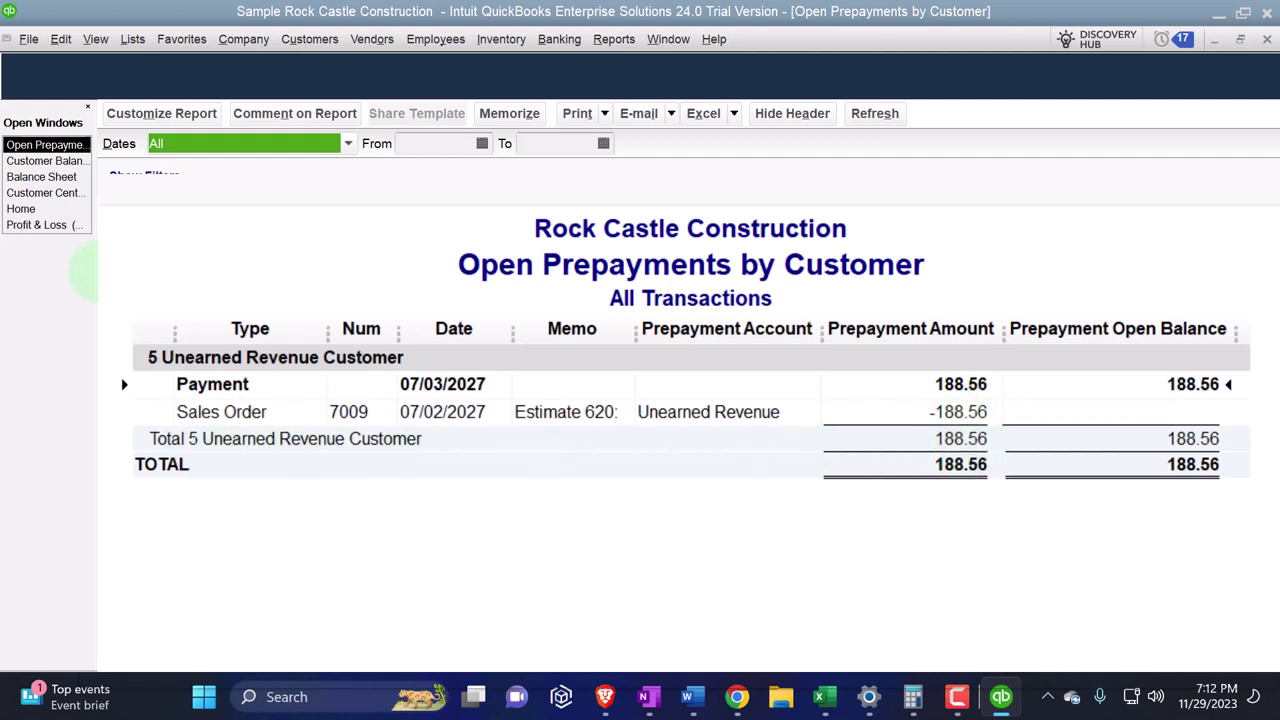
- Return to the Customer Center and review the estimate, sales order and payment of 5 Unearned Revenue Customer
{"action": "left_click", "coordinate": [48, 162]}
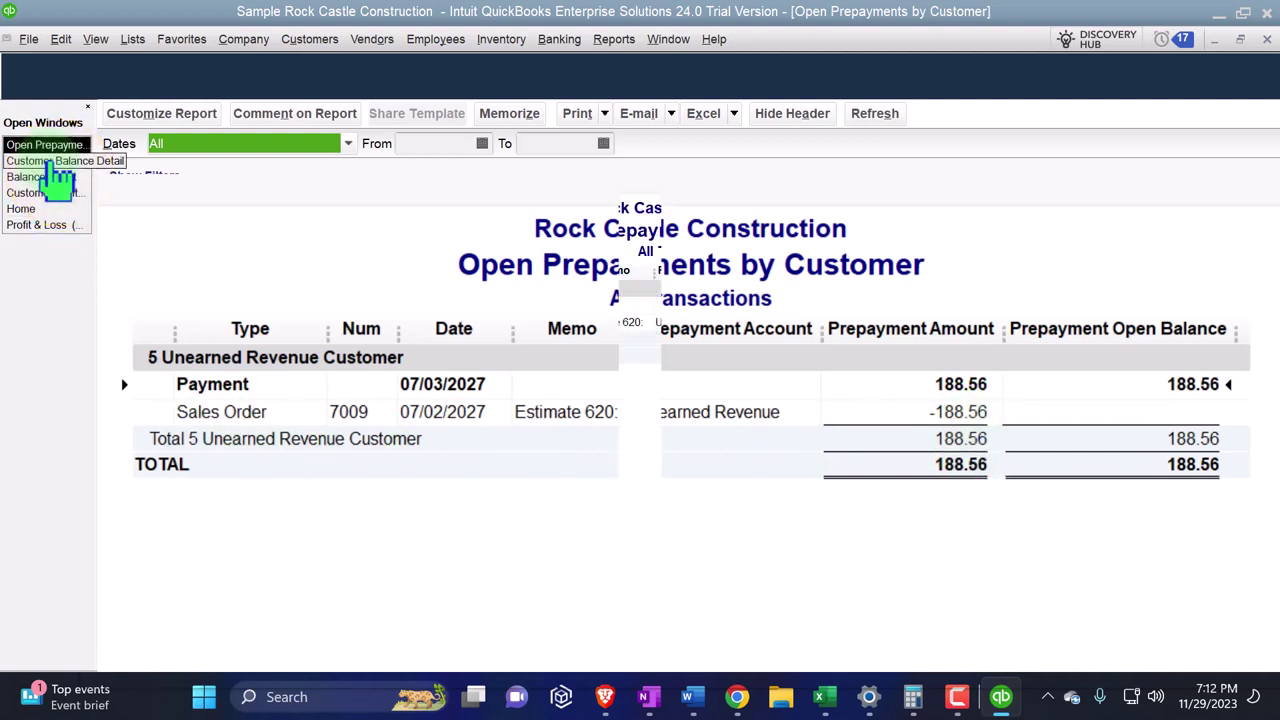
{"action": "left_click", "coordinate": [40, 192]}
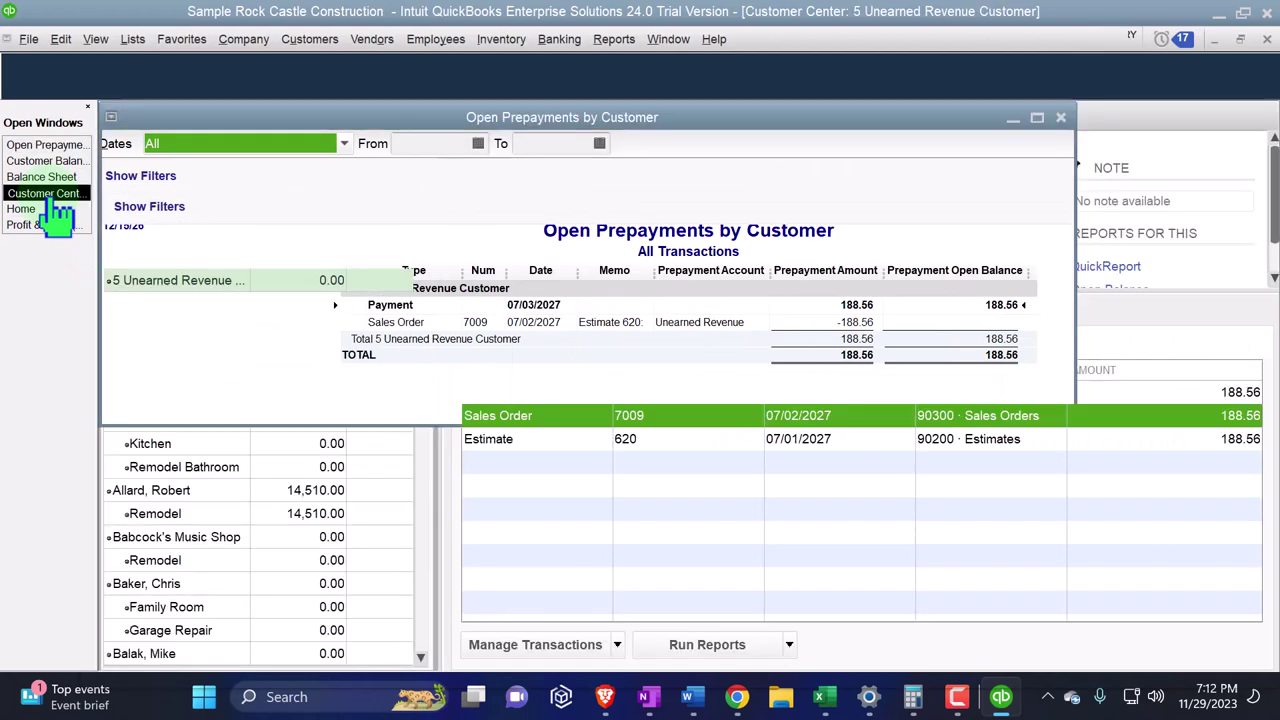
{"action": "left_click", "coordinate": [474, 520]}
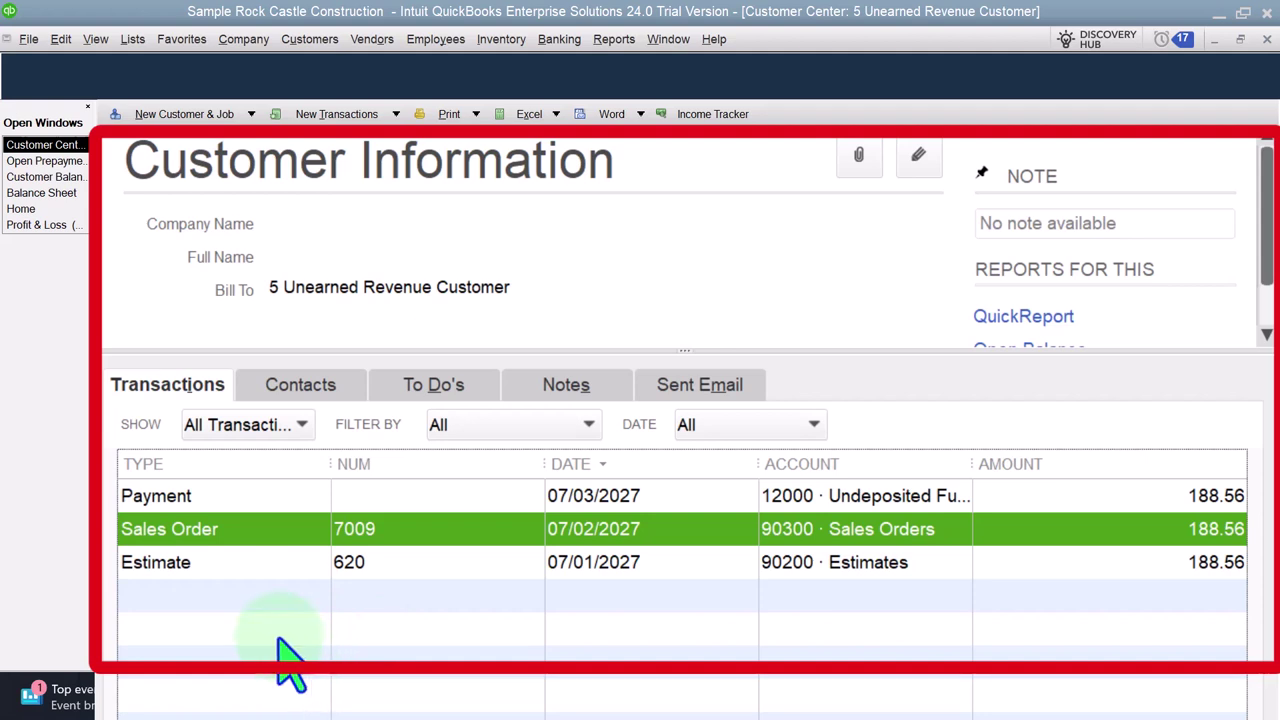
{"action": "left_click", "coordinate": [216, 566]}
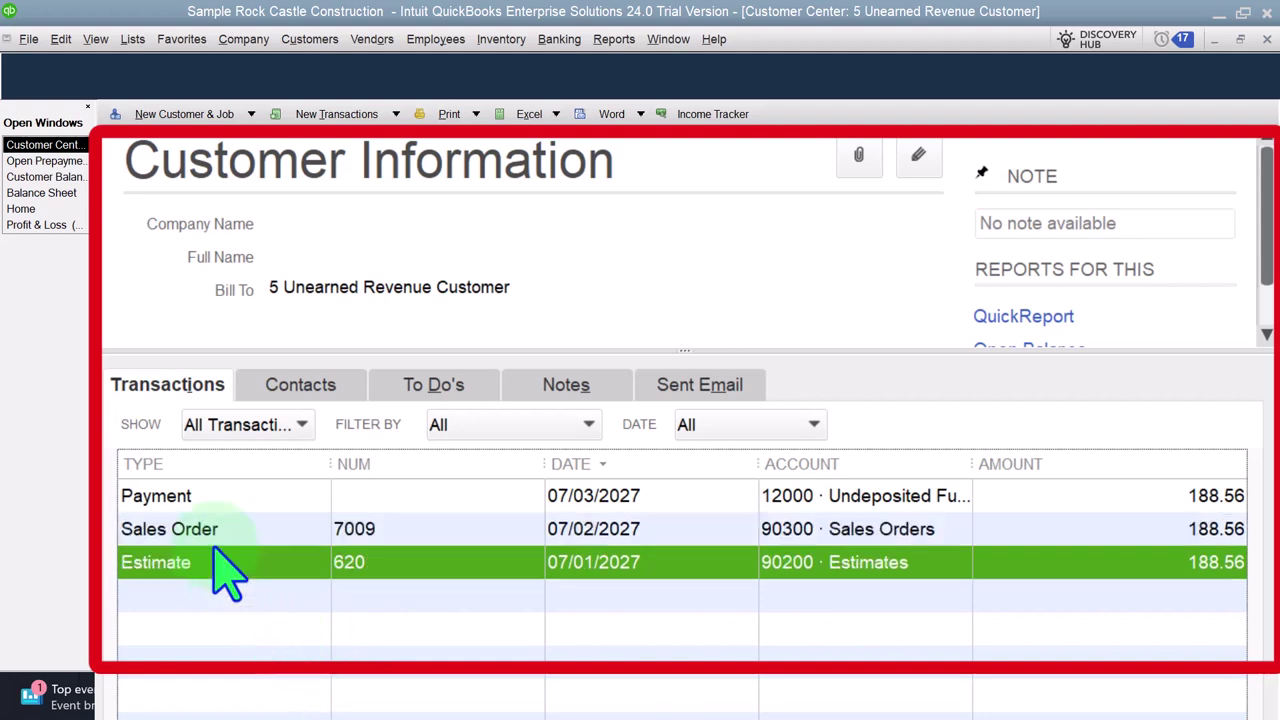
{"action": "left_click", "coordinate": [214, 526]}
{"action": "left_click", "coordinate": [205, 500]}
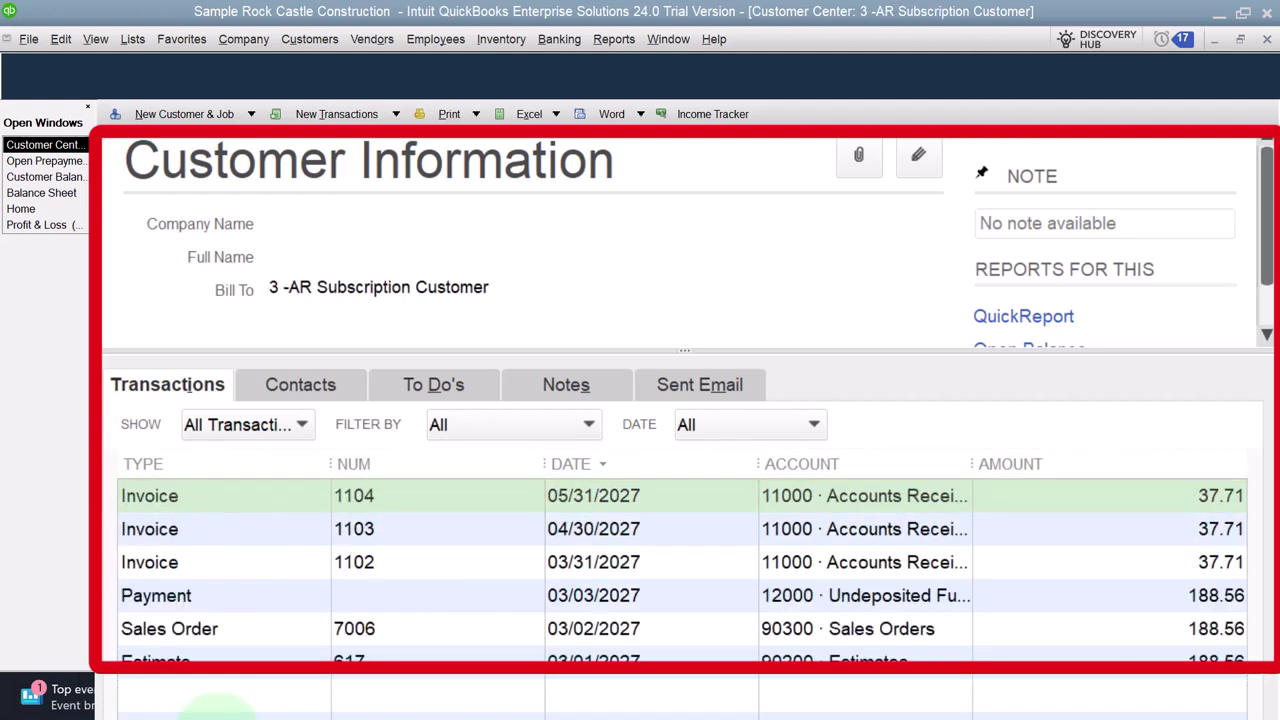
- Review the estimate, sales order and payment of 3 -AR Subscription Customer in the Customer Center
{"action": "left_click", "coordinate": [195, 682]}
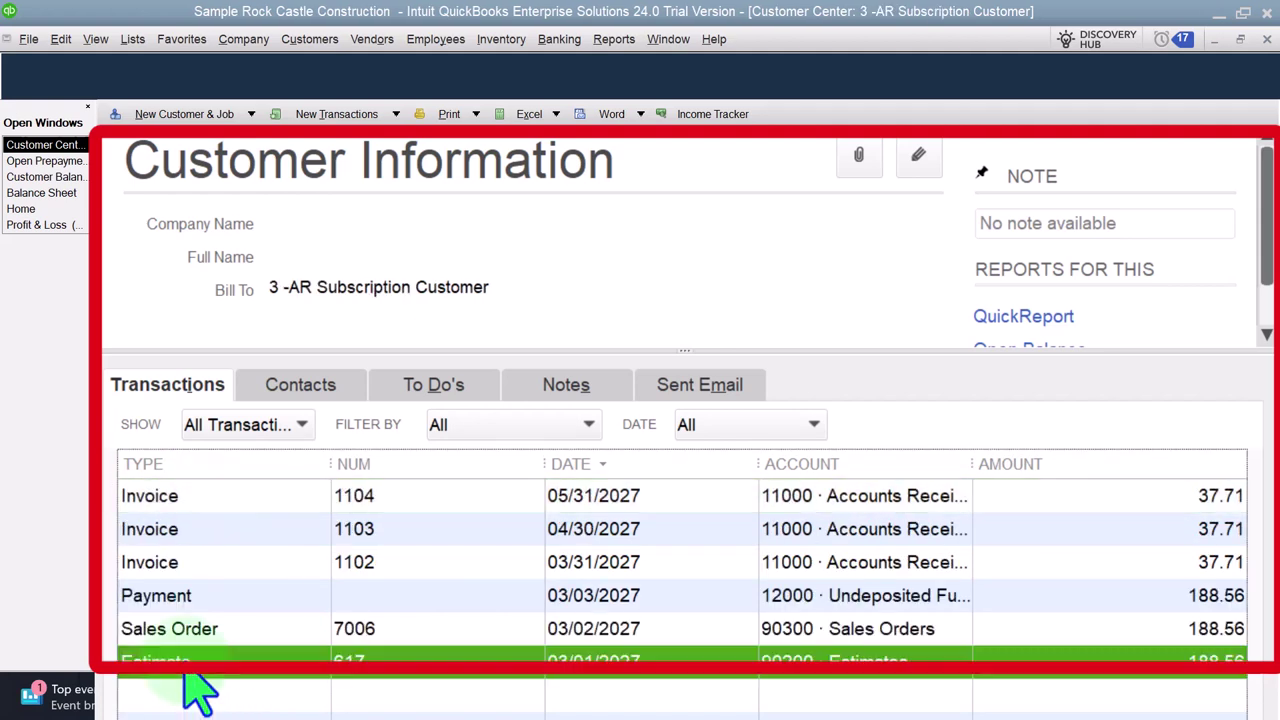
{"action": "left_click", "coordinate": [182, 624]}
{"action": "left_click", "coordinate": [183, 599]}
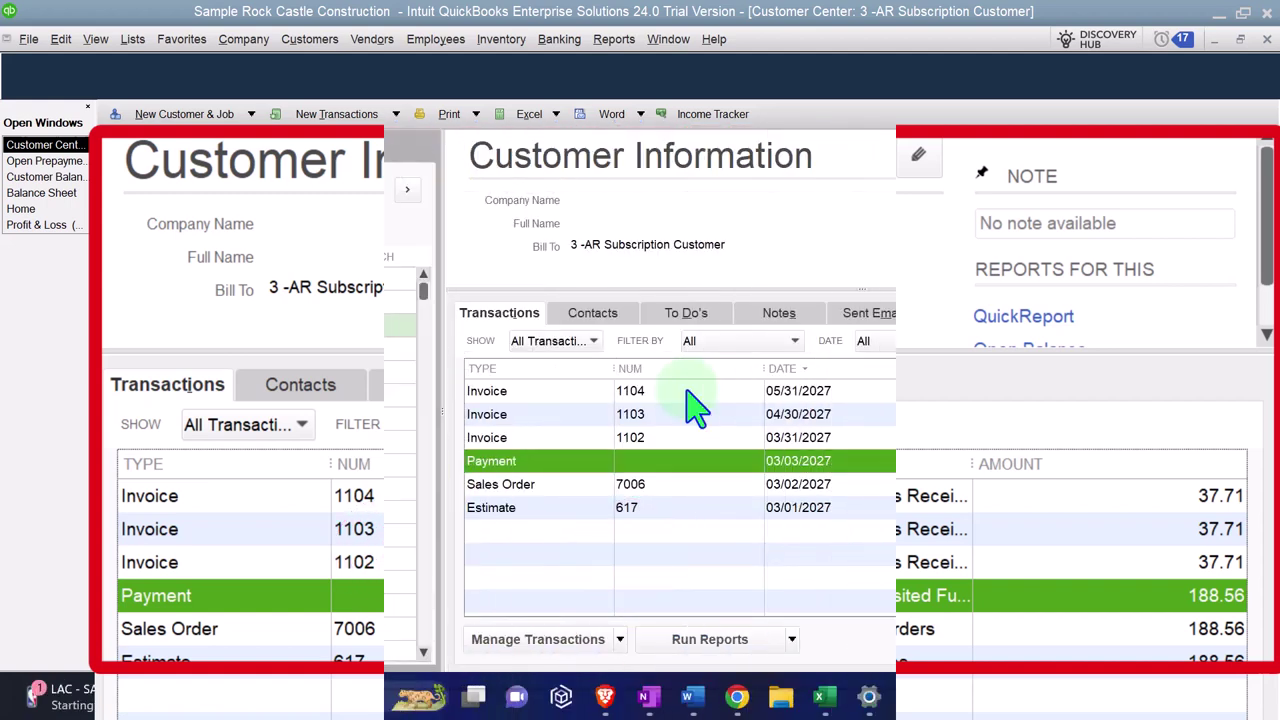
- Review the transactions of 4 Customer Prepayment and 5 Unearned Revenue Customer in the Customer Center
{"action": "left_click", "coordinate": [130, 303]}
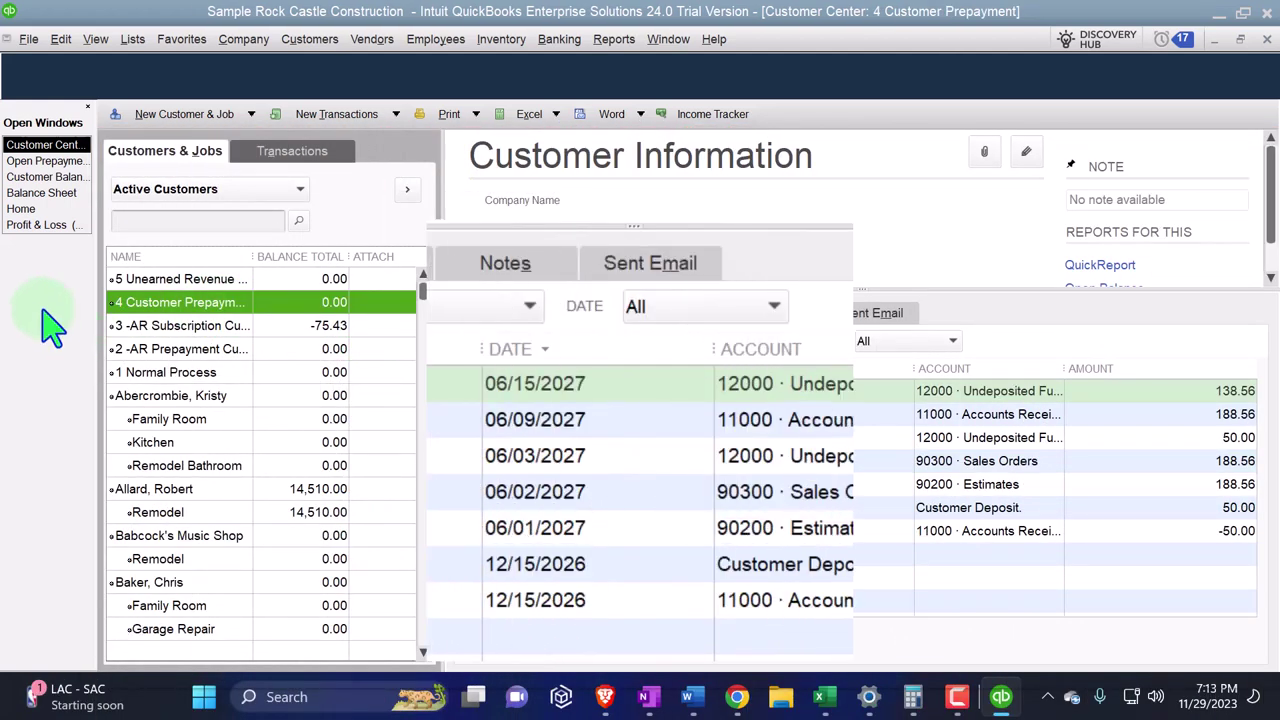
{"action": "key", "text": "Up"}
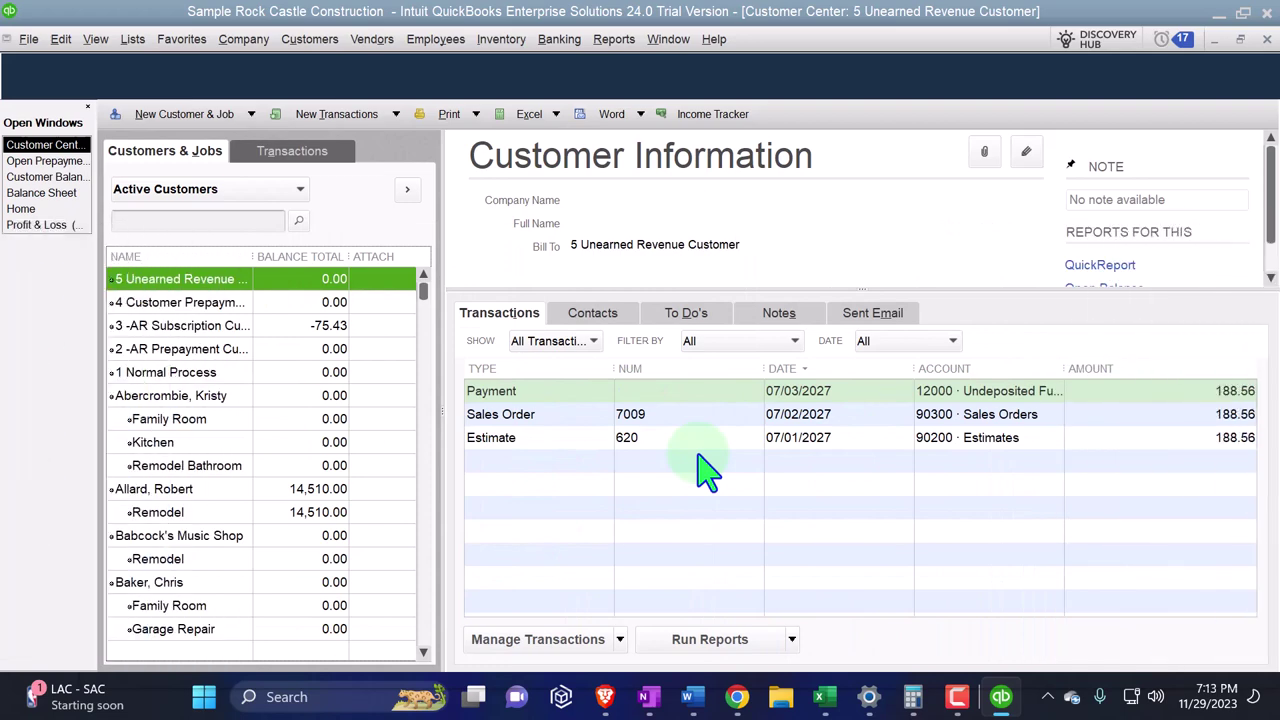
- Return to the Balance Sheet and examine it from Accounts Receivable and Undeposited Funds down to the Unearned Revenue liability
{"action": "left_click", "coordinate": [41, 192]}
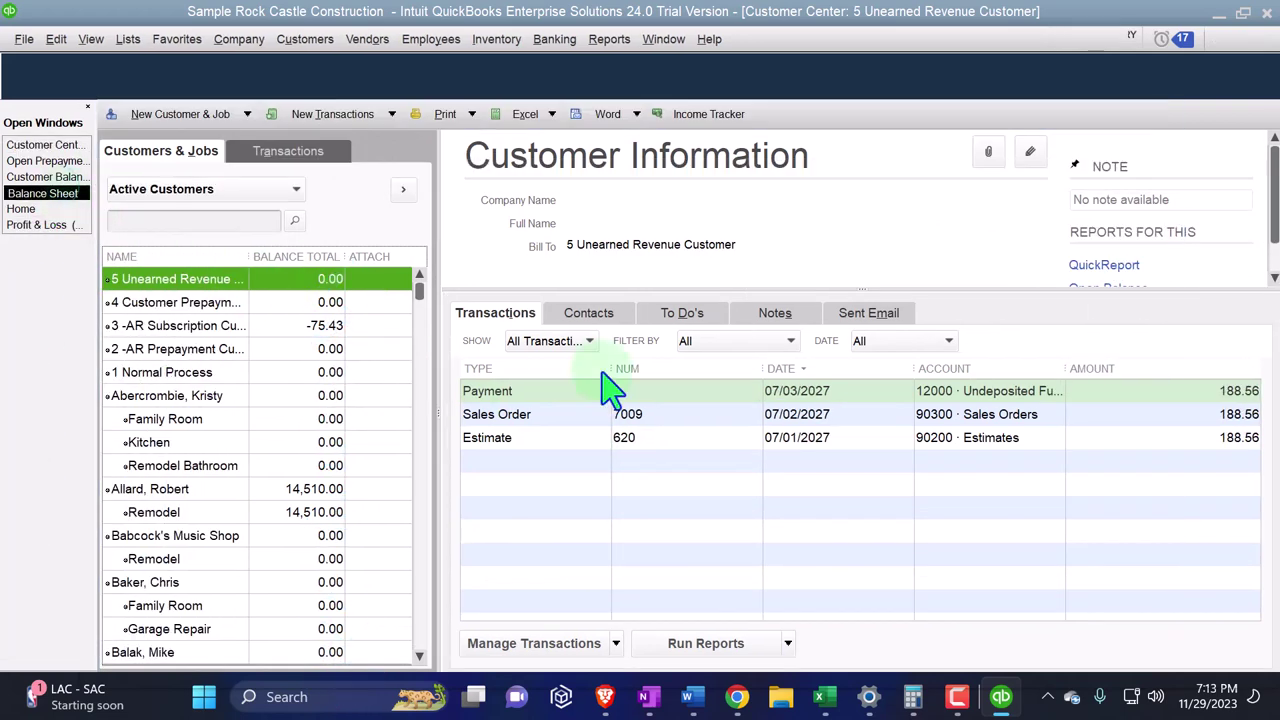
{"action": "scroll", "coordinate": [680, 448], "scroll_direction": "down", "scroll_amount": 1}
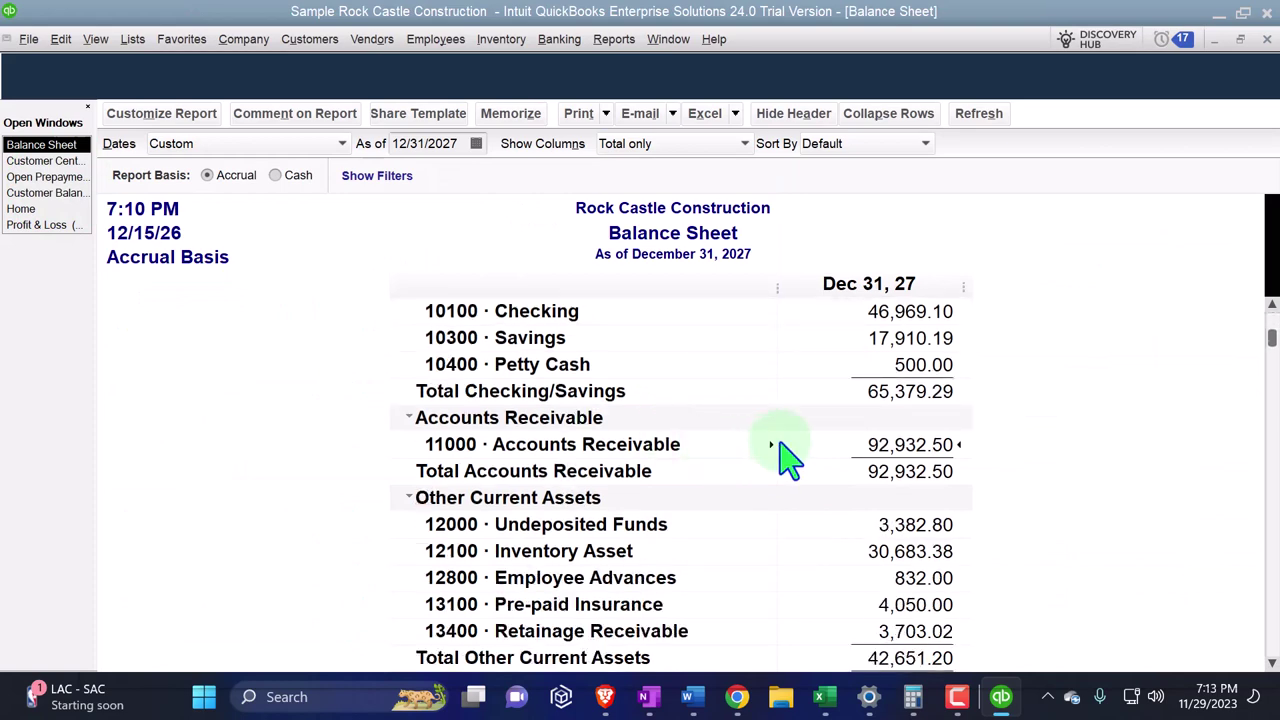
{"action": "scroll", "coordinate": [850, 438], "scroll_direction": "down", "scroll_amount": 1}
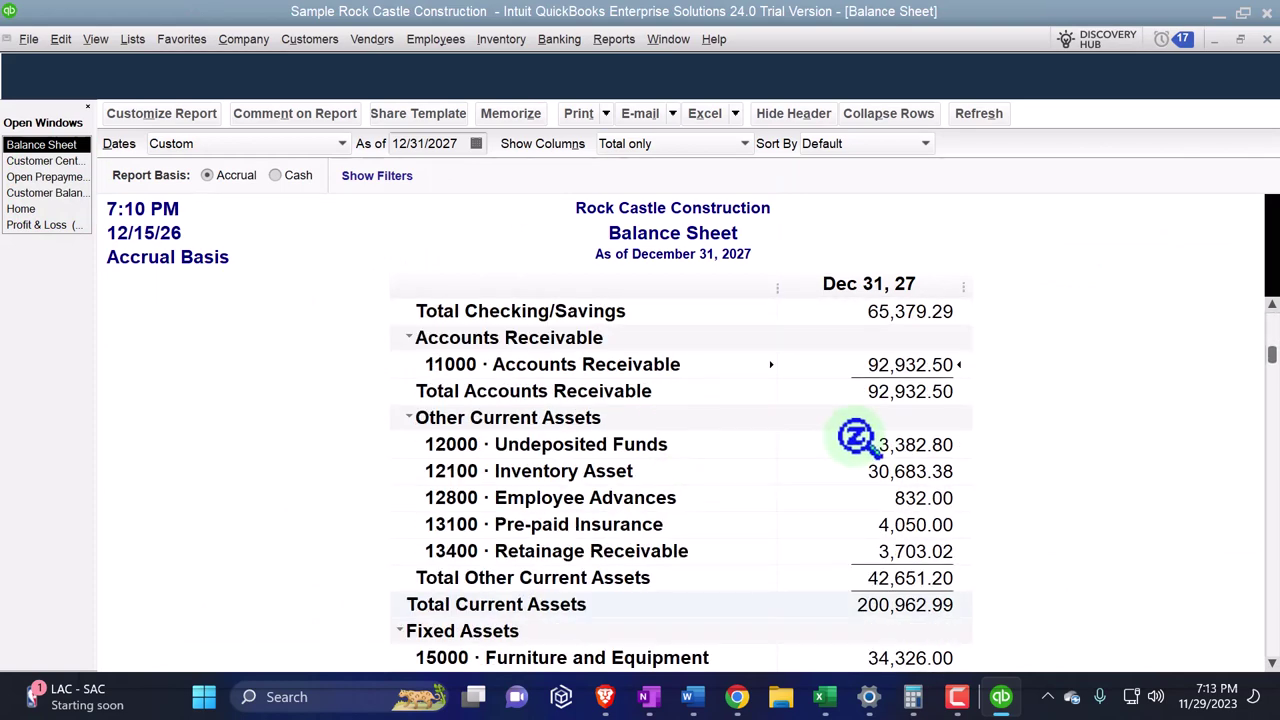
{"action": "scroll", "coordinate": [858, 438], "scroll_direction": "down", "scroll_amount": 7}
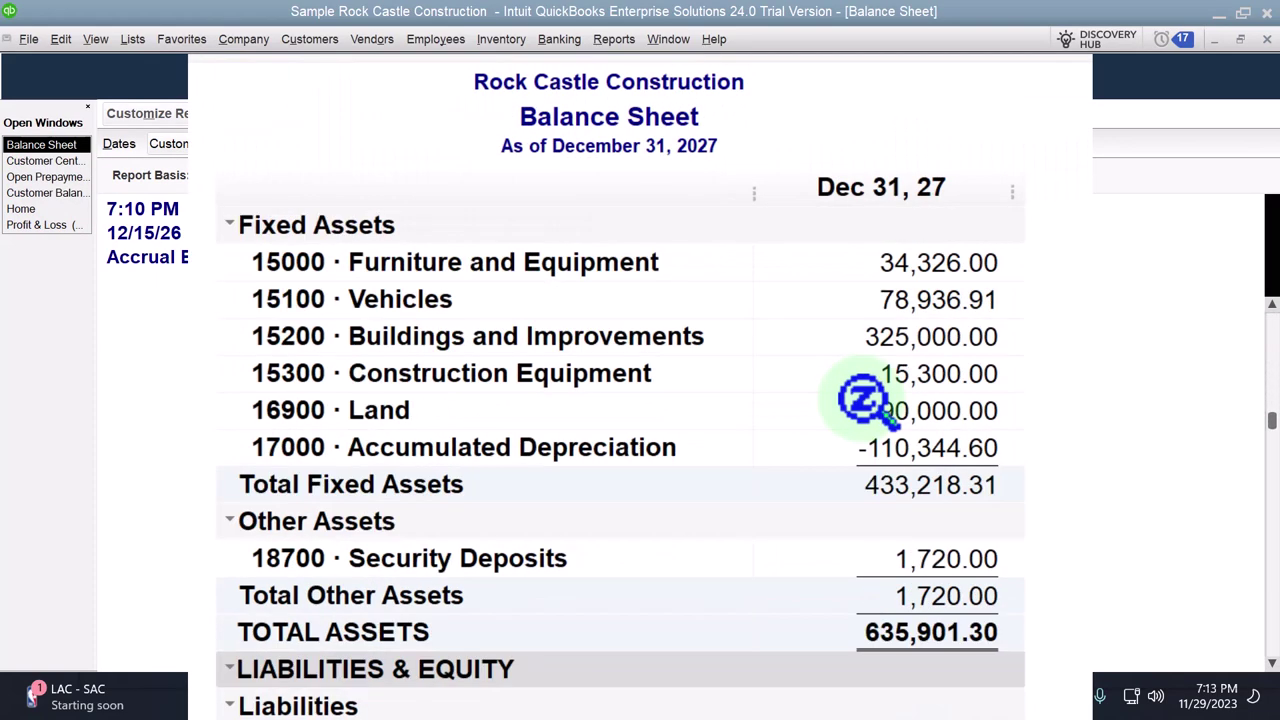
{"action": "scroll", "coordinate": [866, 400], "scroll_direction": "down", "scroll_amount": 2}
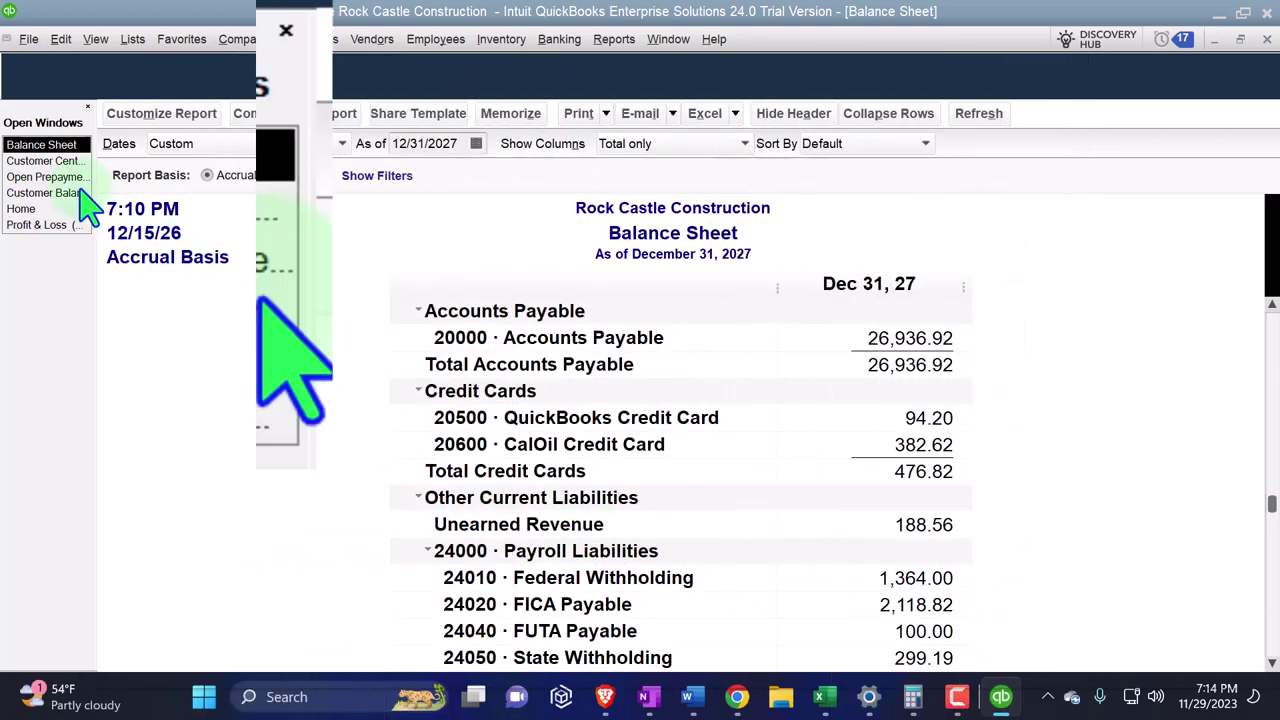
- Revisit the customer list in the Customer Center and the Receive Payments stage of the Home page workflow
{"action": "left_click", "coordinate": [45, 161]}
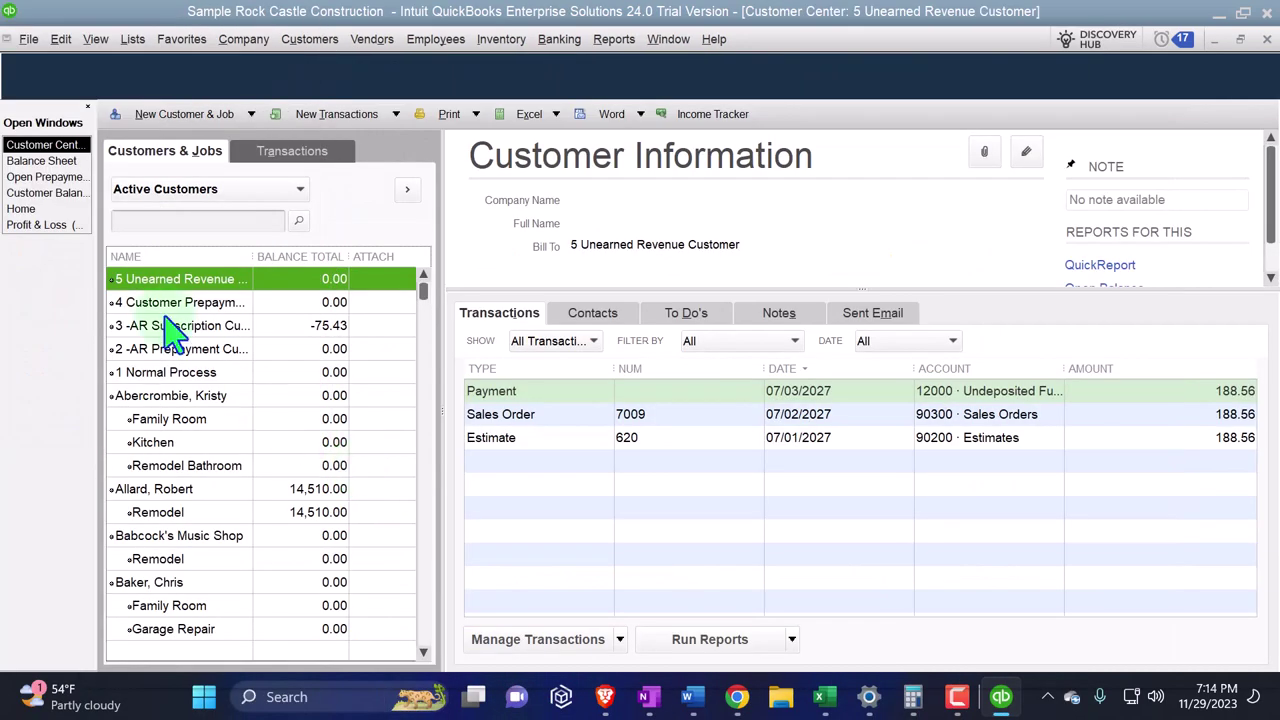
{"action": "left_click", "coordinate": [25, 209]}
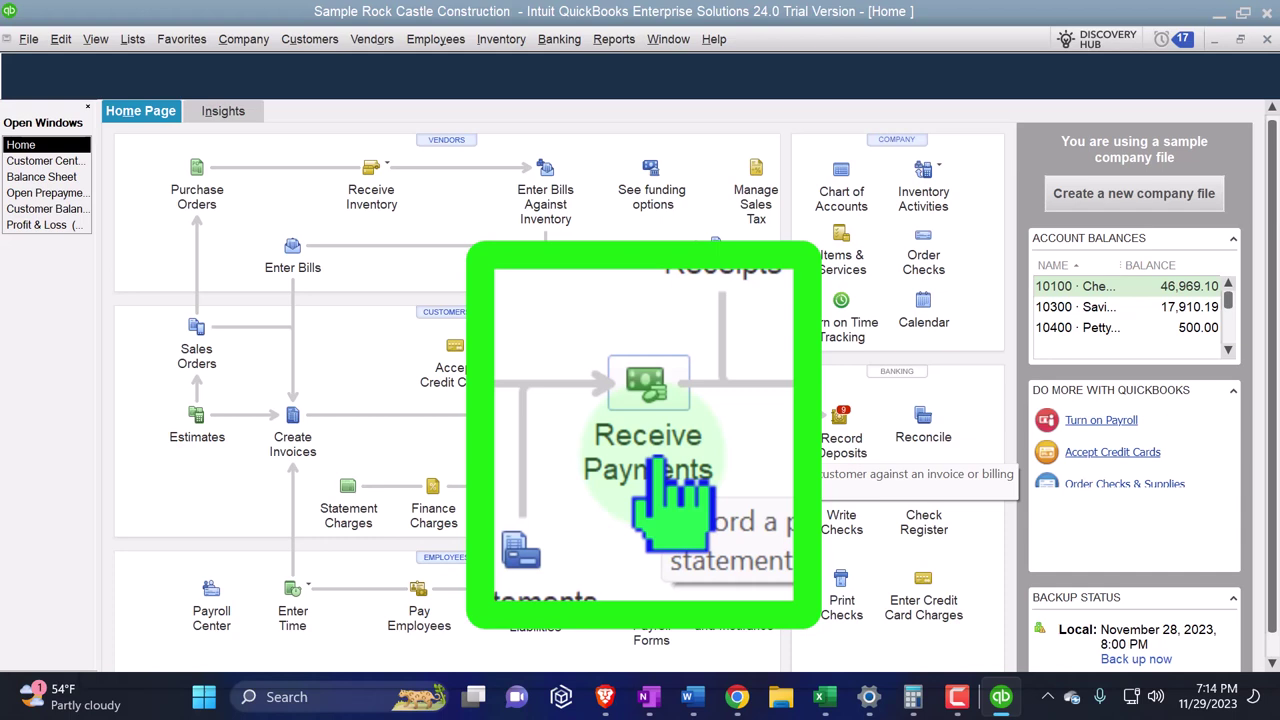
- Reopen the Balance Sheet and examine the liabilities, equity and Unearned Revenue, working back up to the current assets
{"action": "left_click", "coordinate": [48, 178]}
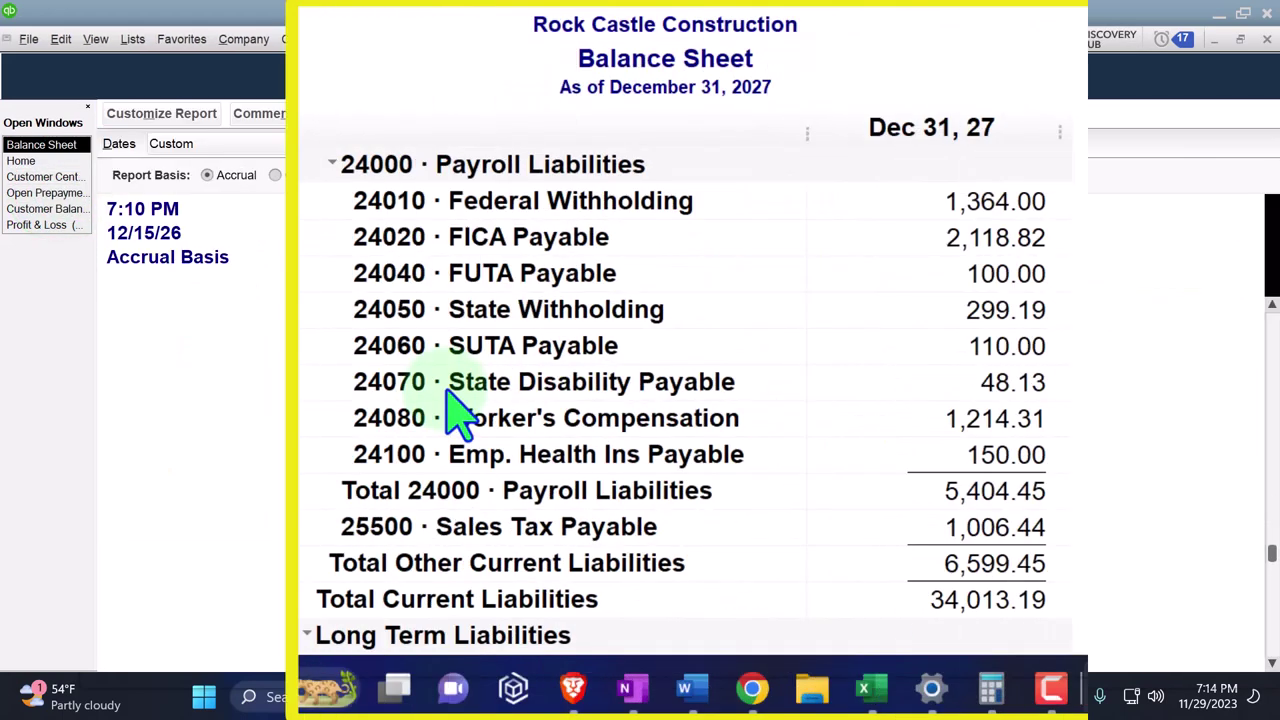
{"action": "scroll", "coordinate": [450, 410], "scroll_direction": "down", "scroll_amount": 6}
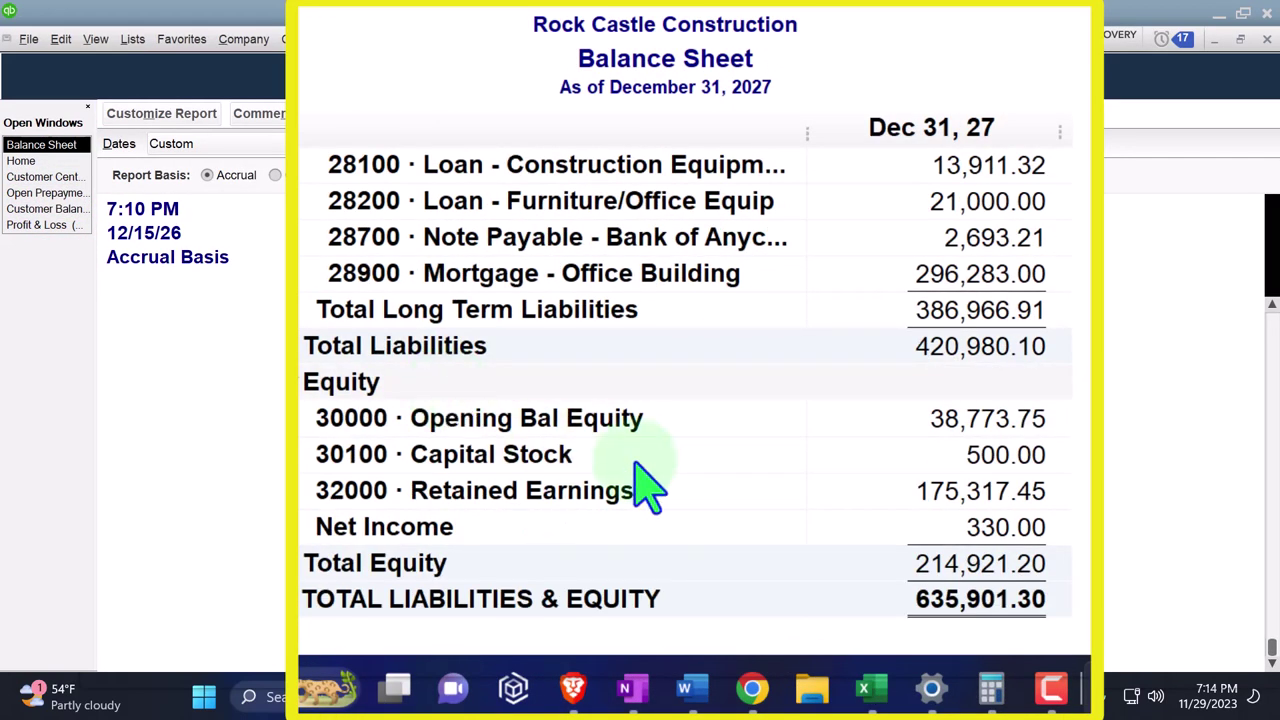
{"action": "scroll", "coordinate": [648, 485], "scroll_direction": "up", "scroll_amount": 3}
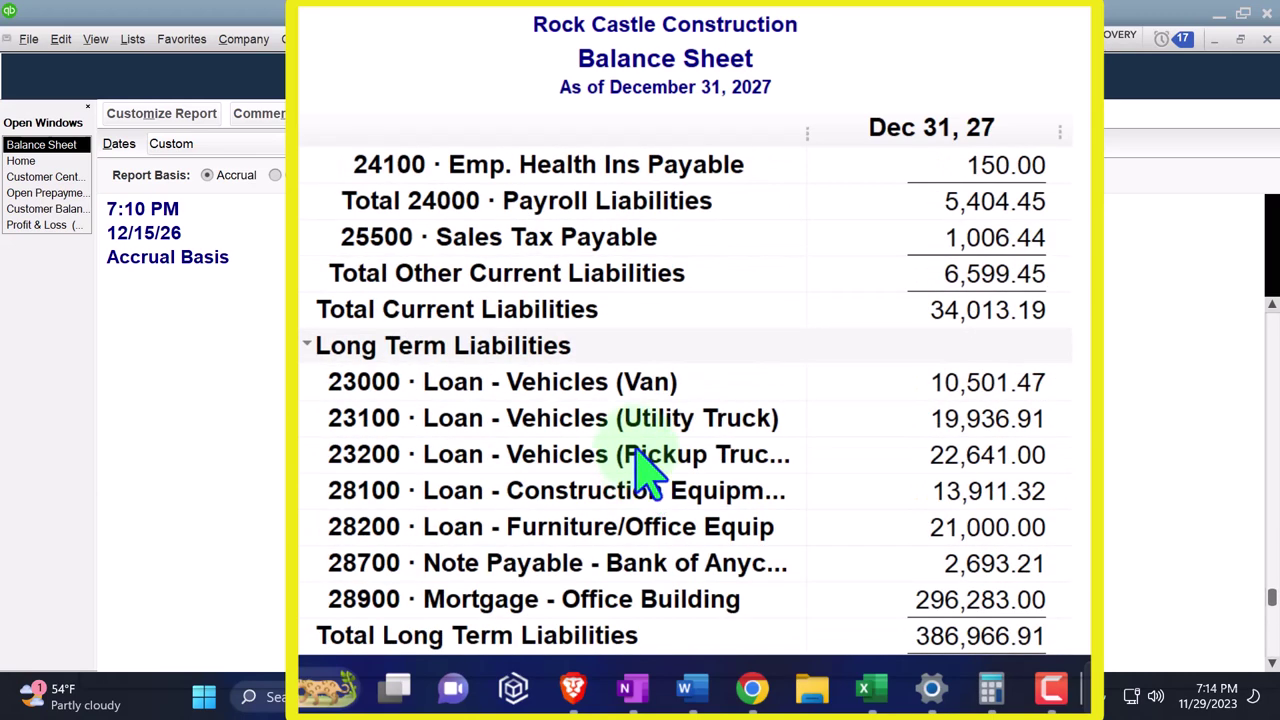
{"action": "scroll", "coordinate": [648, 485], "scroll_direction": "up", "scroll_amount": 3}
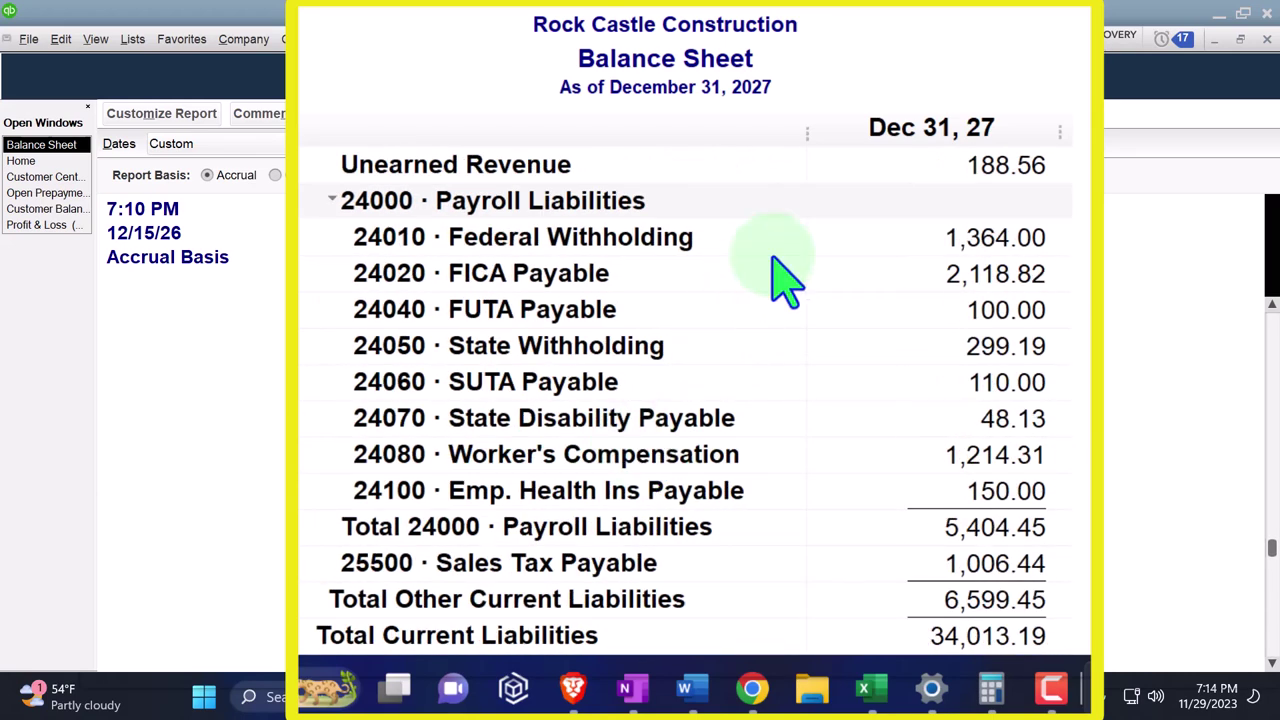
{"action": "scroll", "coordinate": [1005, 315], "scroll_direction": "up", "scroll_amount": 10}
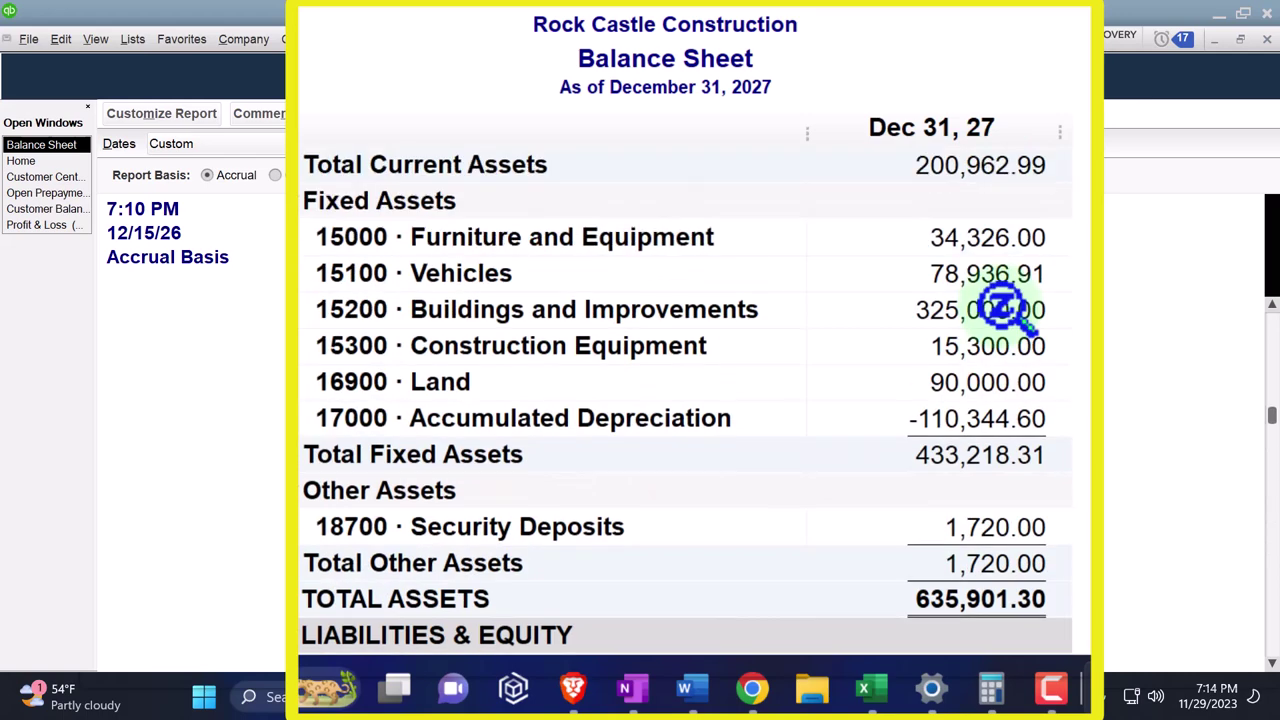
{"action": "scroll", "coordinate": [1005, 315], "scroll_direction": "up", "scroll_amount": 3}
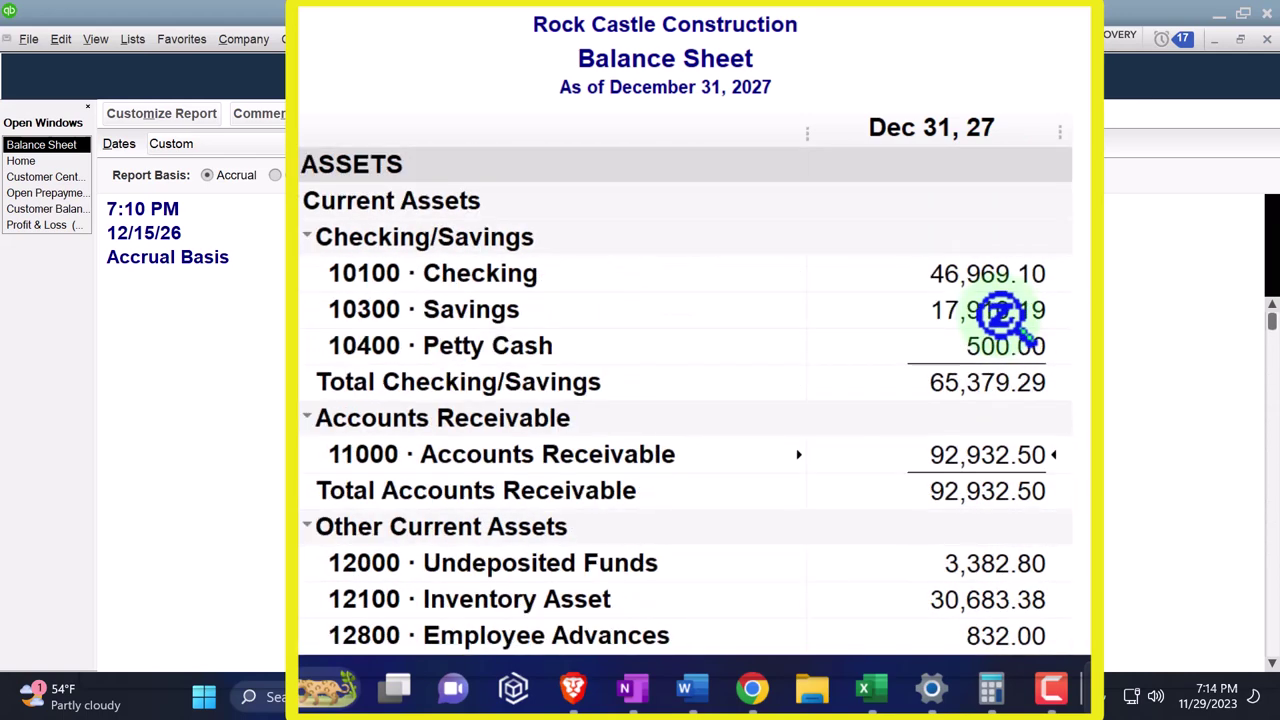